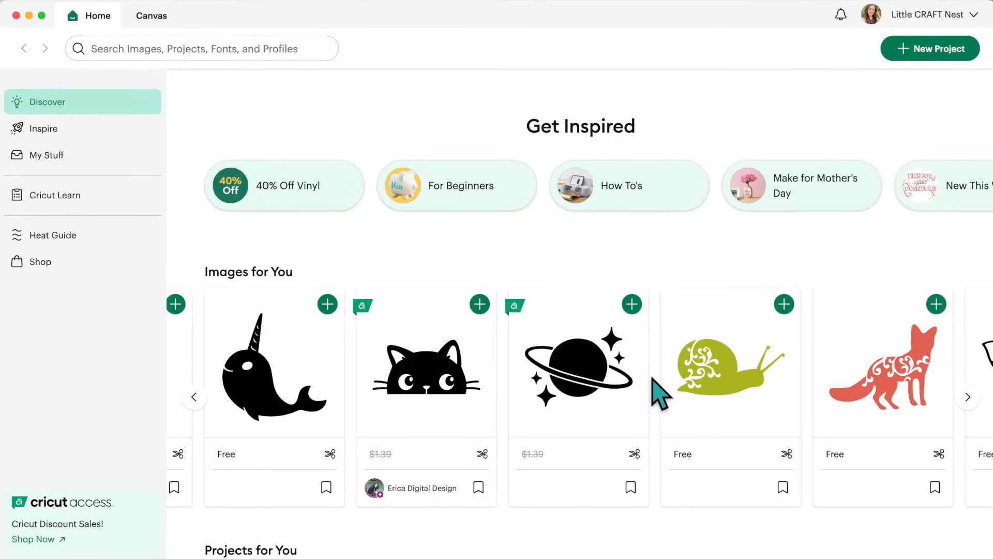
- Browse the Discover page's suggested images, projects, fonts and themed collections through Favorite Projects This Week
scroll(652, 379, down, 6)
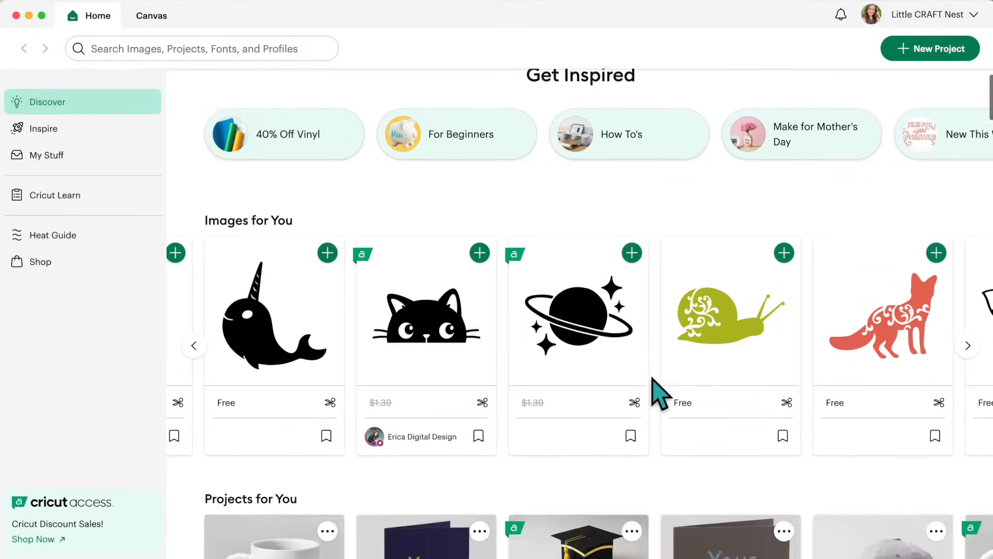
scroll(653, 380, down, 5)
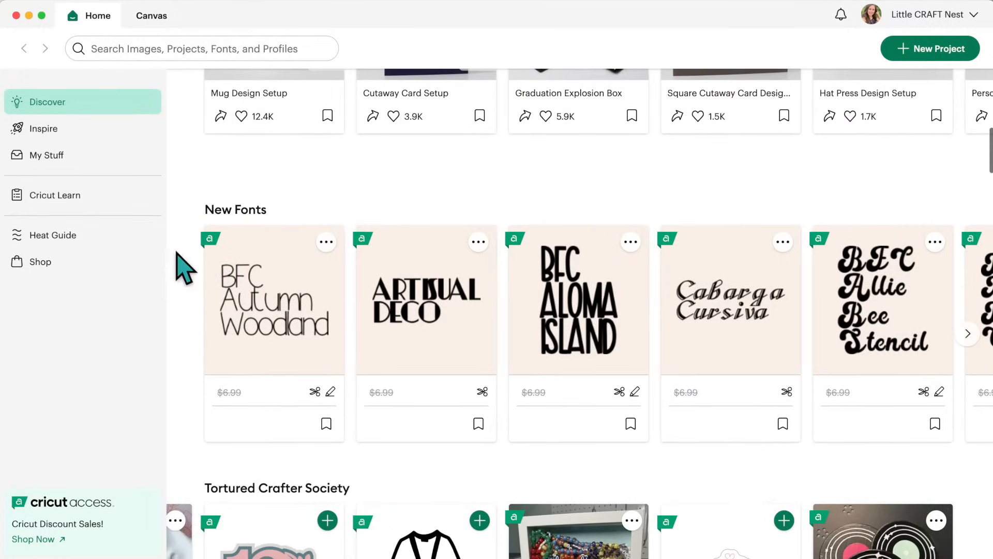
scroll(546, 318, down, 10)
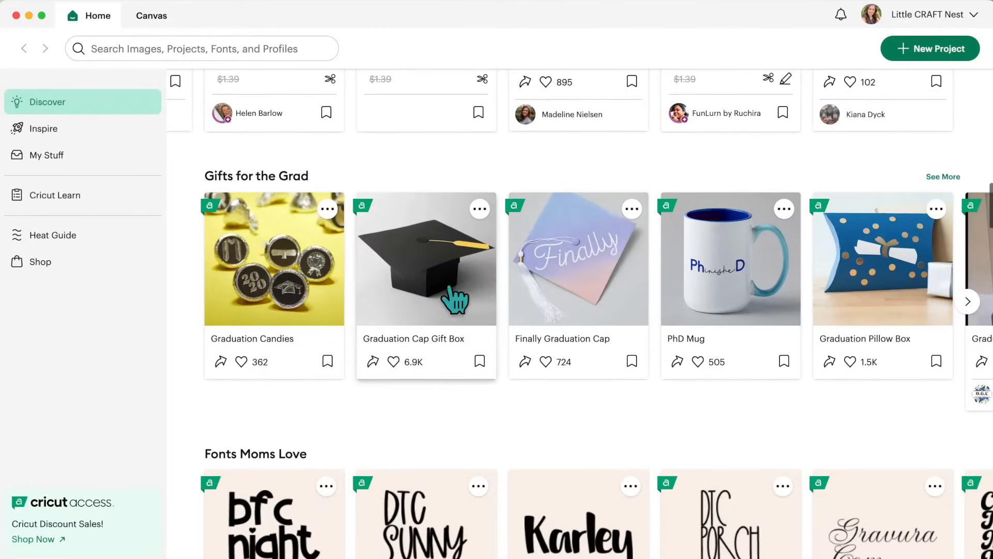
scroll(597, 333, down, 5)
scroll(597, 333, down, 6)
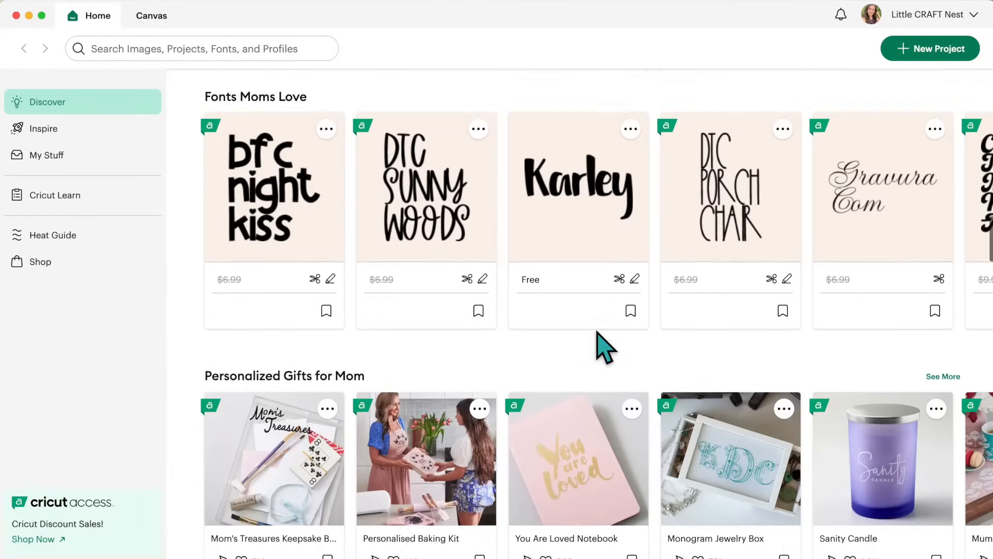
scroll(596, 332, down, 4)
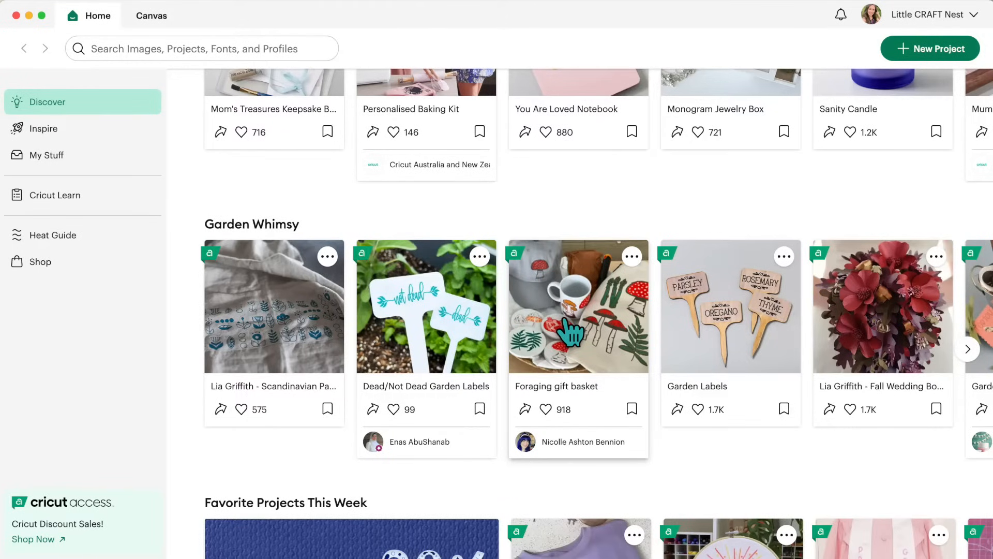
scroll(570, 331, down, 4)
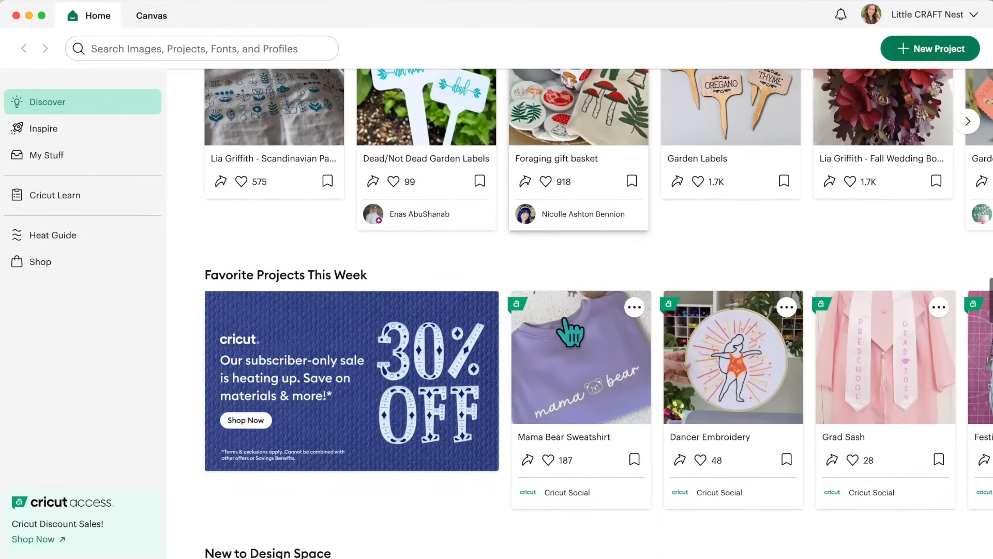
scroll(569, 334, down, 4)
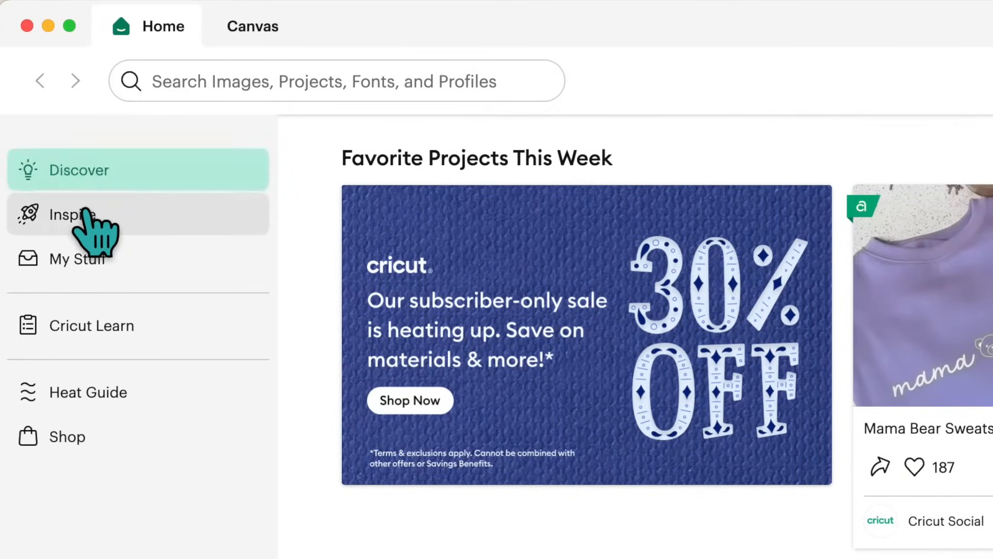
- Open the Inspire page and browse its gallery of project ideas
click(141, 218)
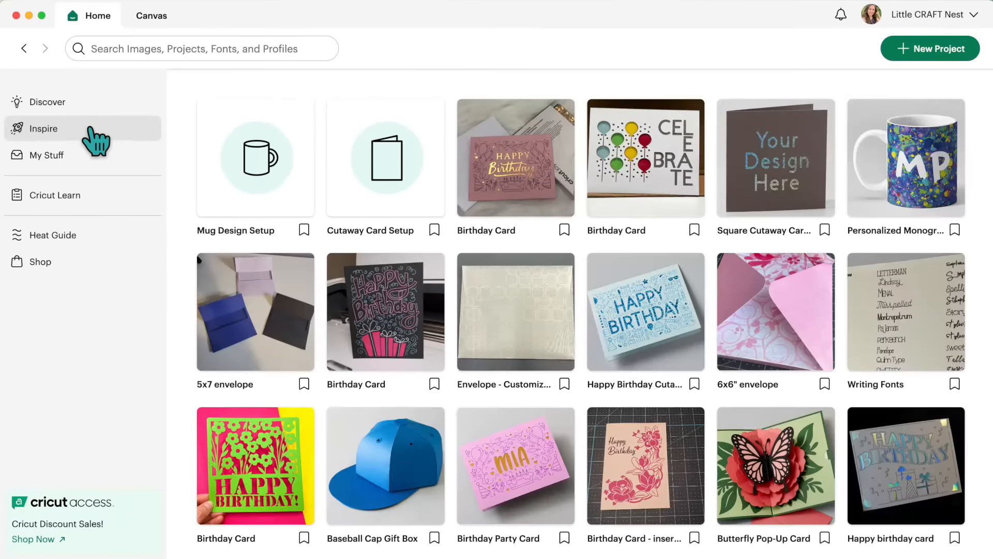
scroll(363, 282, down, 3)
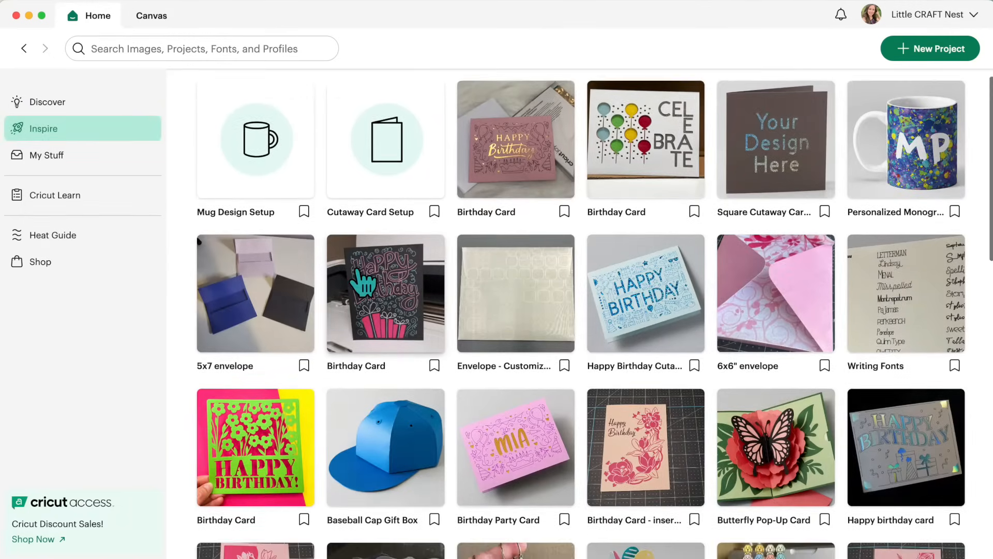
scroll(356, 270, down, 1)
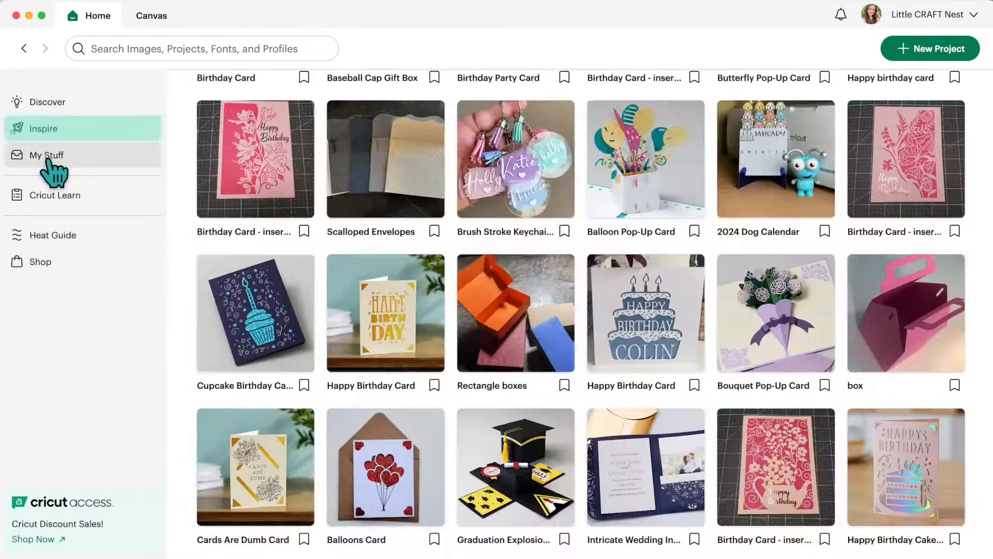
- Open My Stuff and look through the saved projects under My Projects
click(103, 258)
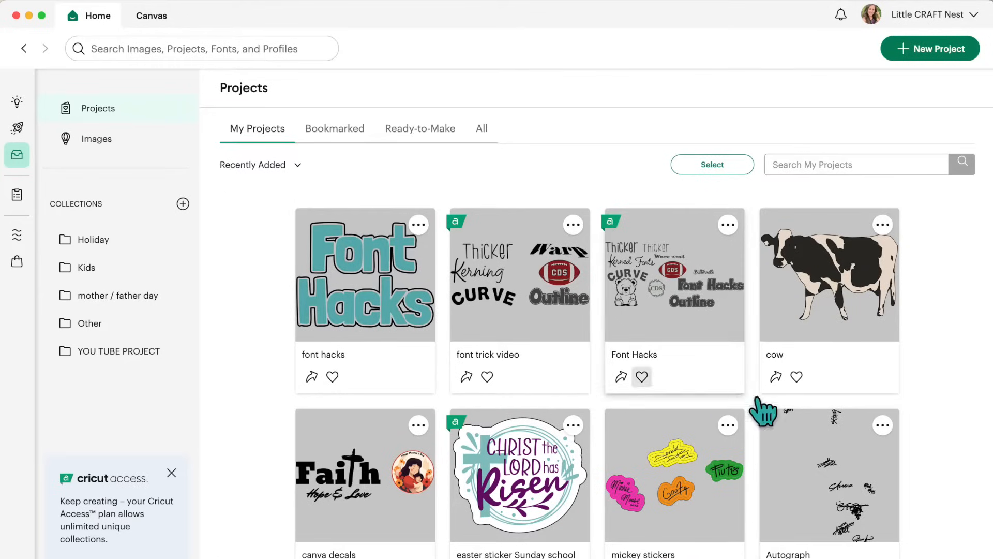
scroll(900, 491, down, 5)
scroll(883, 487, down, 10)
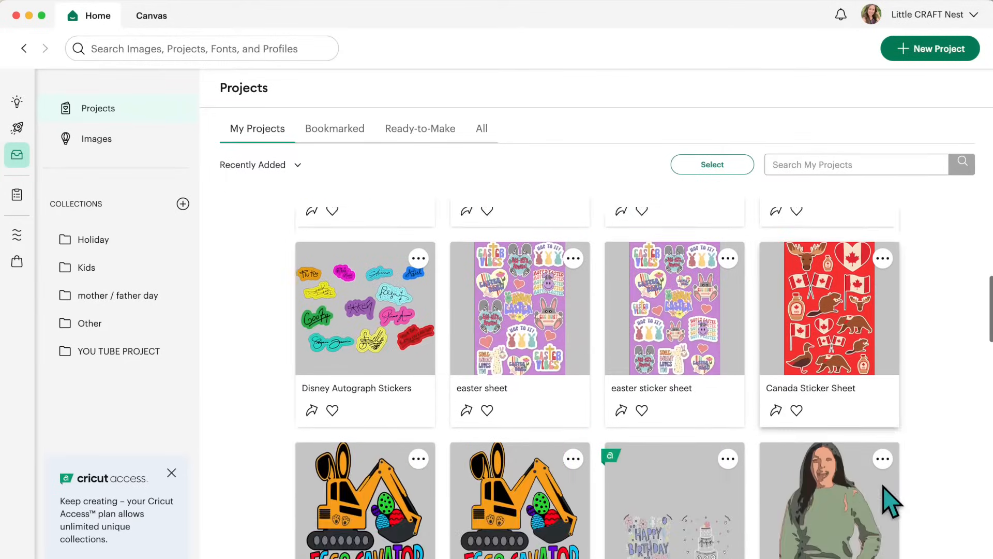
scroll(883, 487, down, 2)
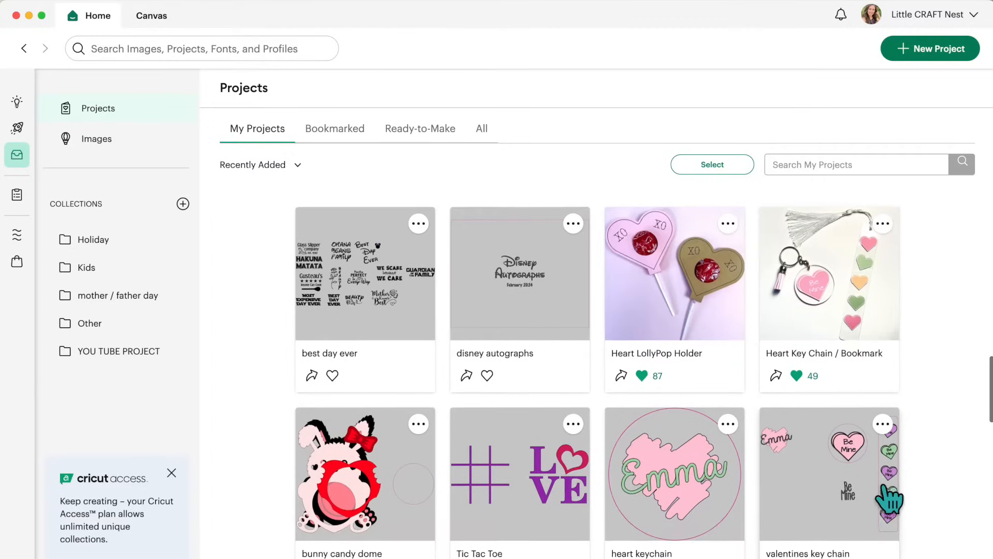
scroll(888, 498, up, 15)
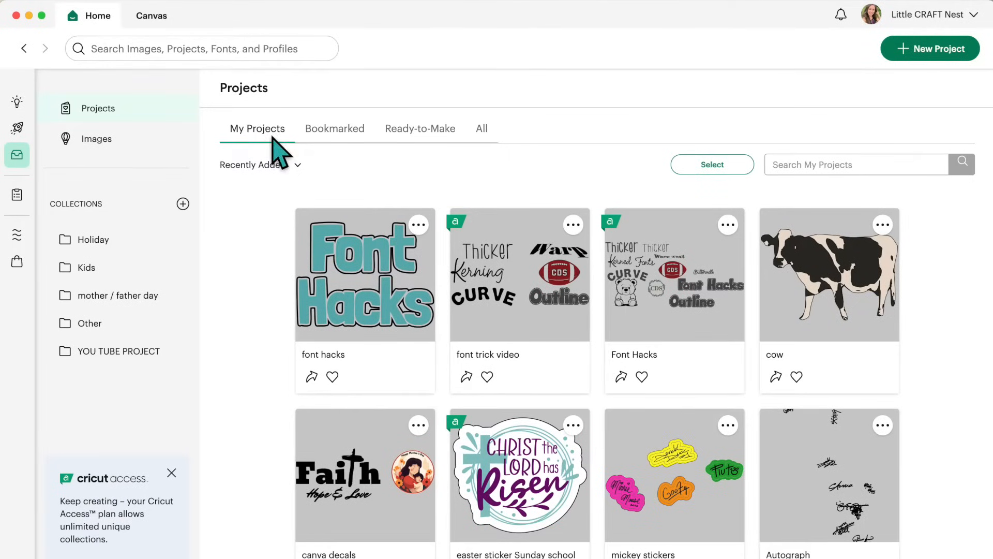
- Show the bookmarked projects in My Stuff and look through them
click(342, 136)
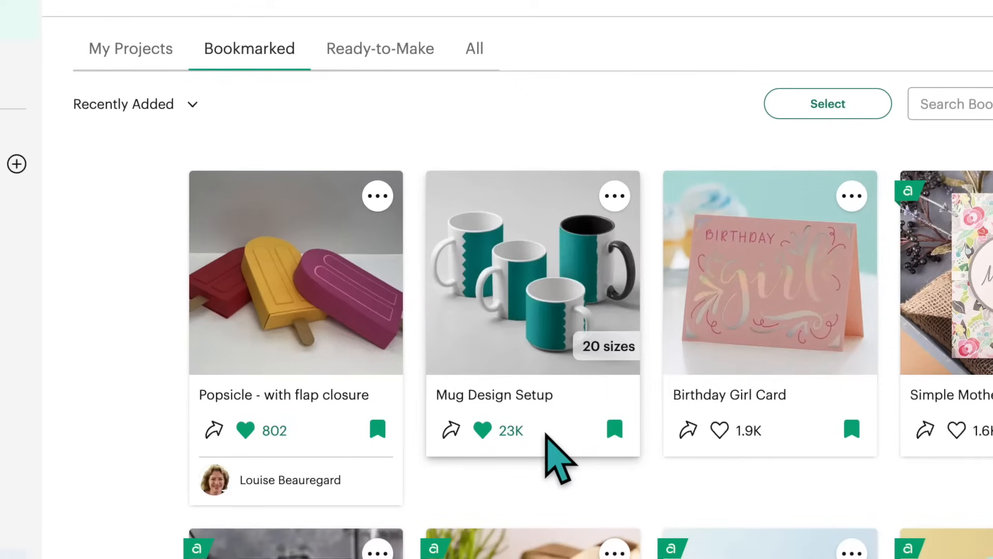
click(418, 376)
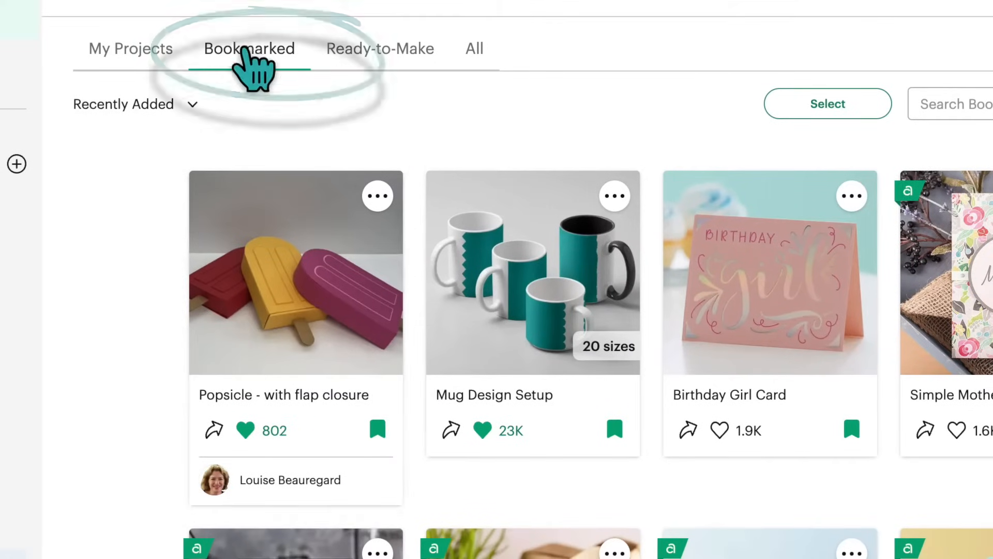
scroll(830, 517, down, 2)
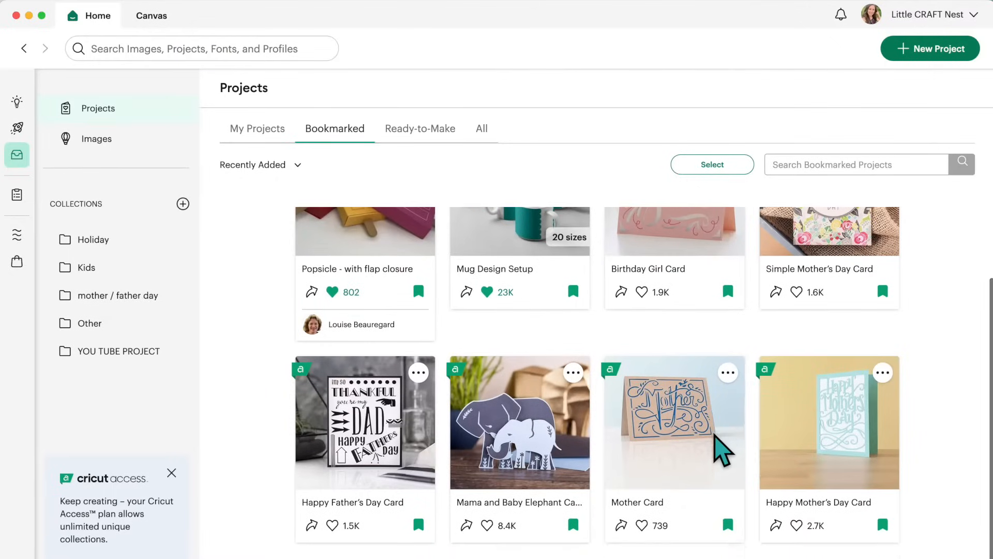
scroll(781, 464, up, 2)
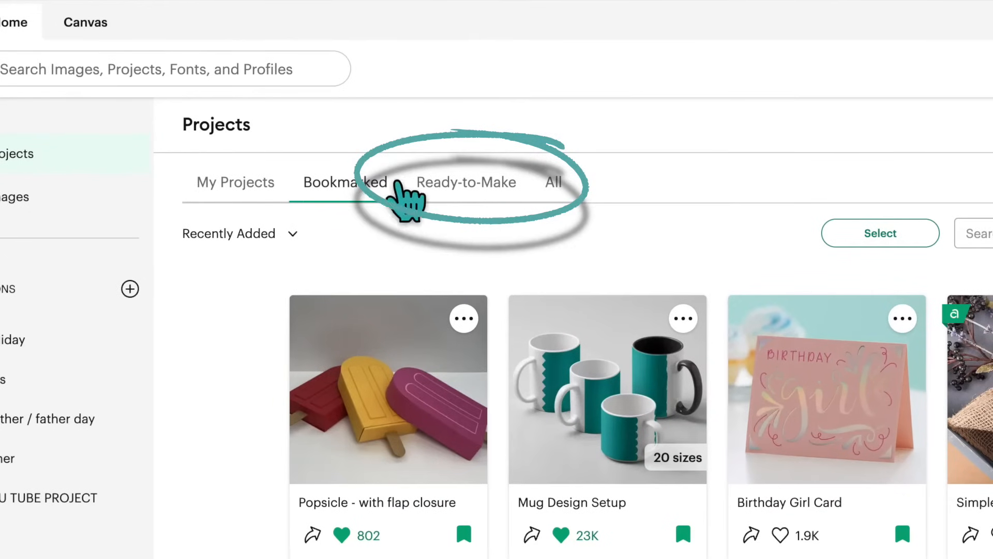
- View the Ready-to-Make projects and the complete list of all projects
click(468, 187)
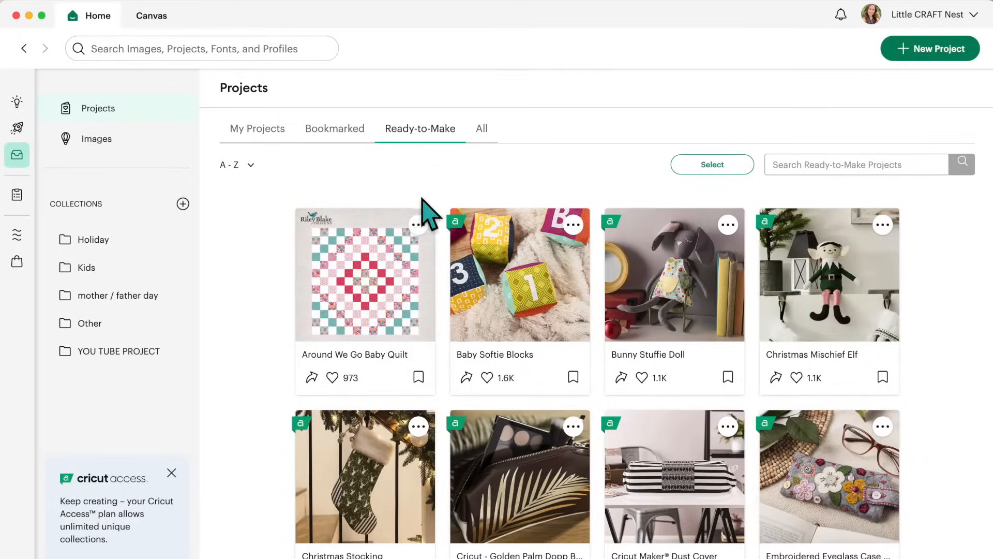
click(482, 131)
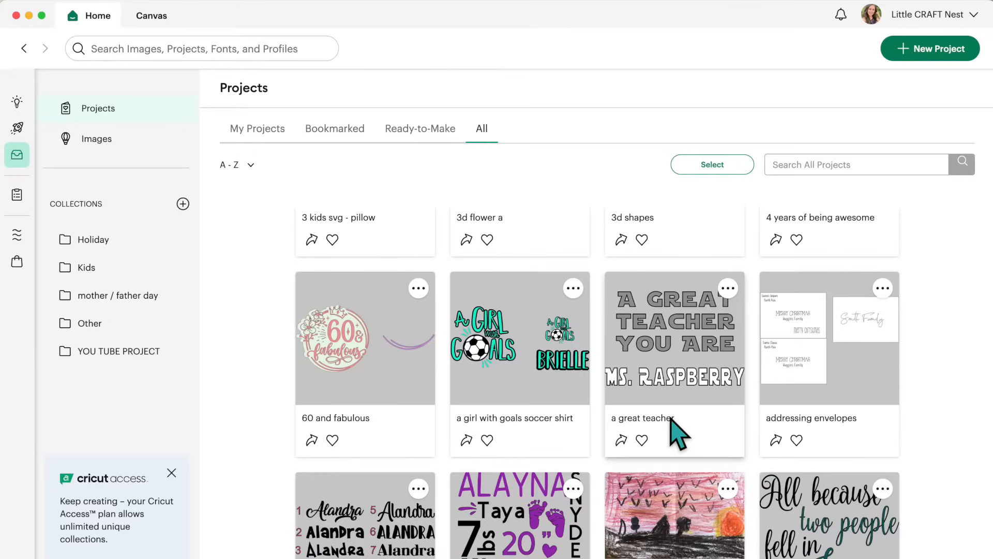
scroll(670, 419, up, 6)
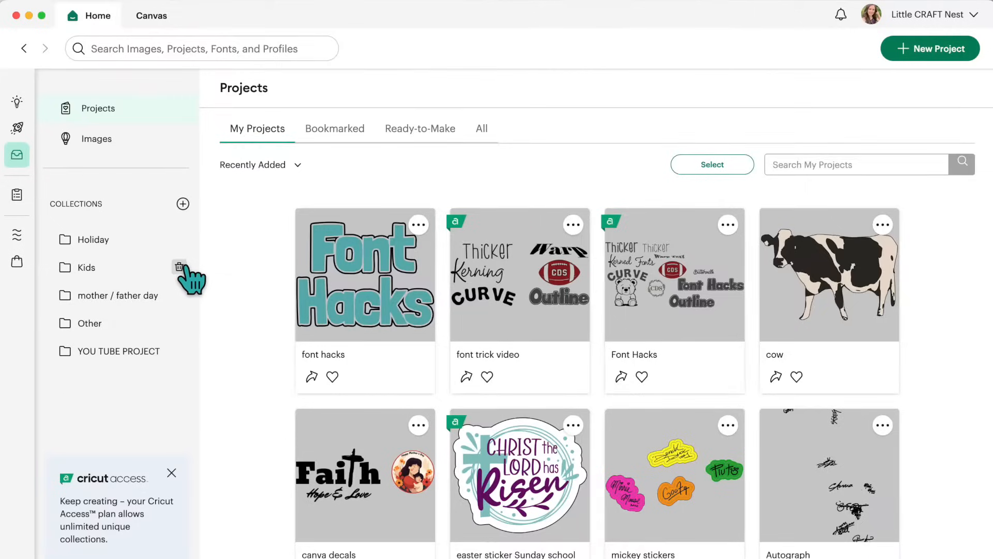
- Open the Holiday collection and look through the items stored in it
click(97, 239)
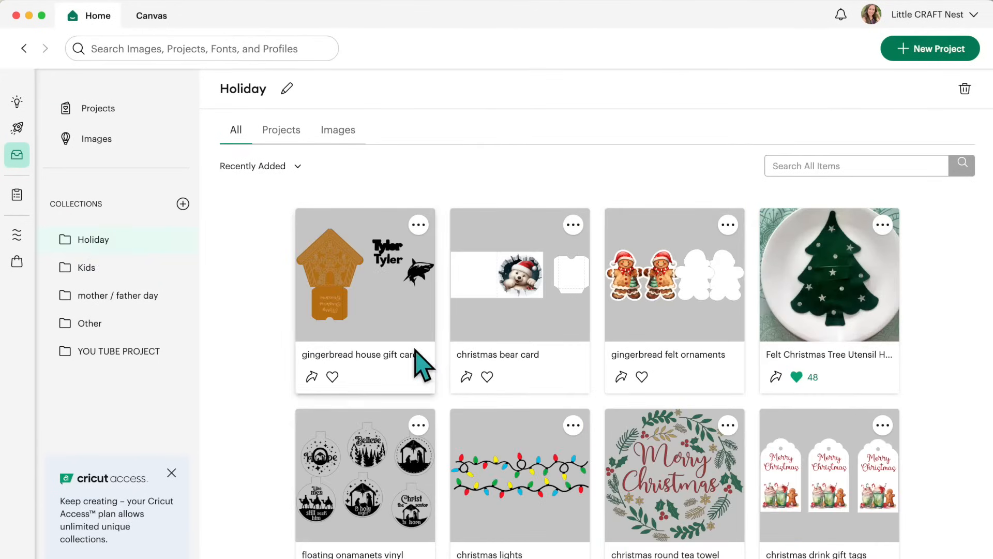
scroll(414, 349, down, 3)
scroll(393, 321, up, 3)
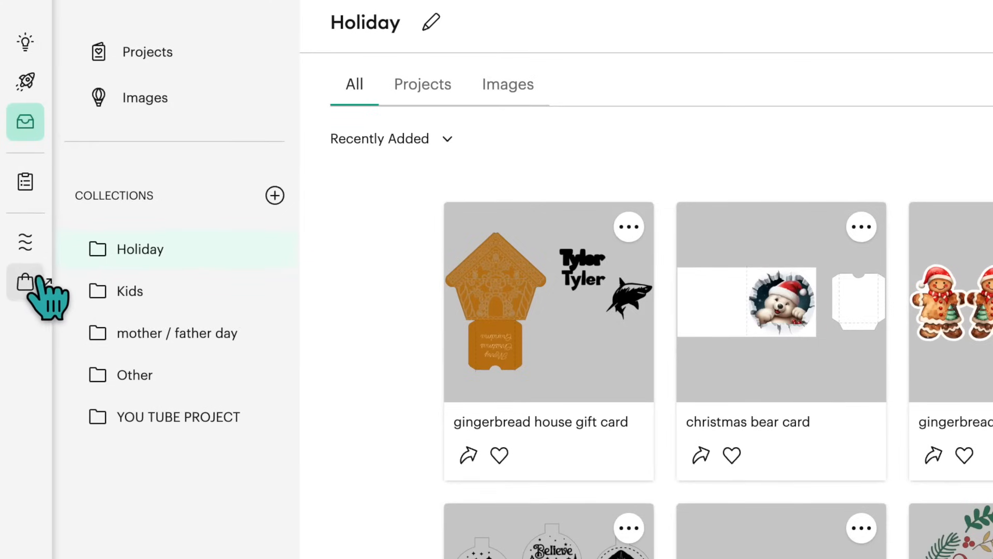
- Review the heat press and material options in the online Heat Guide, close it, and open the Cricut shop
click(27, 242)
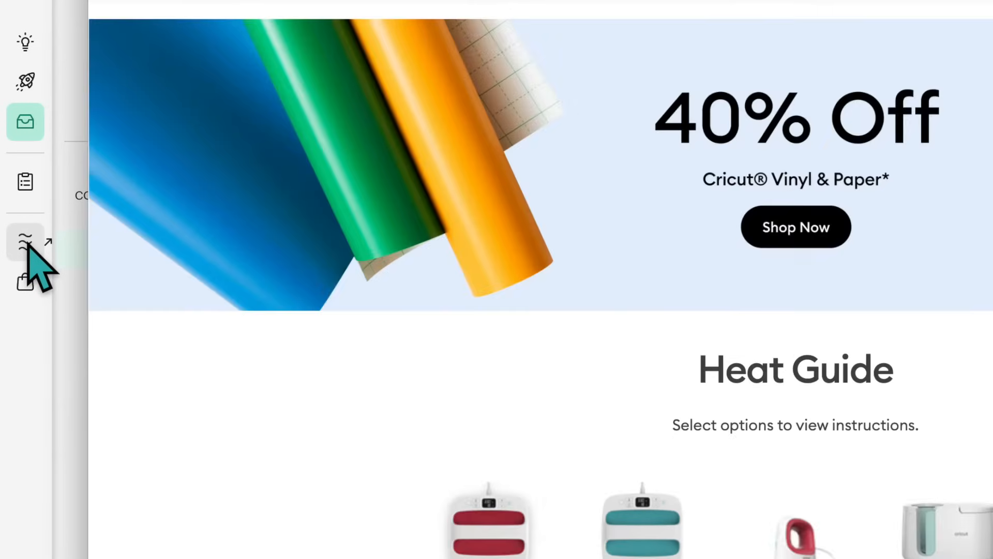
scroll(328, 322, down, 2)
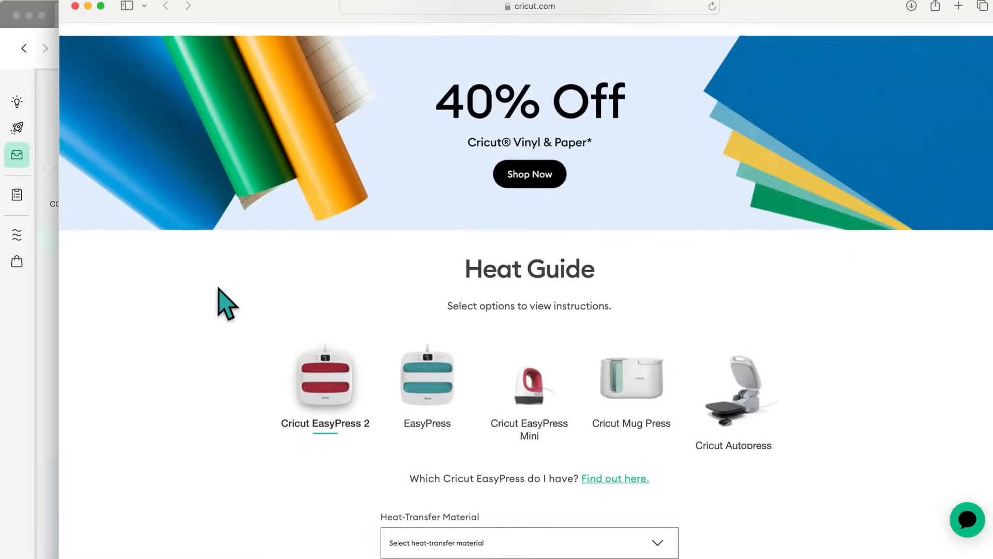
scroll(218, 289, down, 3)
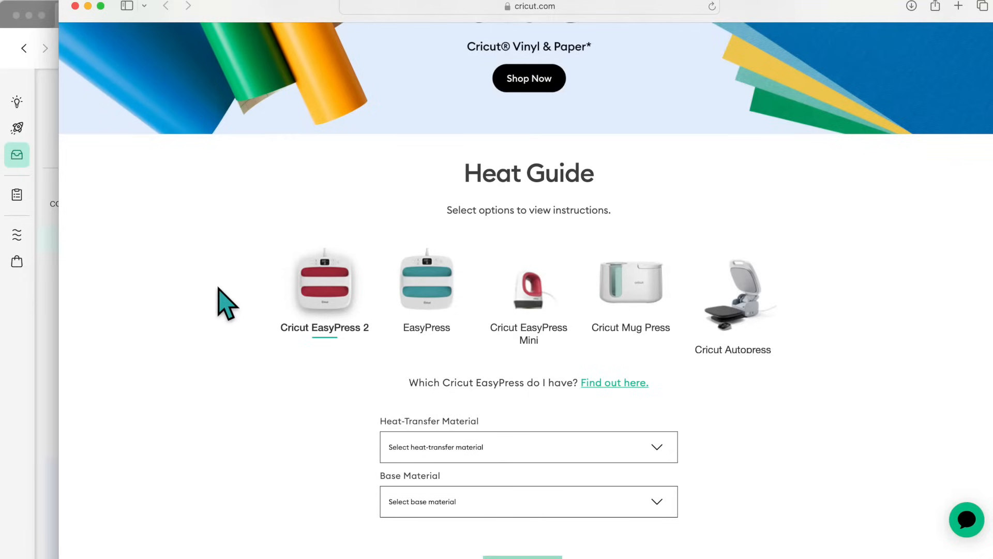
click(75, 6)
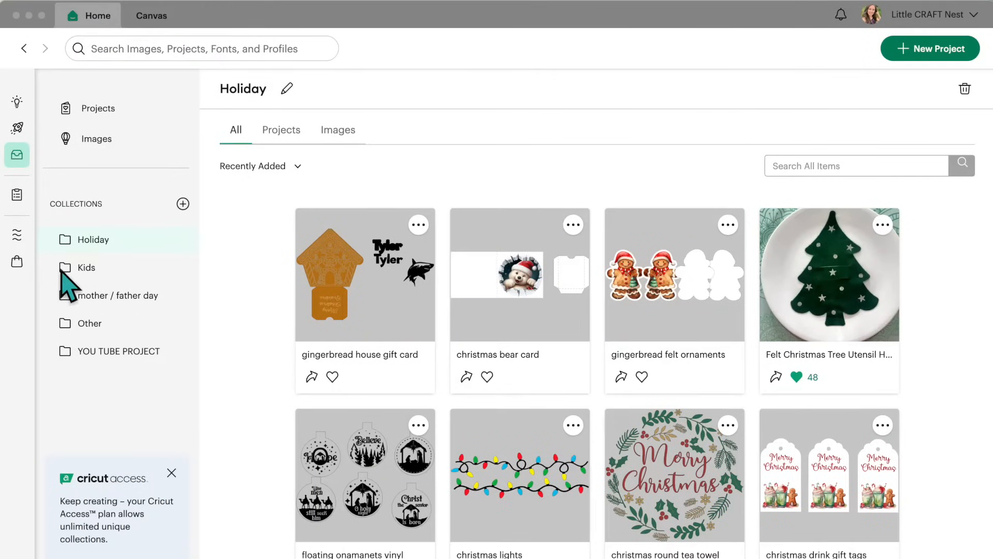
click(17, 262)
click(17, 261)
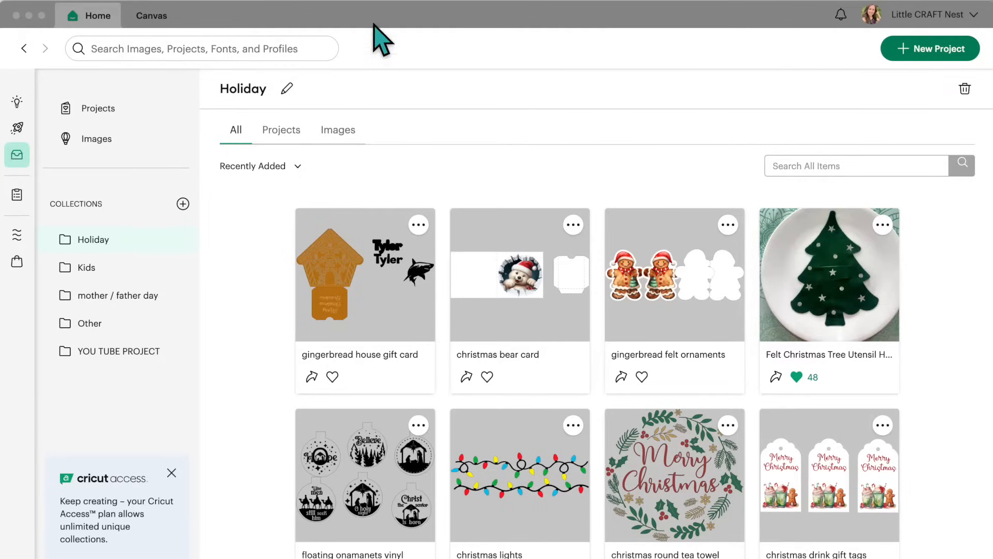
- View the blank design canvas and return to the Home view
click(157, 19)
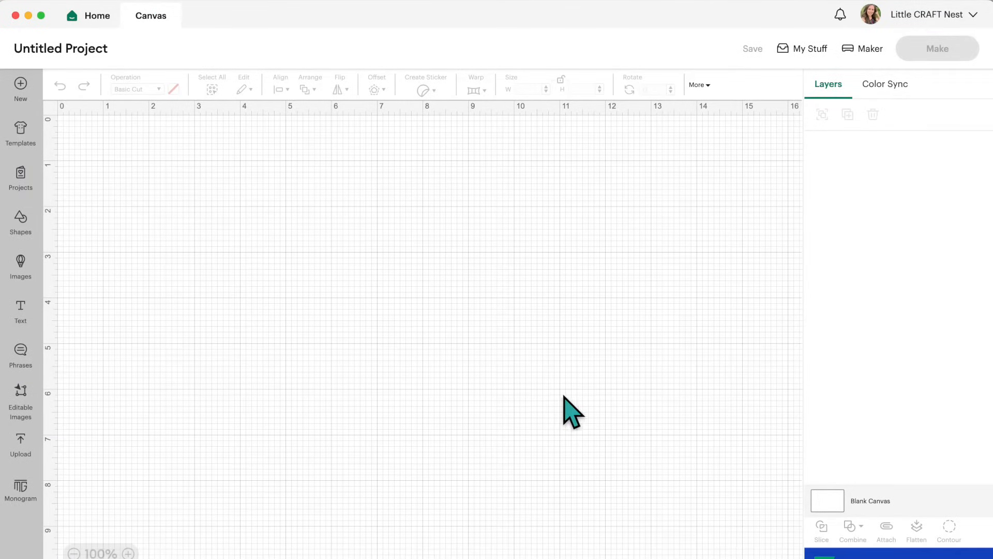
click(96, 18)
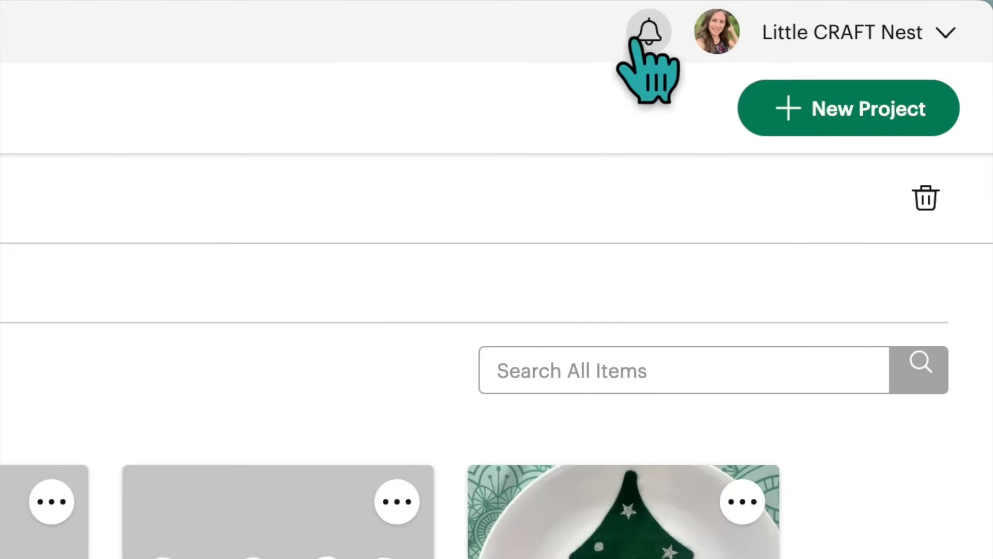
- Review the recent notifications, open their settings, and close the settings dialog
click(649, 41)
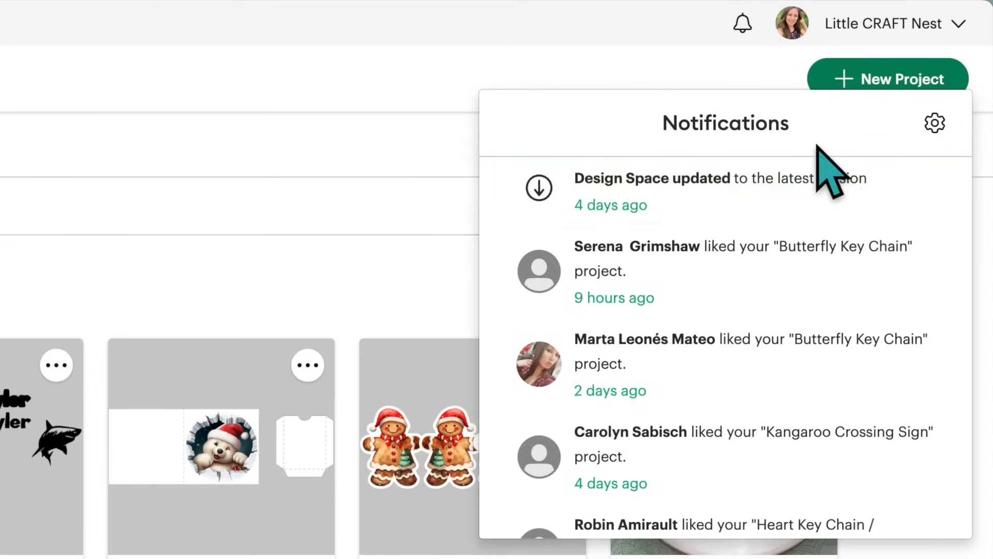
click(936, 127)
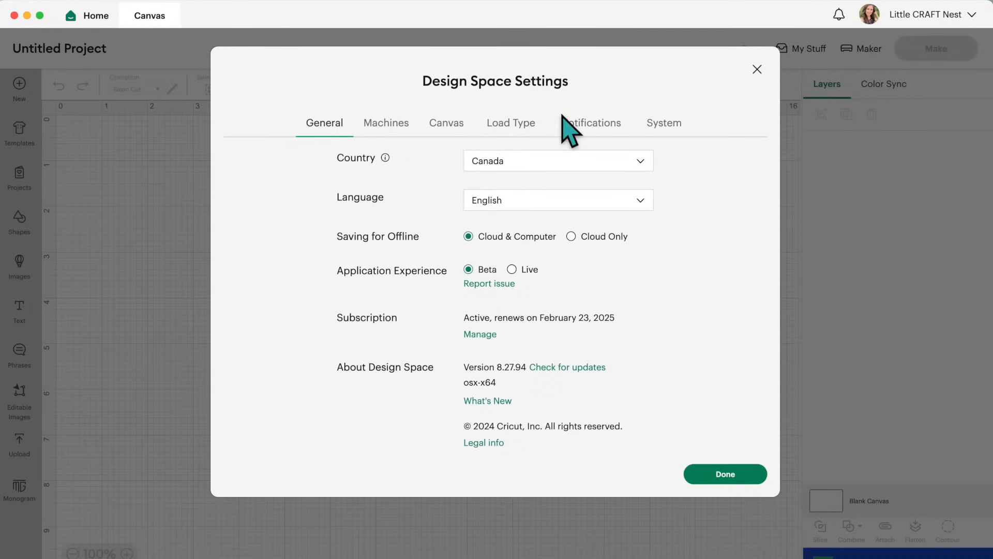
click(756, 69)
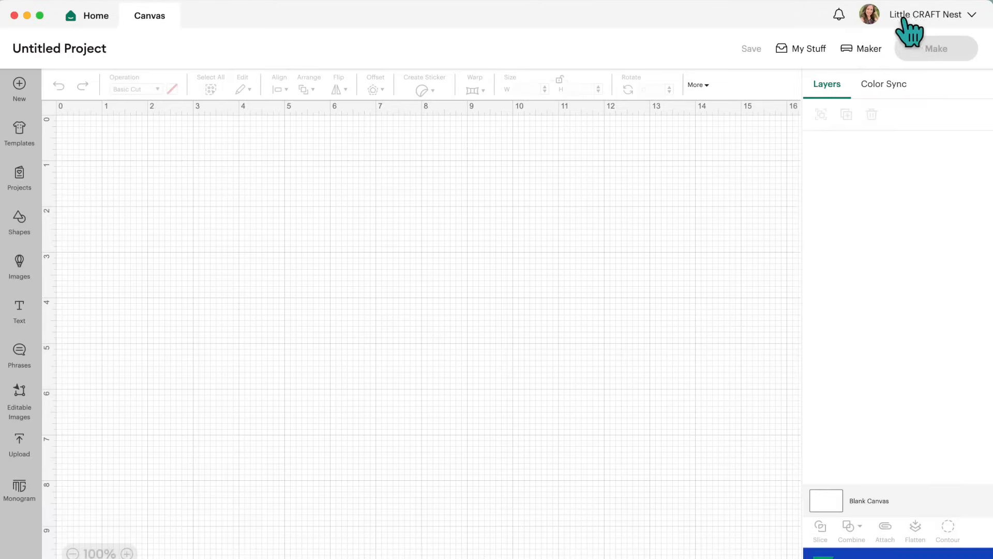
- Open the Design Space settings from the account options
click(961, 21)
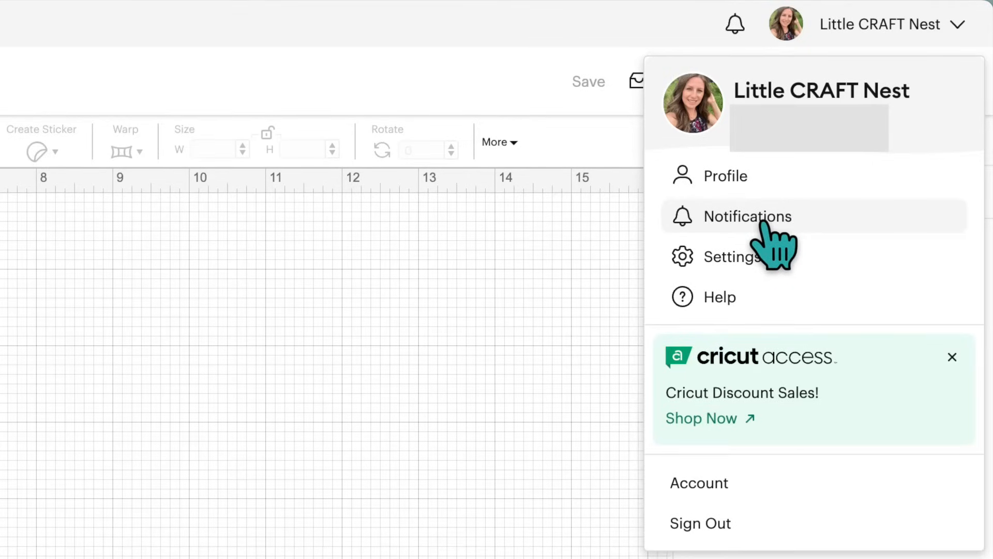
click(749, 257)
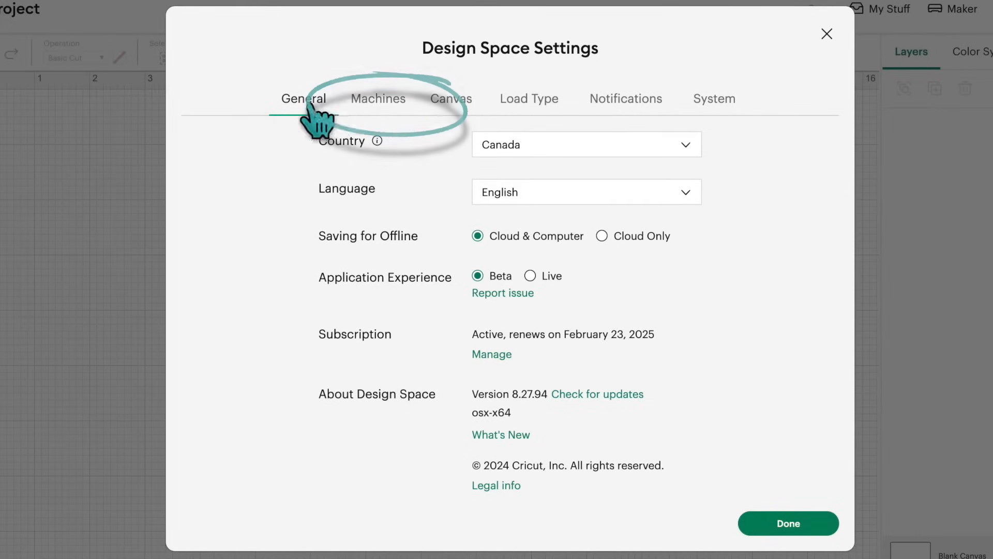
- Review the machine settings, including the list of devices available for Machine Care
click(391, 98)
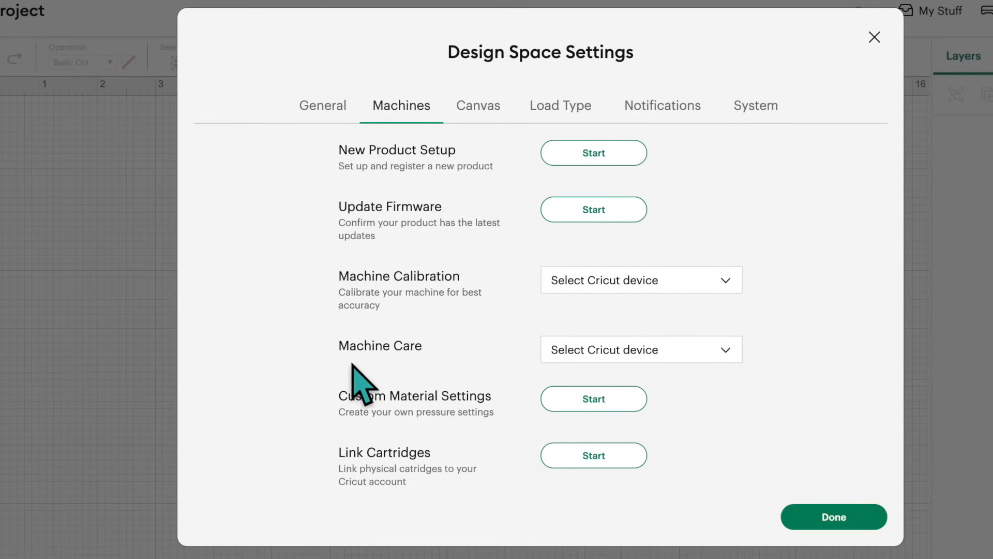
click(676, 358)
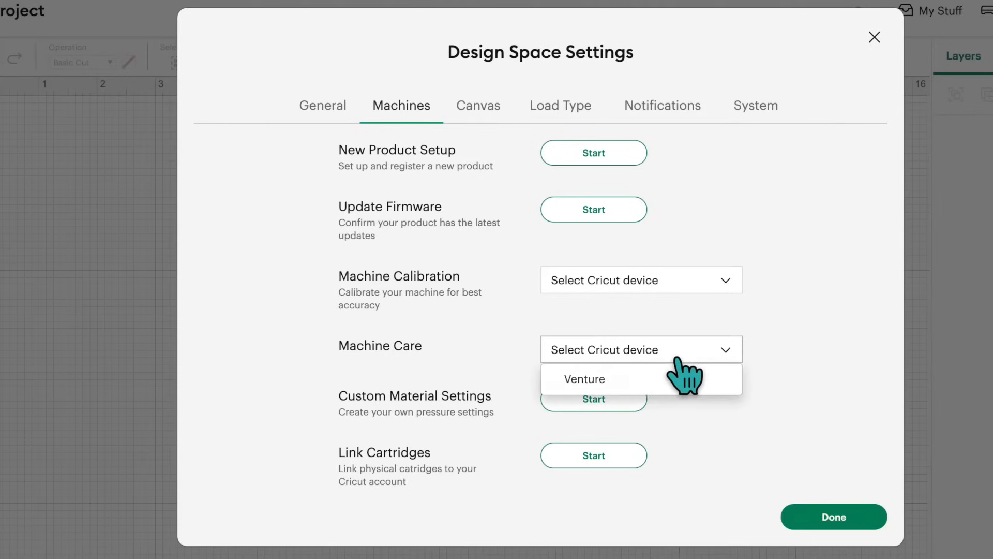
click(451, 349)
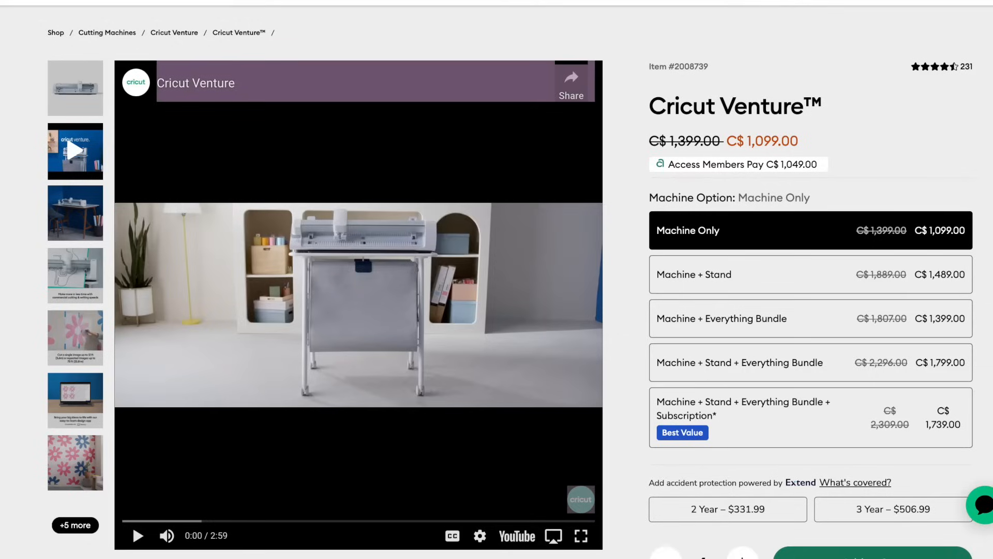
- View the Cricut Venture product photos in the online shop, including the desk setup and cutting speed images
click(77, 83)
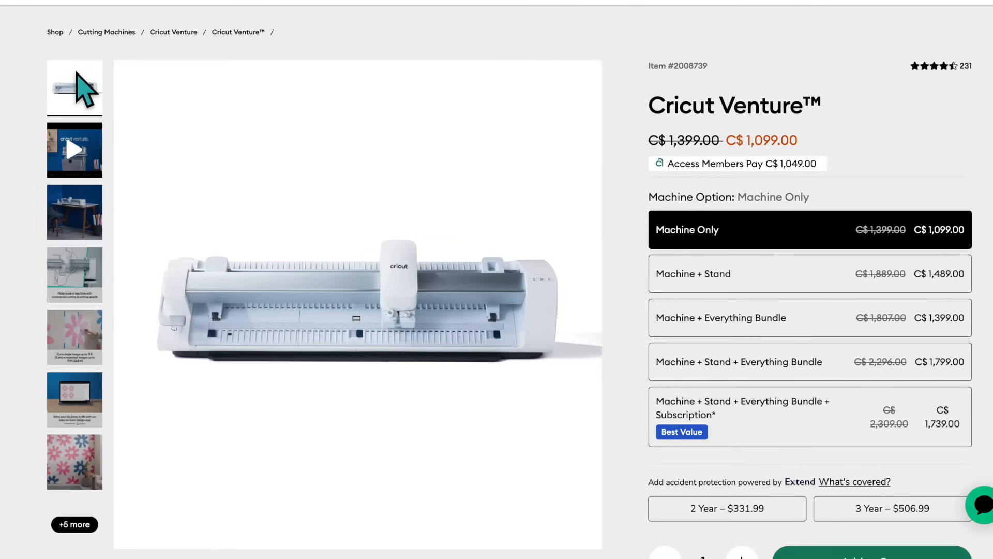
click(51, 233)
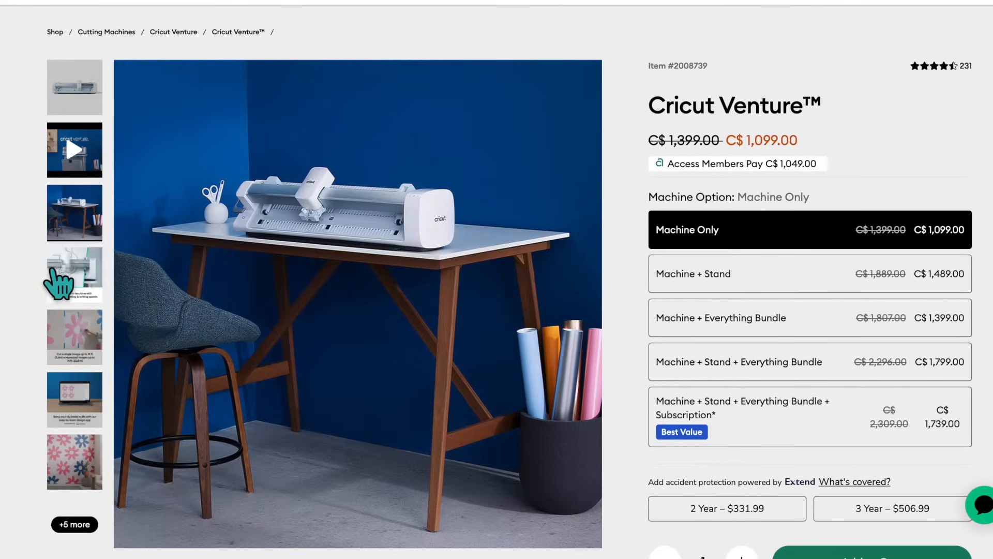
click(53, 269)
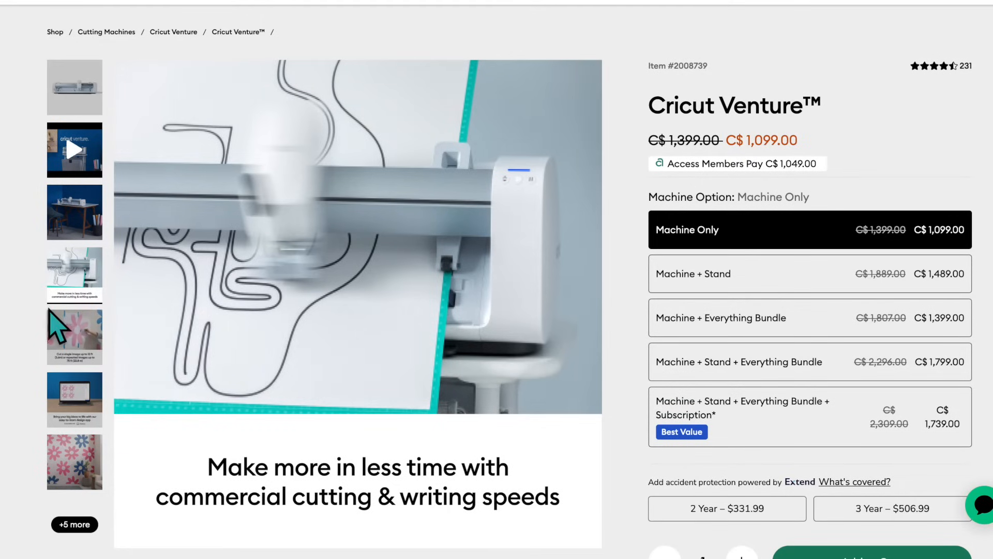
click(50, 331)
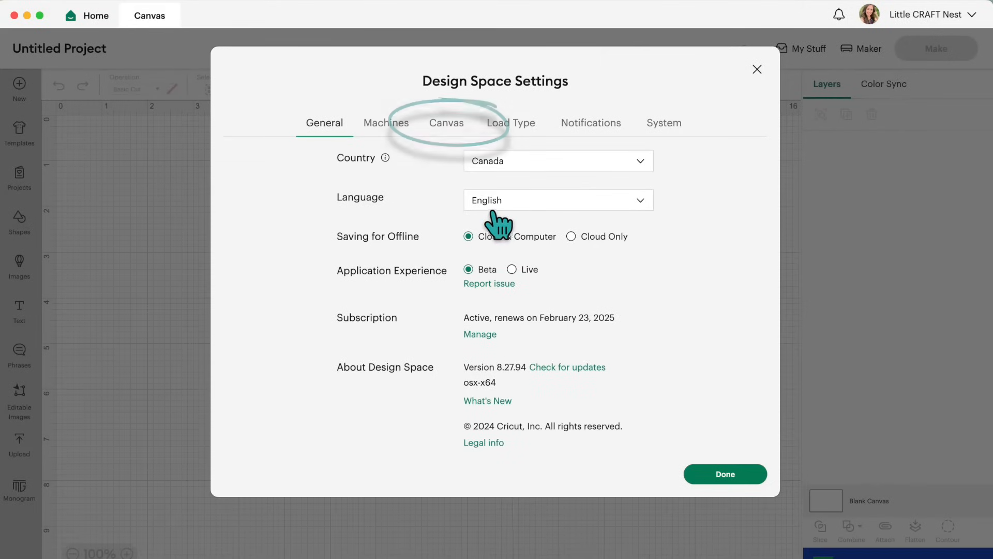
- Review the Canvas, Load Type, Notifications and System settings, and close the Design Space settings
click(448, 124)
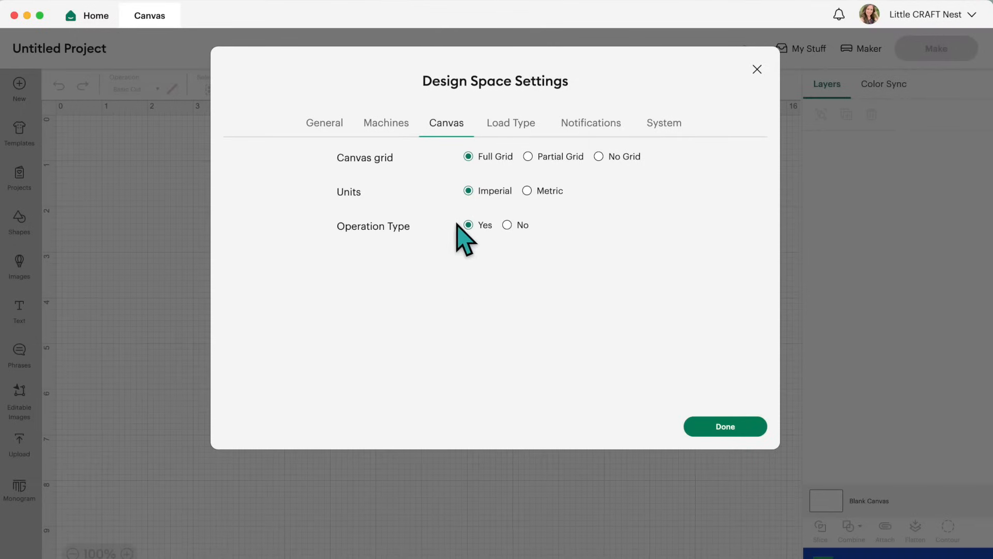
click(520, 129)
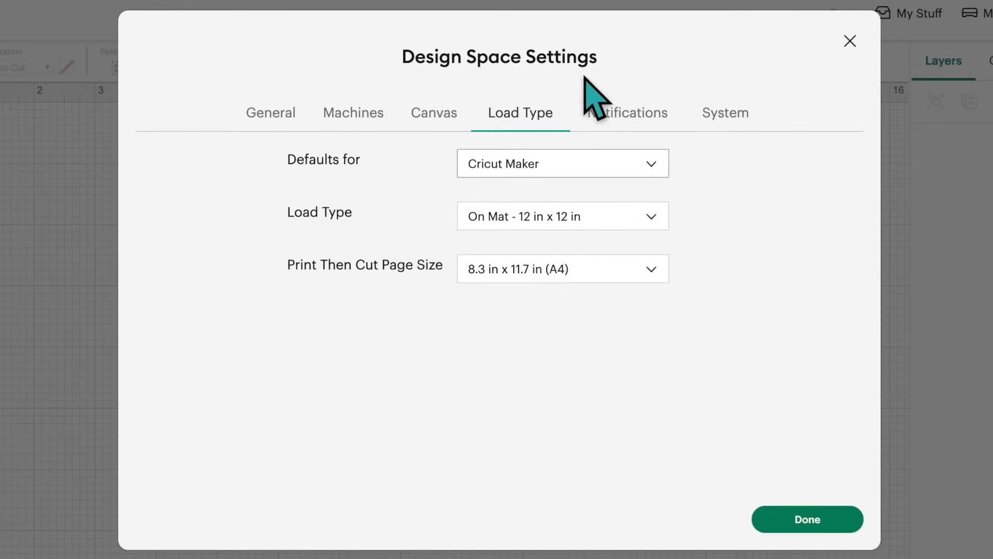
click(619, 119)
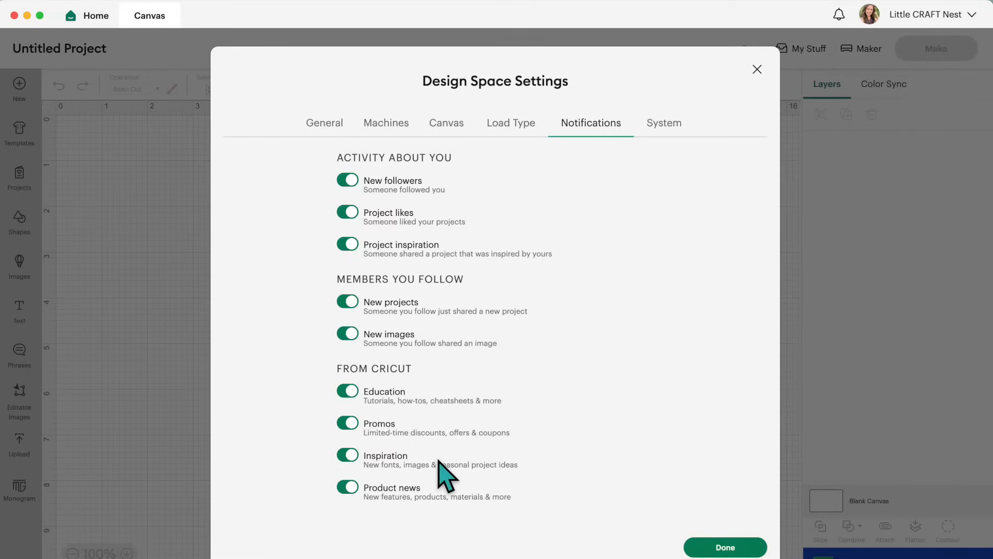
click(654, 129)
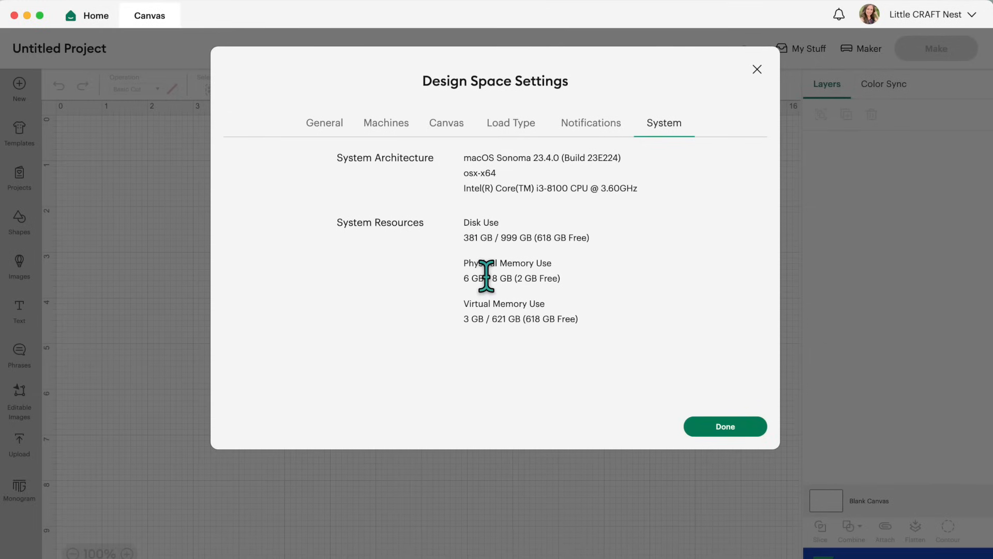
click(734, 427)
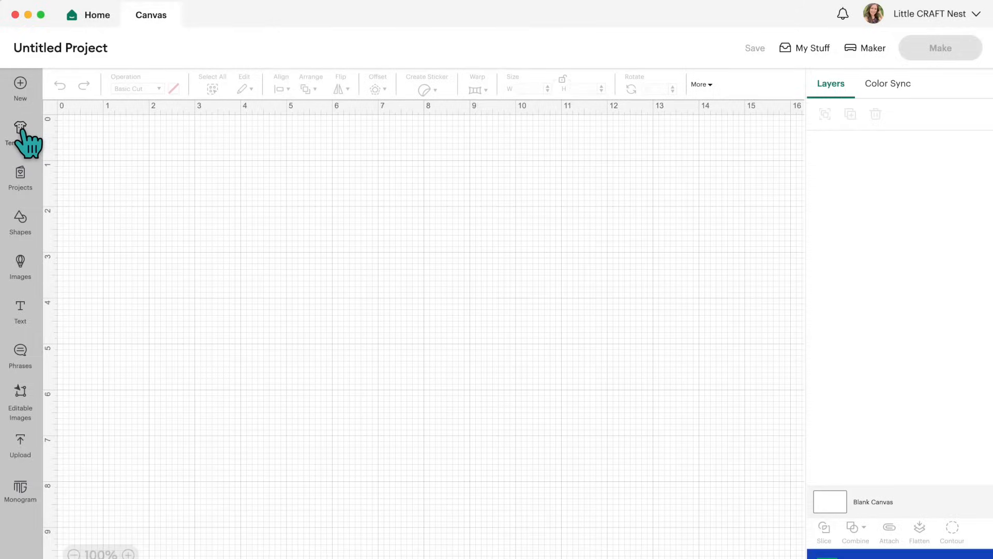
- Browse the templates and place the Banners - Half Circle template on the canvas
click(20, 134)
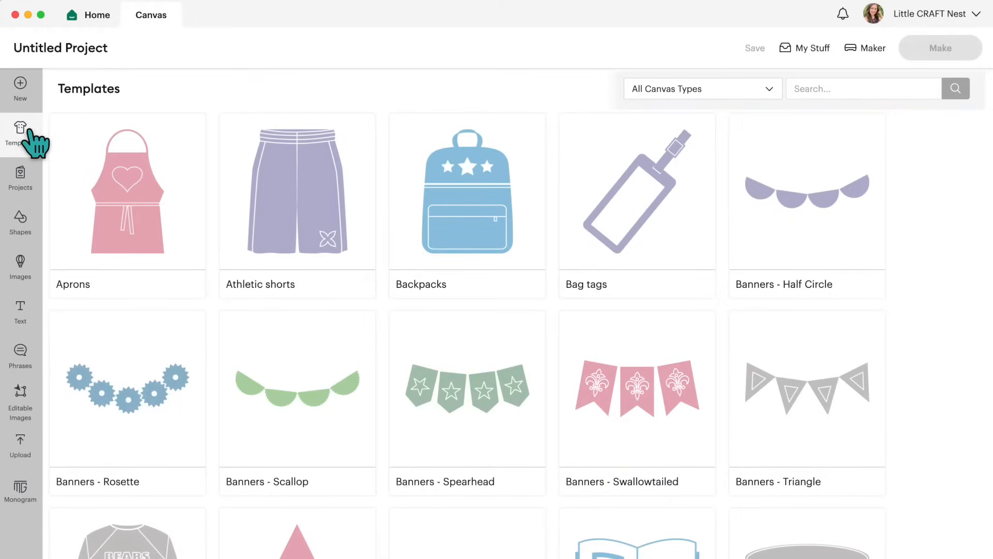
scroll(288, 277, down, 2)
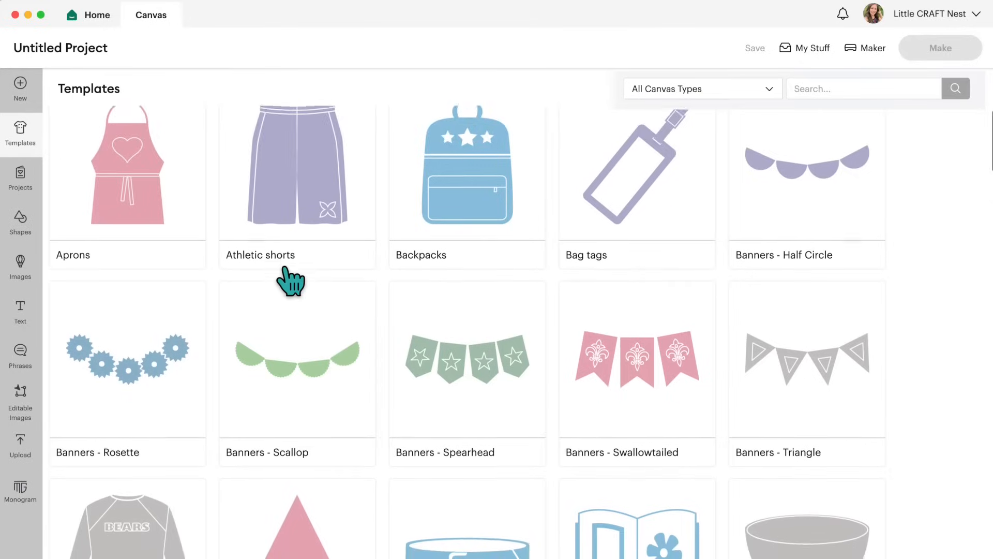
scroll(288, 280, up, 1)
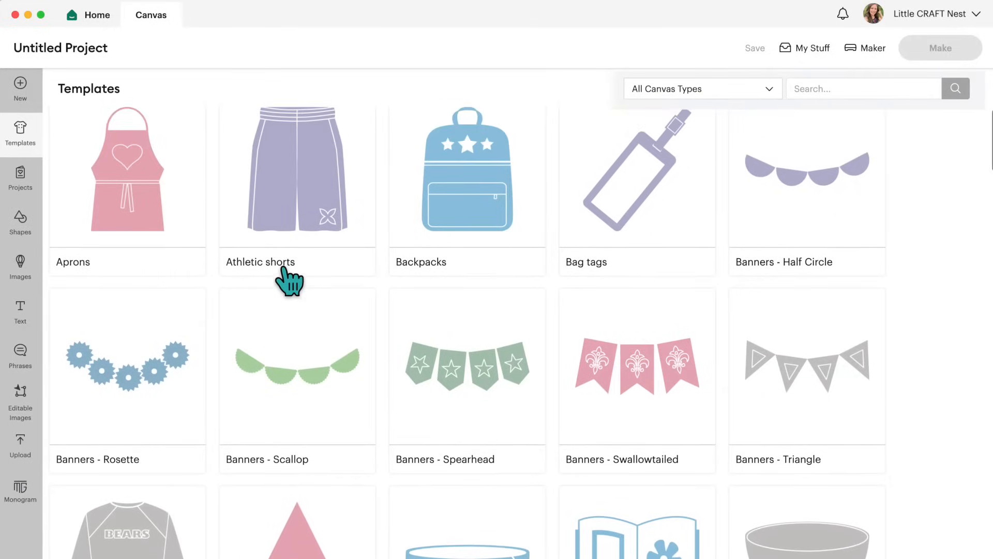
click(770, 230)
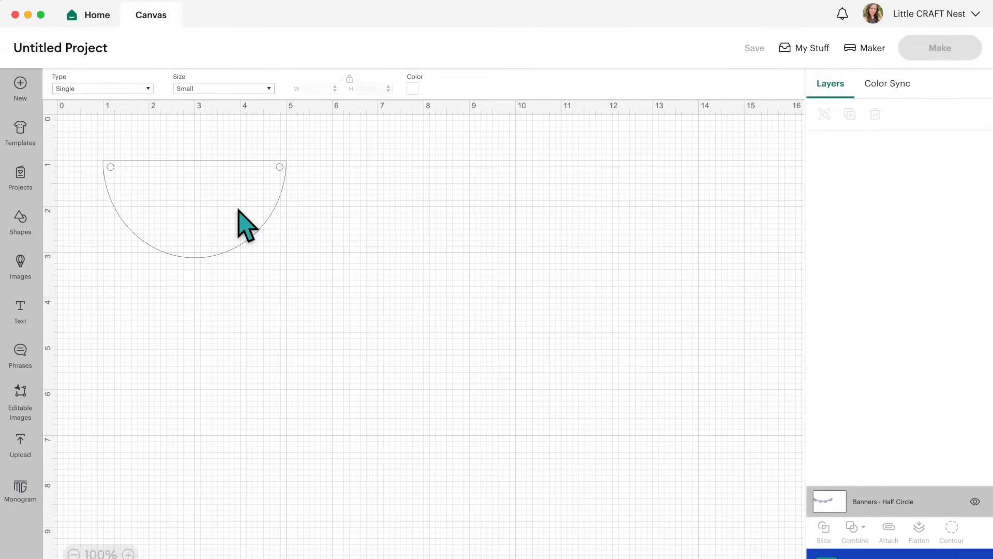
- Replace the canvas template with the Maternity t-shirts template
click(24, 136)
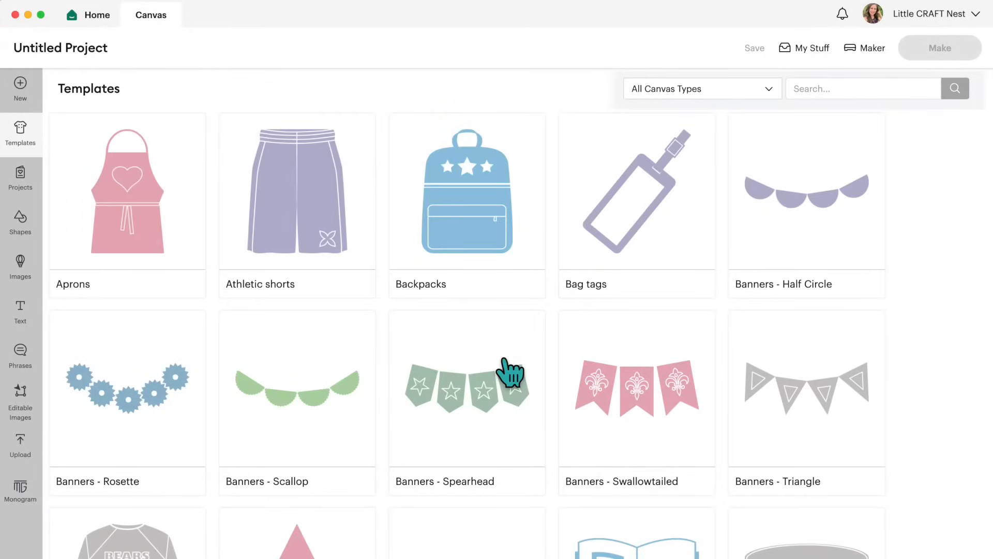
scroll(509, 373, down, 15)
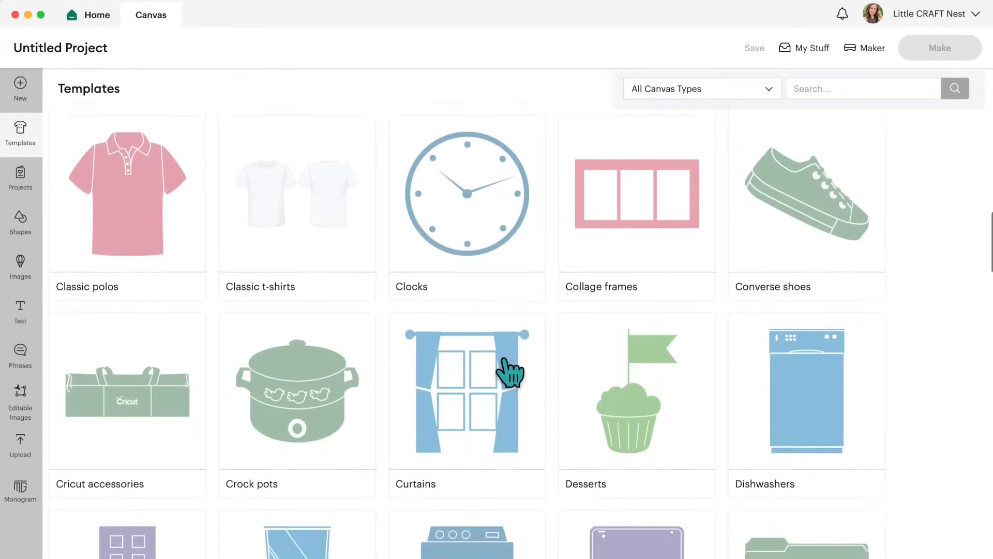
scroll(509, 372, down, 20)
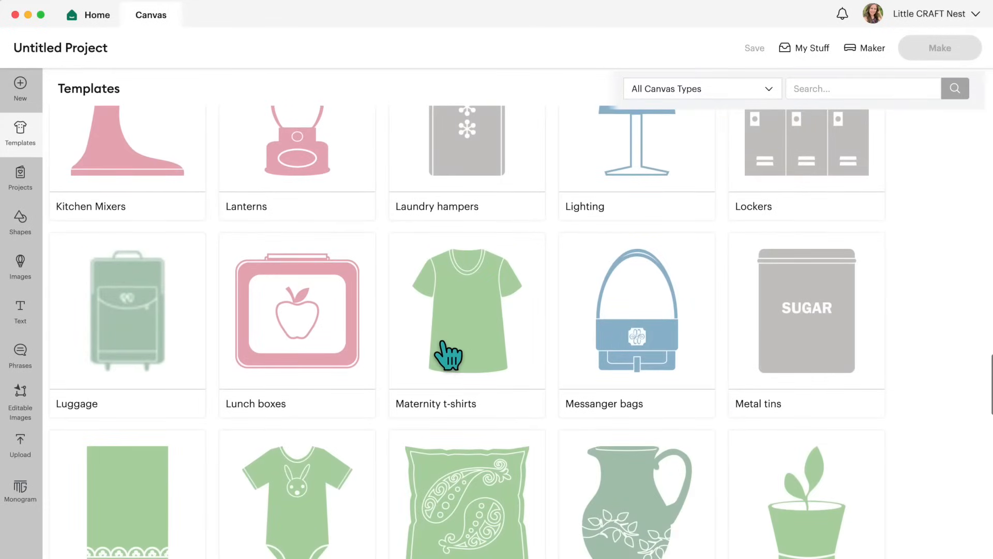
click(492, 310)
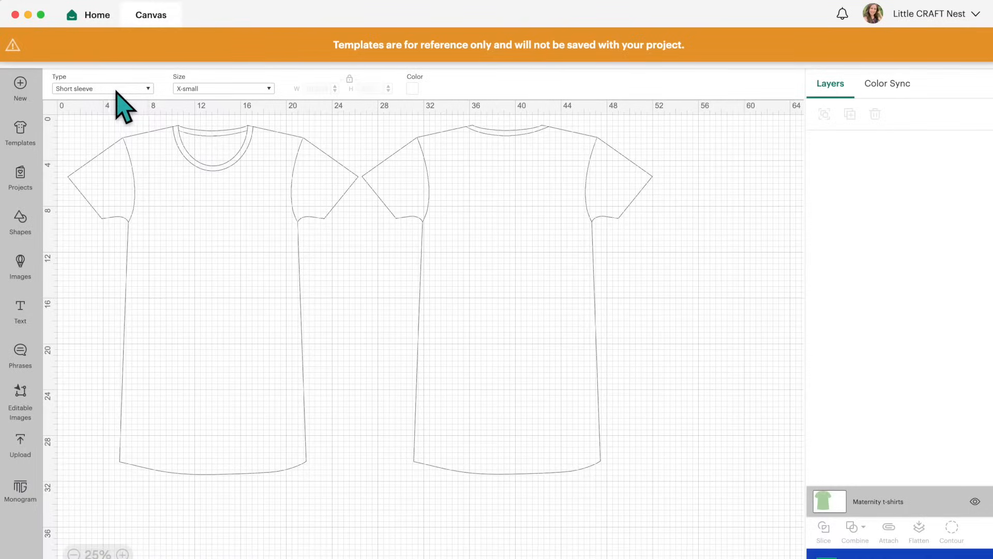
- Review the maternity t-shirt template's type and size options, and choose the medium indigo blue as its color
click(85, 90)
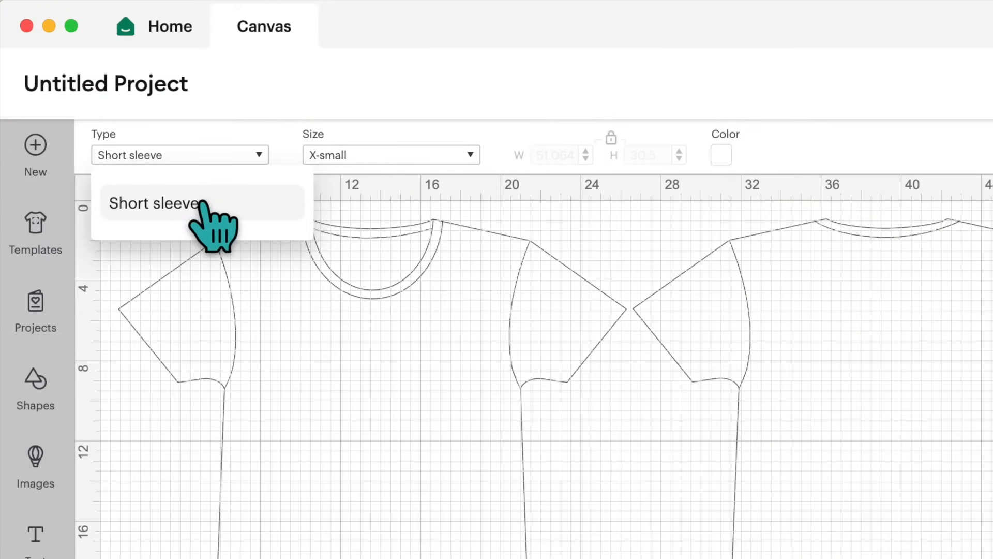
click(434, 156)
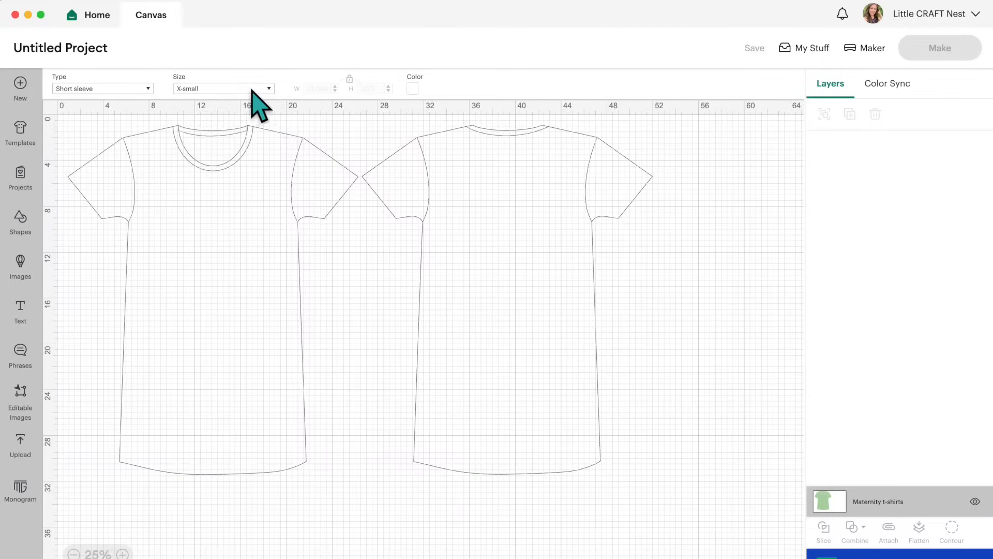
click(262, 90)
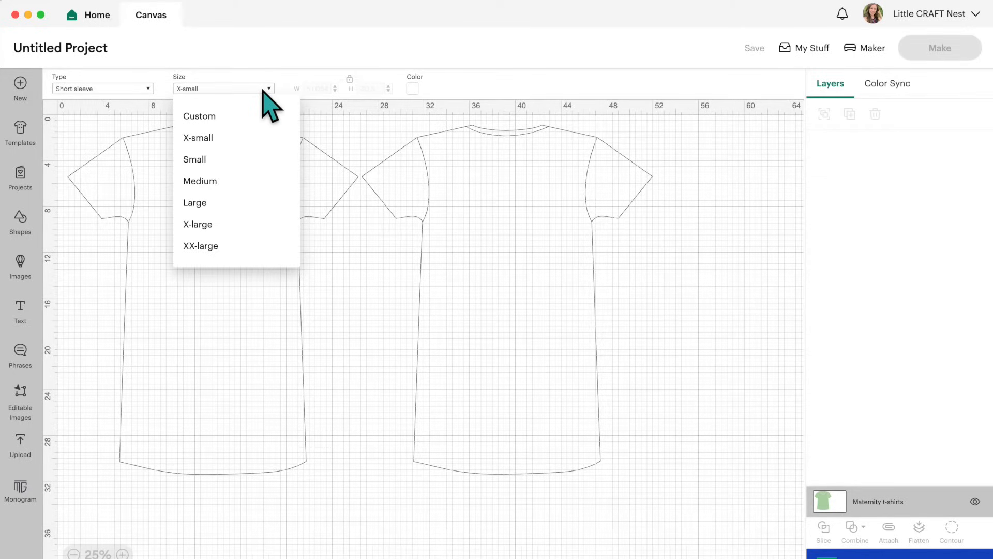
click(263, 90)
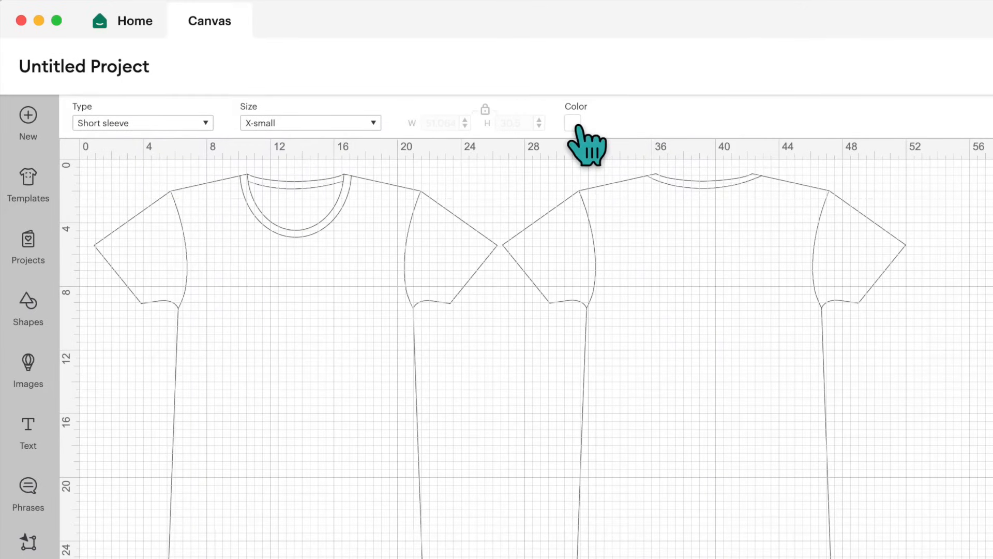
click(574, 124)
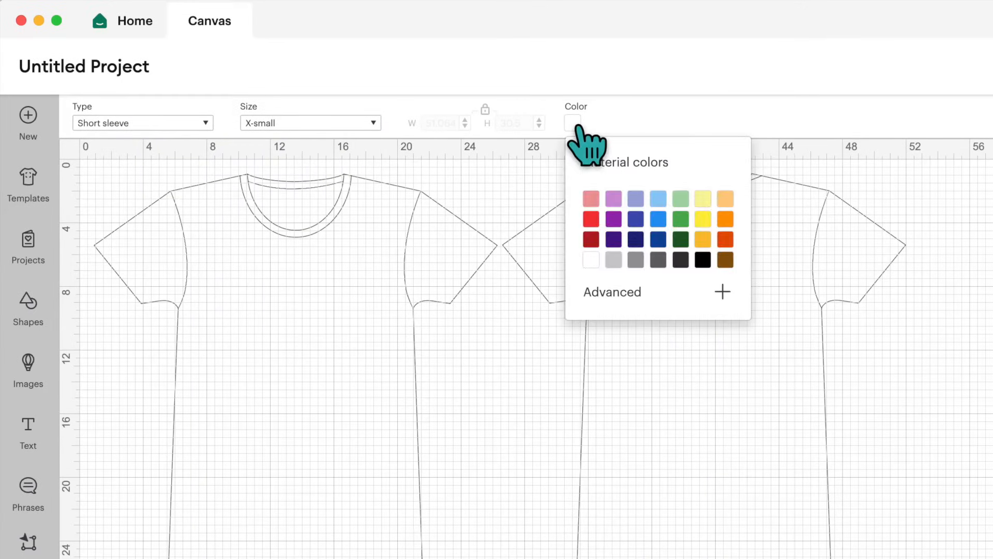
click(636, 218)
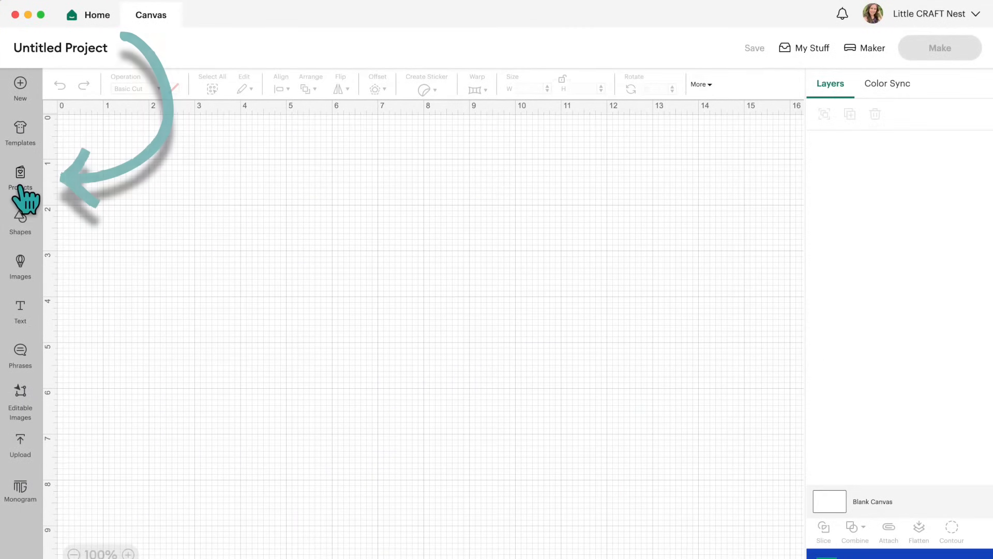
- Browse the ready-made Cricut projects from within the canvas
click(21, 179)
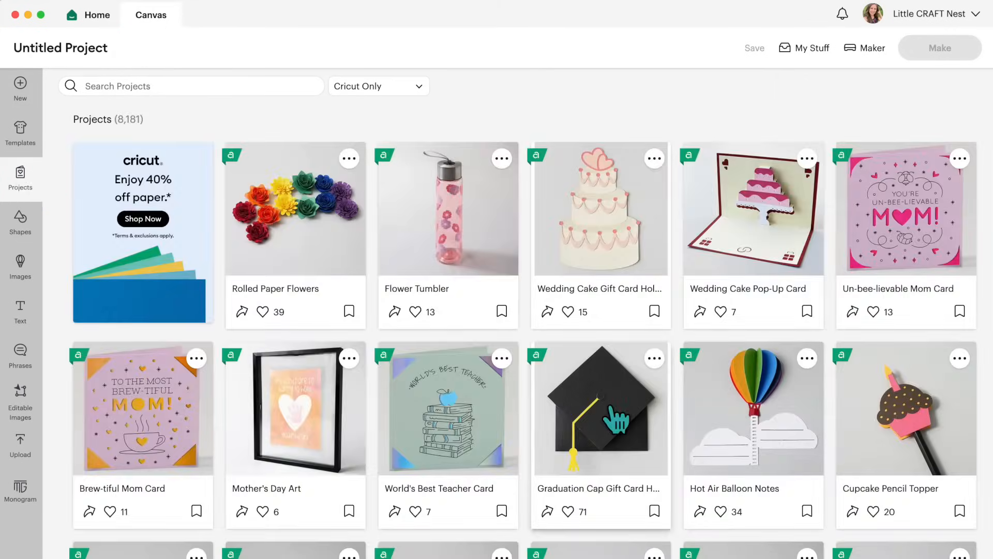
scroll(616, 419, down, 2)
scroll(615, 419, down, 10)
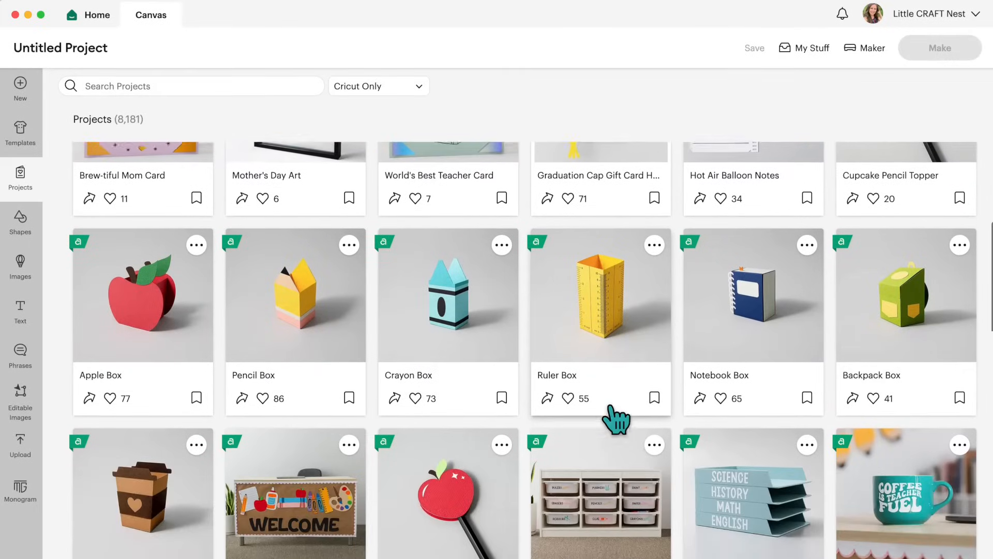
scroll(610, 409, down, 3)
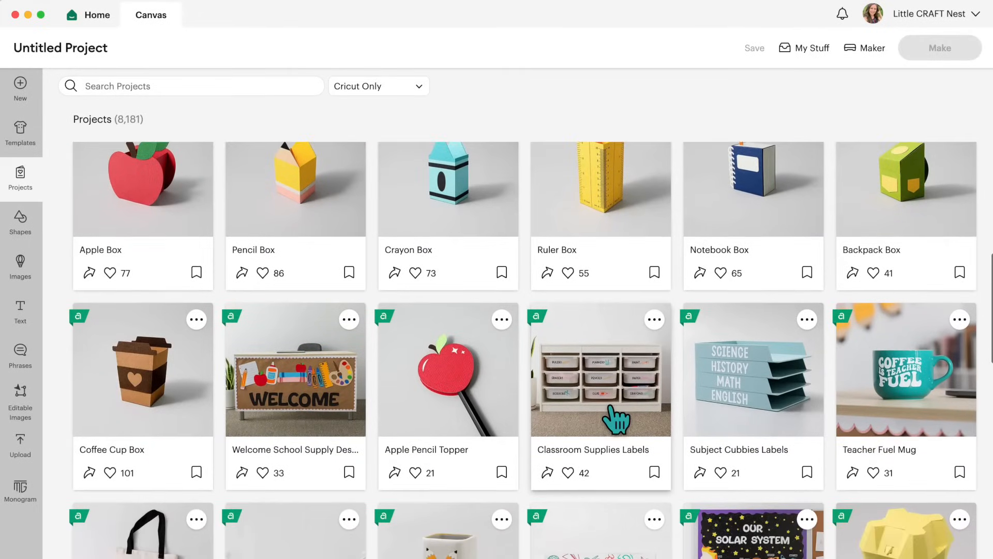
scroll(612, 408, down, 2)
scroll(615, 417, down, 1)
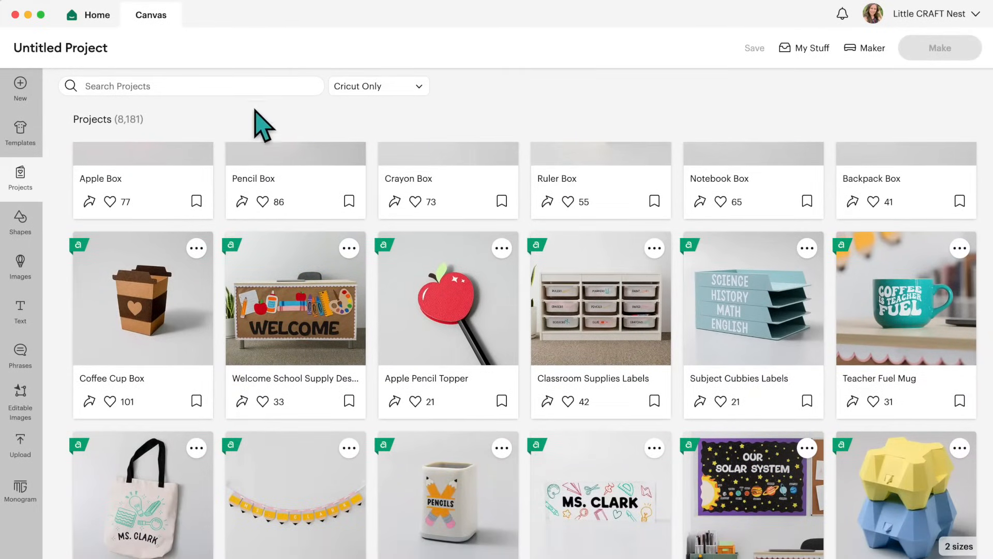
- Search the projects for "cards" and look through the card designs
click(221, 86)
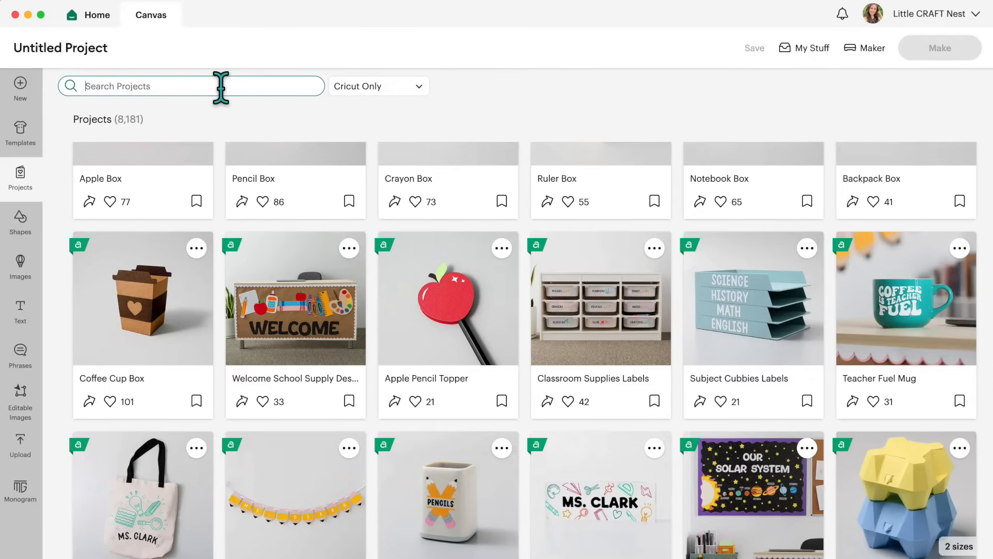
text(cards)
key(Return)
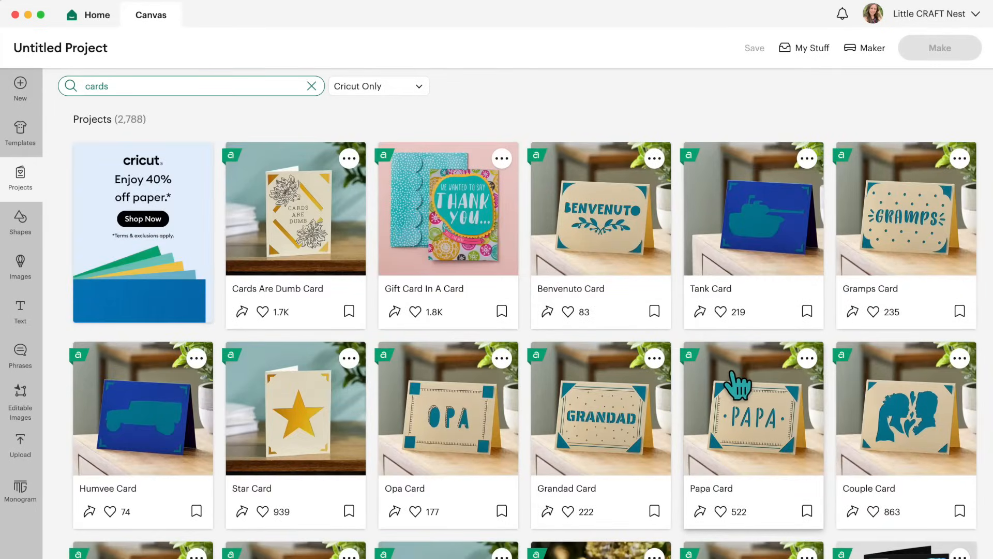
scroll(725, 311, down, 5)
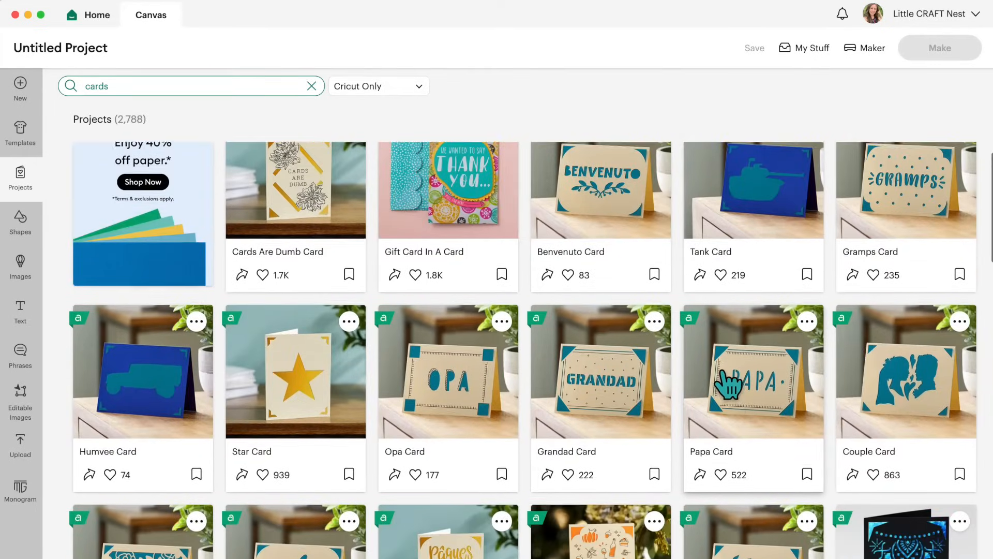
scroll(727, 378, up, 4)
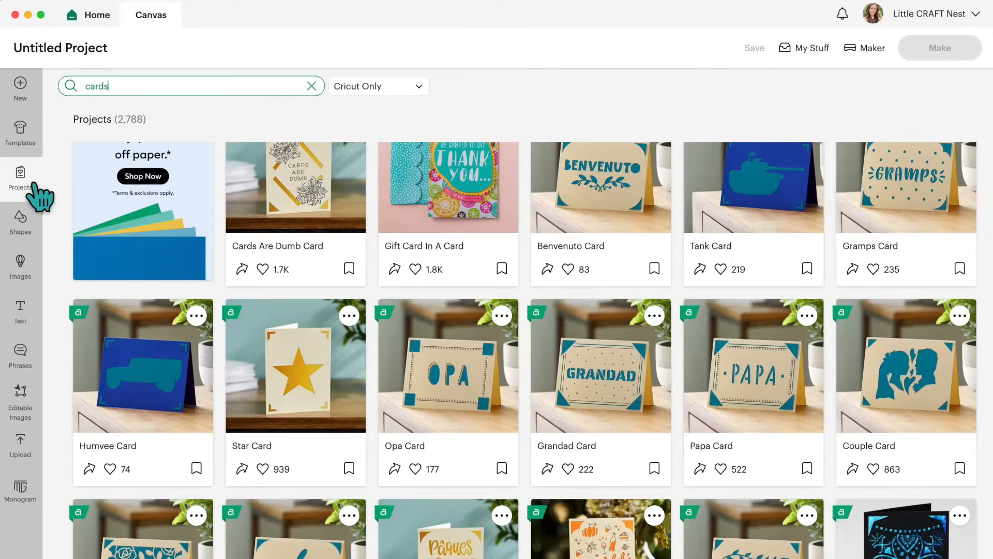
- Look through the free shapes and the shapes included with a subscription in the shape library
click(20, 222)
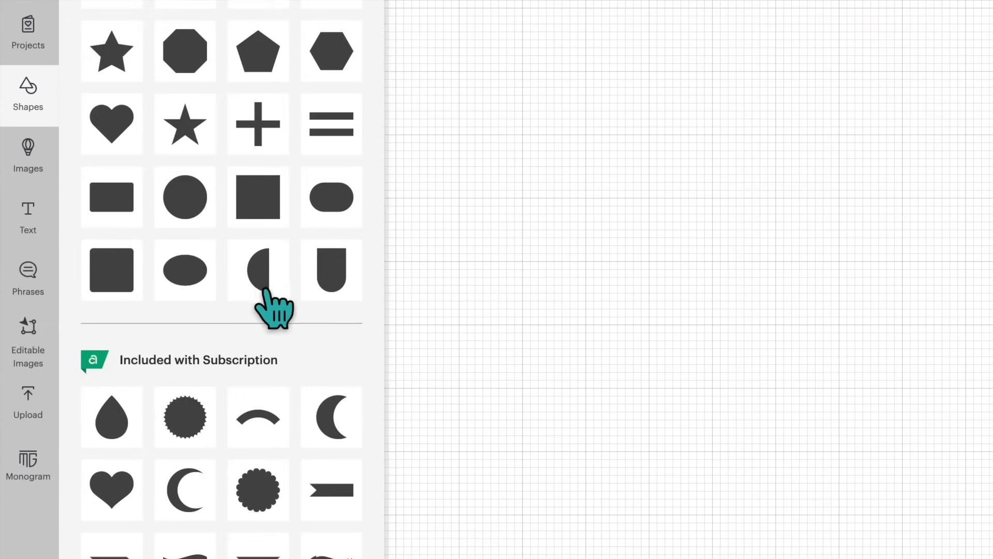
scroll(196, 364, down, 5)
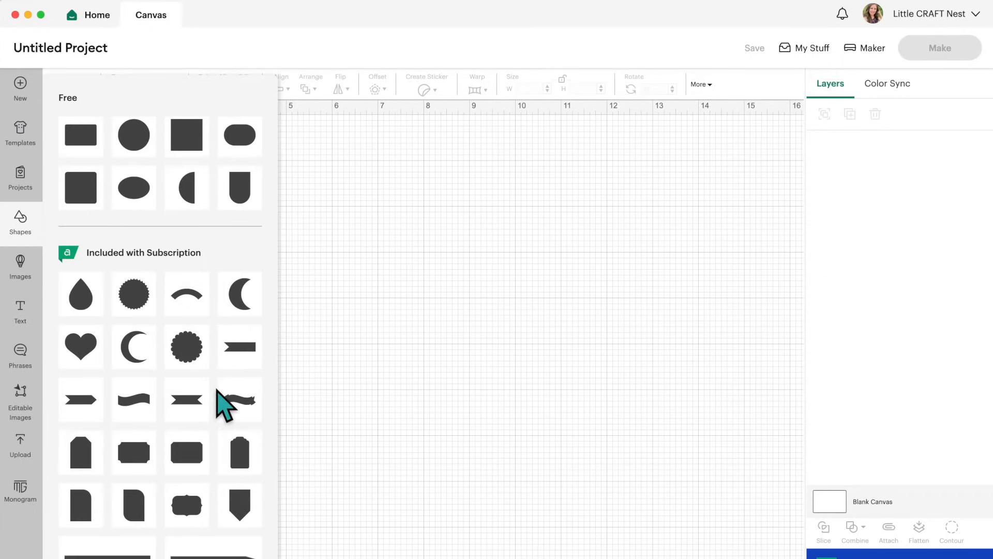
scroll(216, 391, down, 3)
scroll(216, 391, down, 6)
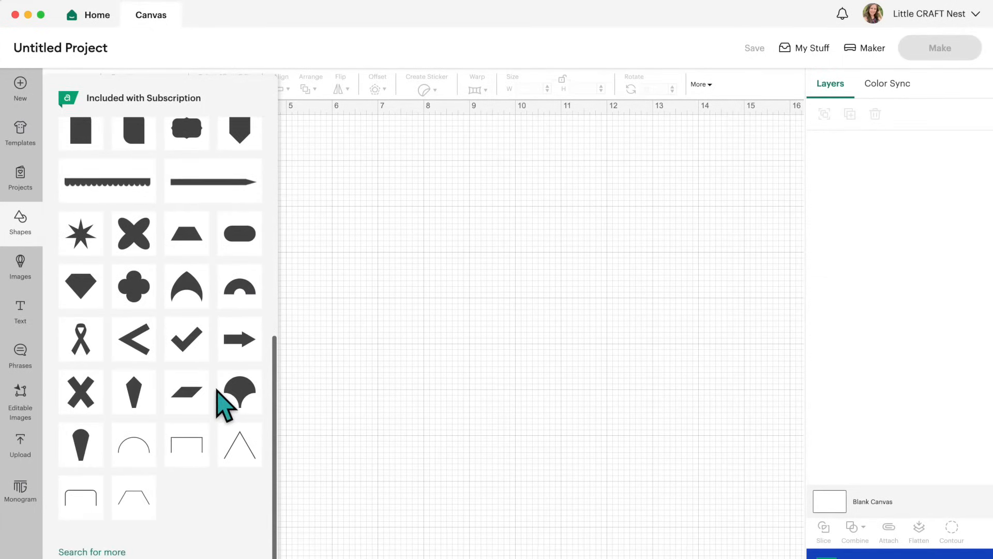
scroll(202, 393, up, 5)
scroll(243, 439, up, 7)
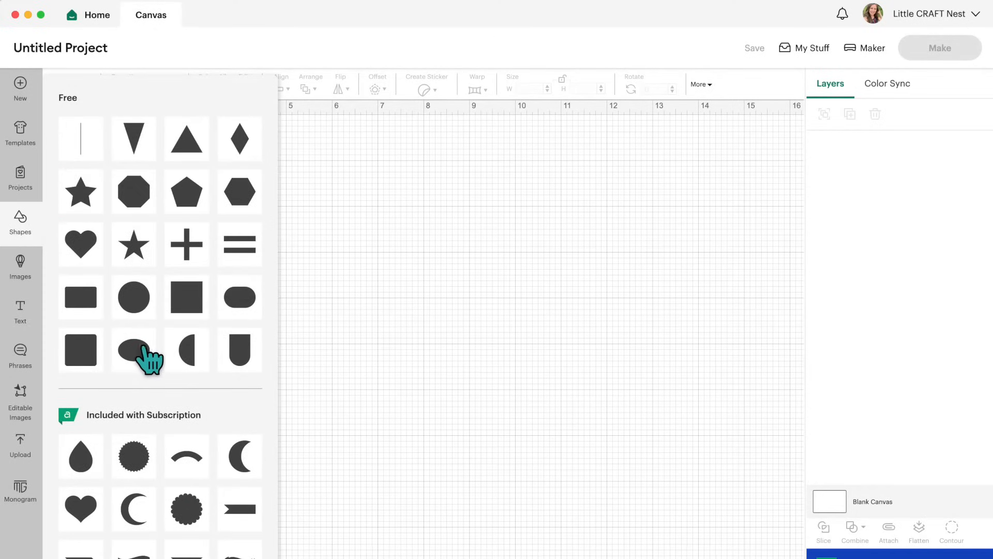
- Add the free solid heart shape to the canvas and move it to about 3 in across and 1.4 in down
click(82, 247)
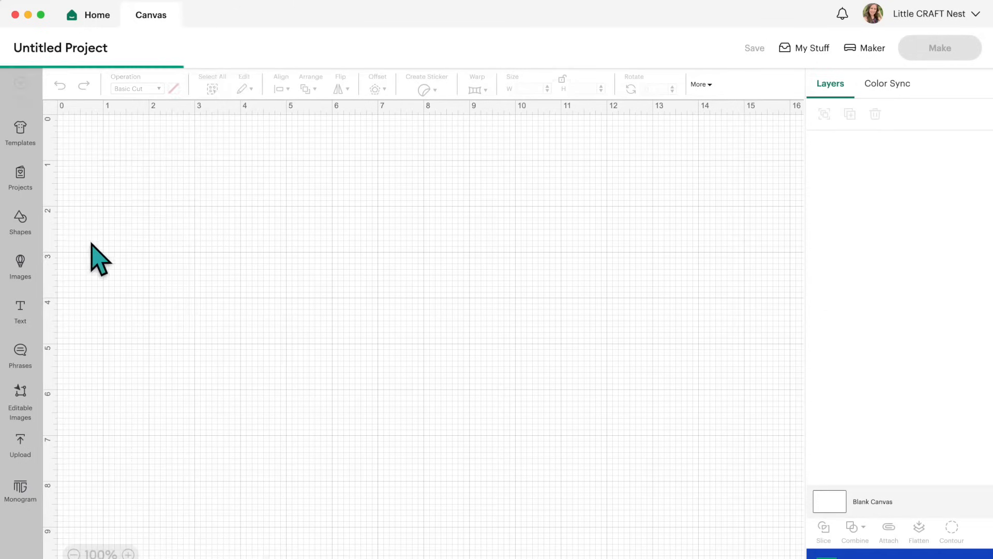
drag(129, 186, 240, 220)
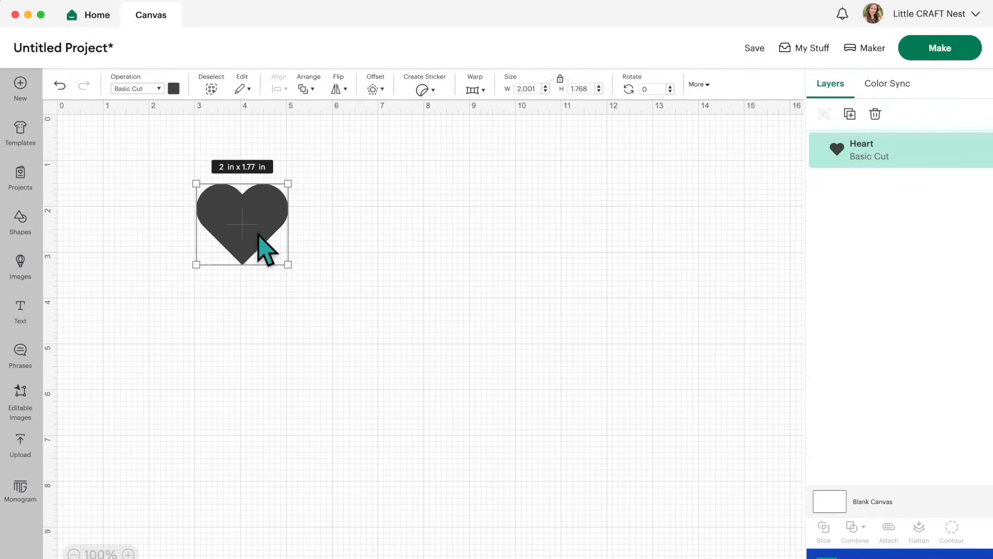
drag(259, 234, 256, 229)
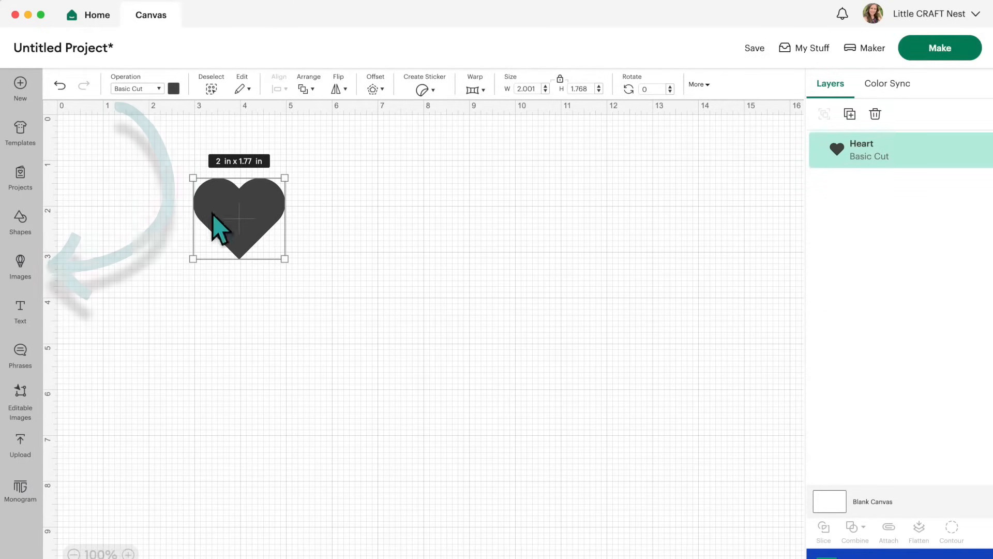
- Search the Cricut image library for "dog" and look through the dog designs
click(22, 272)
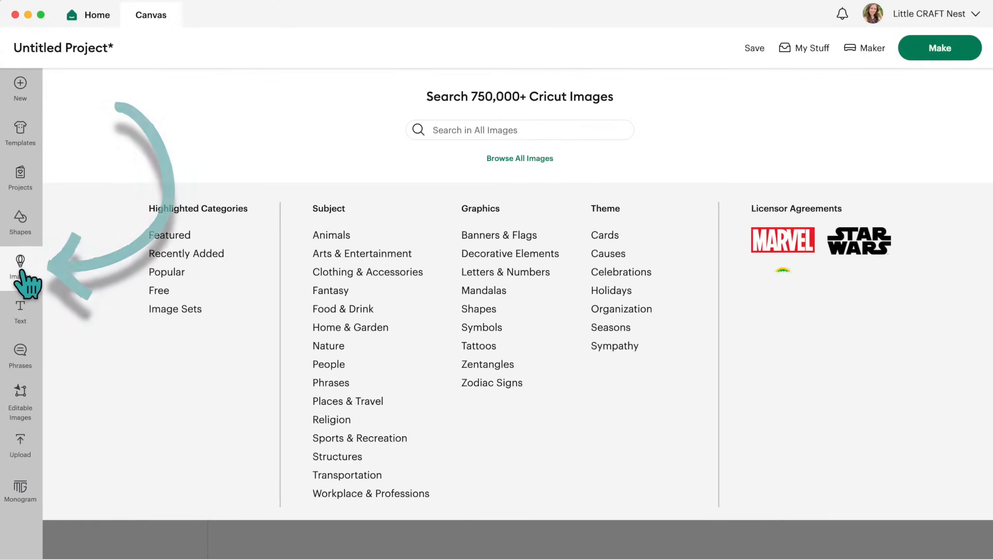
click(470, 130)
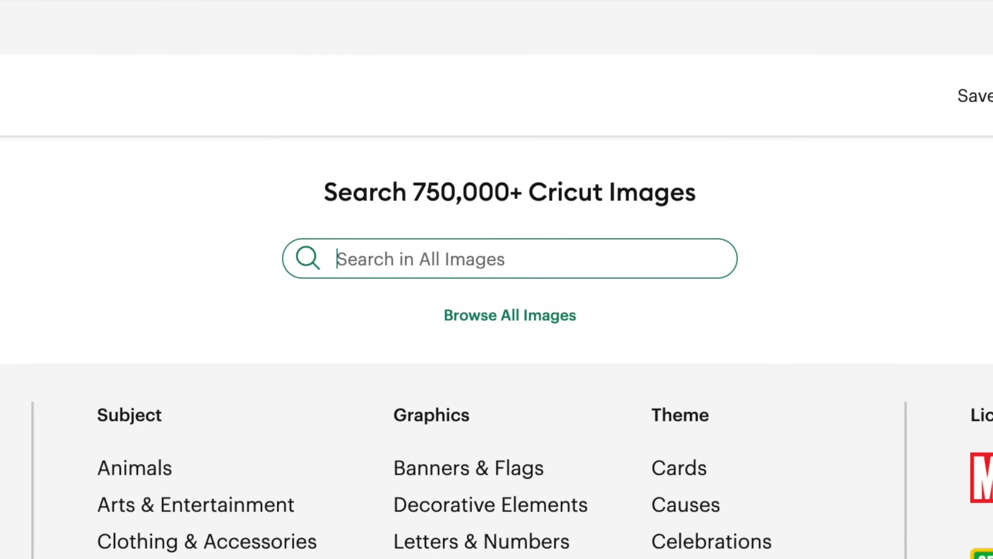
text(dog)
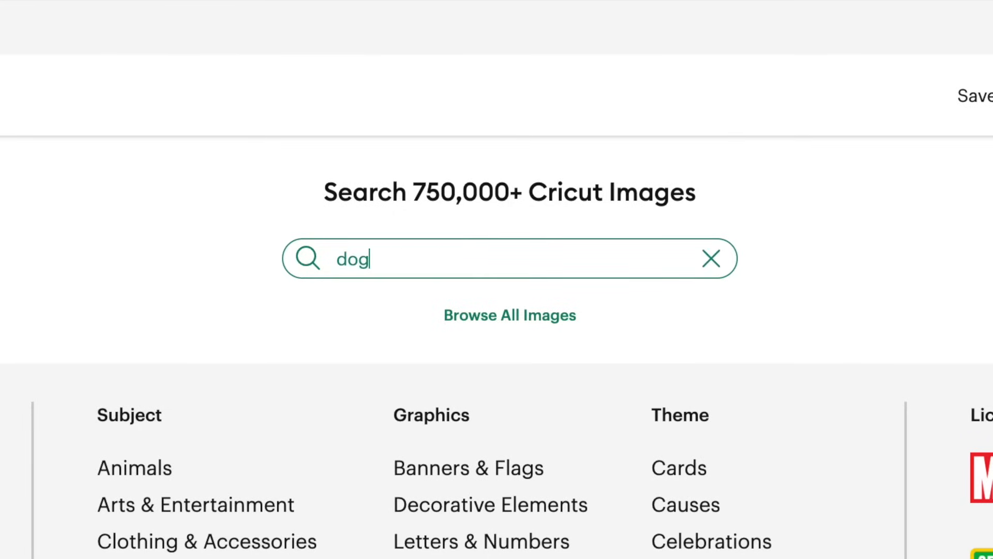
key(Return)
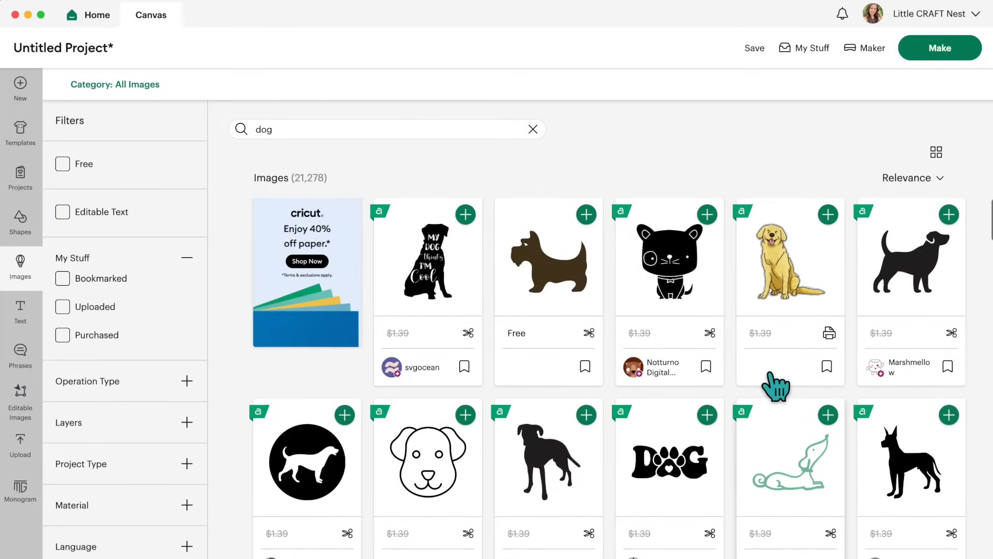
scroll(776, 385, down, 5)
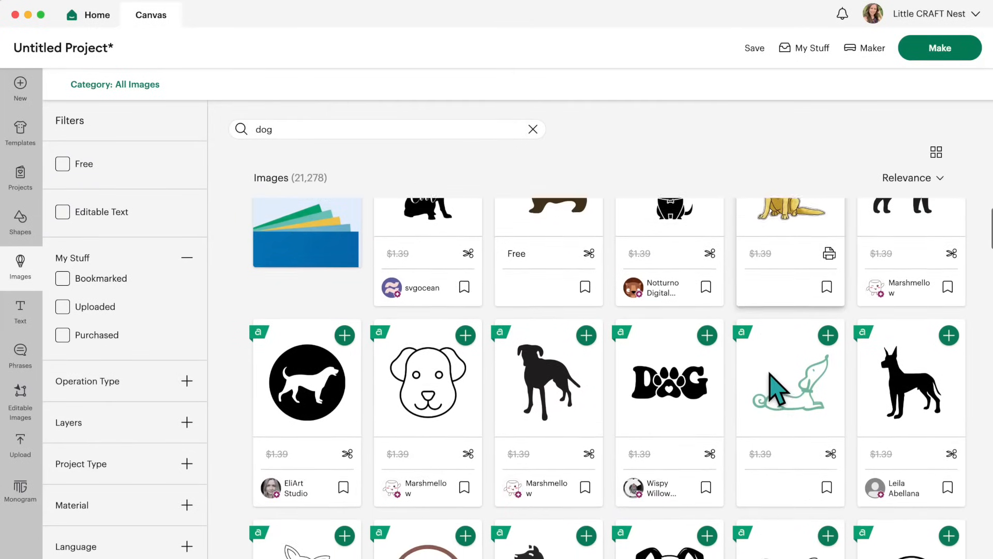
scroll(776, 382, down, 7)
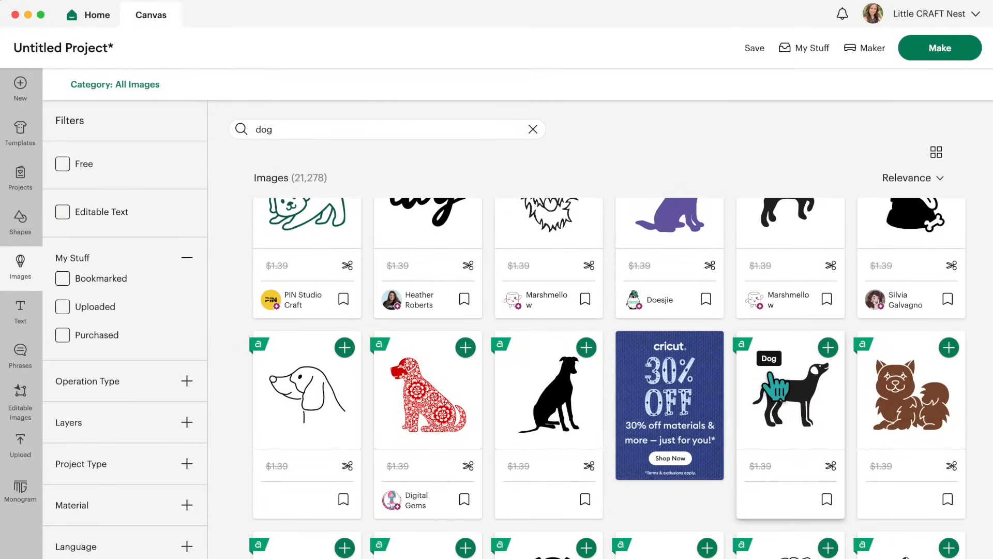
scroll(775, 385, down, 4)
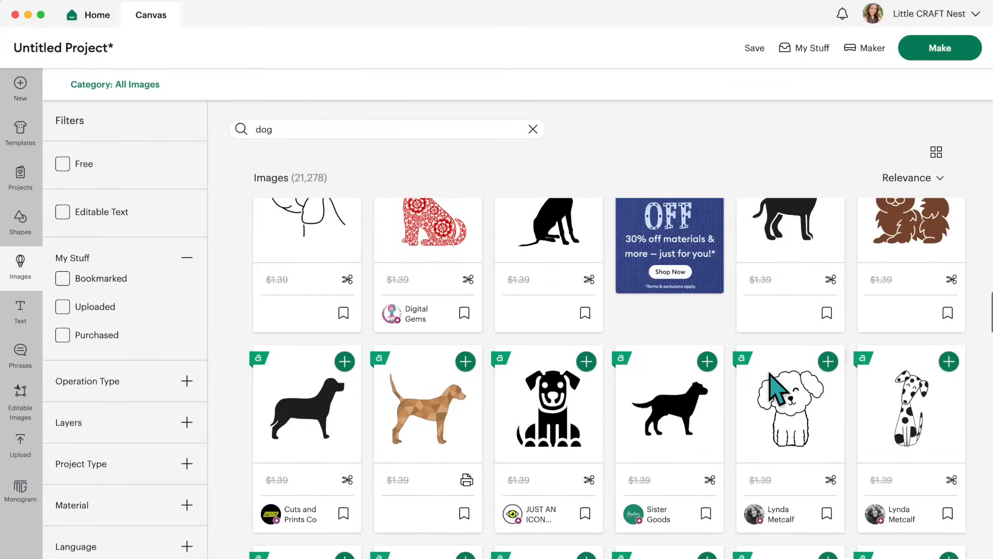
scroll(776, 387, up, 3)
scroll(776, 384, up, 10)
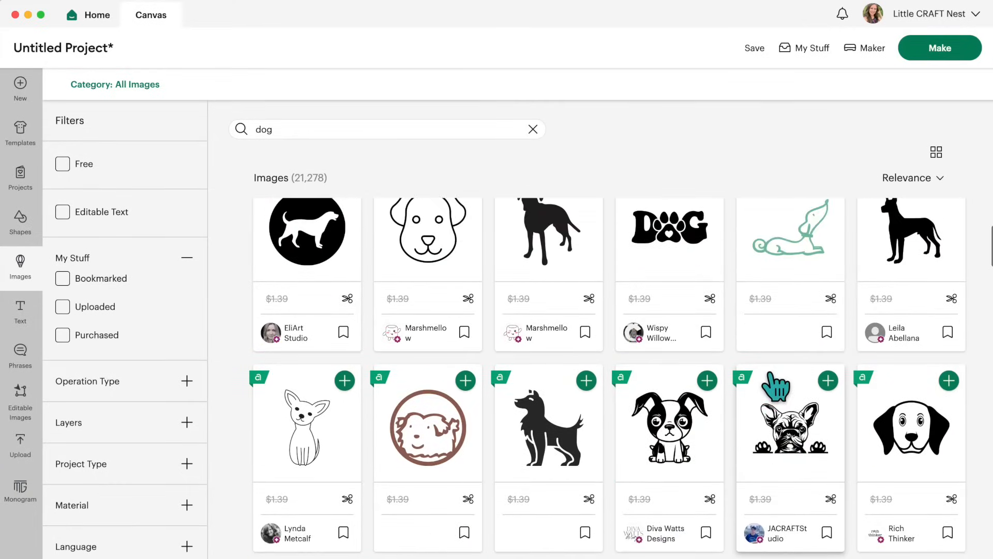
scroll(776, 382, up, 5)
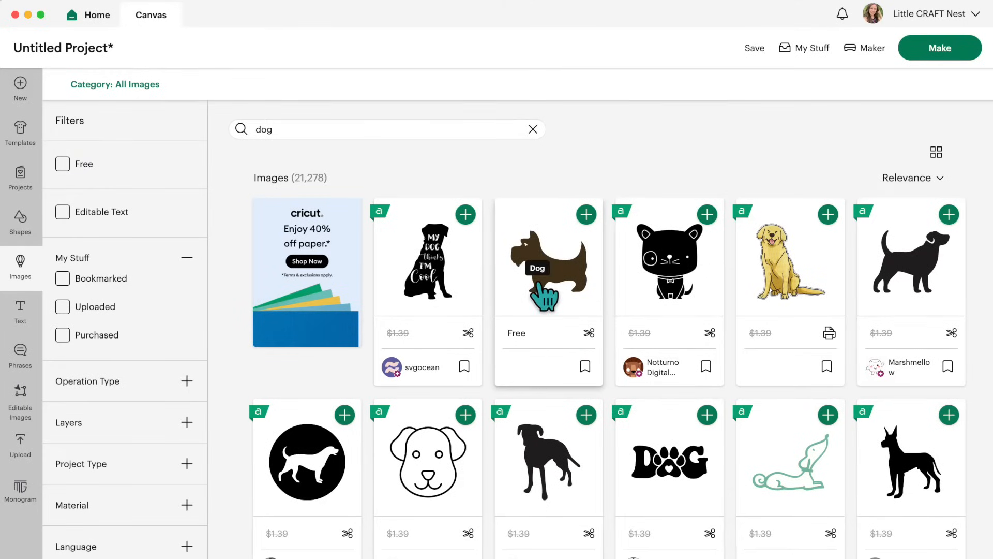
- Filter the dog images to free ones only, then clear the filter again
click(62, 163)
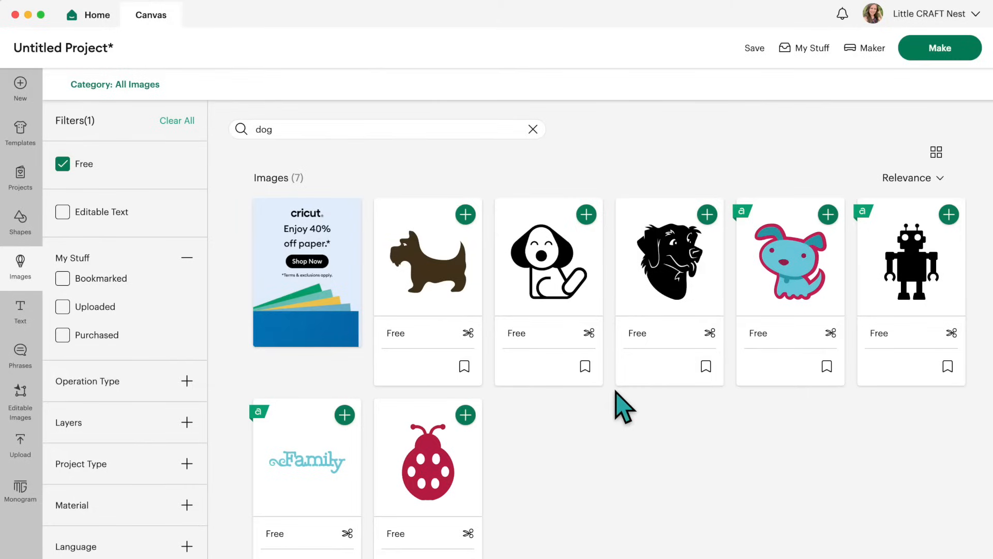
click(177, 120)
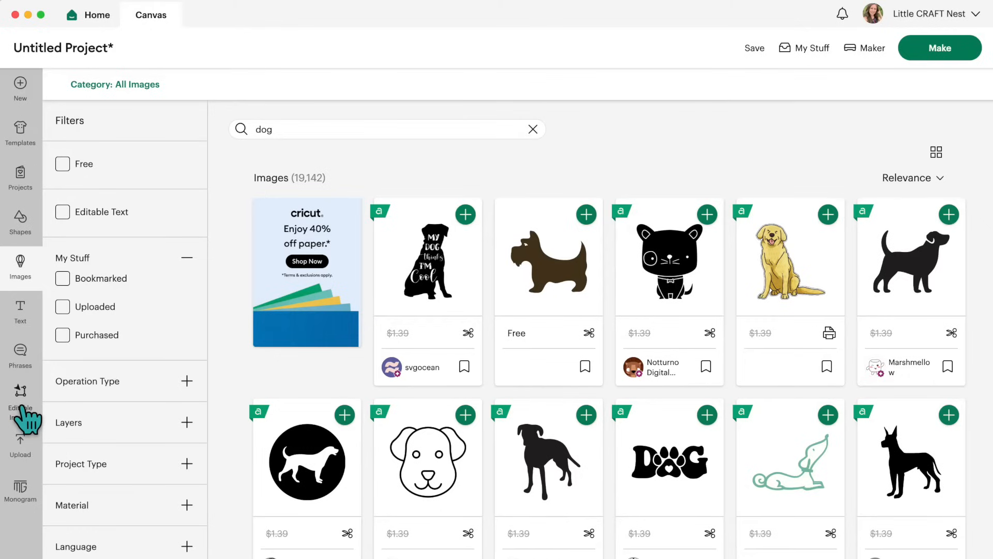
- View the editable images category and return to the dog images to examine their prices and operation types
click(21, 410)
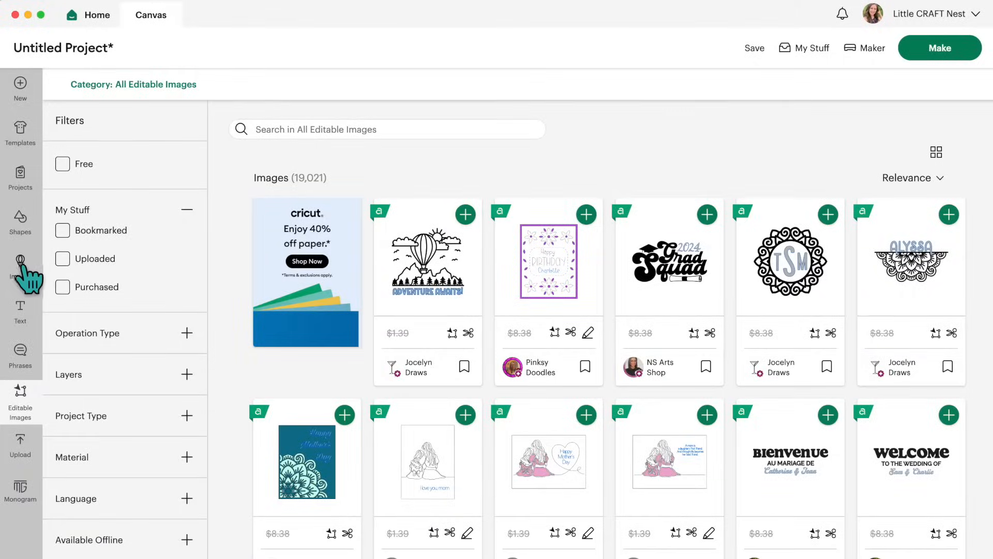
click(20, 265)
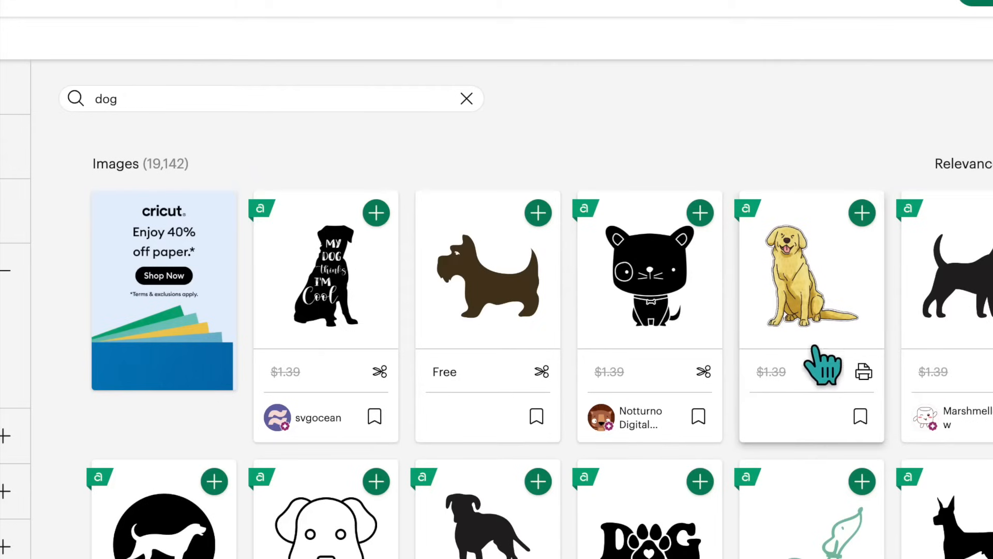
scroll(842, 316, down, 1)
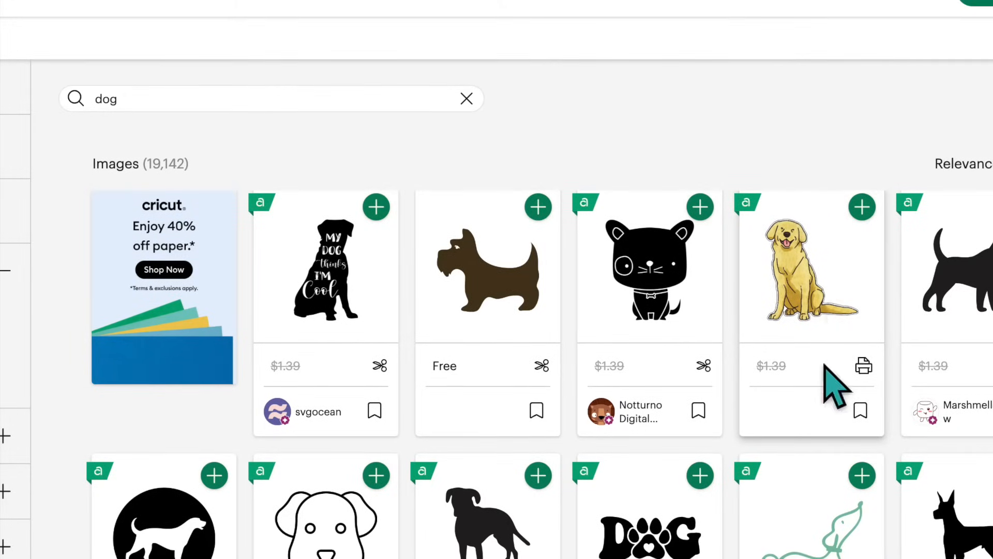
scroll(810, 380, up, 1)
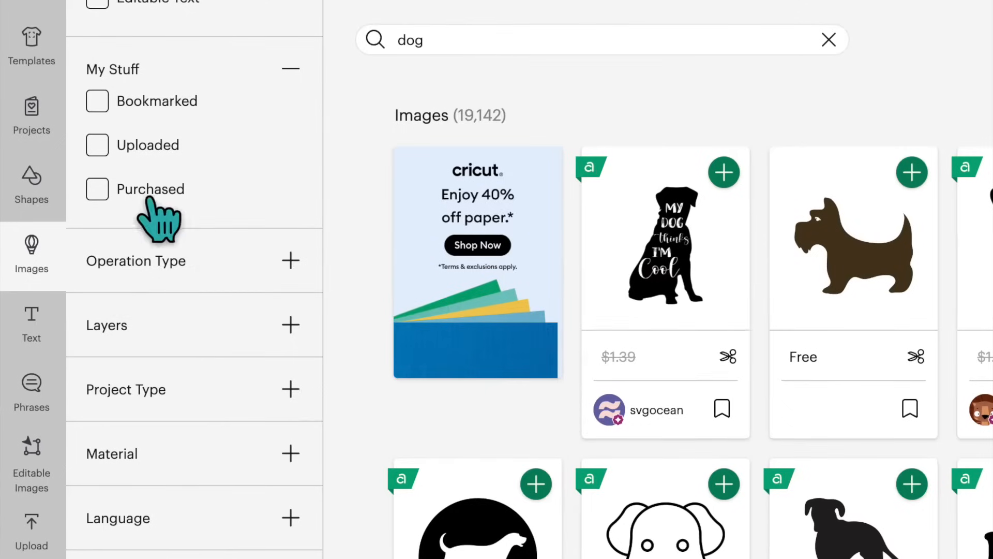
- Examine the image filter options for operation type, layers and project type
click(127, 382)
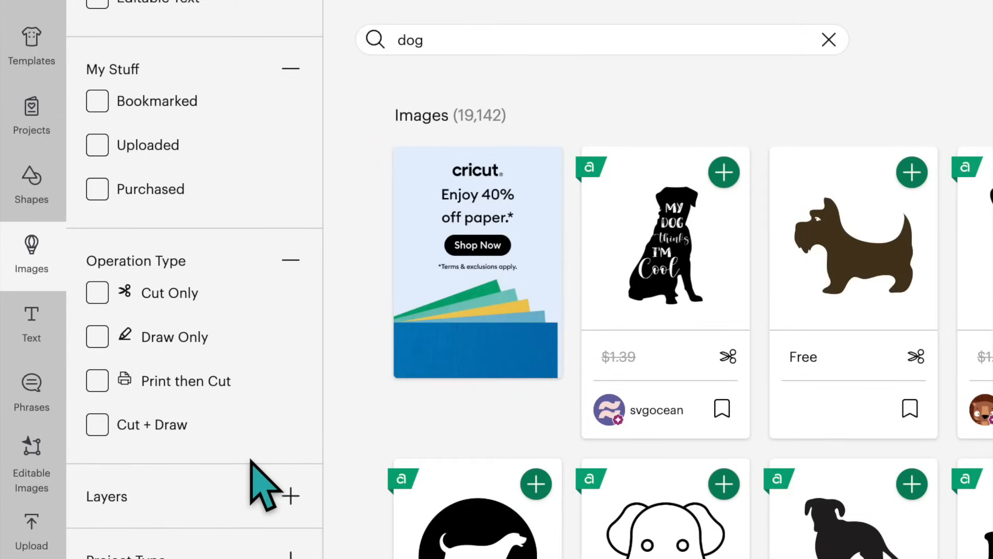
scroll(266, 481, down, 4)
click(284, 342)
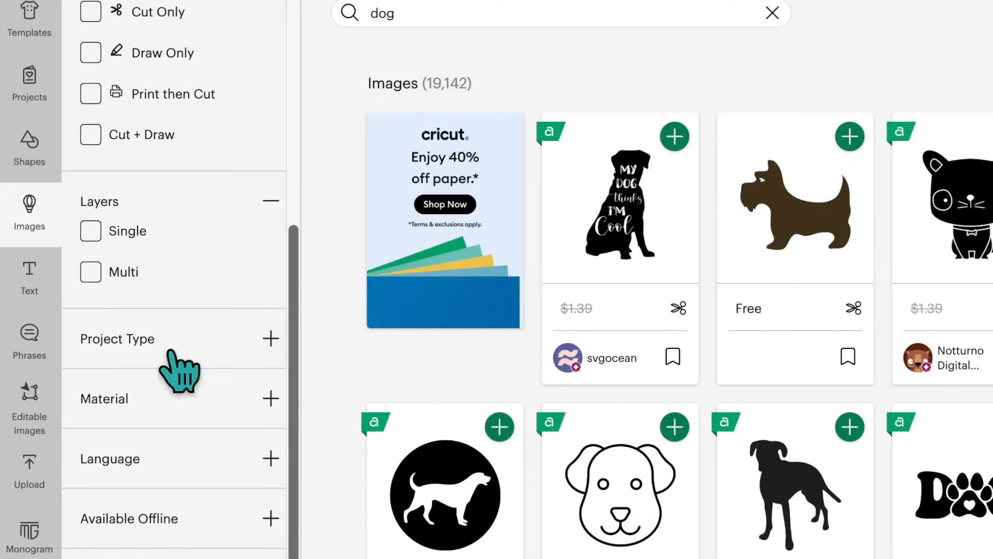
click(148, 341)
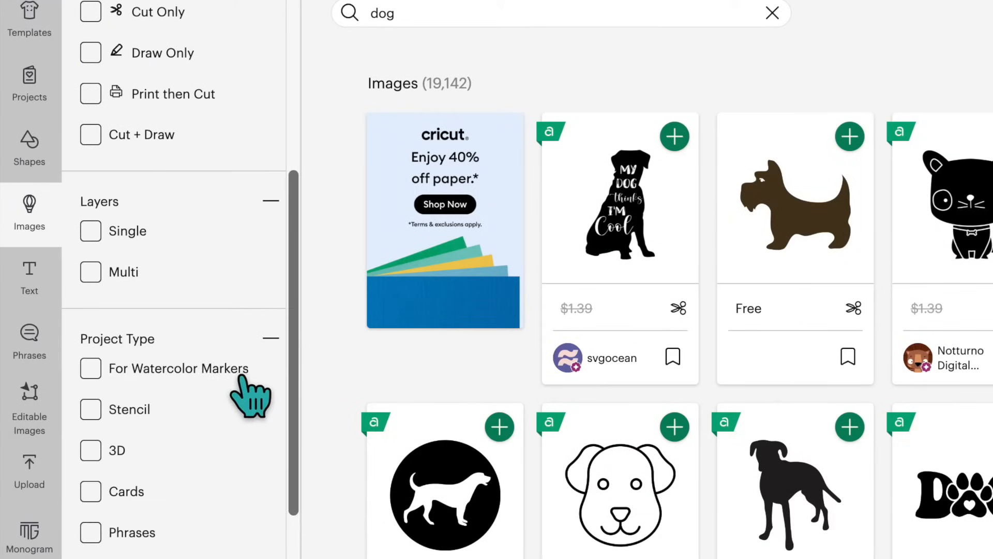
scroll(243, 388, down, 3)
scroll(243, 388, down, 1)
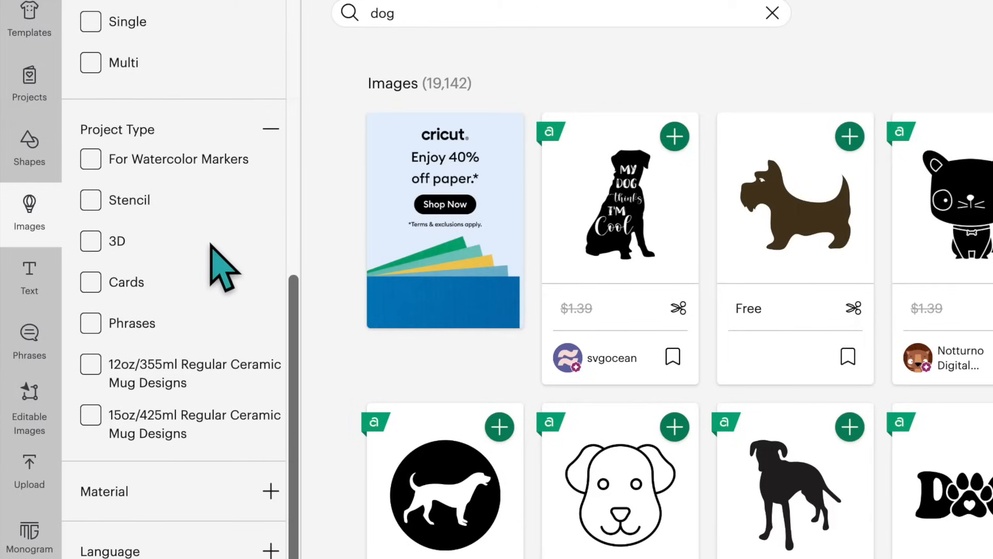
scroll(214, 317, down, 1)
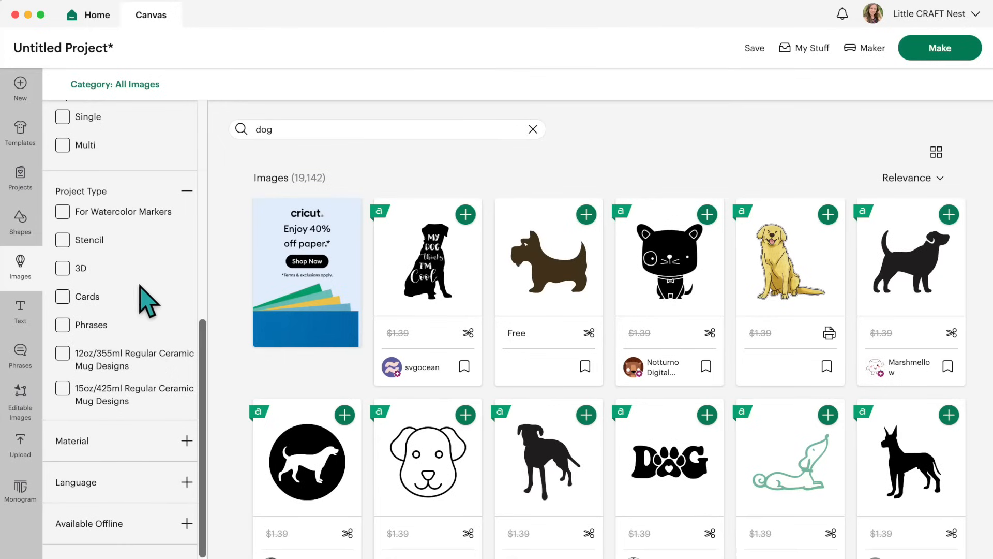
- Examine the image filter options for material and language
scroll(142, 312, down, 1)
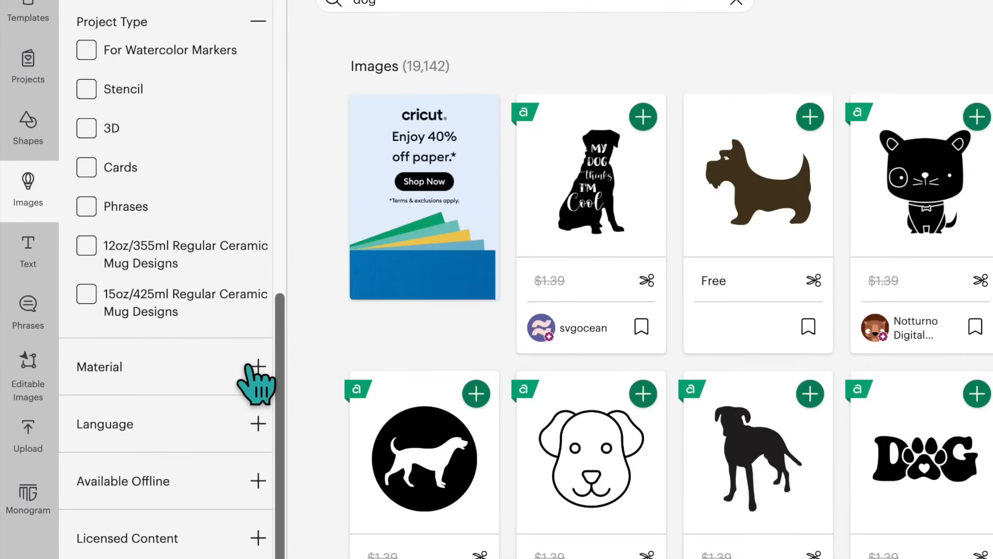
click(186, 421)
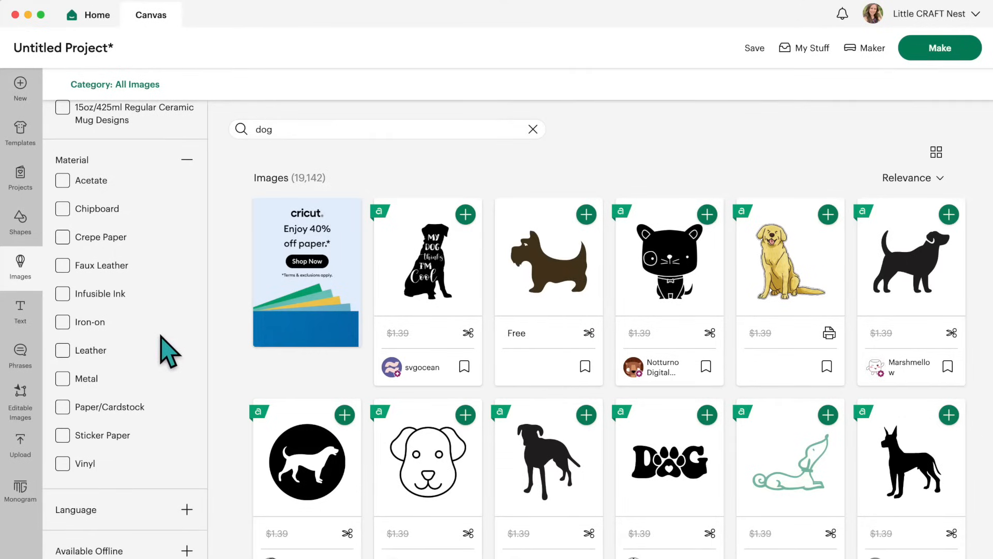
scroll(104, 439, down, 2)
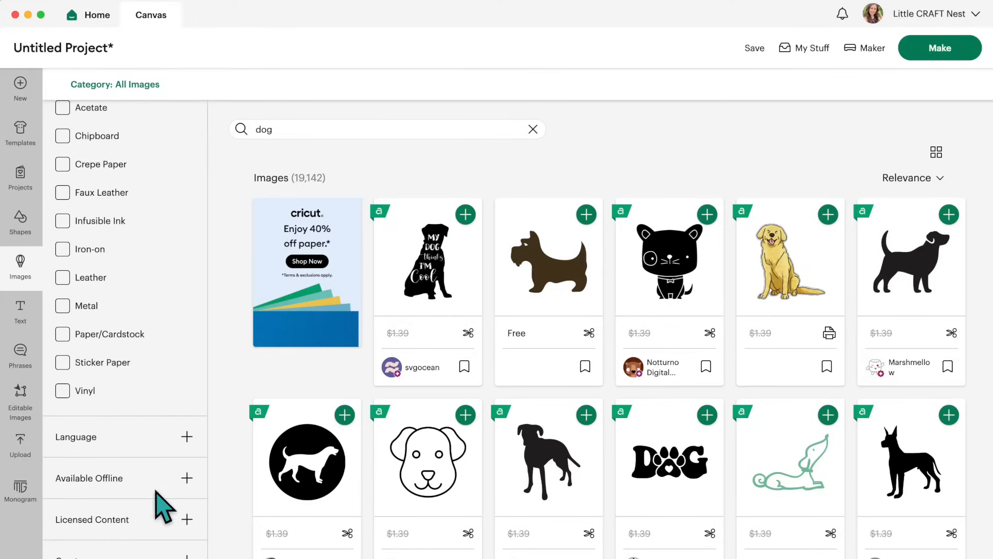
click(185, 437)
scroll(182, 436, down, 1)
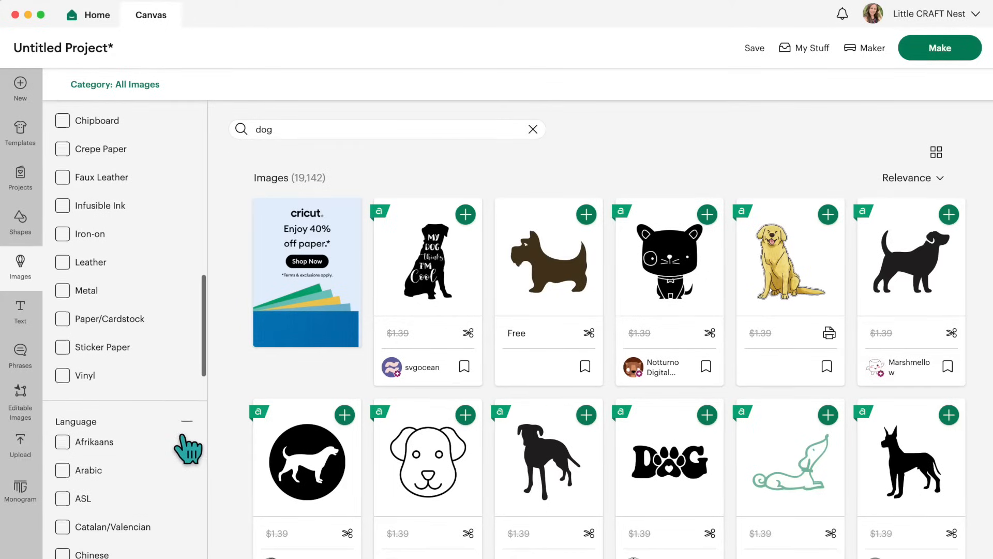
scroll(186, 449, down, 2)
scroll(182, 448, down, 2)
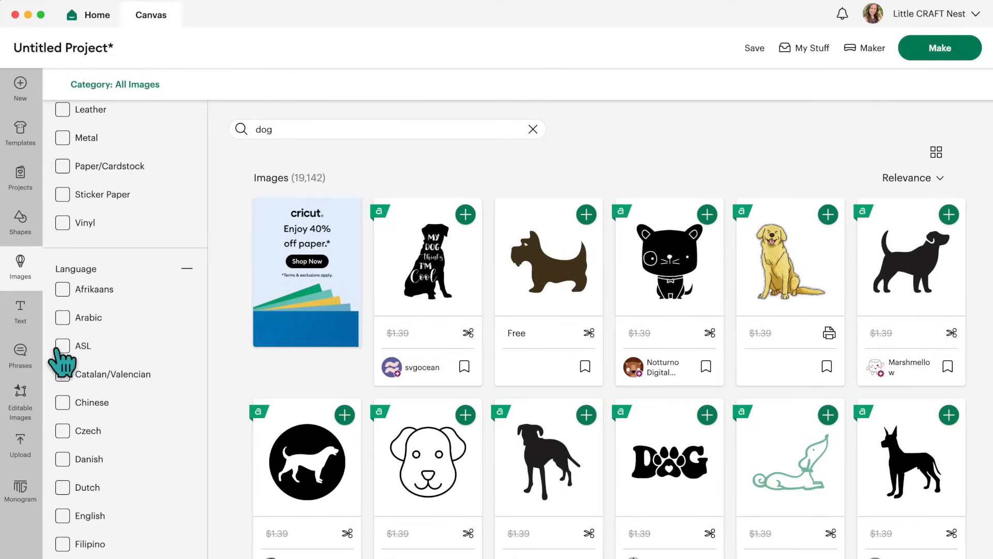
- Filter the images by the ASL language and clear the "dog" search term to view all sign language designs
click(63, 347)
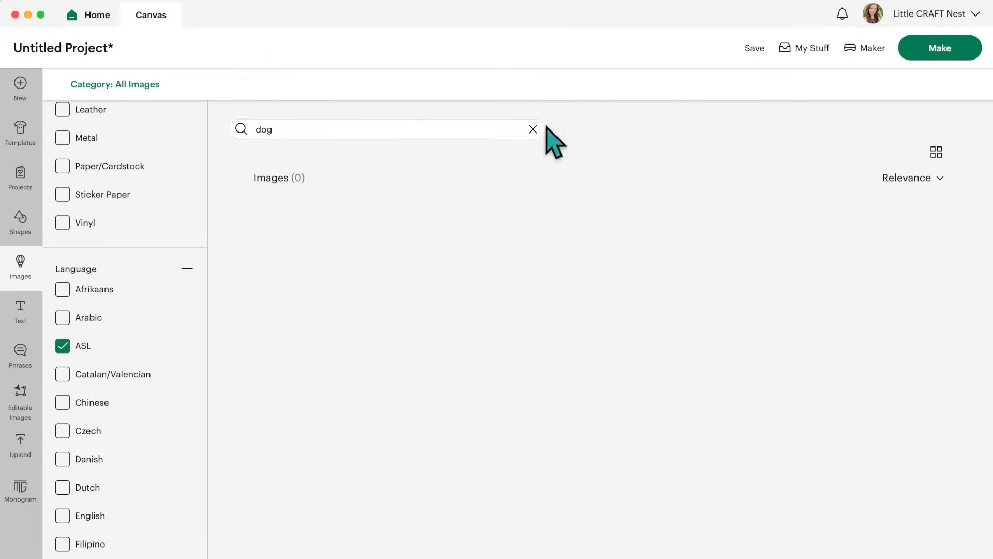
click(532, 129)
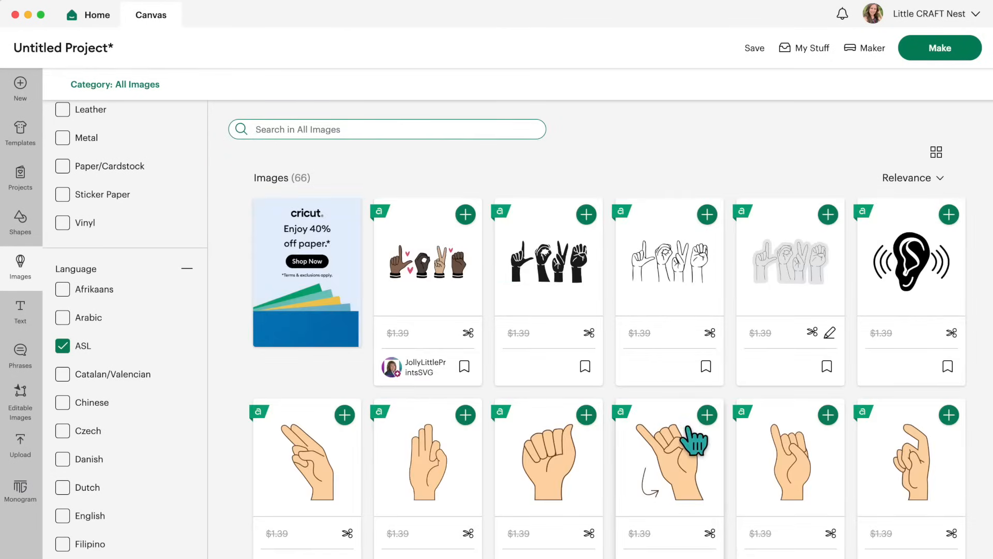
scroll(693, 439, down, 5)
scroll(687, 429, down, 5)
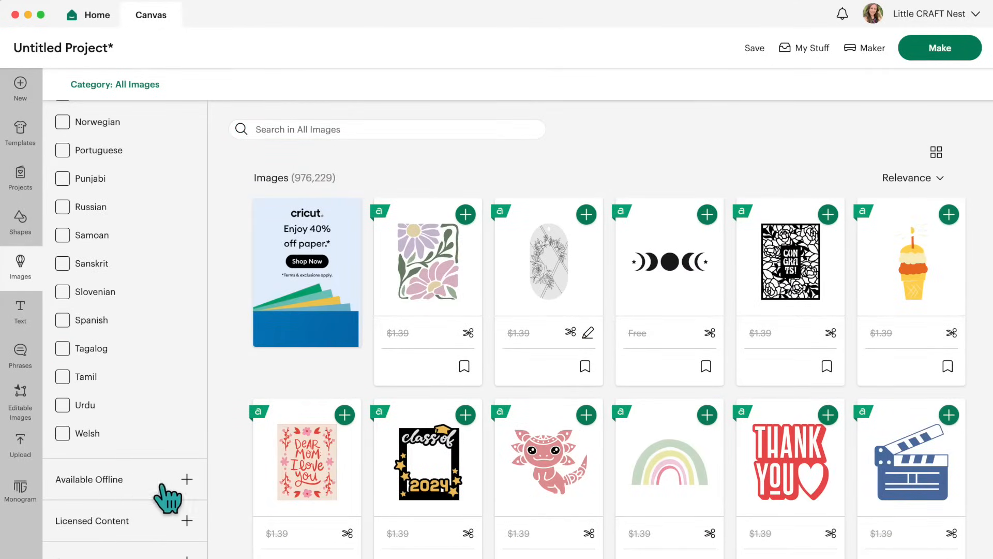
- Filter the images by Disney and Marvel licensed content and browse the matching designs
click(131, 522)
scroll(130, 528, down, 3)
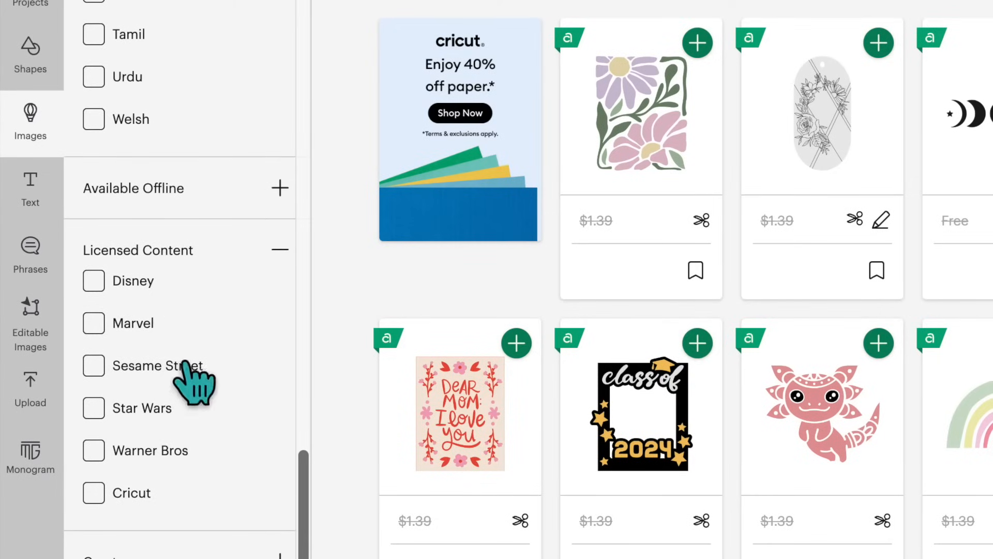
click(94, 282)
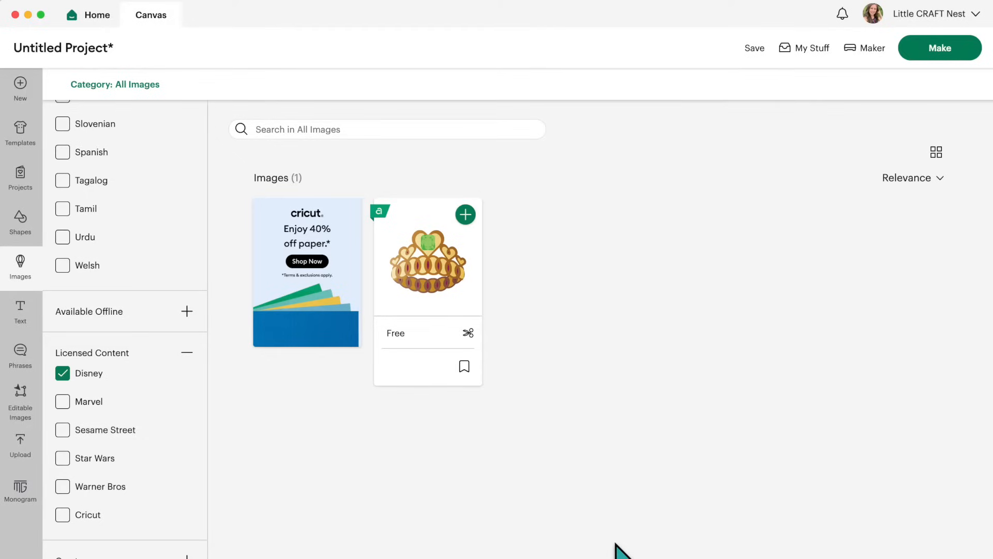
click(62, 403)
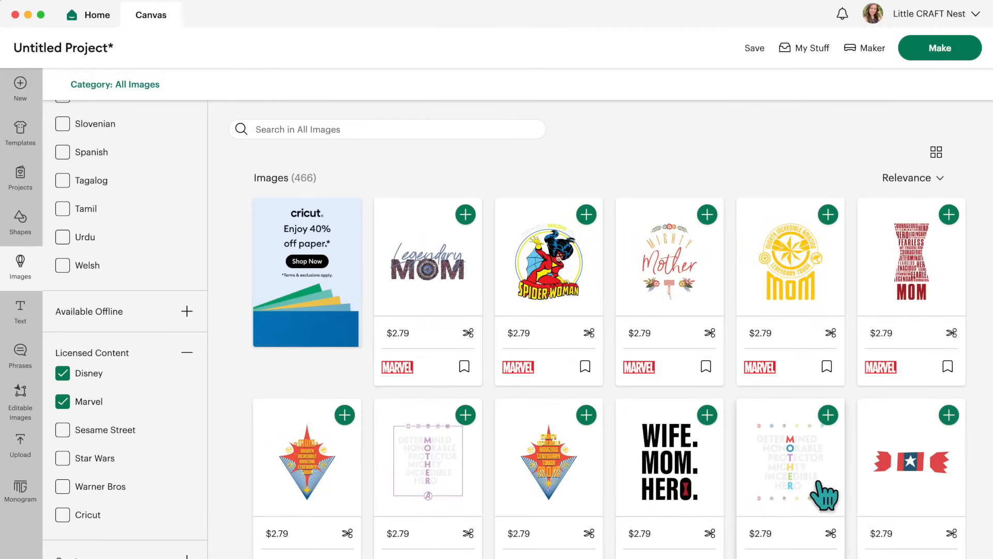
scroll(823, 494, down, 3)
scroll(826, 494, down, 10)
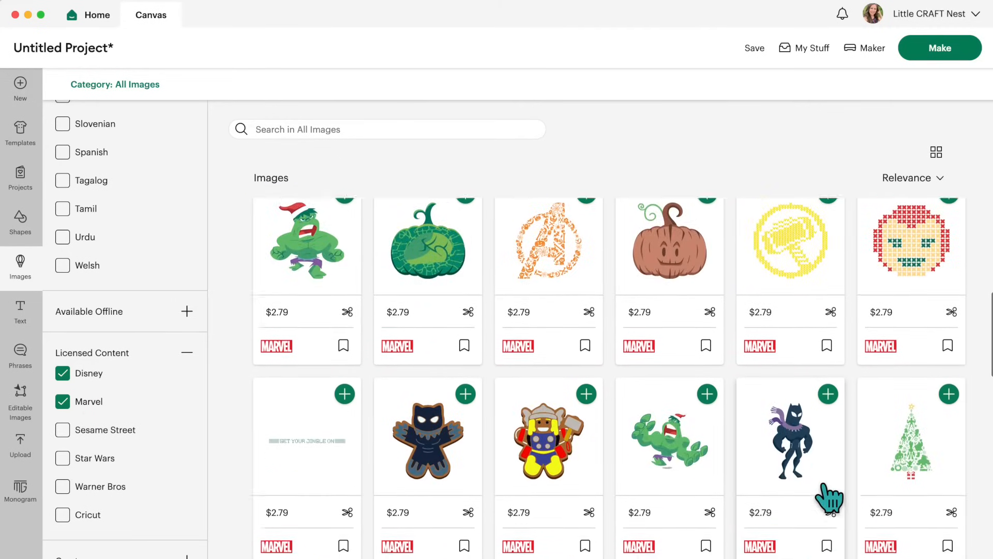
scroll(831, 496, down, 5)
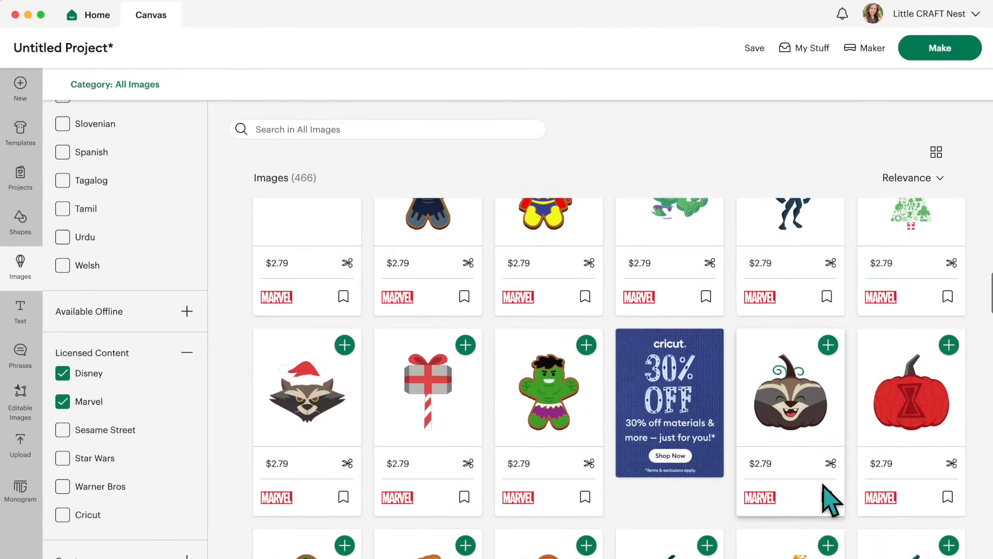
scroll(823, 485, down, 1)
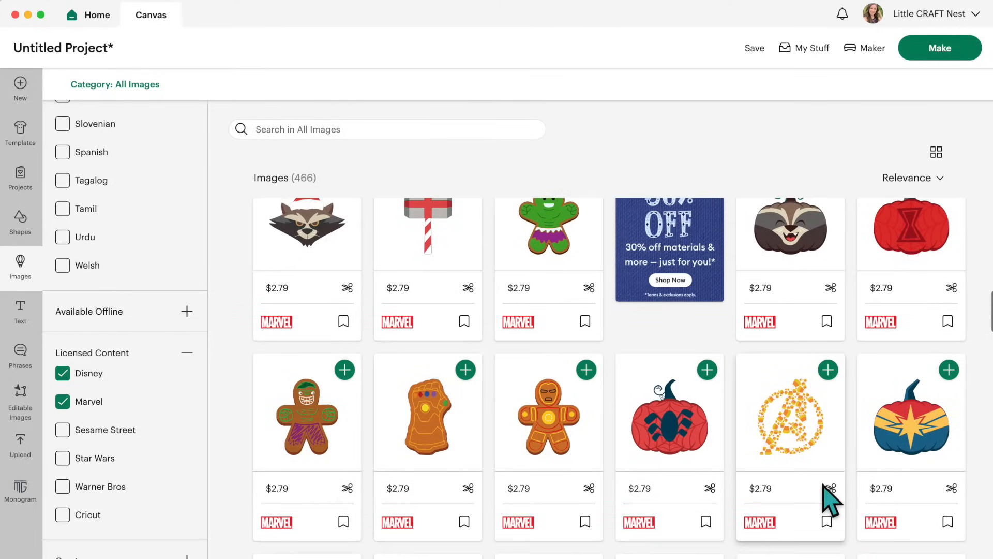
scroll(824, 486, up, 1)
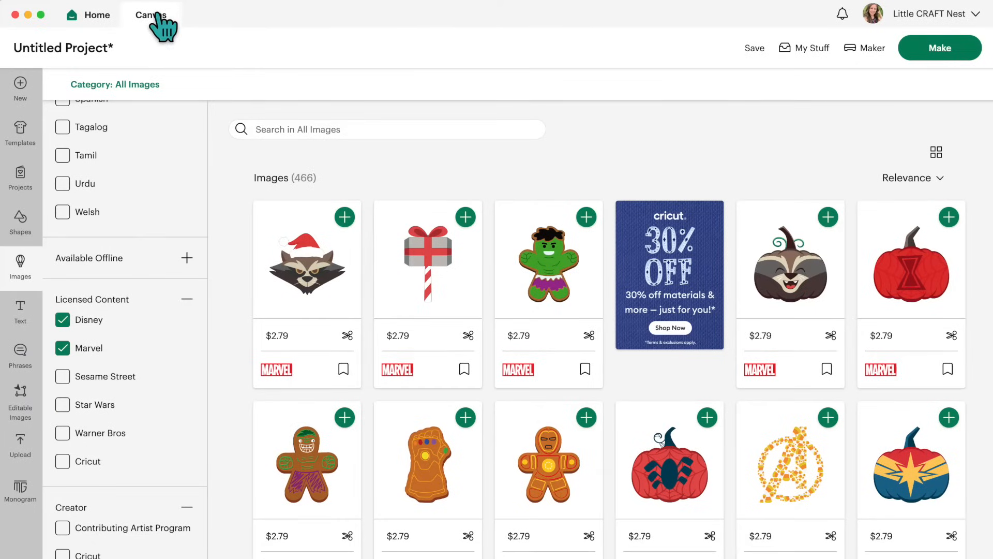
- Return to the canvas, add the text "Dog" and place it beside the heart
click(156, 16)
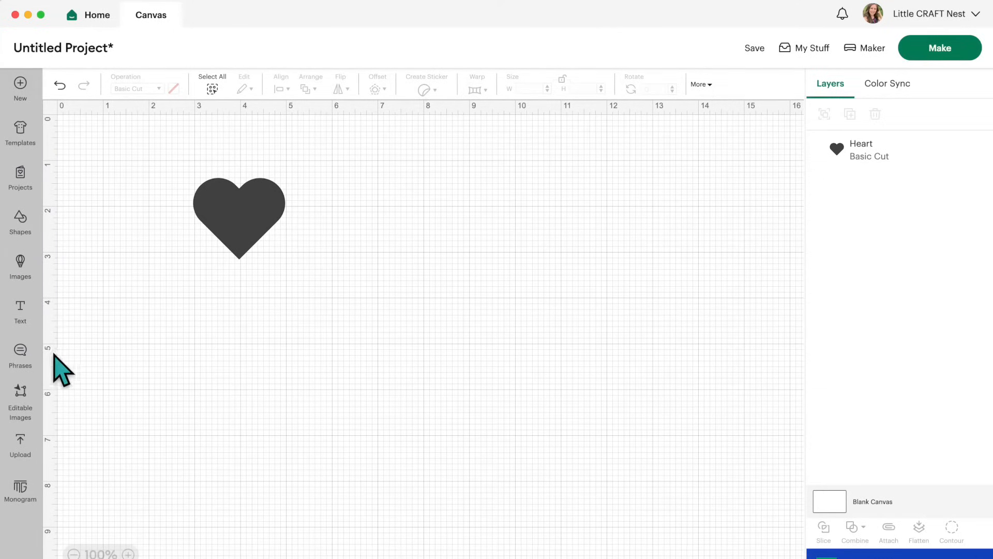
click(20, 312)
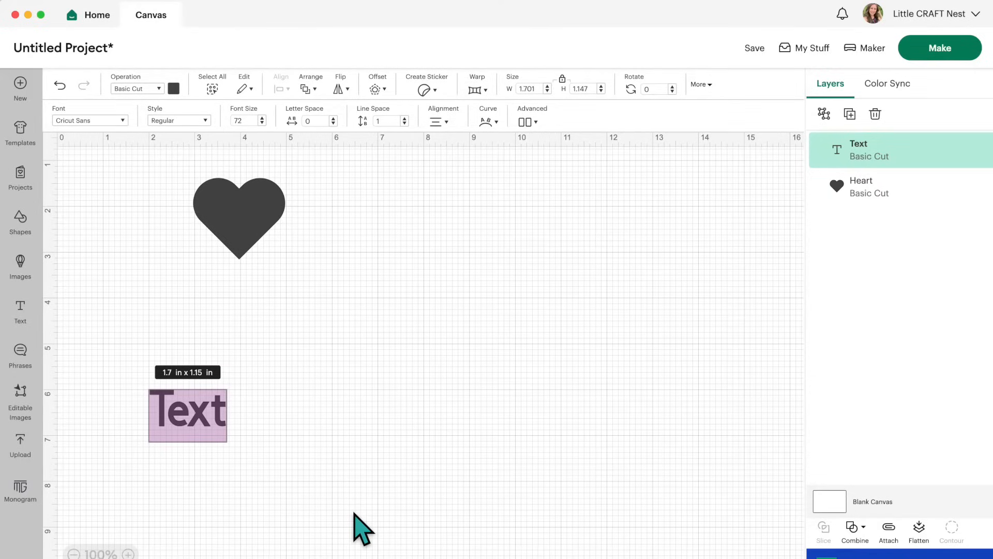
text(Dog)
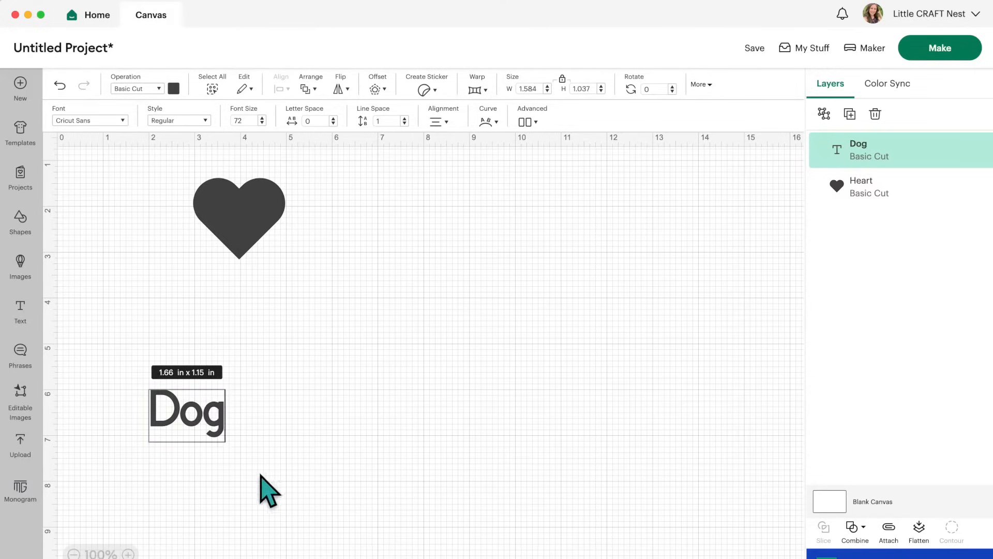
click(295, 437)
drag(211, 414, 402, 235)
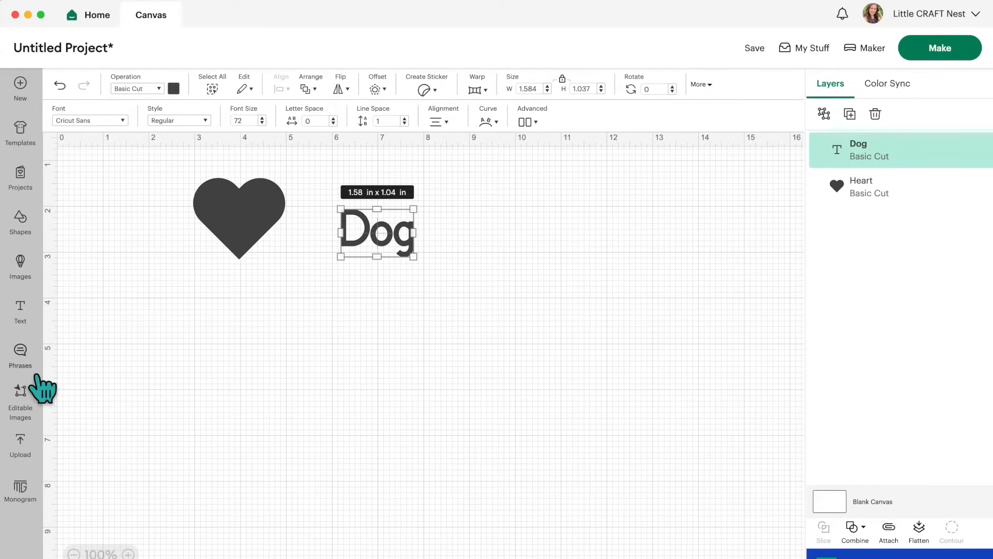
- Browse the phrases library and view the editable images category
click(20, 361)
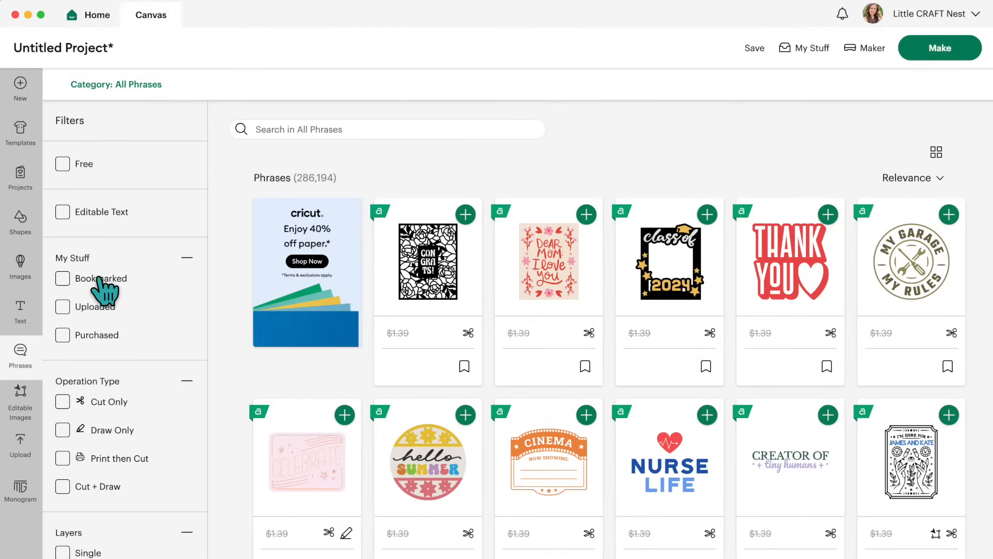
scroll(680, 348, down, 1)
scroll(681, 349, down, 3)
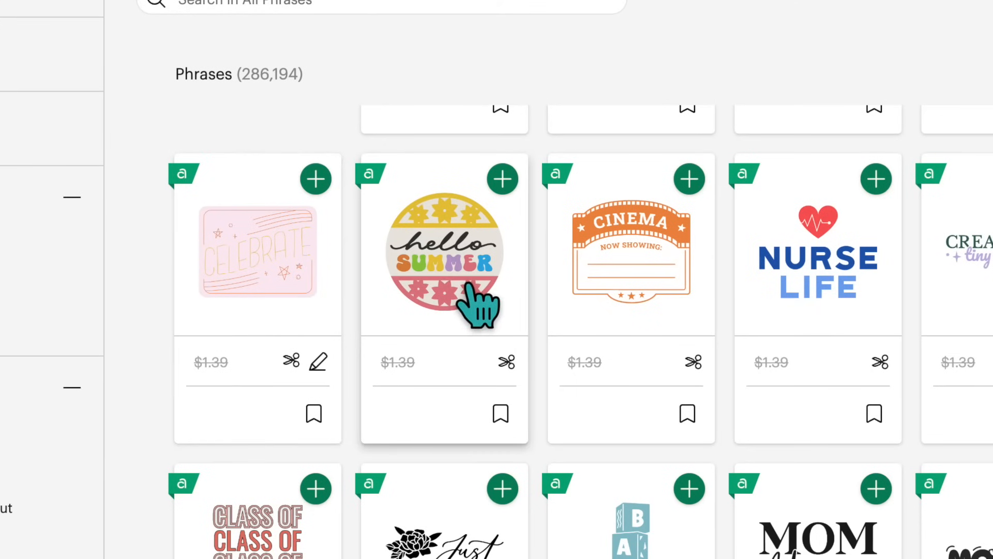
scroll(688, 416, down, 4)
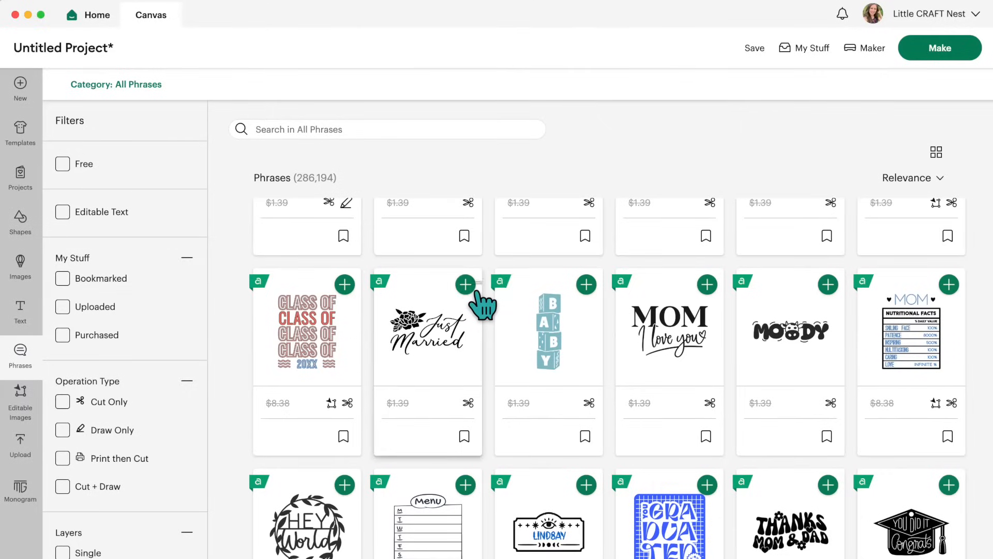
scroll(727, 425, down, 3)
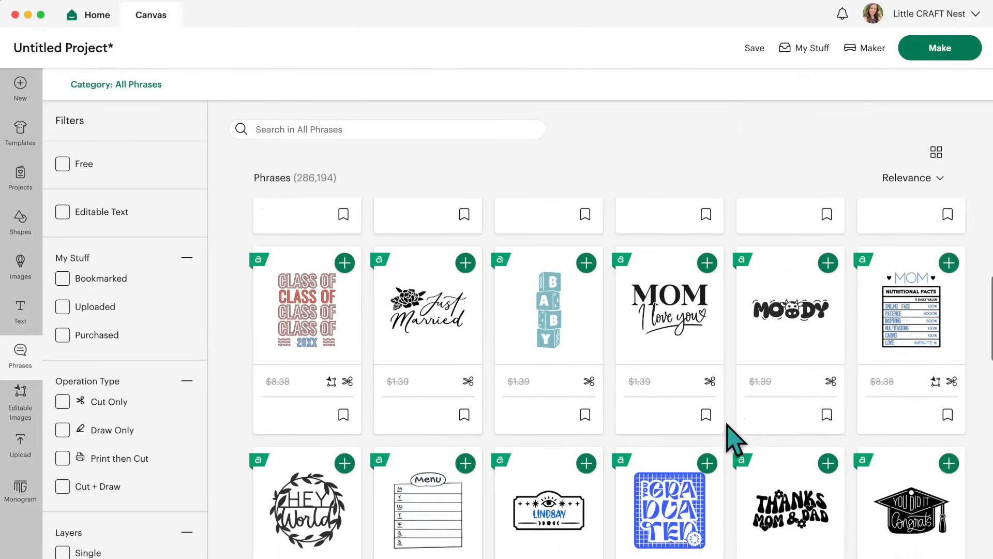
scroll(727, 425, down, 7)
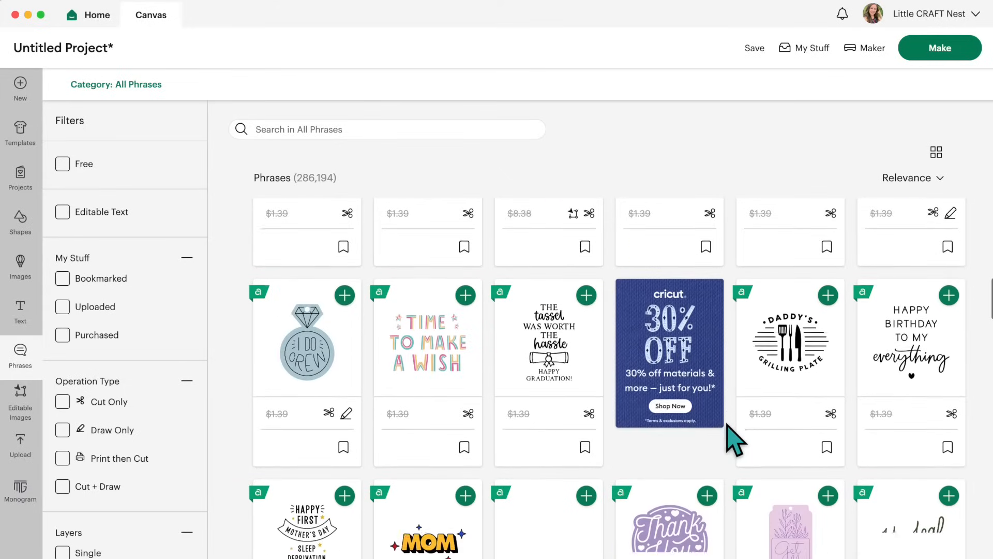
click(21, 408)
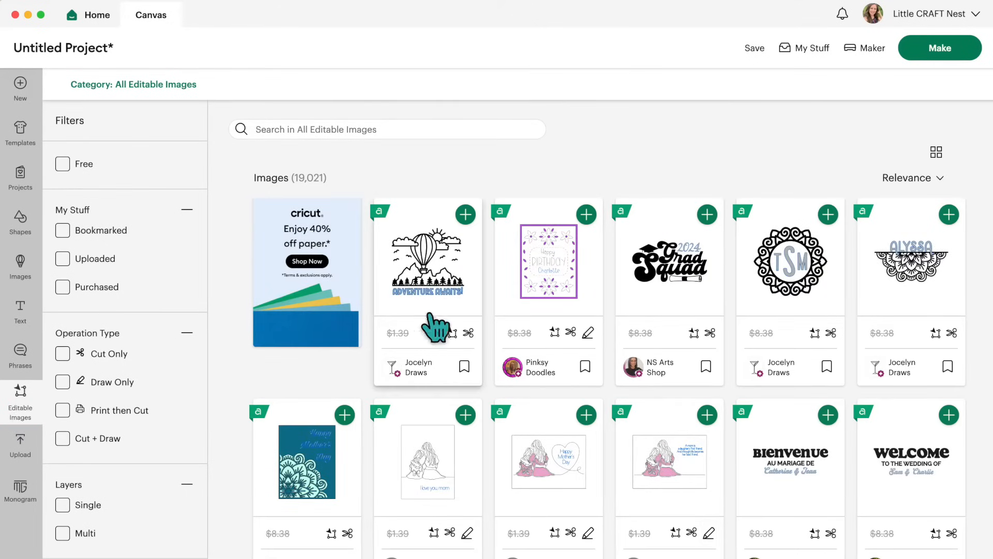
- View the image upload page and examine the recent uploads
click(20, 450)
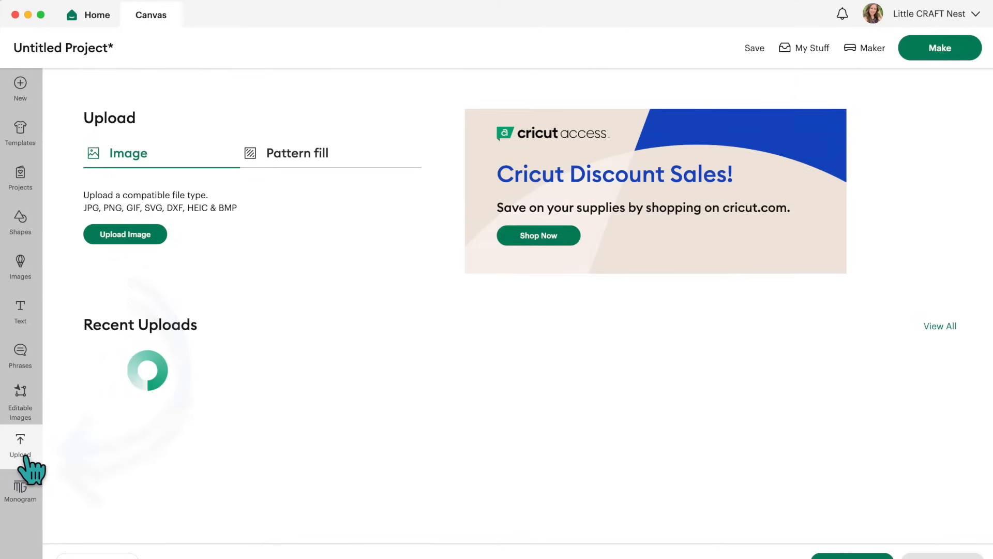
scroll(423, 364, down, 2)
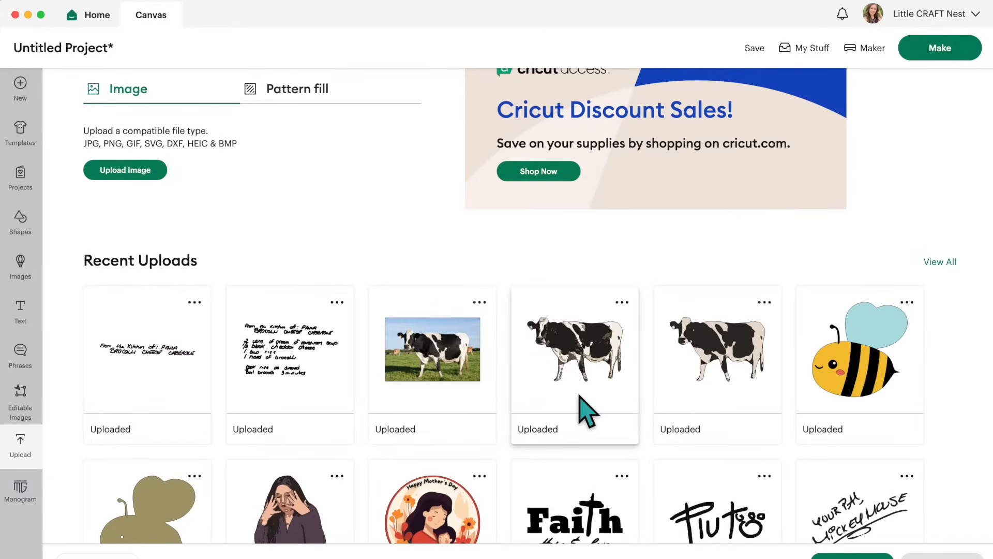
scroll(580, 397, down, 2)
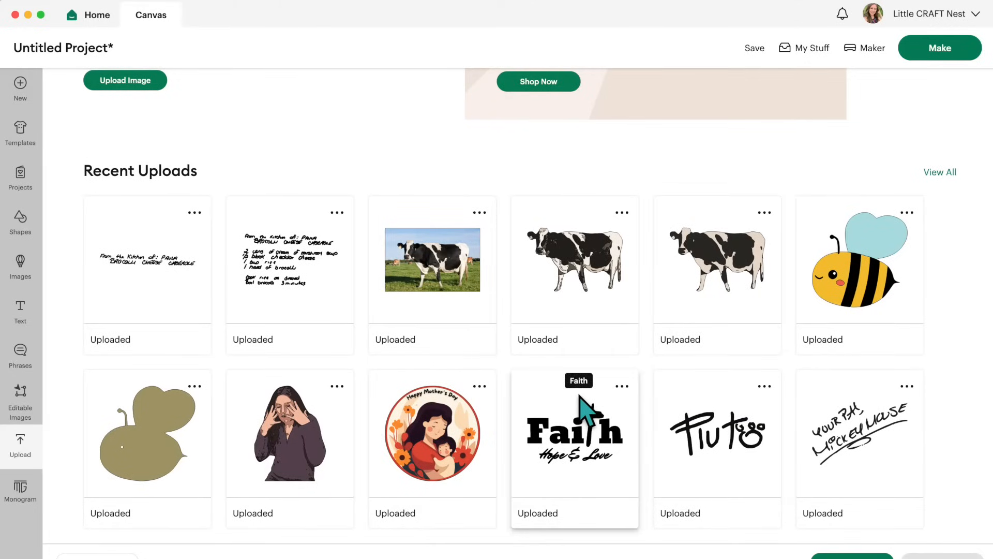
scroll(417, 326, up, 1)
scroll(445, 343, down, 1)
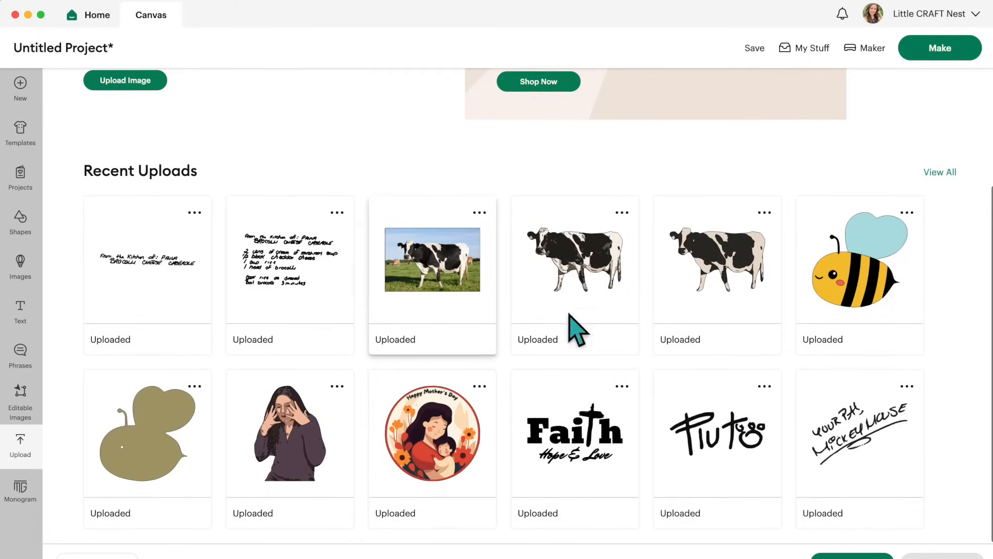
scroll(601, 443, up, 2)
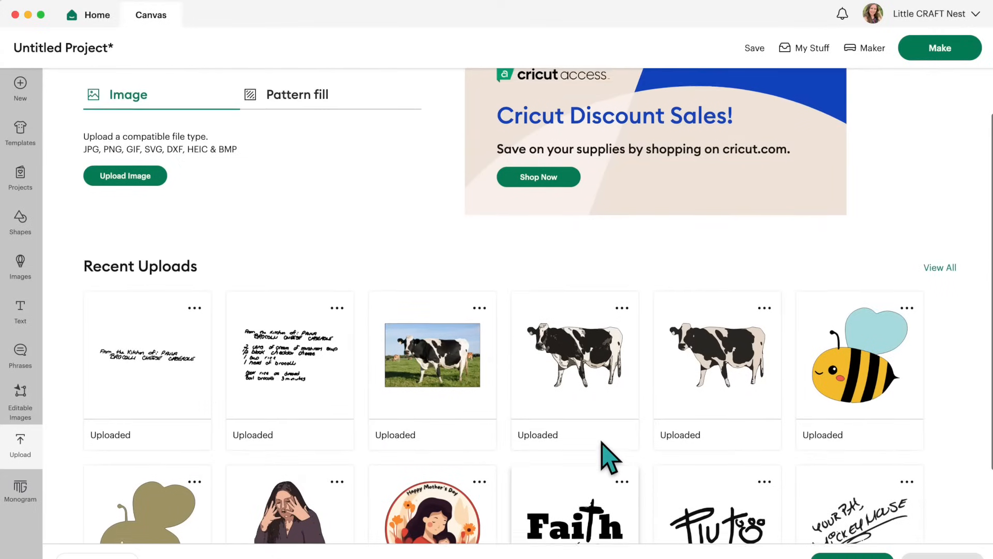
- View all uploaded images and browse through the collection
click(939, 269)
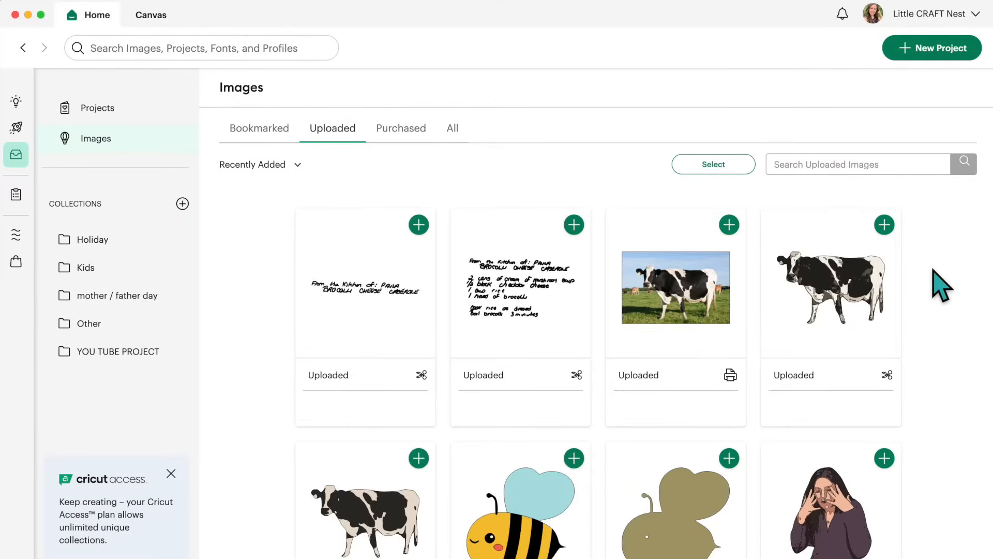
scroll(880, 336, down, 4)
scroll(870, 331, down, 10)
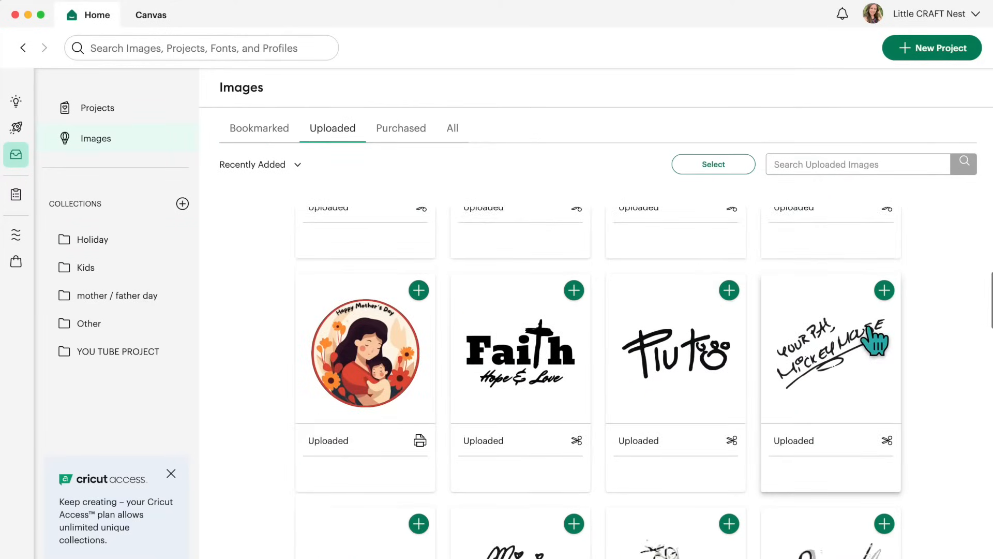
scroll(874, 342, down, 10)
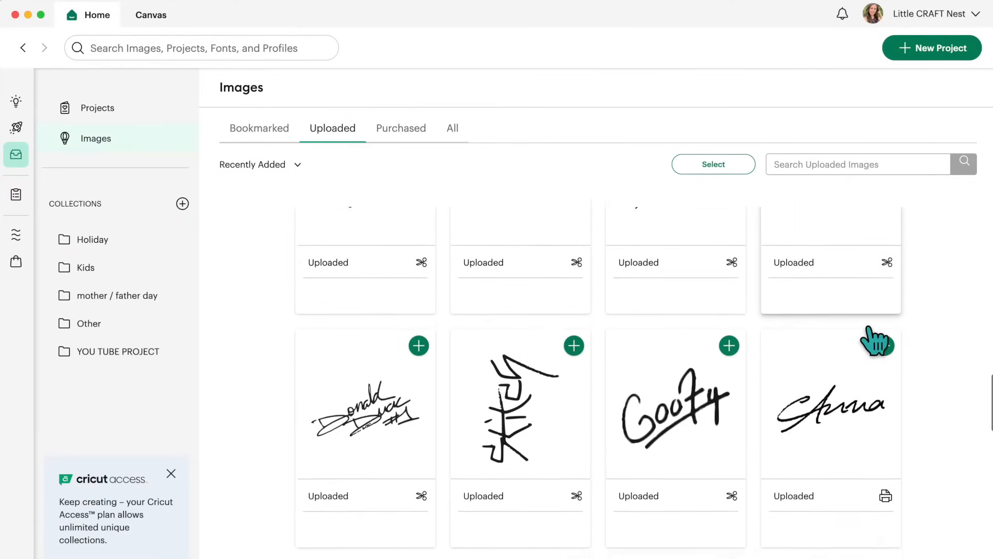
scroll(869, 329, down, 8)
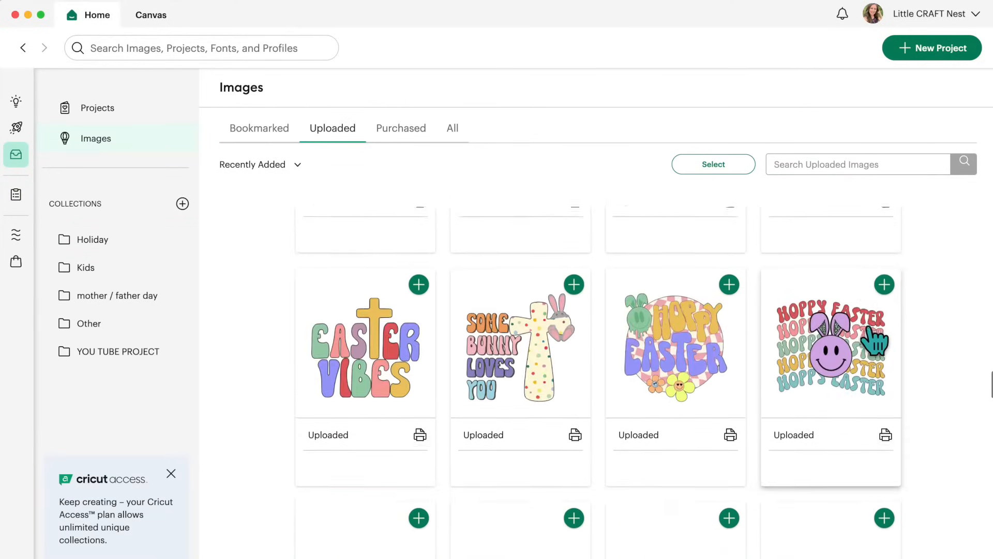
scroll(874, 334, down, 3)
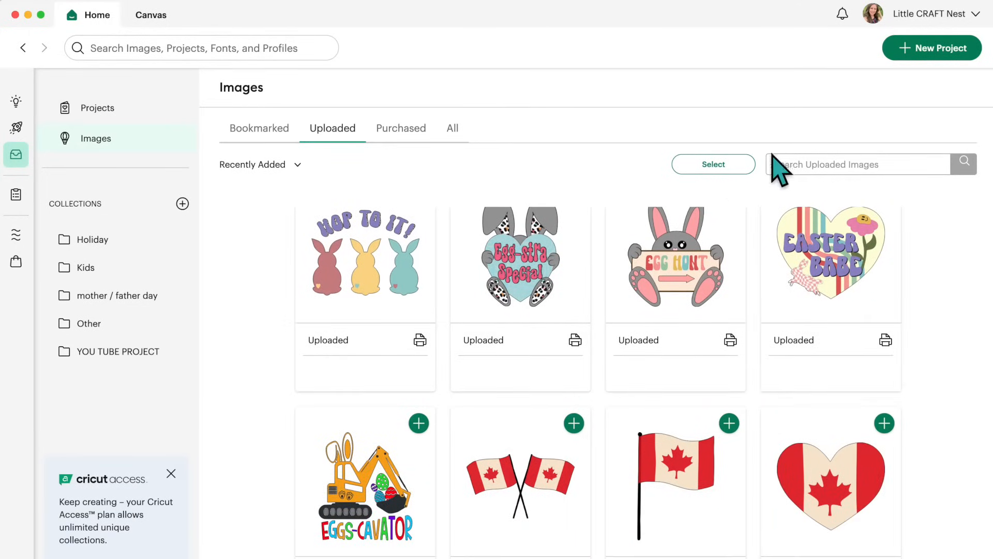
- Search the uploaded images for "bunny" and browse the matching designs
click(826, 163)
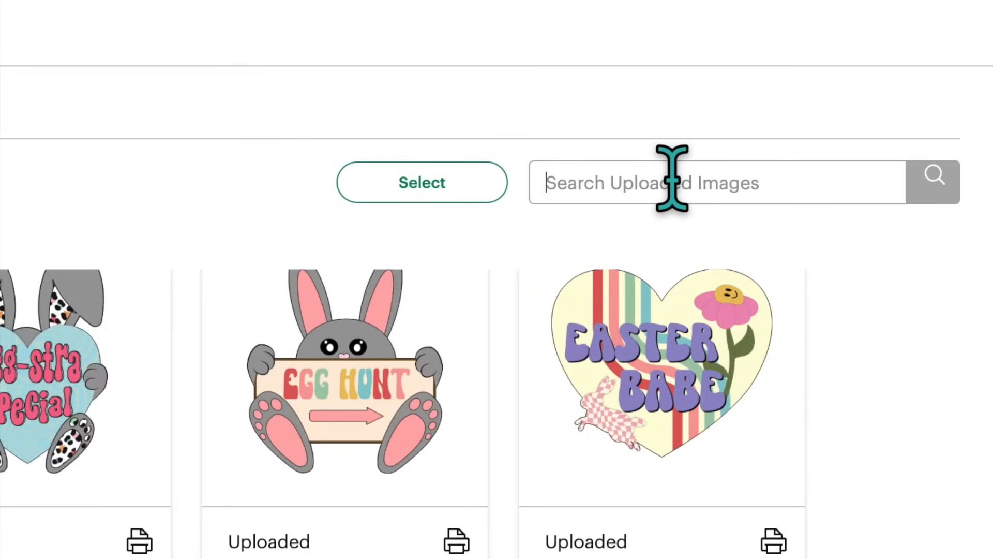
text(bunny)
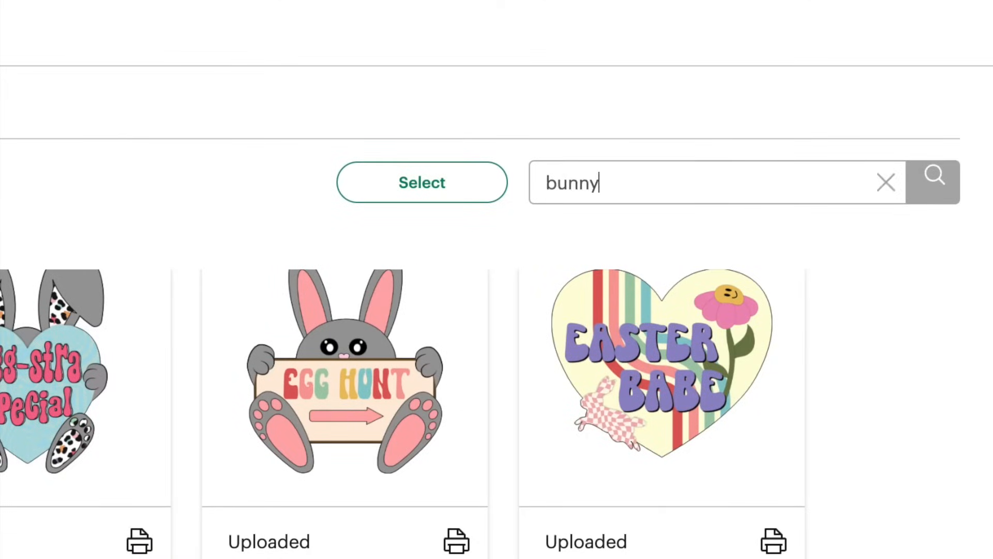
key(Return)
scroll(874, 365, down, 2)
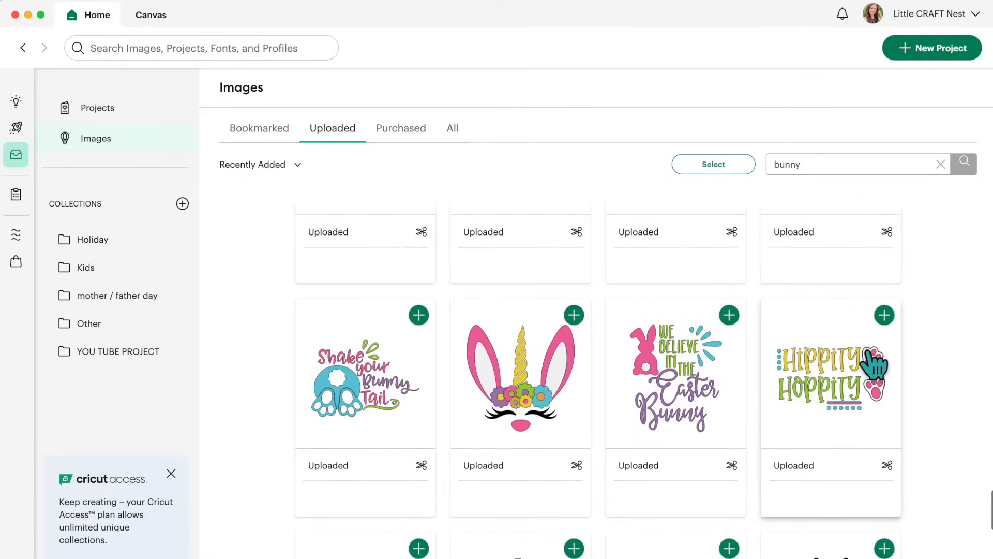
scroll(874, 365, down, 3)
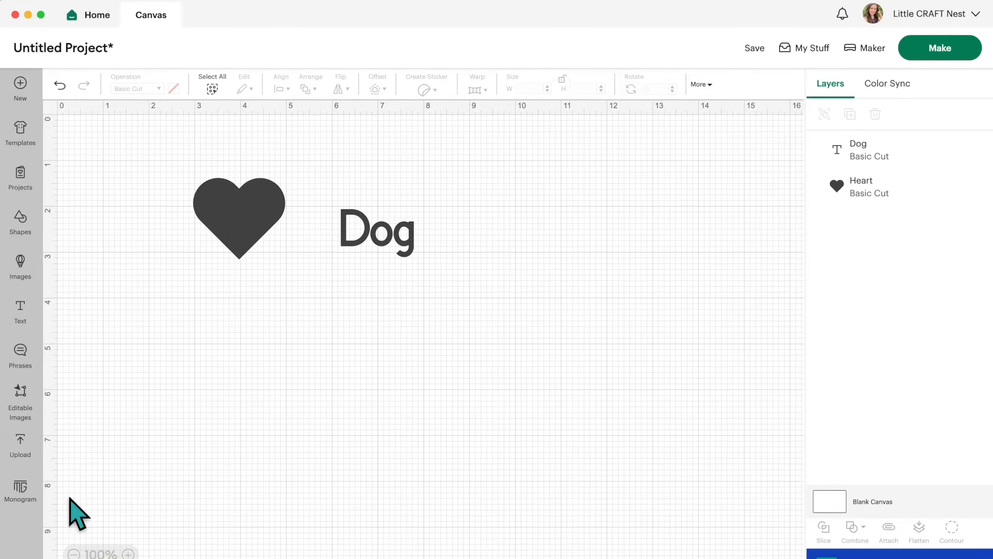
- Start a monogram in Monogram Maker with the initials A, B and C
click(16, 495)
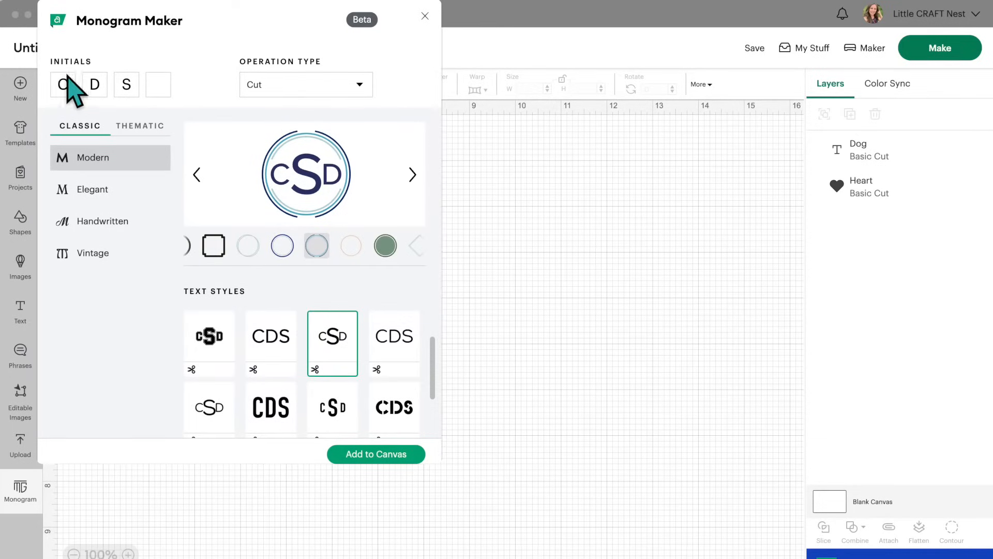
drag(71, 84, 42, 82)
text(A)
text(B)
text(C)
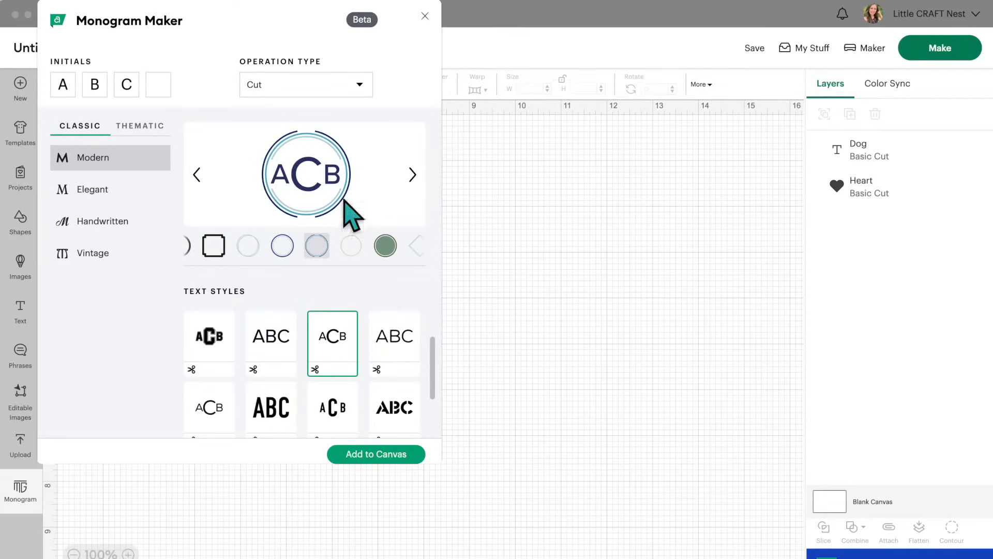
- Preview the monogram in the Handwritten and Vintage styles and examine the available text styles
click(147, 229)
click(111, 269)
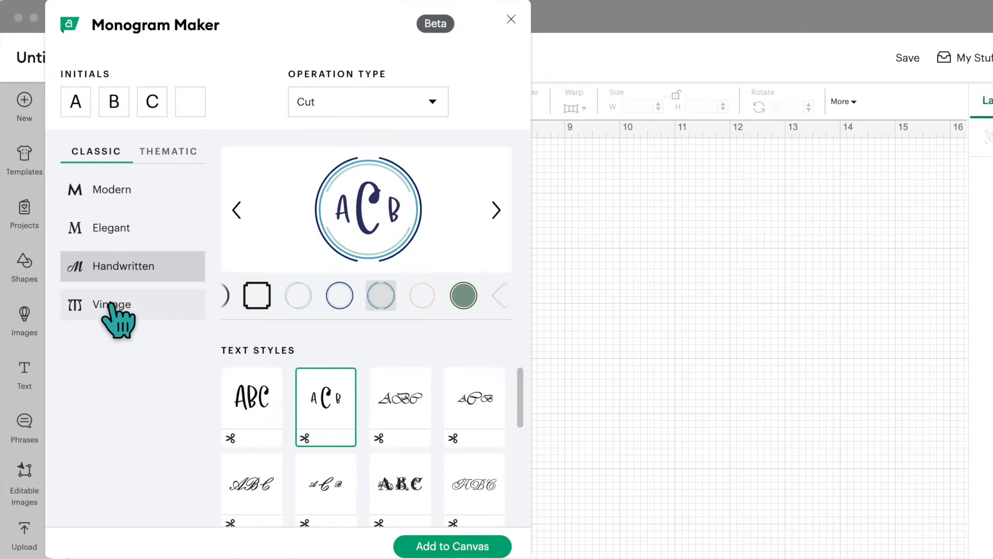
click(110, 304)
click(399, 478)
scroll(405, 440, down, 2)
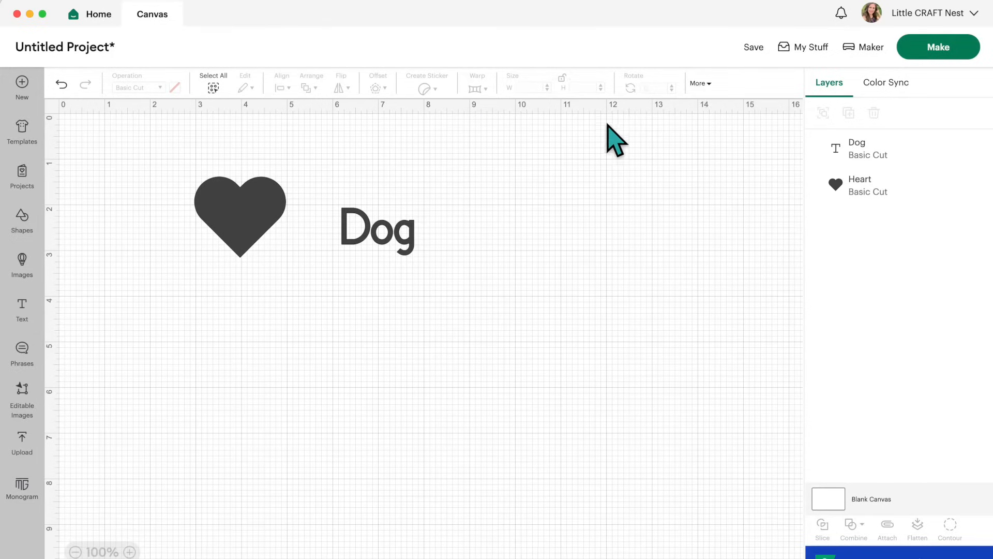
- Try enlarging the heart to about 3.65 × 3.23 in, and undo the move and the resize
drag(230, 199, 197, 197)
drag(252, 254, 328, 317)
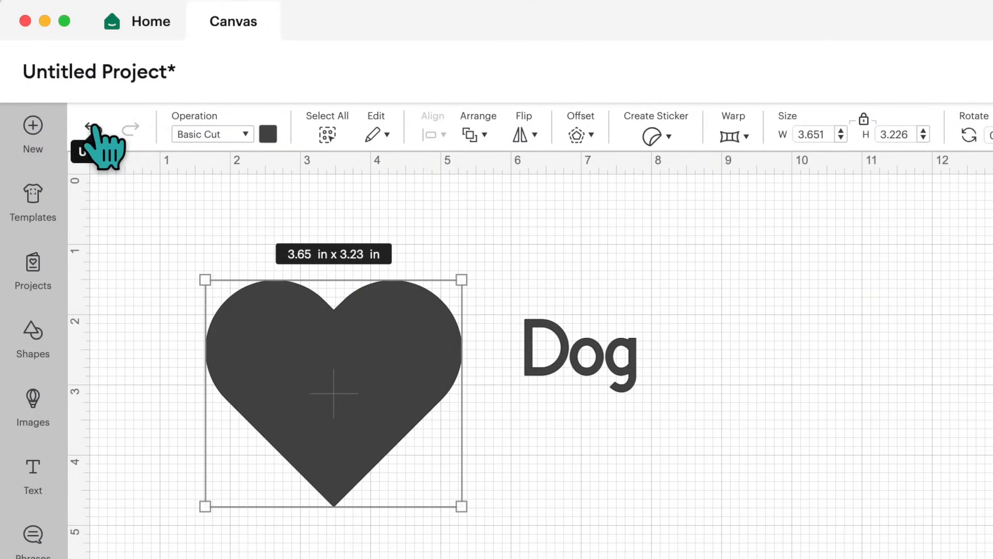
click(93, 128)
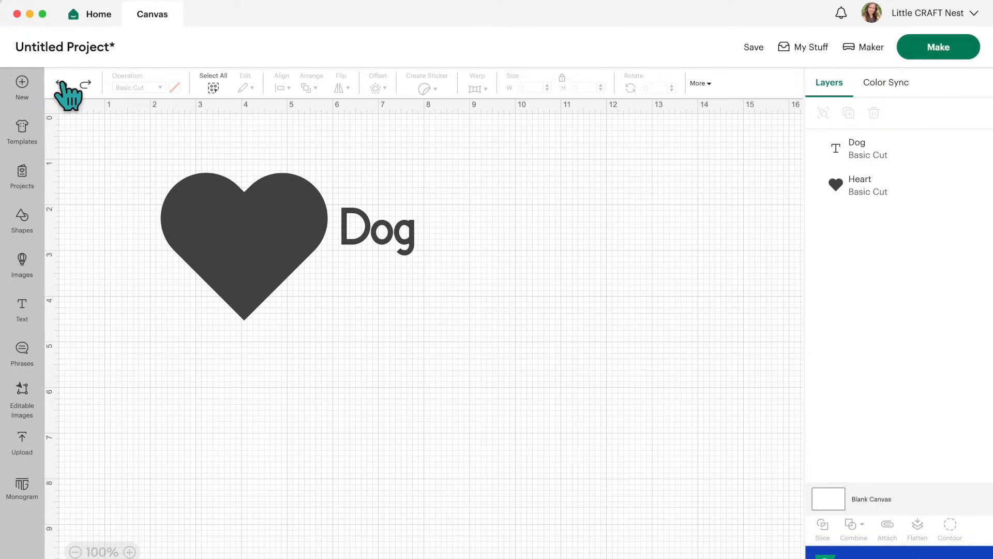
click(61, 83)
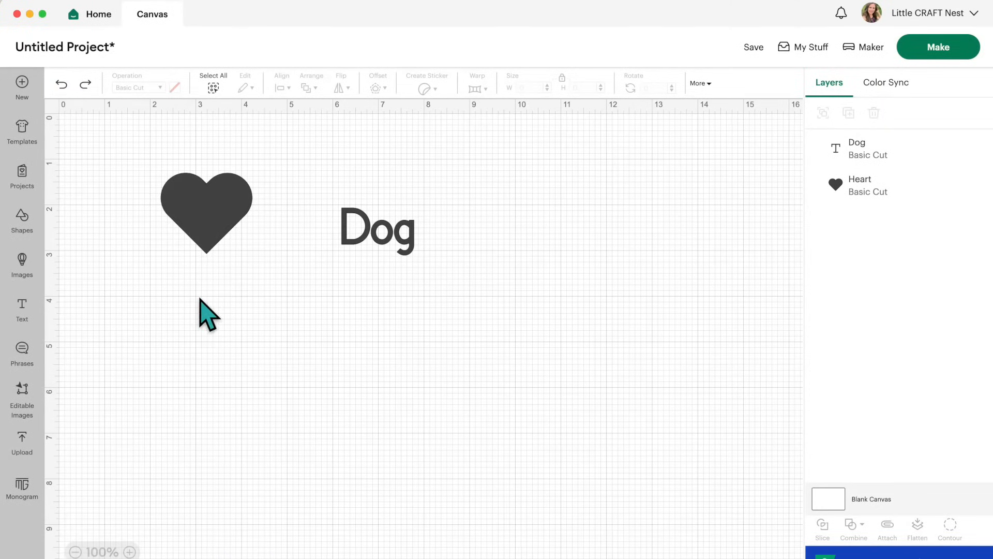
- Enlarge the heart to about 4.47 × 3.95 in and reposition it, undoing and redoing the last move
click(208, 223)
drag(250, 252, 284, 298)
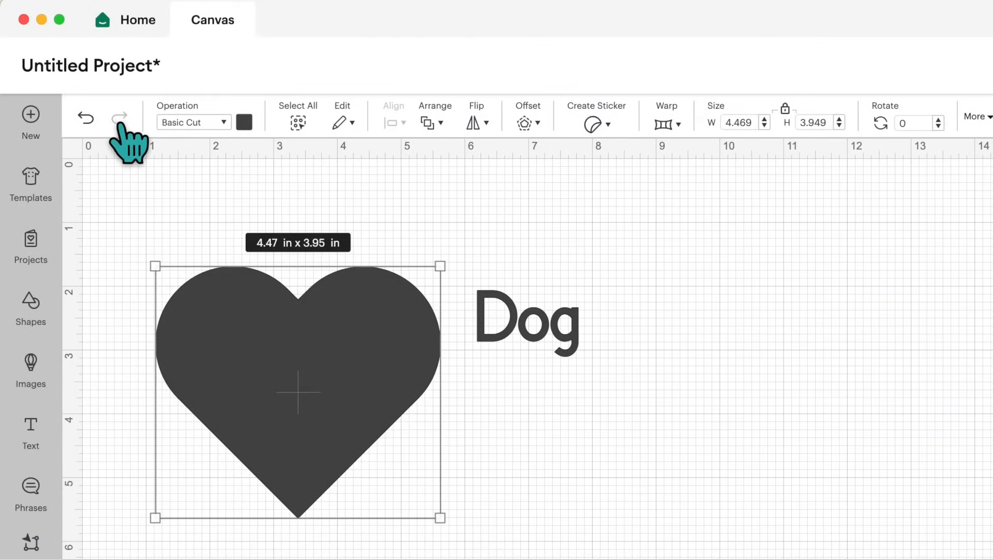
click(87, 120)
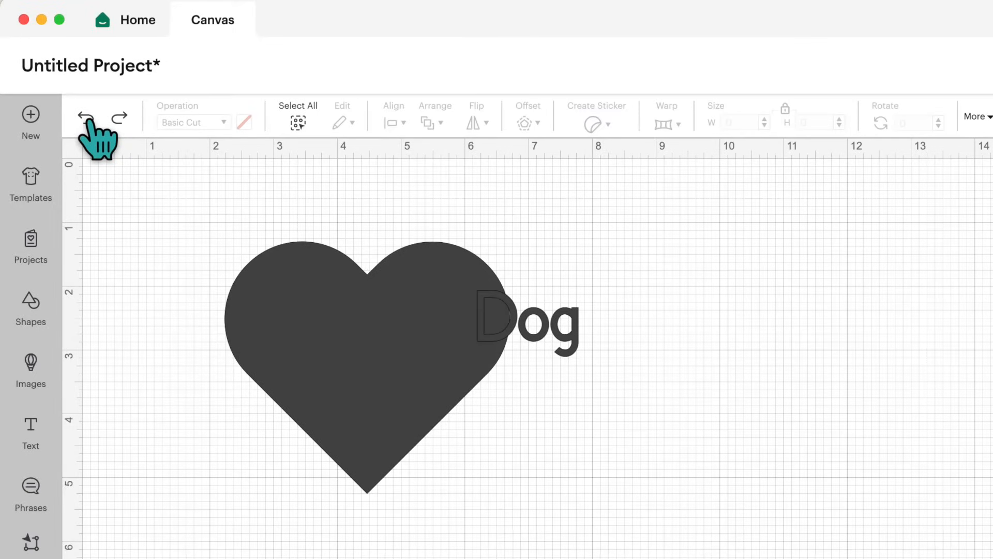
click(119, 118)
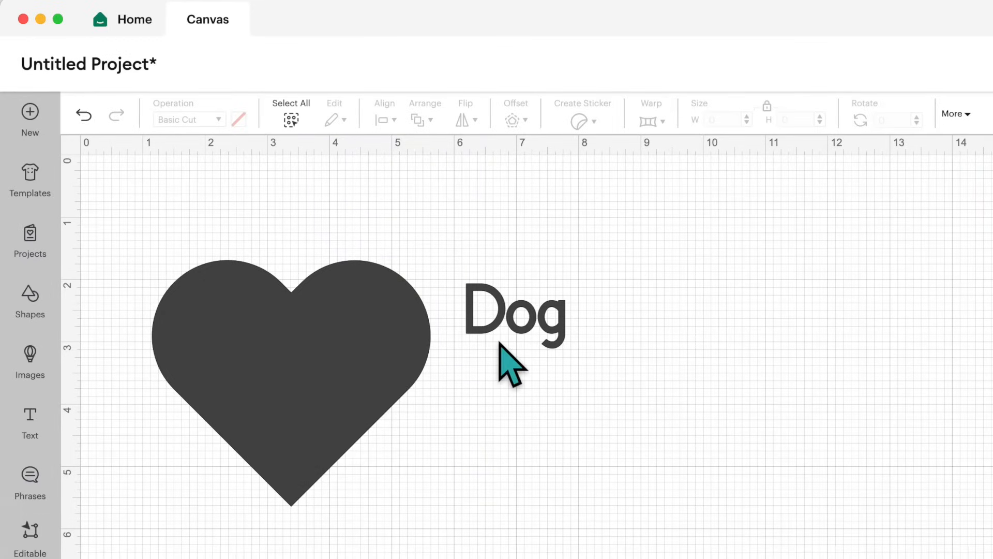
- Enlarge the Dog text to about 4.32 × 2.83 in and place it beside the heart
click(524, 326)
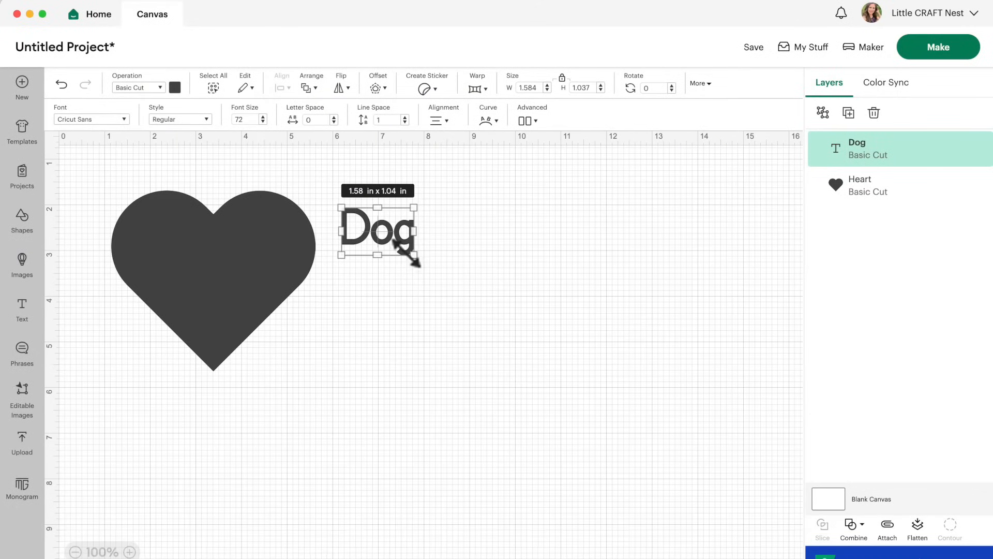
drag(564, 348, 573, 354)
drag(409, 257, 548, 338)
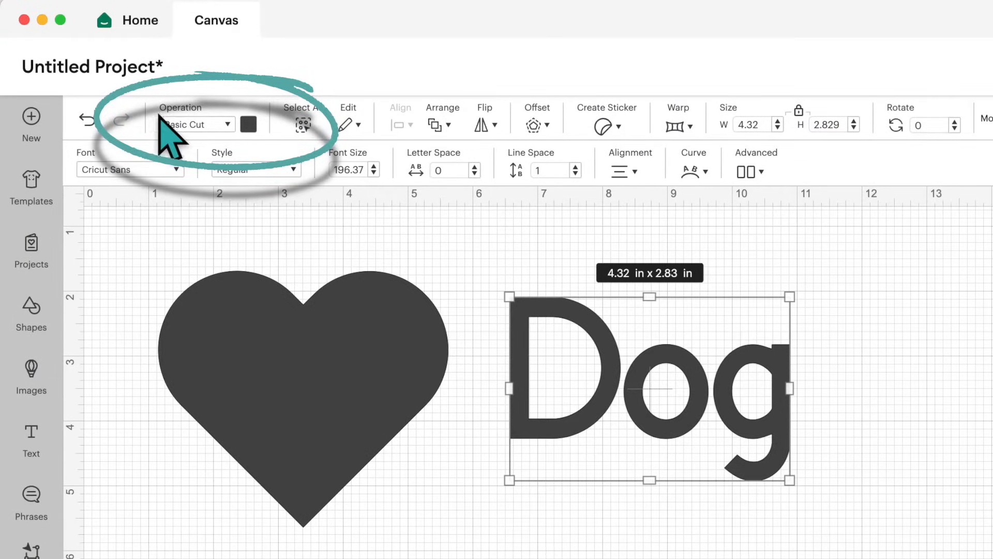
- Try the Pen and Score operations on the Dog text
click(228, 126)
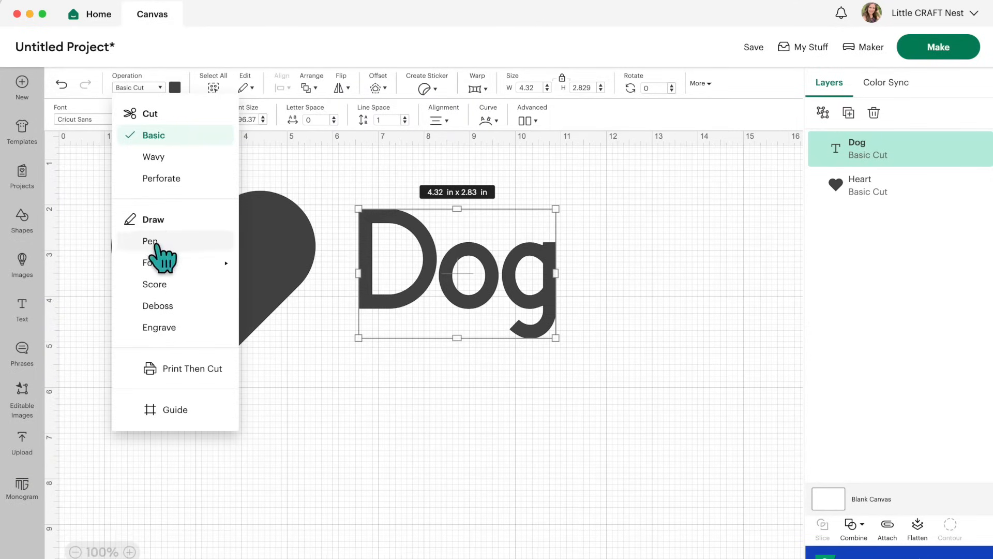
click(155, 243)
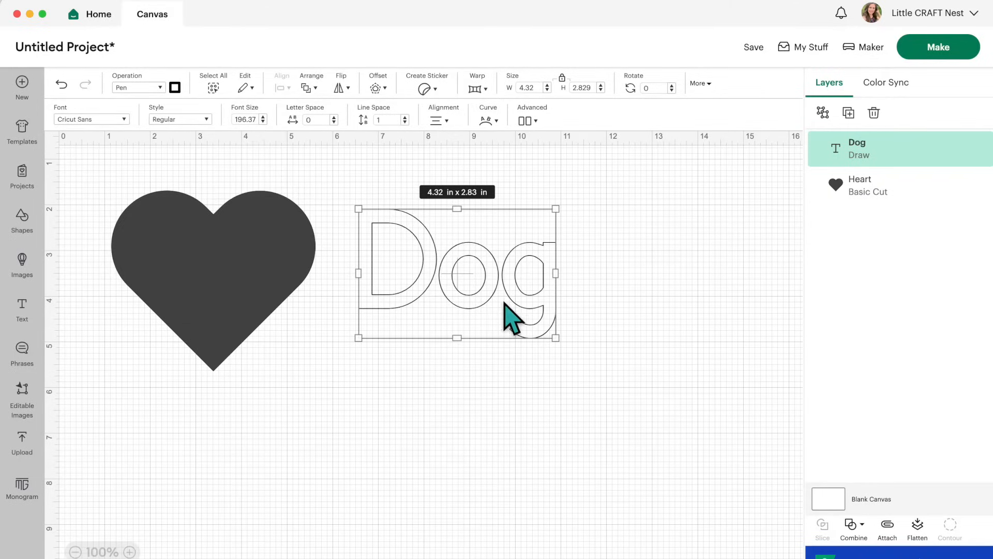
click(156, 88)
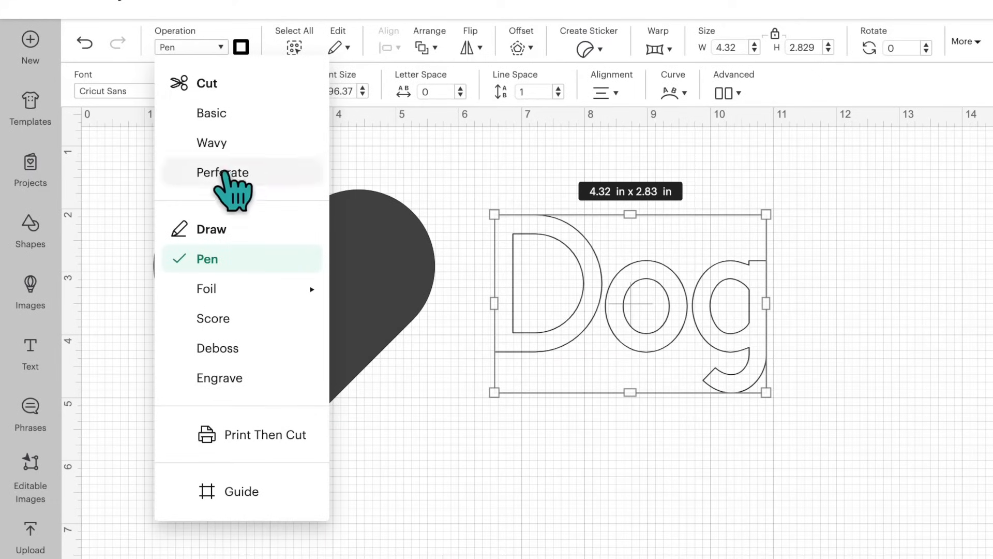
mouse_move(229, 294)
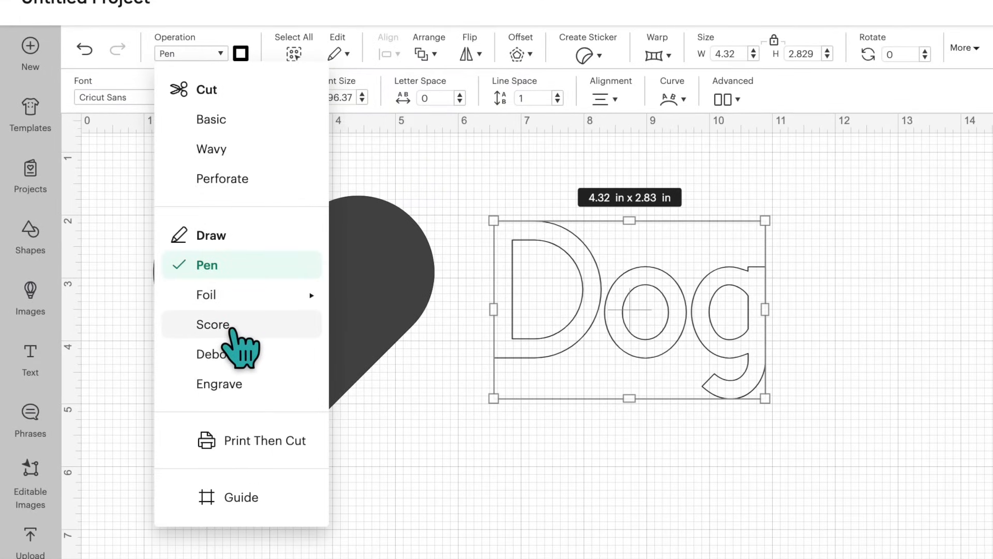
click(231, 329)
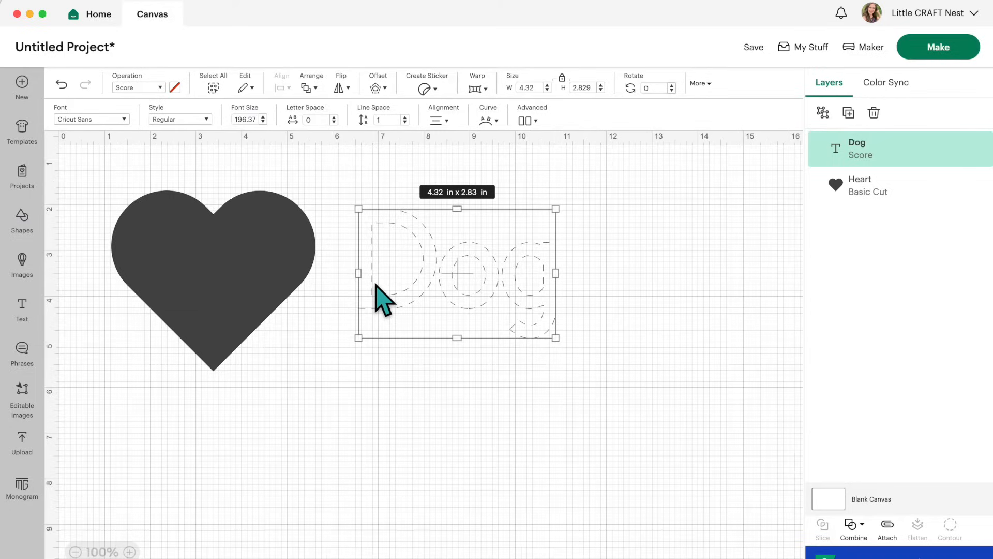
- Change the Dog text's operation to Print Then Cut and return it to Basic Cut
click(158, 88)
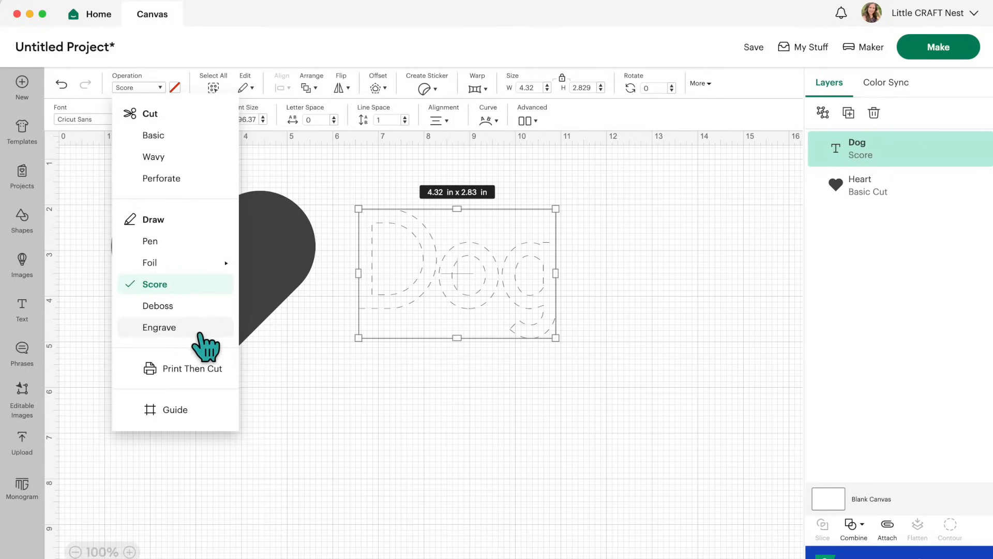
click(186, 369)
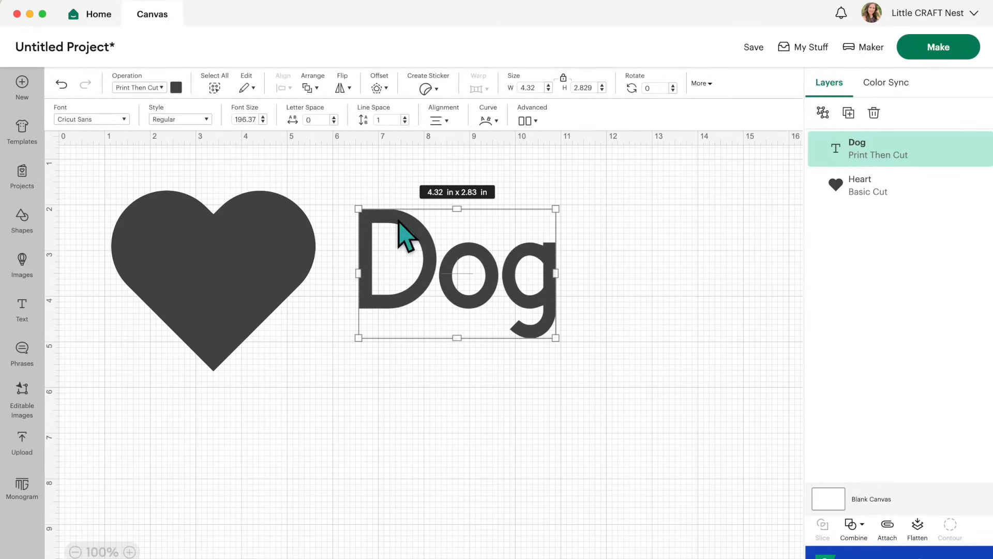
click(160, 87)
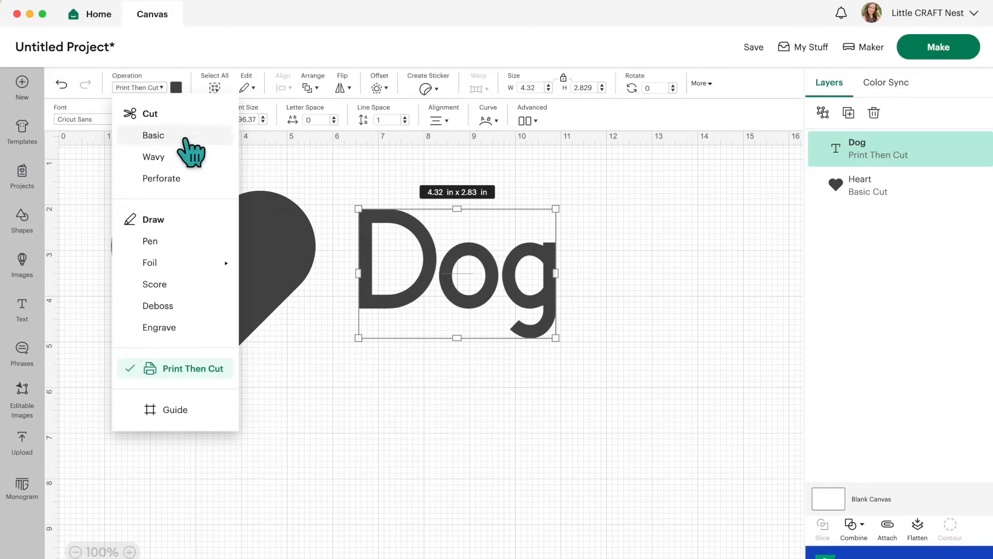
click(155, 136)
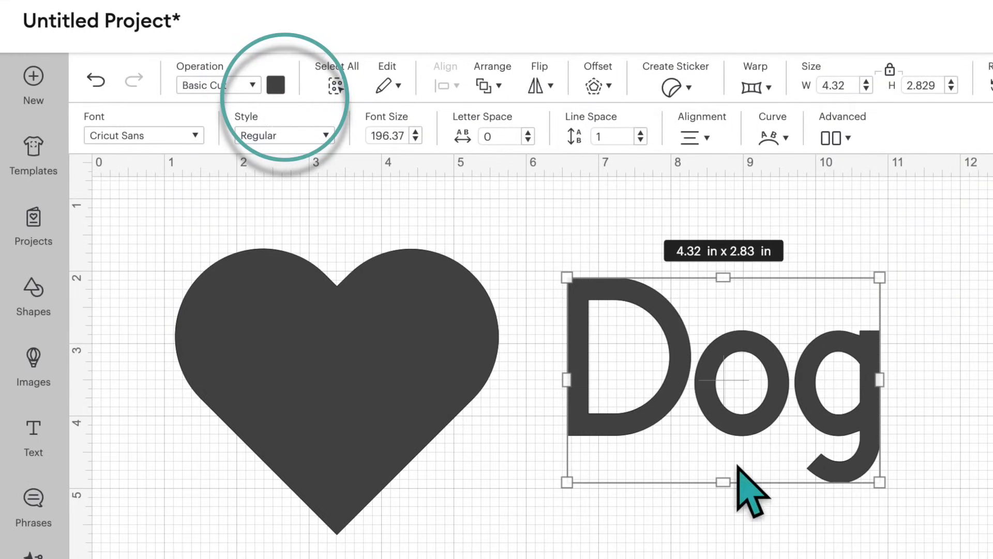
- Recolour the Dog text with a custom medium blue
click(276, 85)
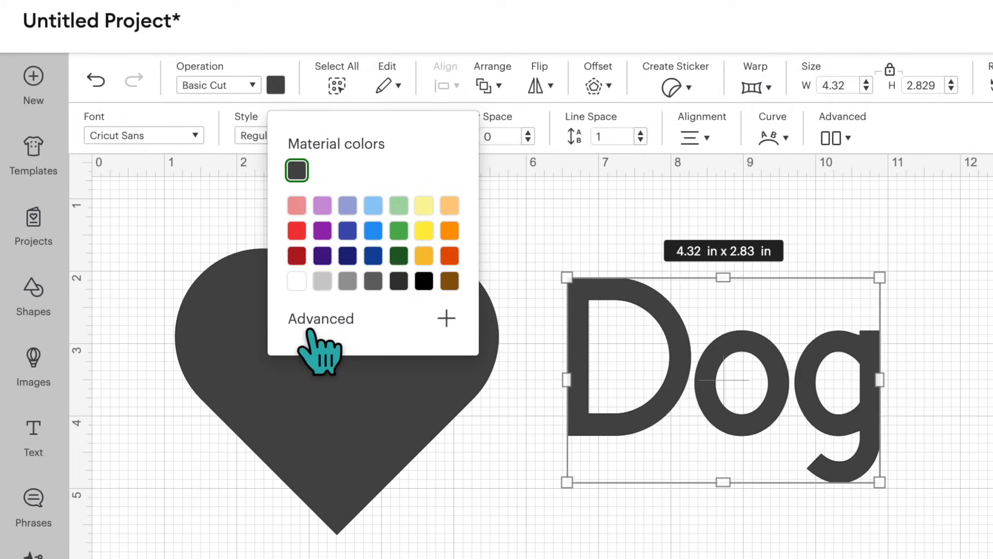
click(446, 319)
drag(357, 499, 409, 506)
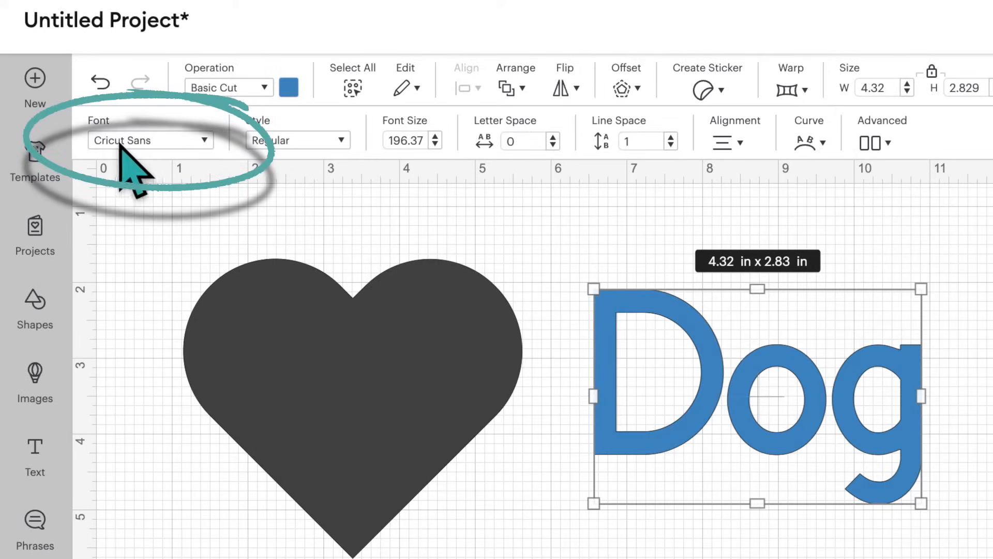
- Open the font choices for the Dog text and browse the Cricut fonts
click(180, 140)
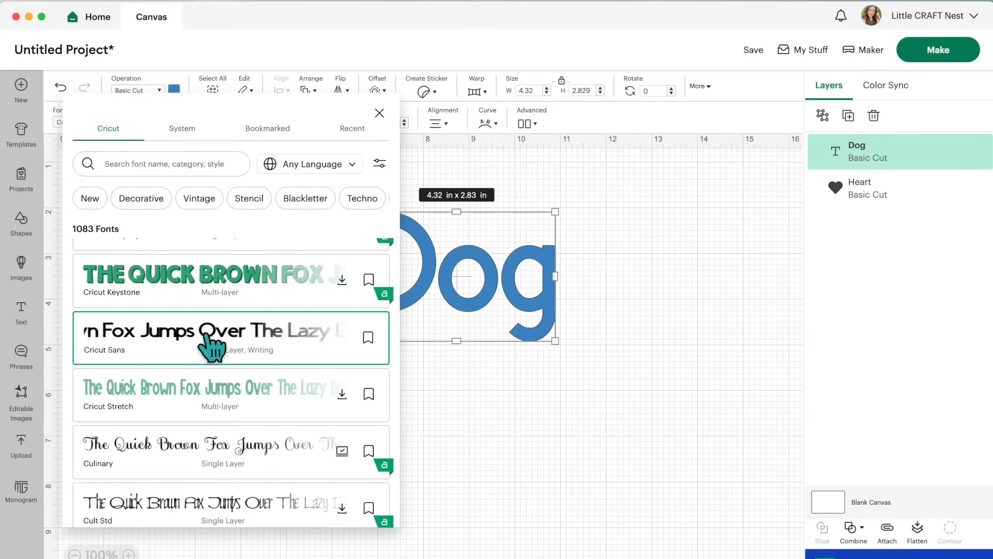
scroll(207, 345, down, 5)
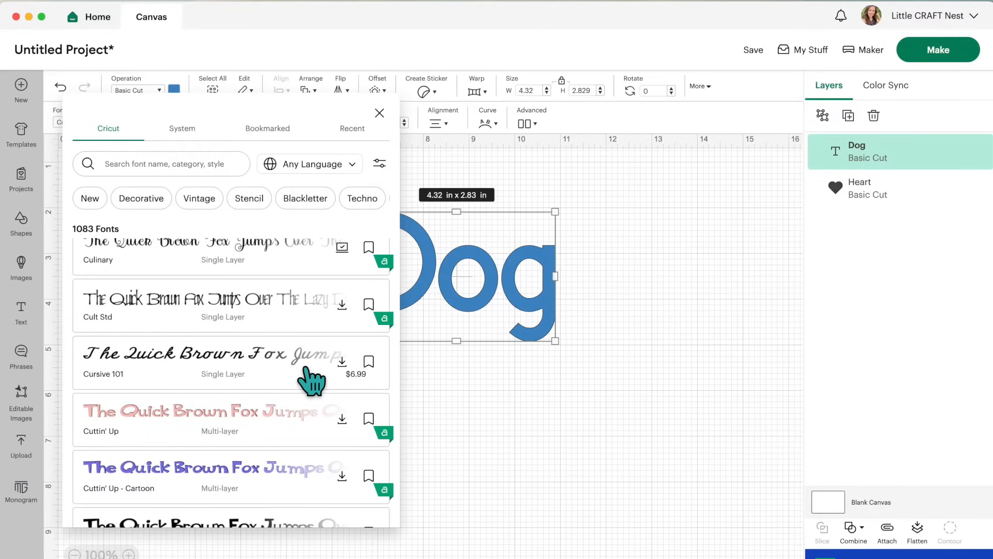
scroll(312, 382, up, 10)
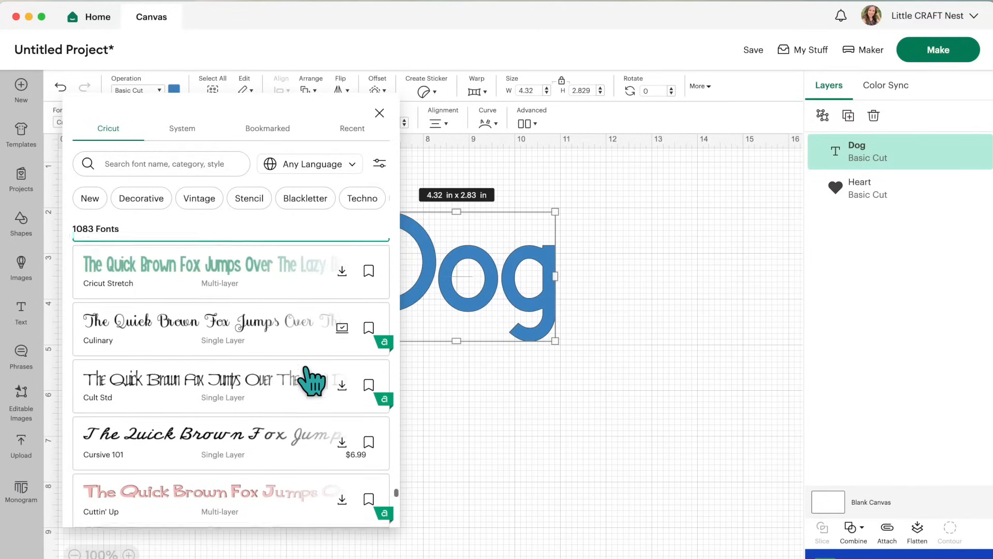
scroll(310, 380, up, 3)
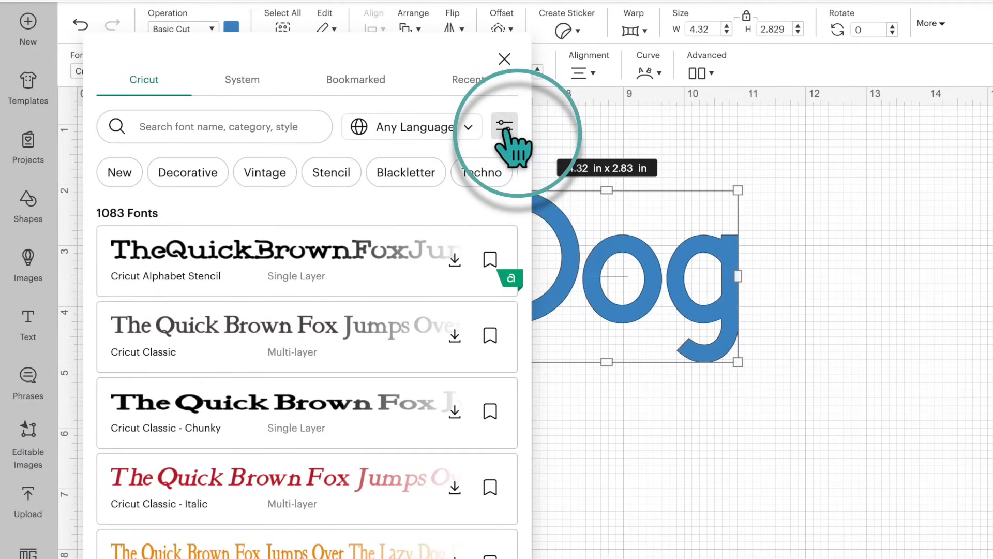
- Filter the Cricut fonts to Free and browse the matching fonts
click(505, 129)
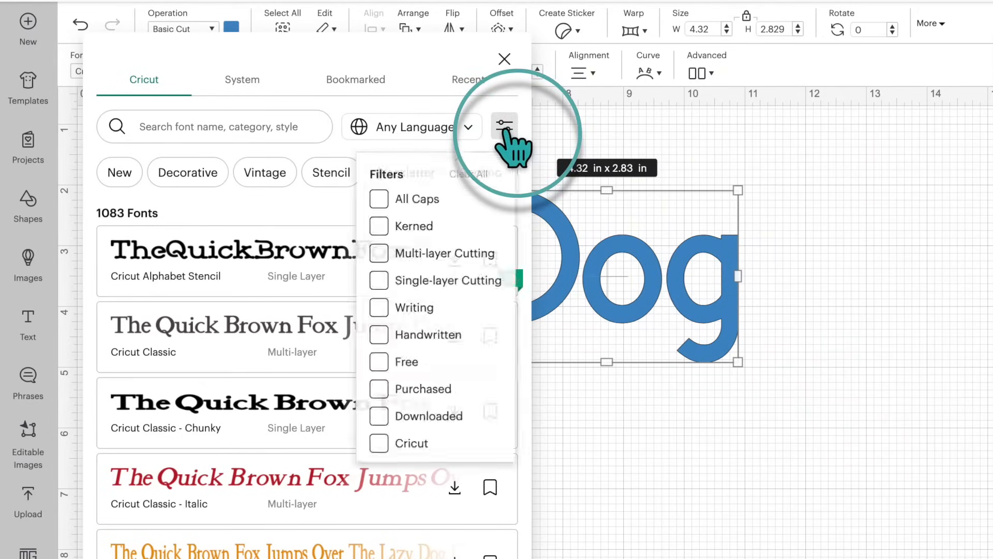
click(377, 363)
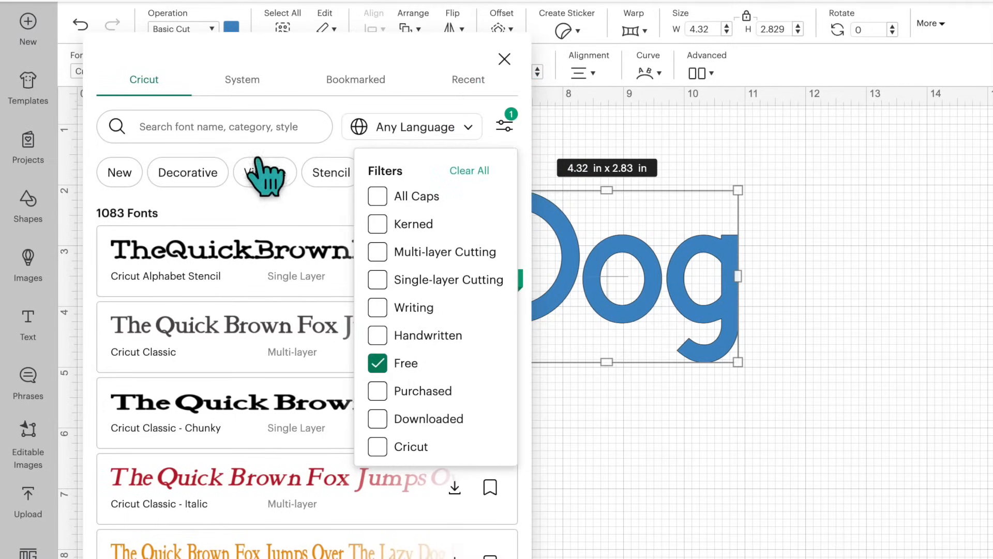
scroll(375, 247, down, 5)
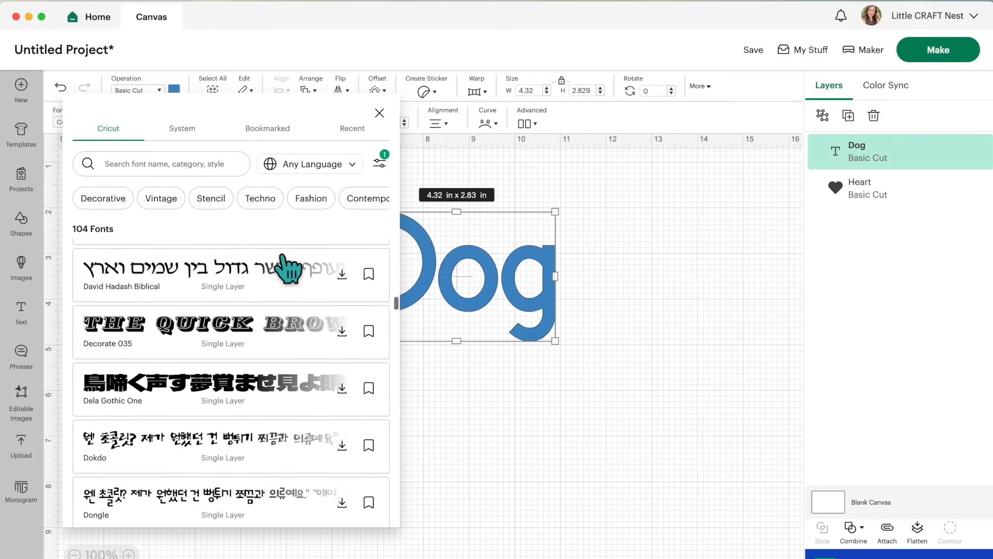
scroll(288, 267, down, 15)
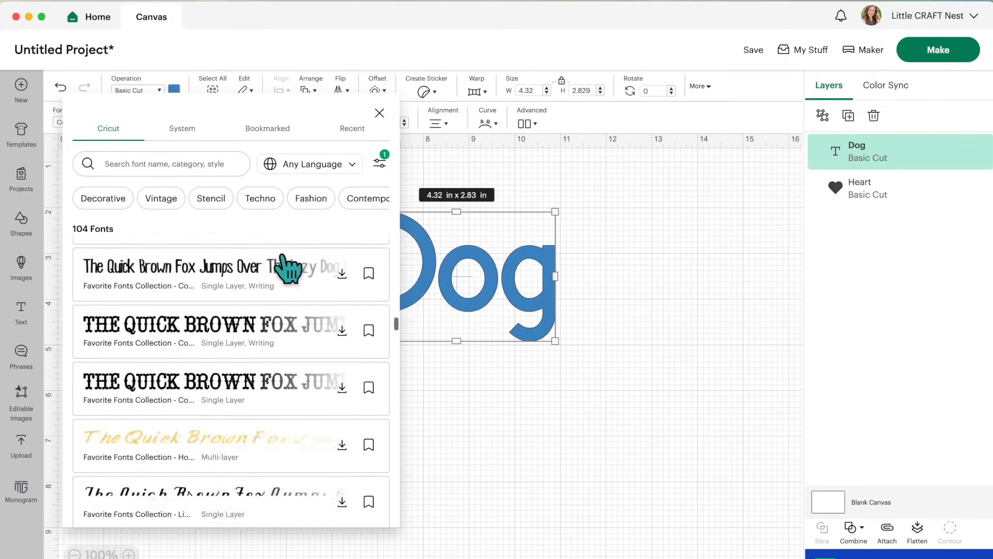
scroll(288, 268, down, 5)
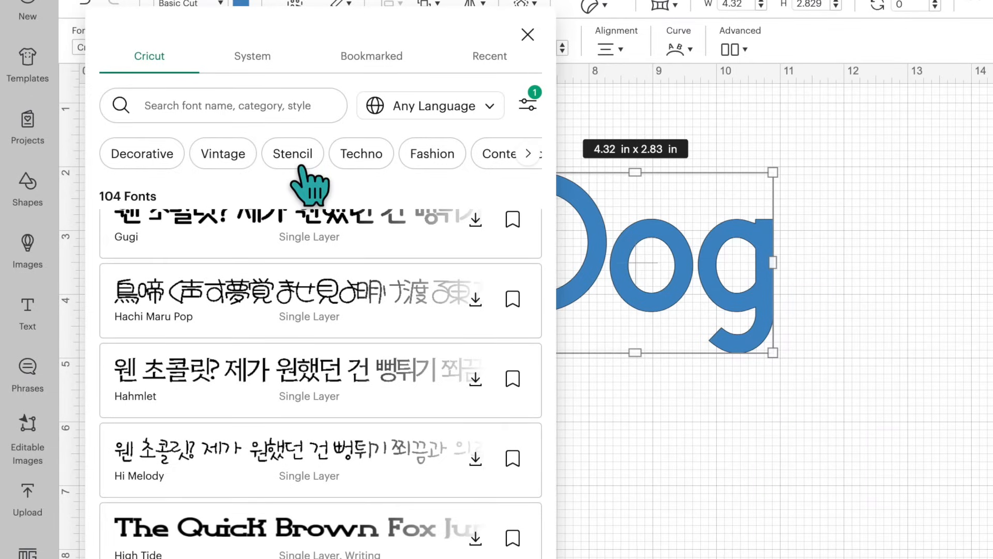
- Narrow the free Cricut fonts to the Decorative category and browse them
click(157, 156)
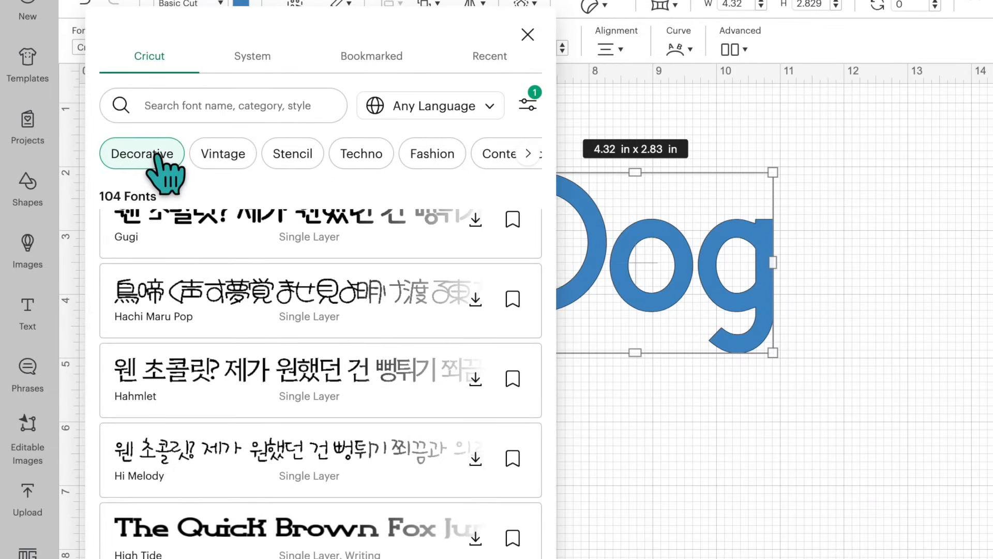
scroll(431, 324, down, 6)
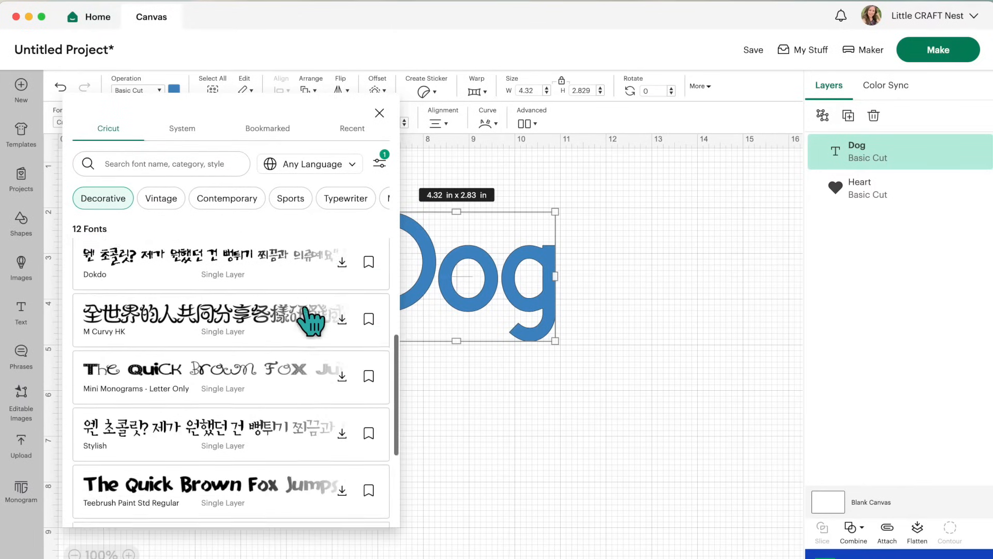
scroll(313, 322, down, 1)
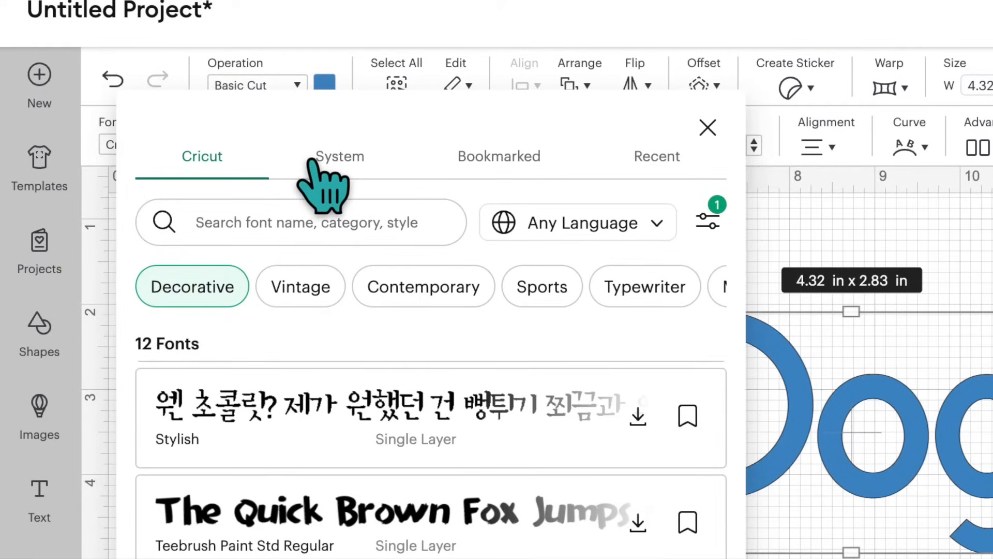
- Switch to the System fonts and browse the fonts installed on the computer
click(341, 162)
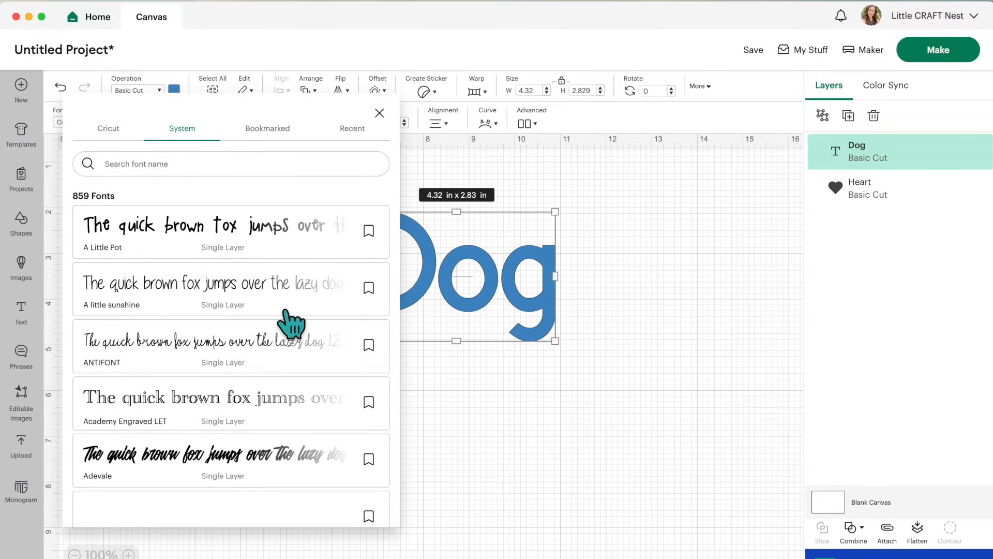
scroll(292, 323, down, 5)
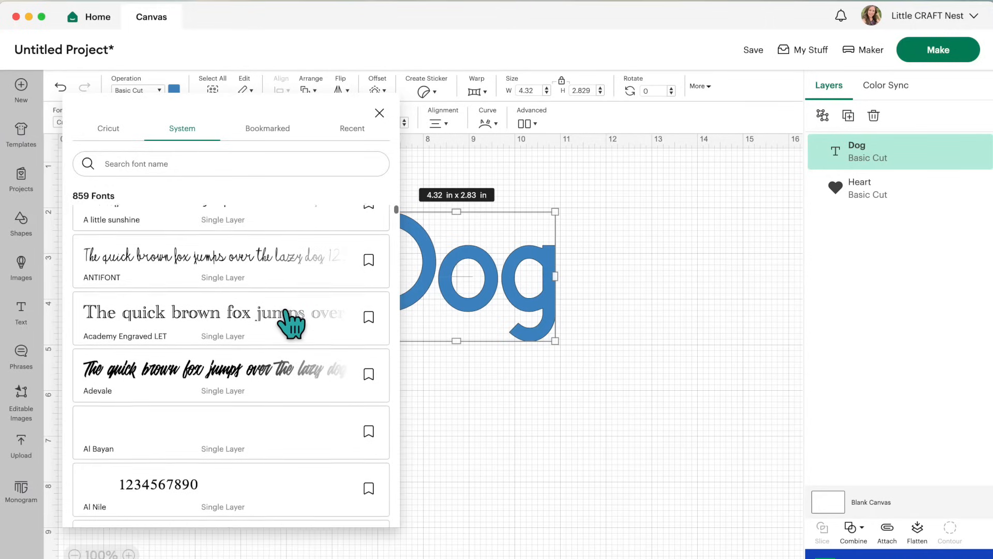
scroll(291, 324, down, 3)
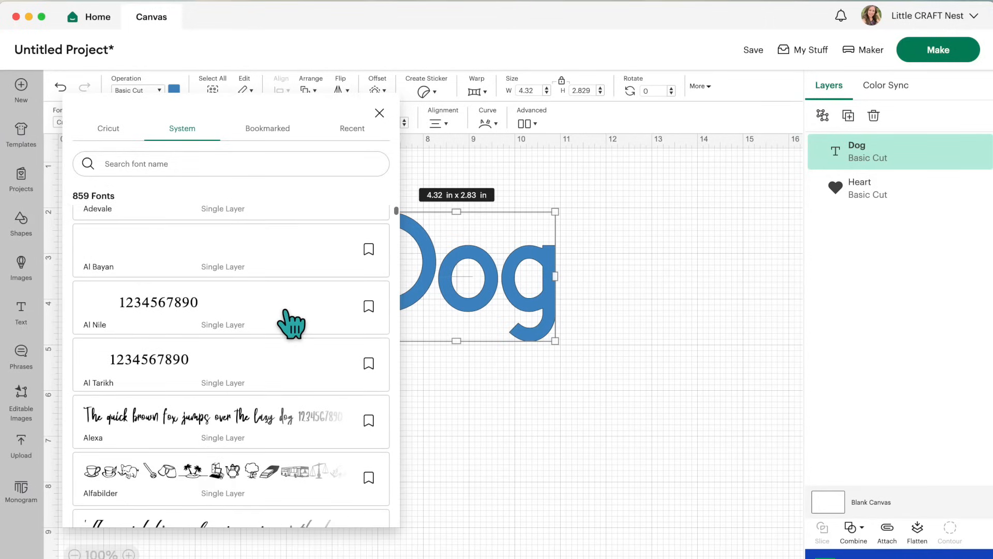
scroll(291, 323, down, 4)
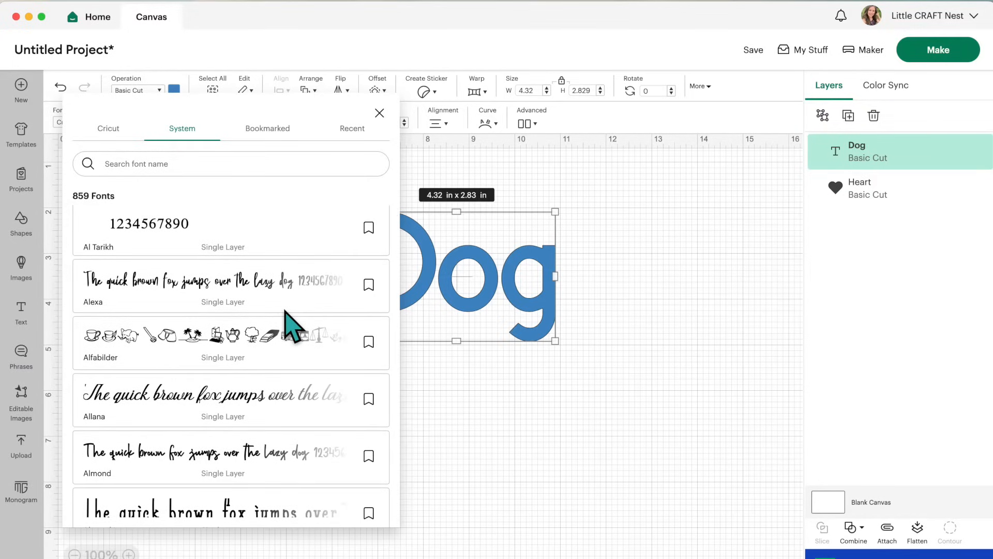
- Apply the AlwaysHere system font to the Dog text and bookmark that font
scroll(291, 323, down, 8)
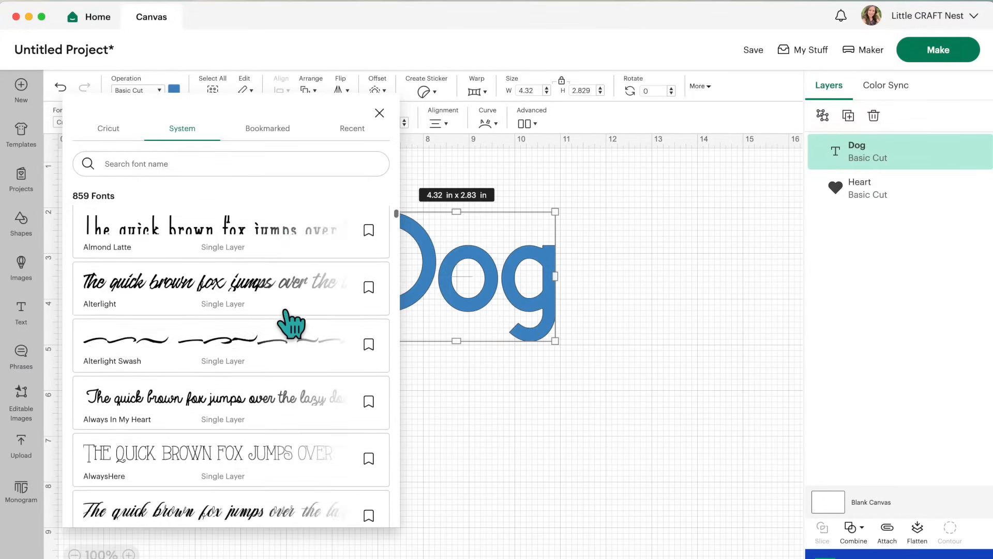
scroll(291, 323, down, 1)
scroll(291, 323, down, 5)
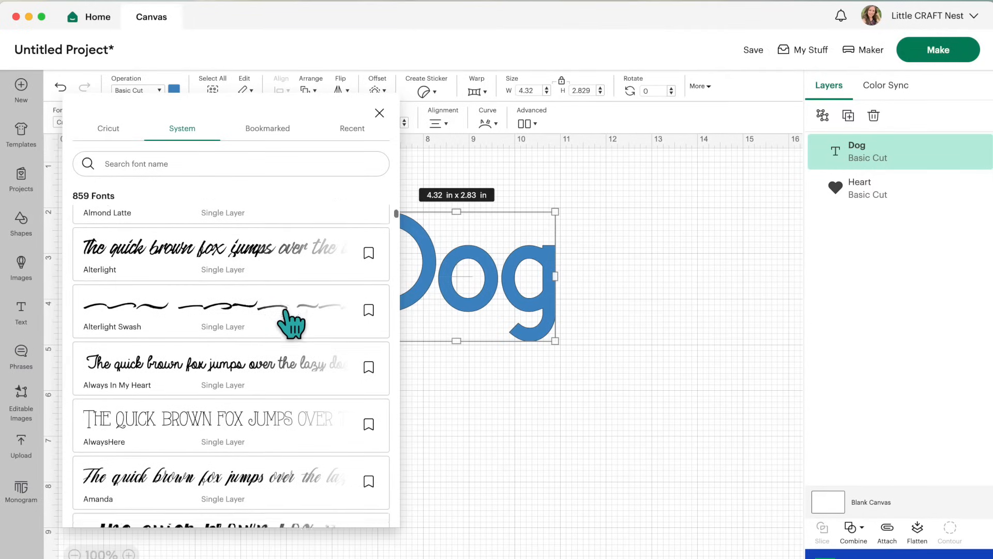
scroll(290, 322, down, 1)
click(197, 271)
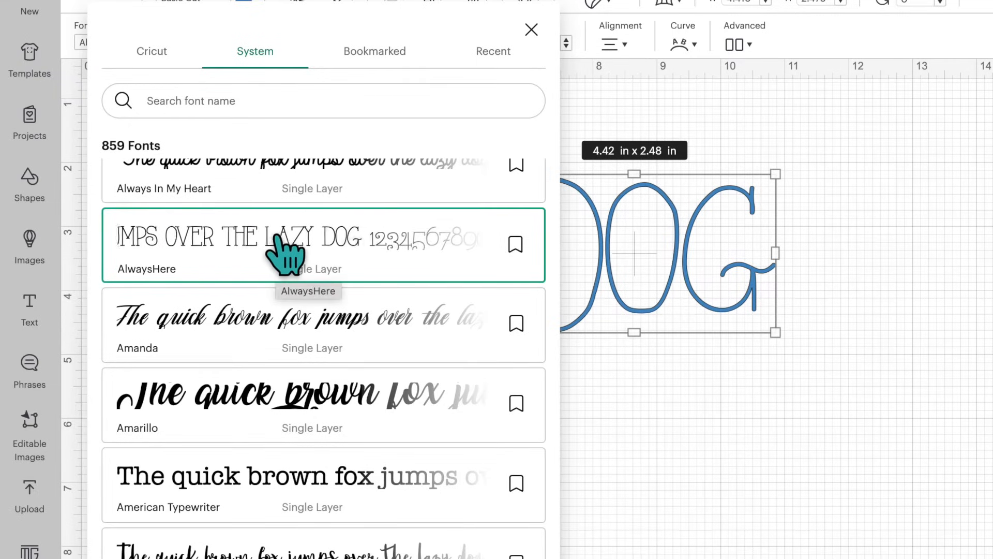
click(516, 245)
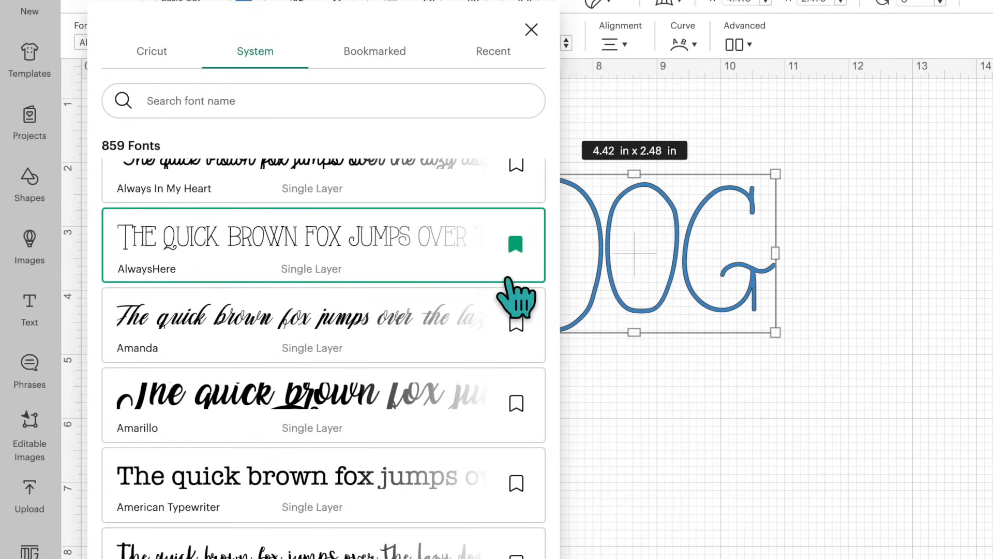
- Review the Bookmarked and Recent font lists, and undo the Dog text's font change
click(368, 56)
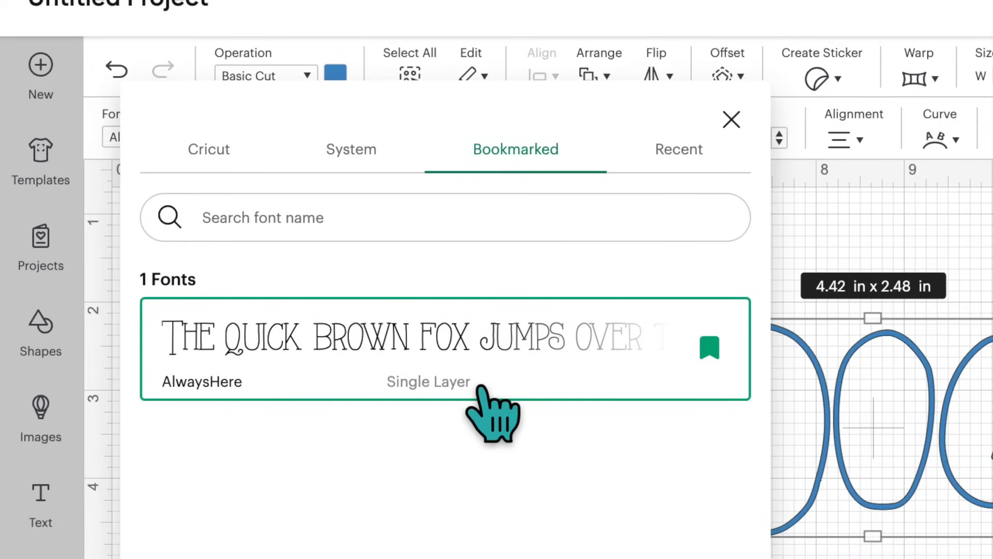
click(691, 152)
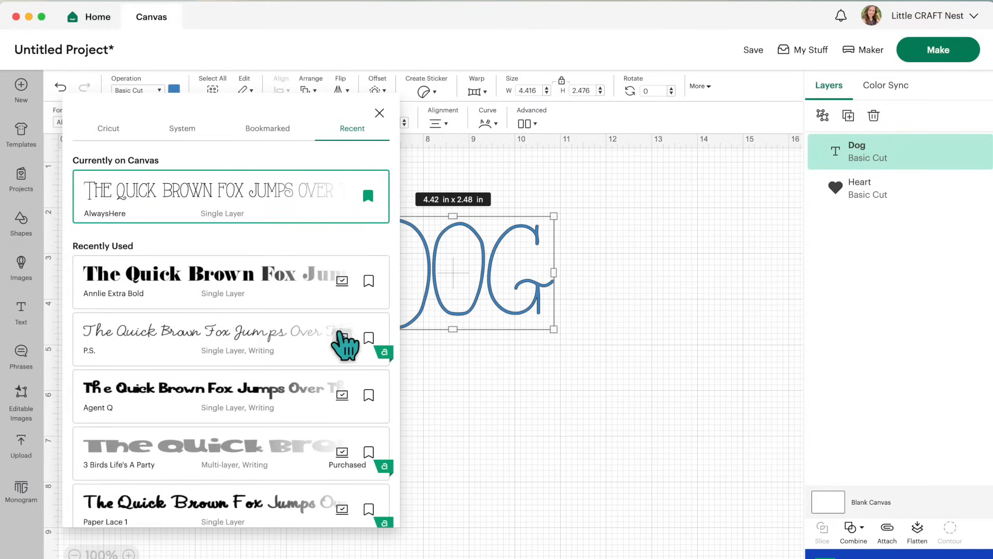
scroll(302, 389, down, 5)
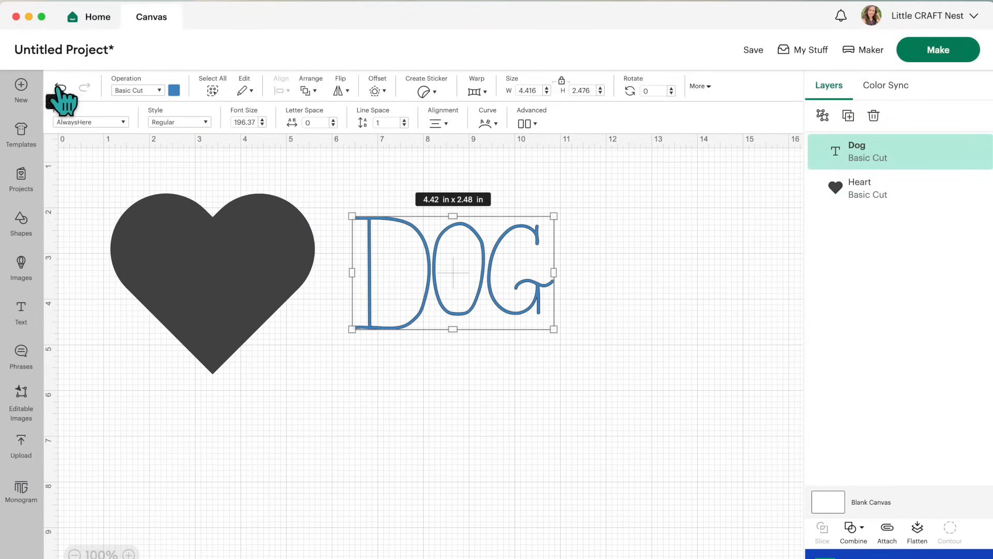
click(60, 87)
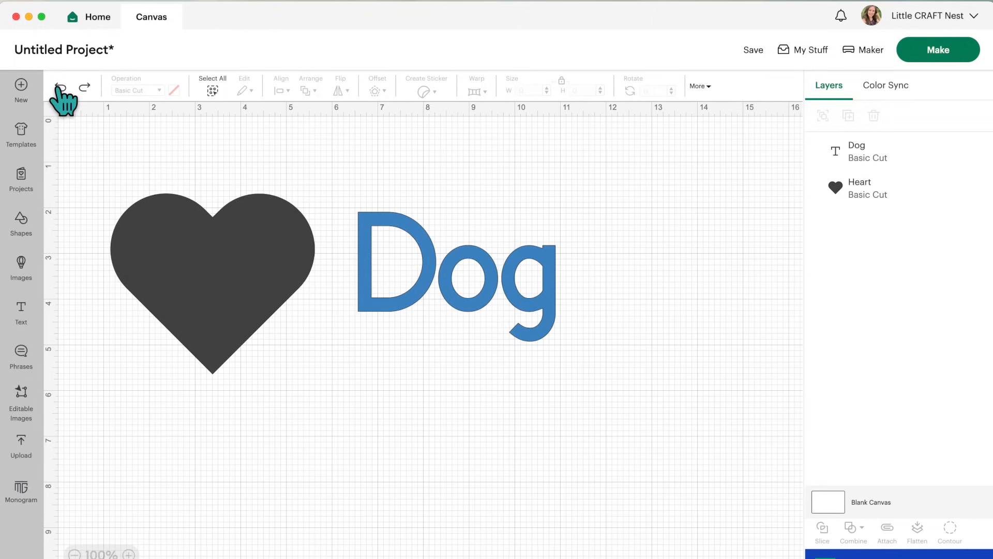
- Try the Bold and Writing styles on the Dog text
click(500, 298)
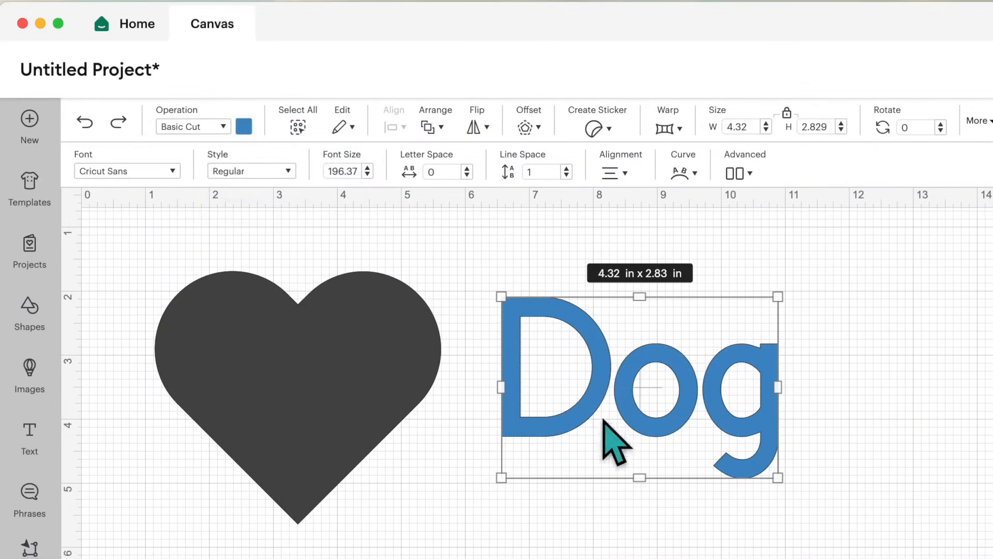
click(288, 171)
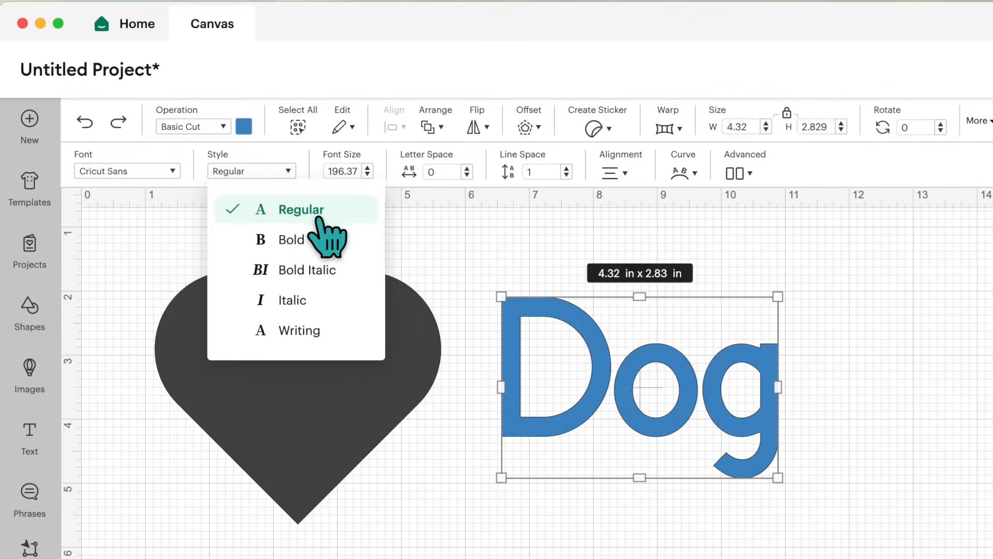
click(300, 240)
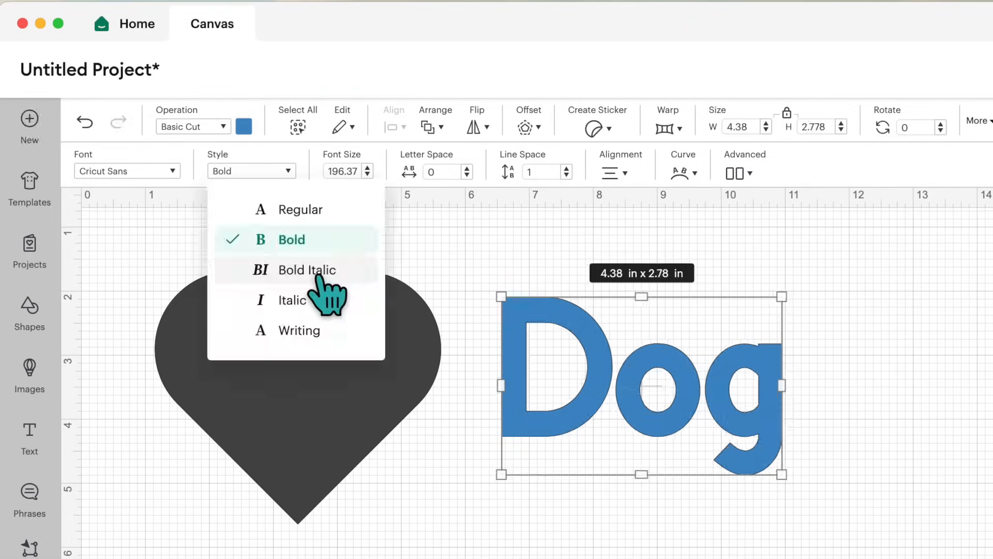
click(310, 335)
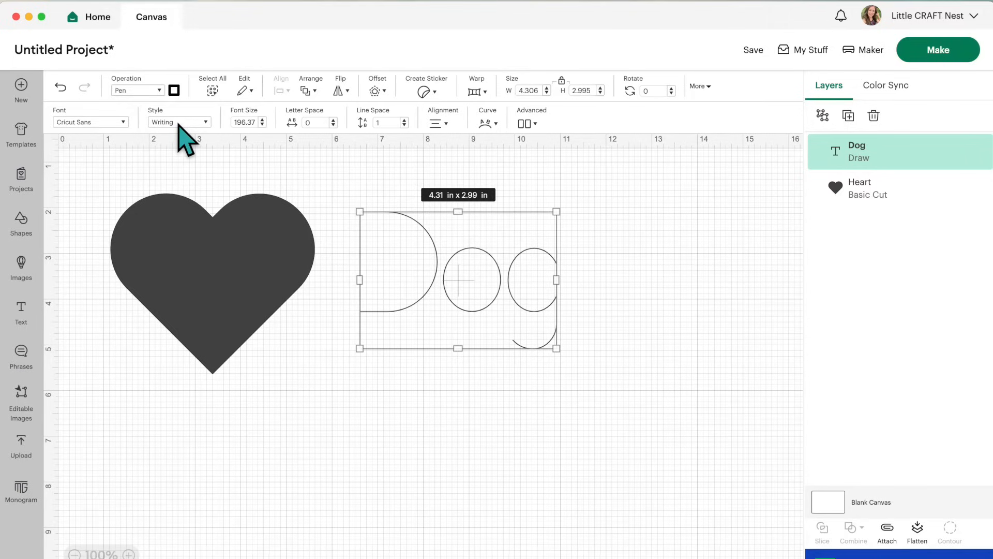
- Set the Dog text's style back to Regular and its operation to Basic Cut
click(178, 124)
click(236, 150)
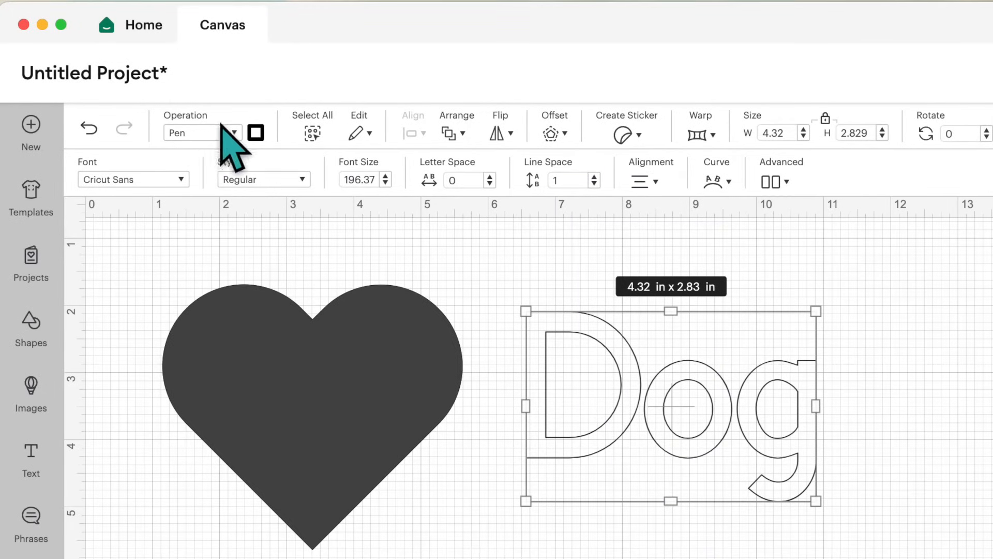
click(227, 132)
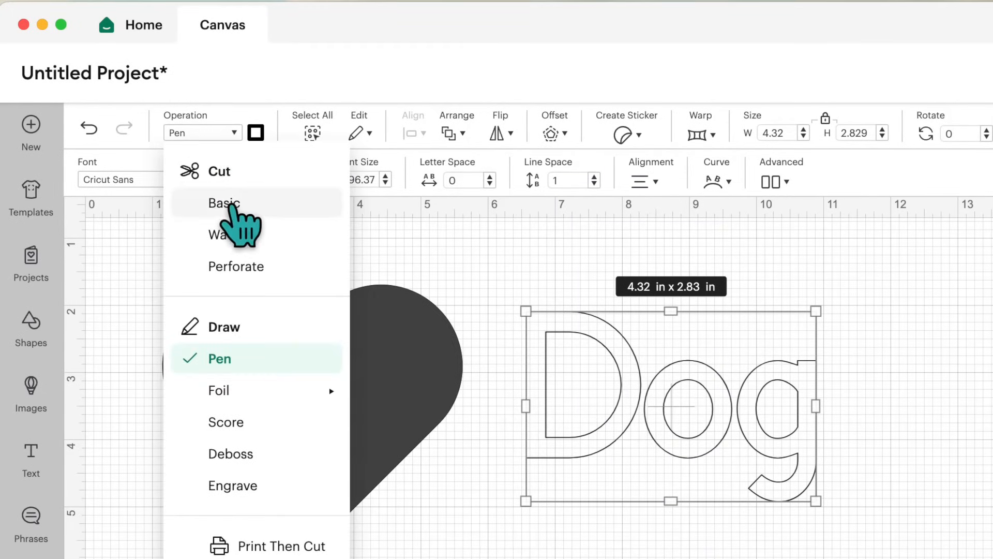
click(242, 204)
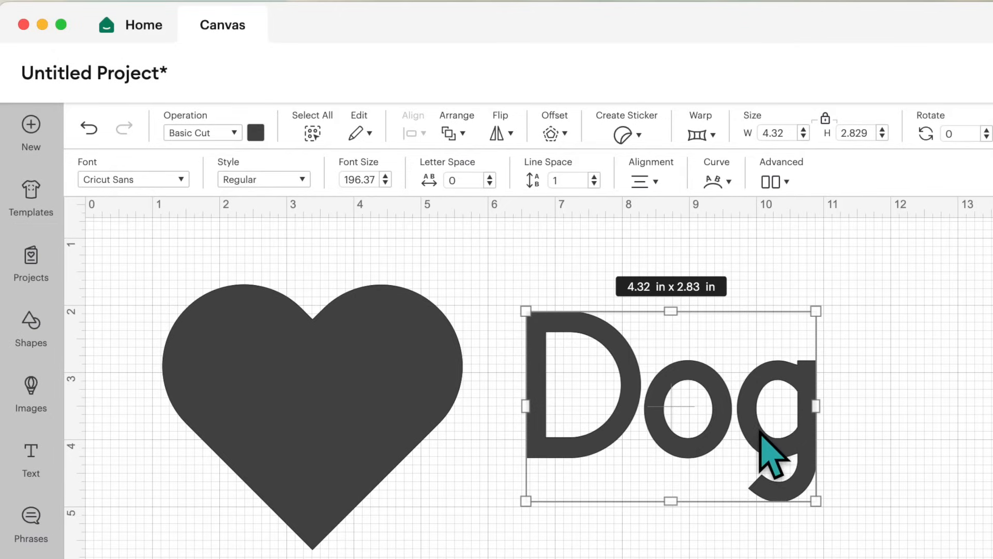
- Try tighter and looser letter spacing on the Dog text, and return the letter space to 0
click(490, 184)
click(490, 184)
click(489, 184)
click(489, 184)
click(490, 184)
click(489, 184)
click(489, 184)
click(489, 178)
click(489, 178)
click(489, 177)
click(489, 178)
click(489, 178)
click(489, 177)
click(489, 178)
click(489, 177)
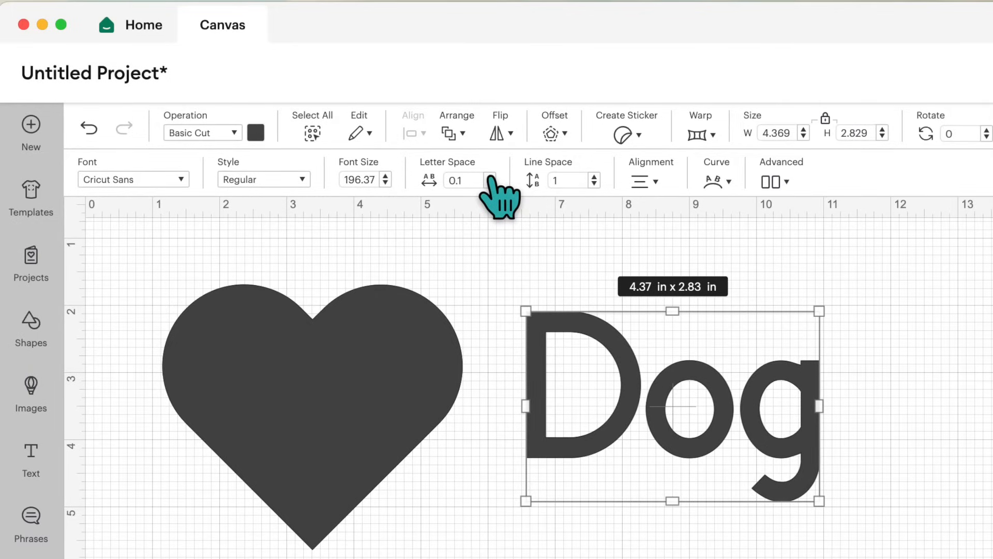
click(489, 184)
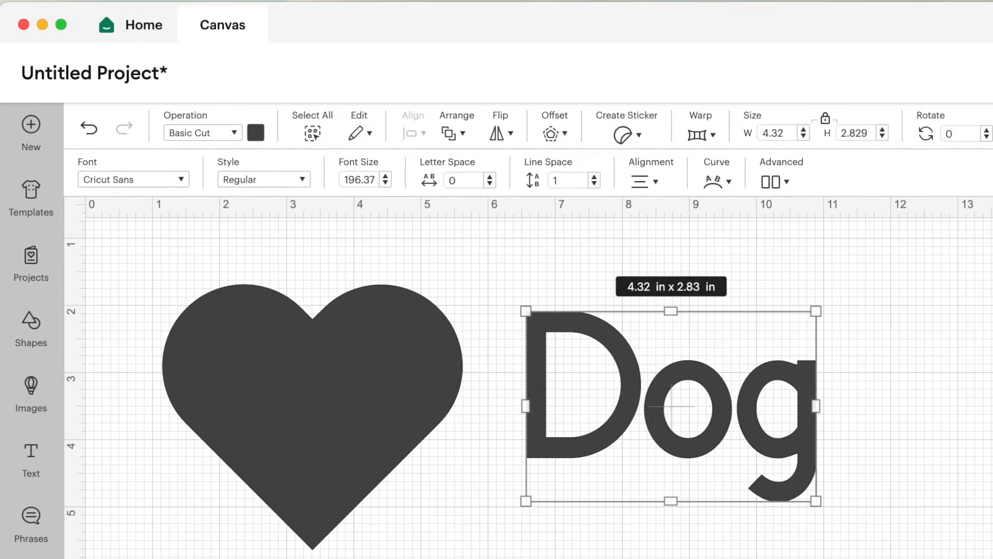
- Examine the alignment and curve options for the Dog text
click(651, 180)
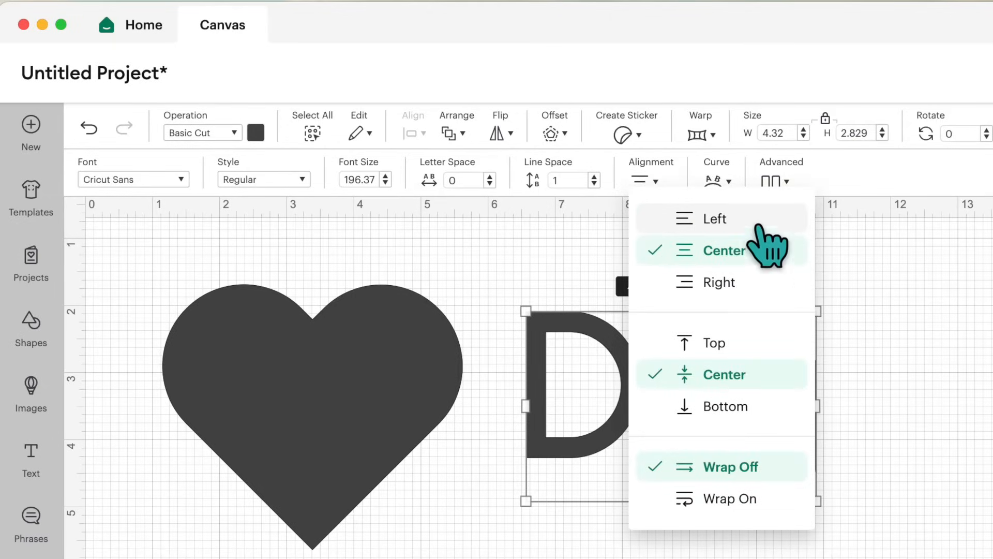
click(760, 220)
click(711, 182)
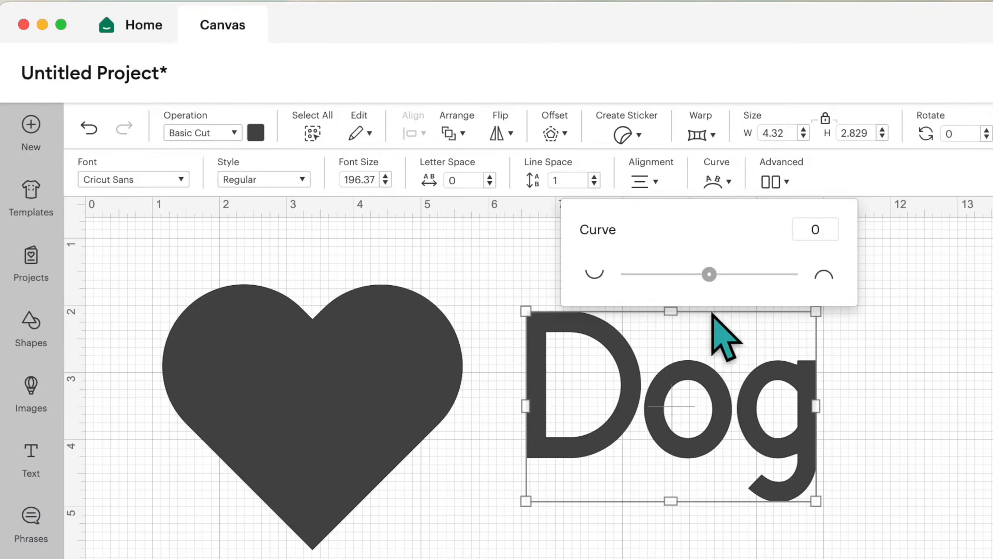
mouse_move(710, 277)
mouse_down()
mouse_move(740, 285)
mouse_move(764, 310)
mouse_move(723, 295)
mouse_move(665, 296)
mouse_move(709, 296)
mouse_up()
- Ungroup the Dog text to letters and move the letter g slightly down and to the right
click(770, 176)
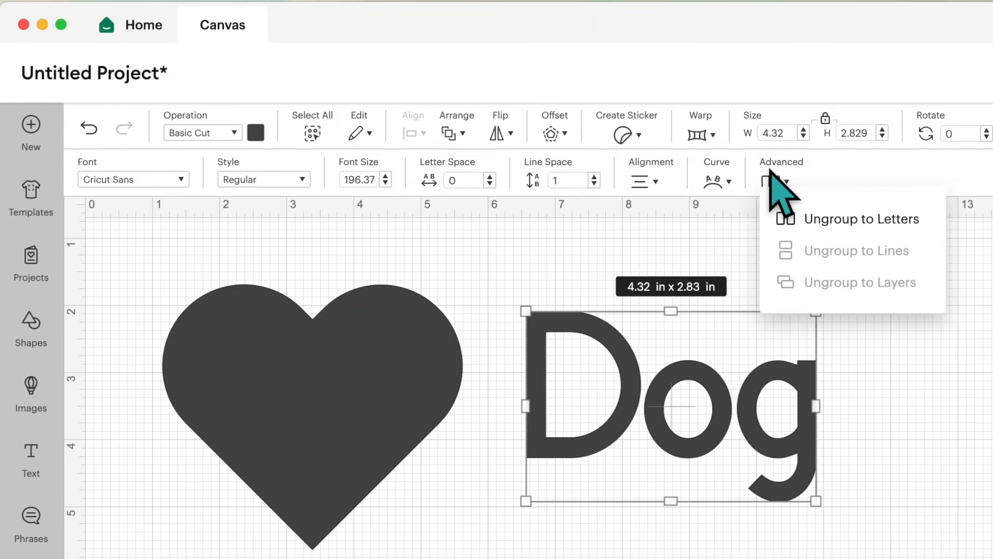
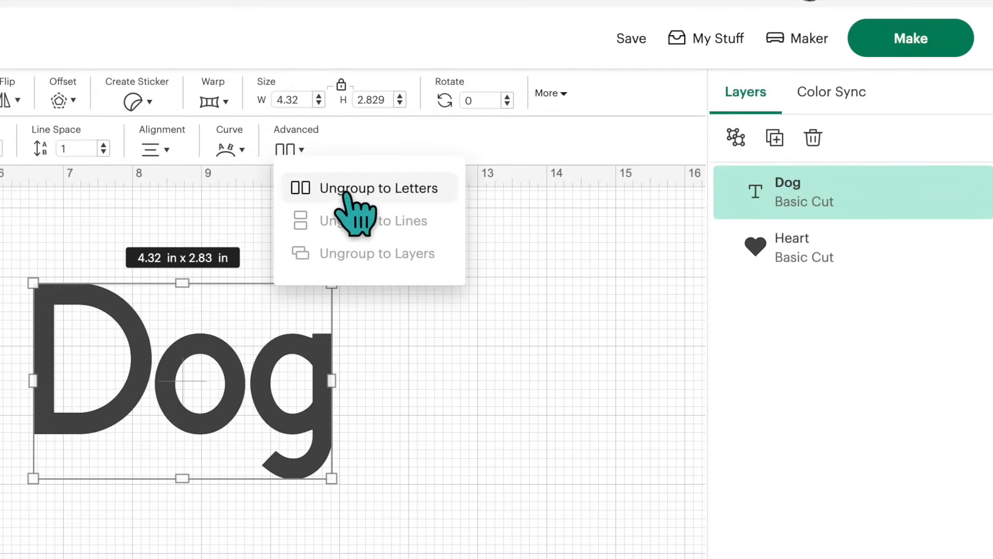
click(402, 191)
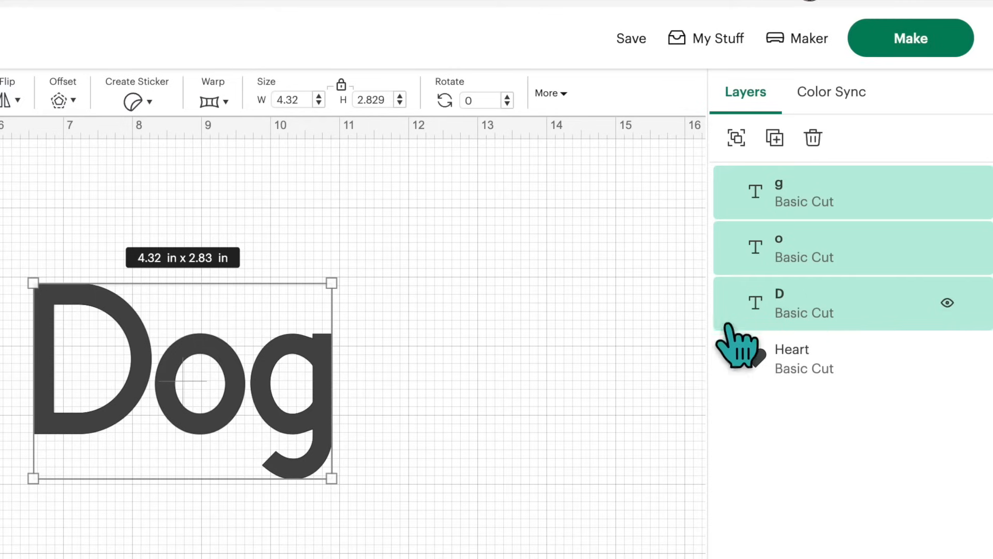
click(662, 356)
drag(268, 377, 293, 393)
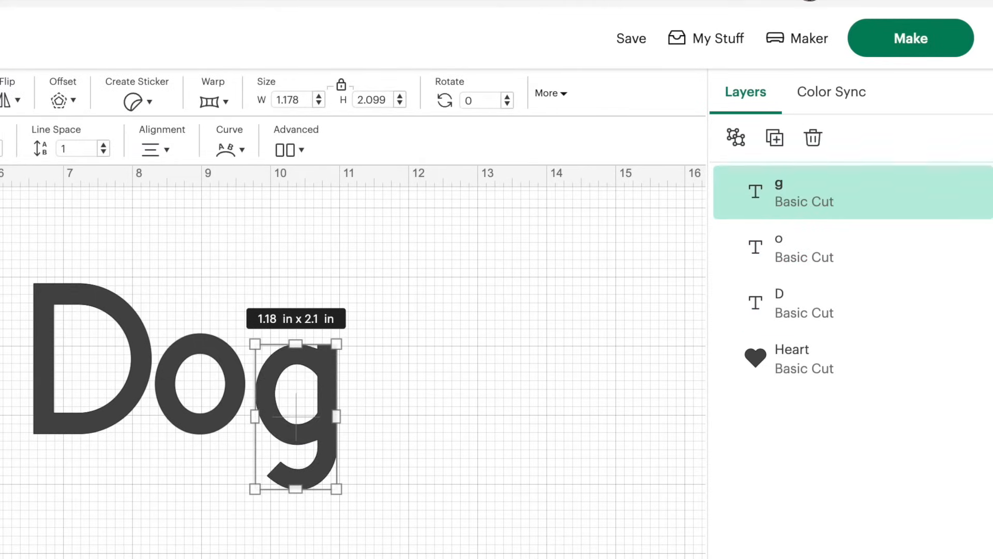
- Undo the g's move and the ungrouping to letters, and select the whole Dog text
click(58, 63)
click(58, 63)
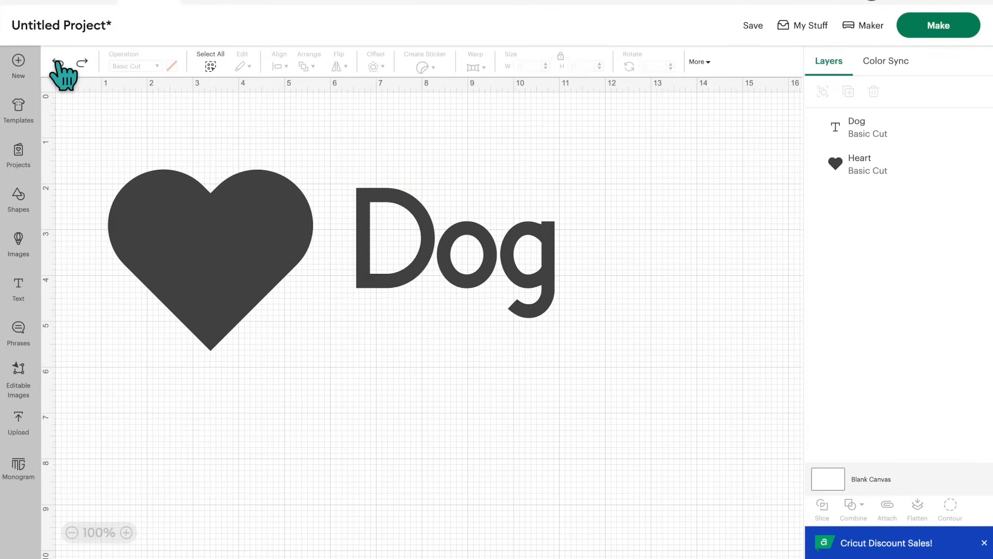
click(409, 233)
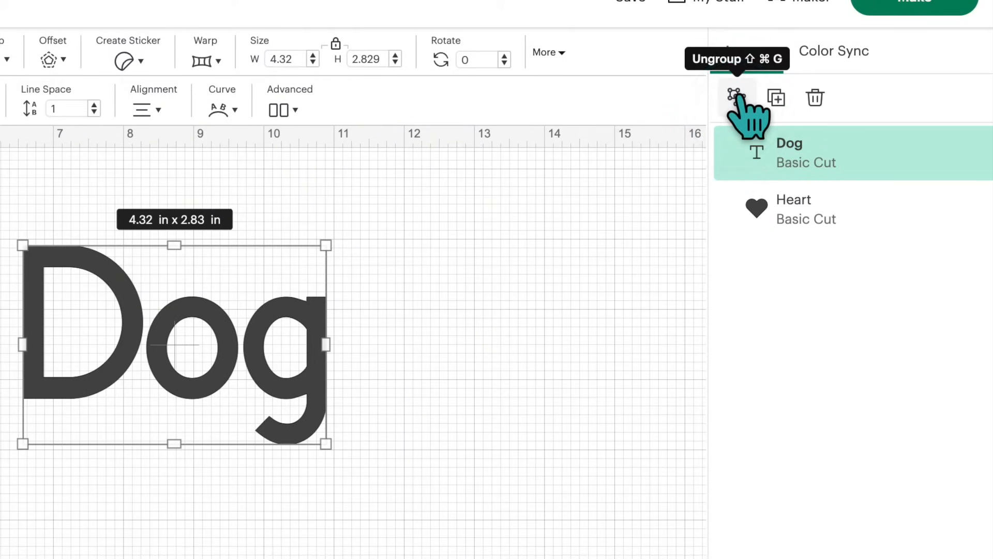
- Change the heart's material color to purple
click(236, 255)
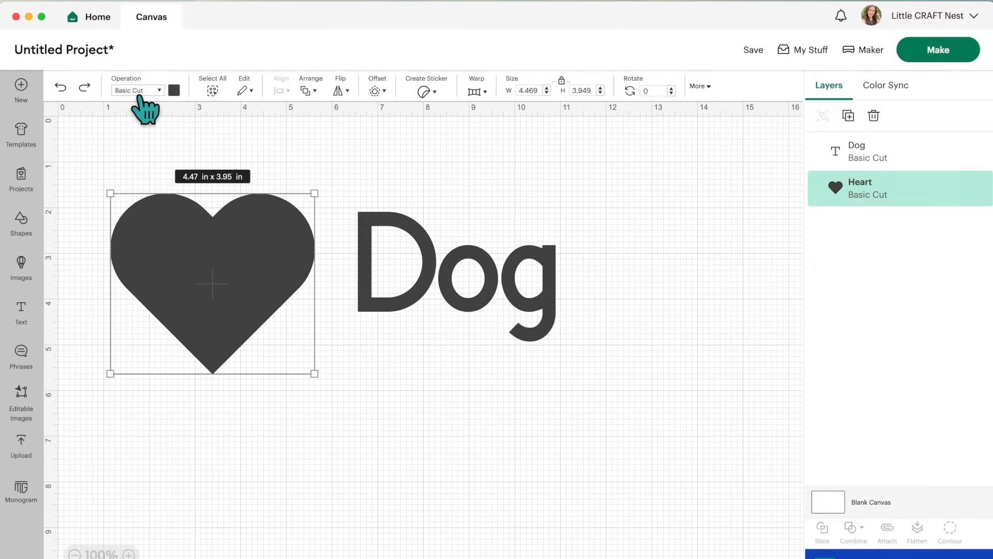
click(174, 90)
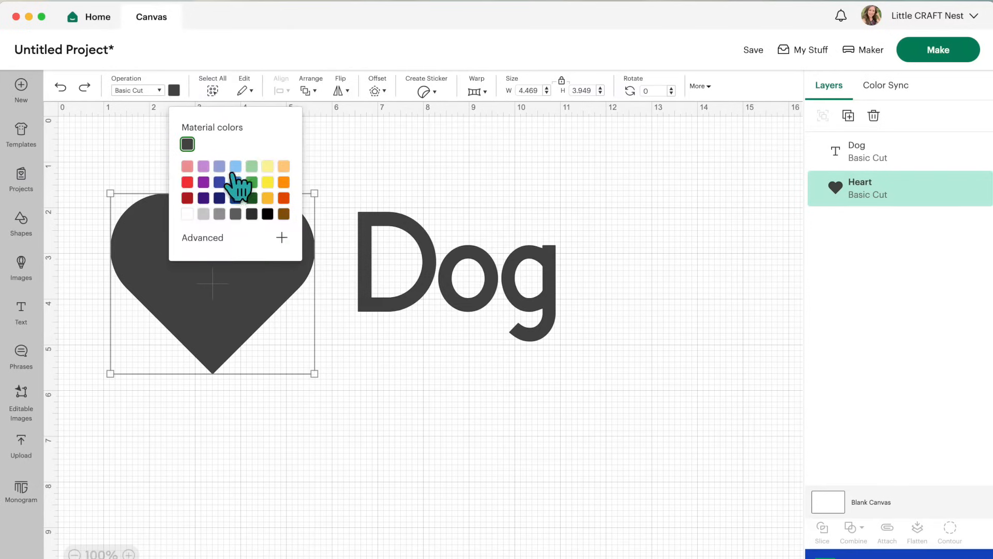
click(203, 182)
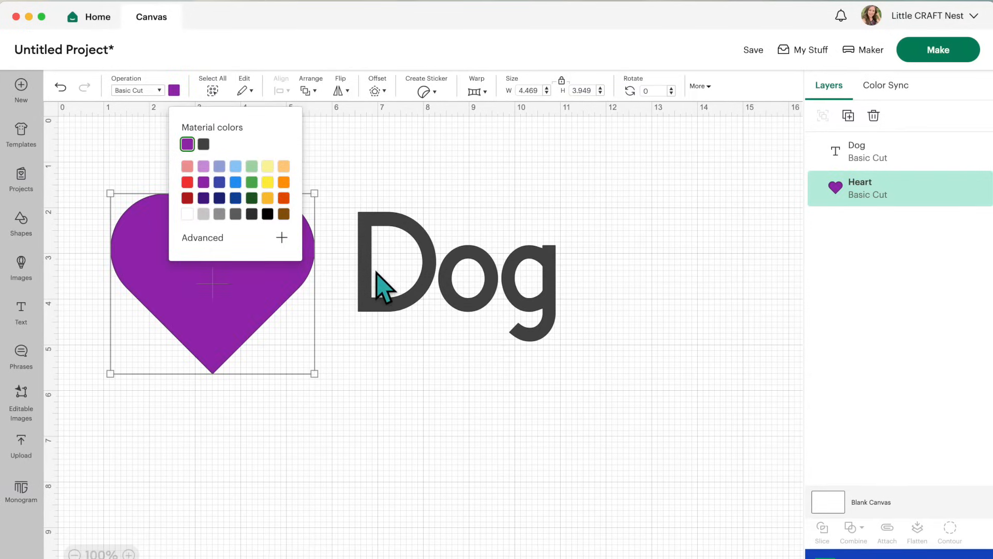
click(347, 178)
click(176, 202)
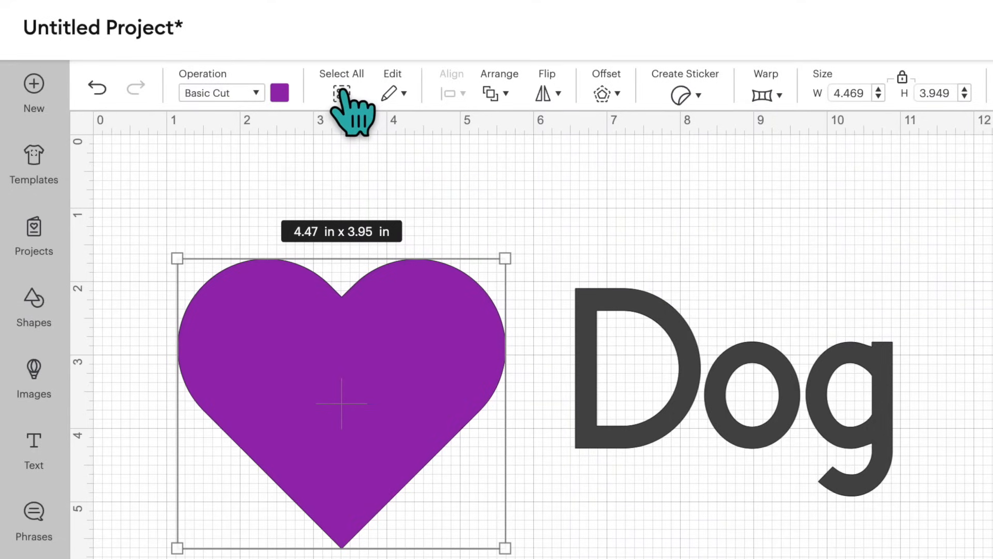
- Try selecting both objects together and the Dog text alone, clearing the selection each time
click(342, 94)
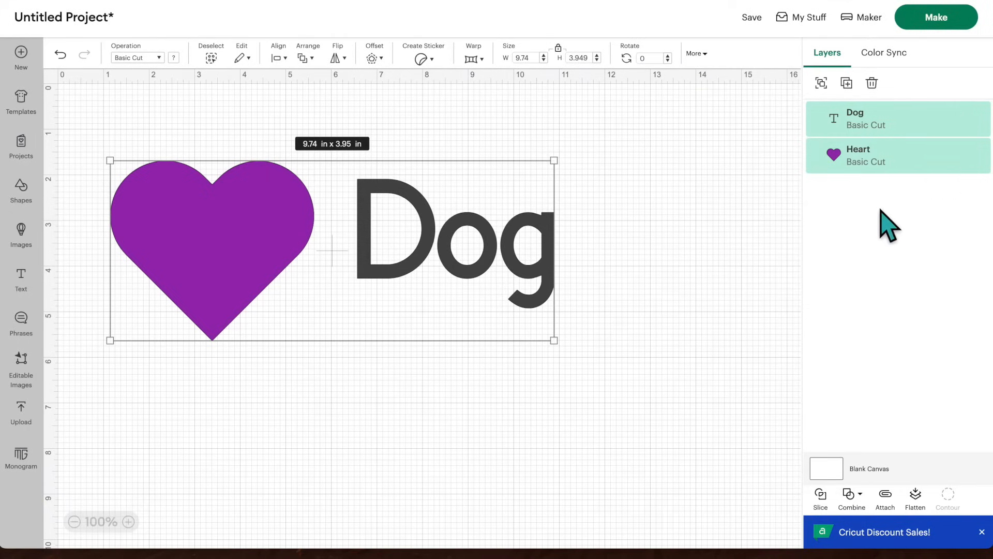
click(687, 171)
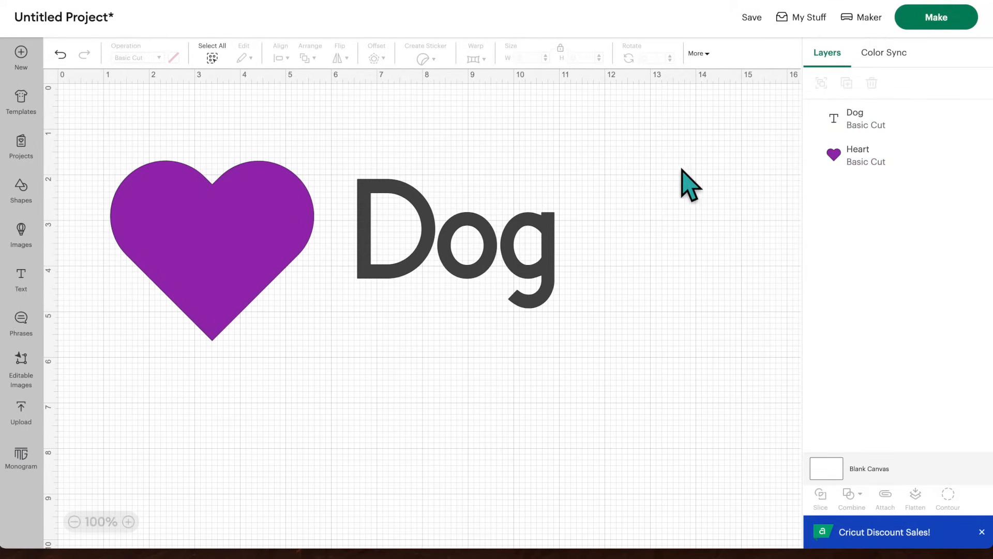
click(414, 243)
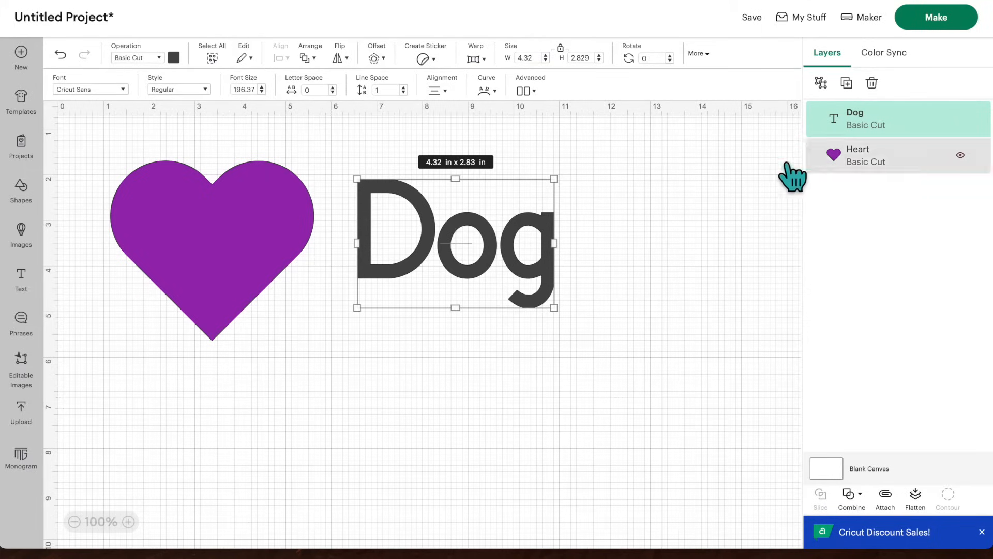
click(762, 182)
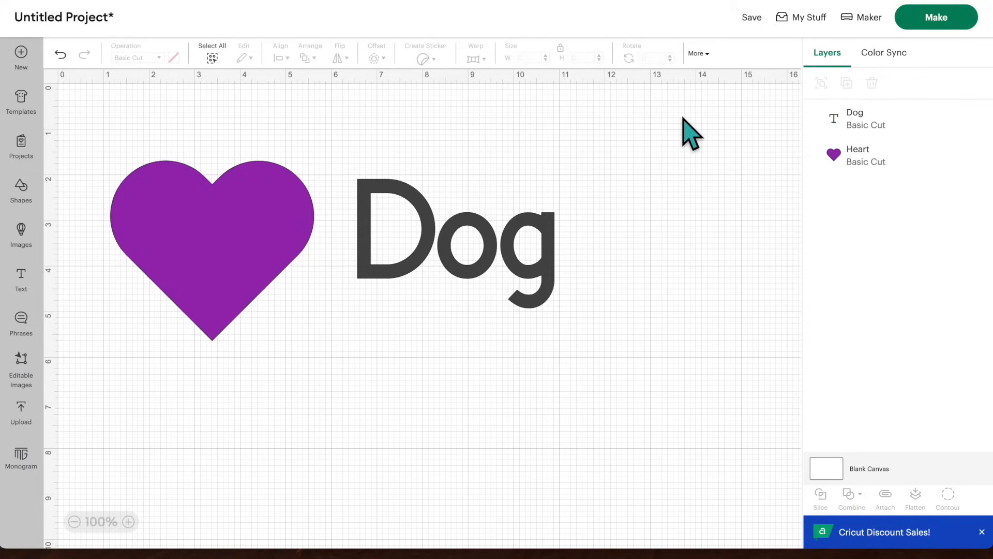
drag(682, 116, 201, 283)
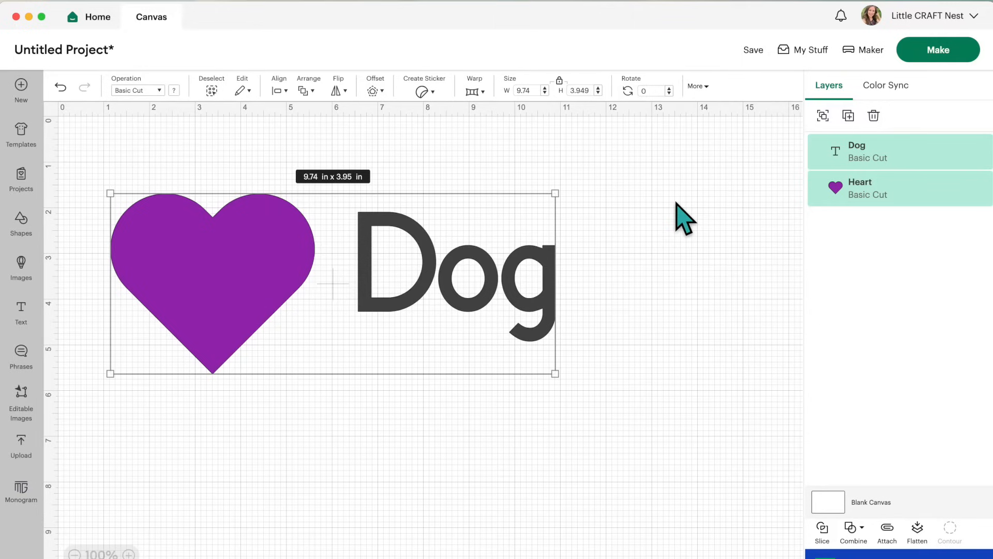
click(212, 91)
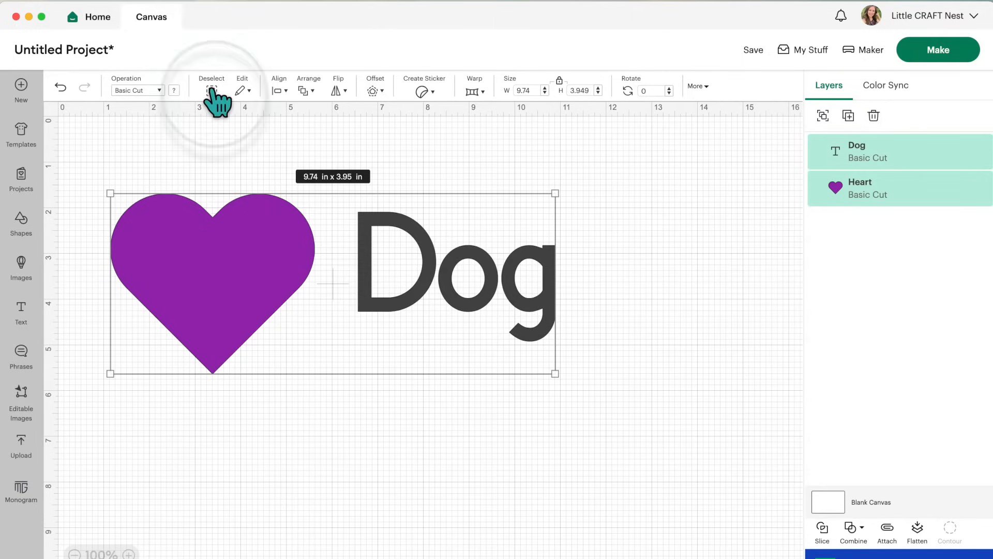
- Clear the combined selection, select only the heart and look through its cut, copy, duplicate and delete options
click(212, 91)
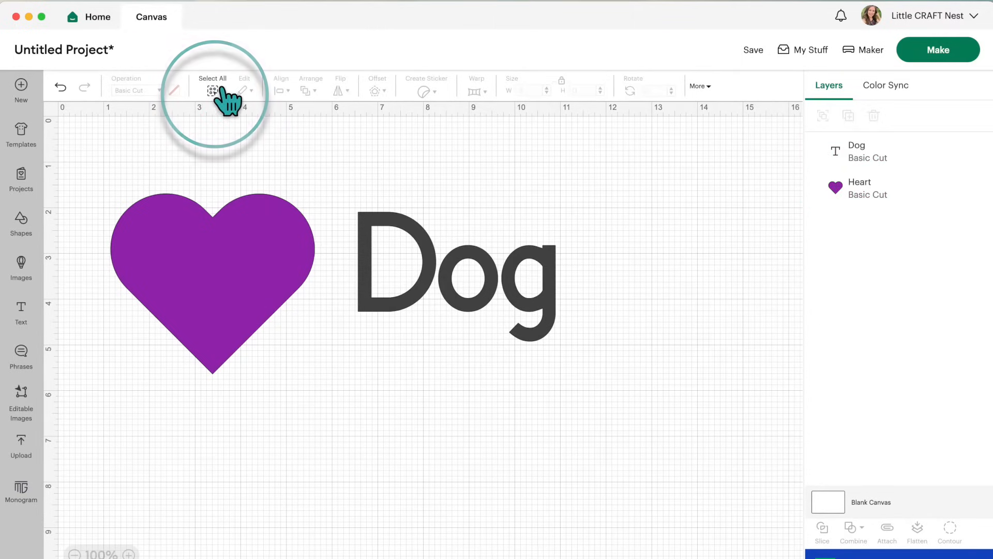
click(257, 233)
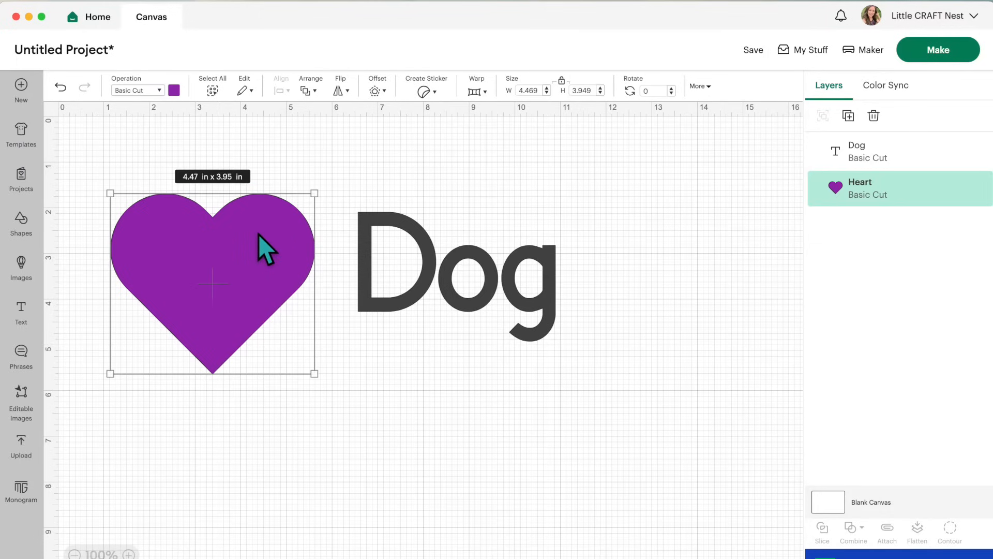
click(246, 91)
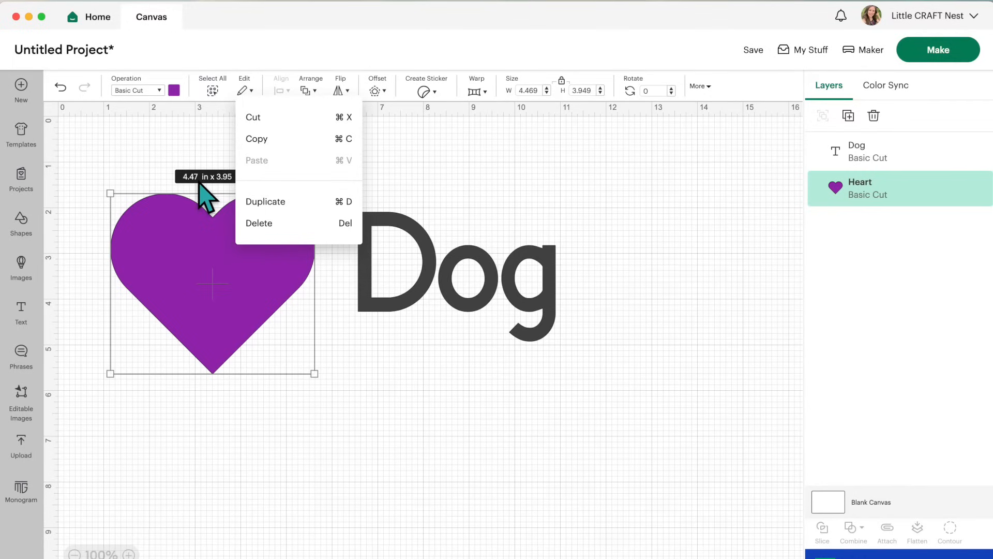
click(250, 262)
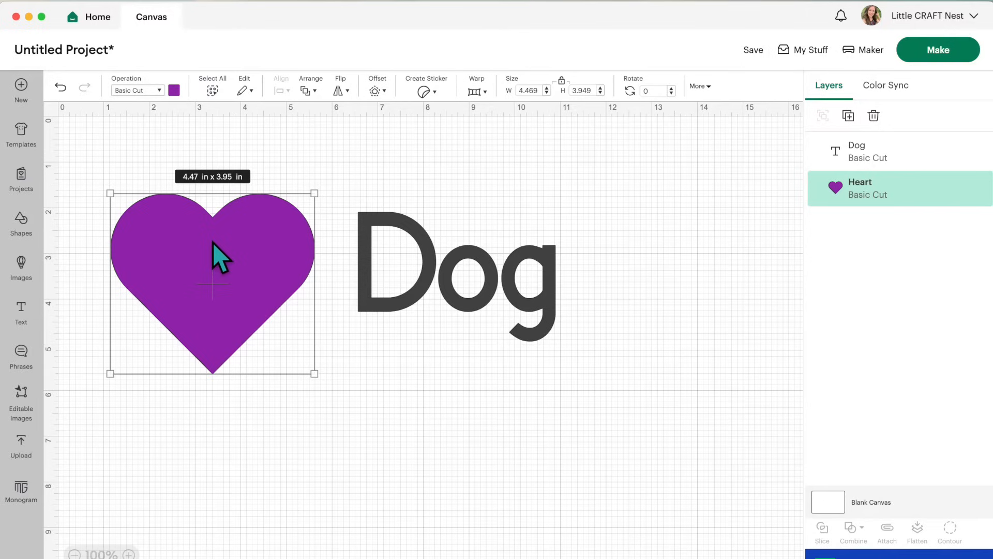
- Duplicate the purple heart over to the far side of the Dog text and delete that copy
key(super+d)
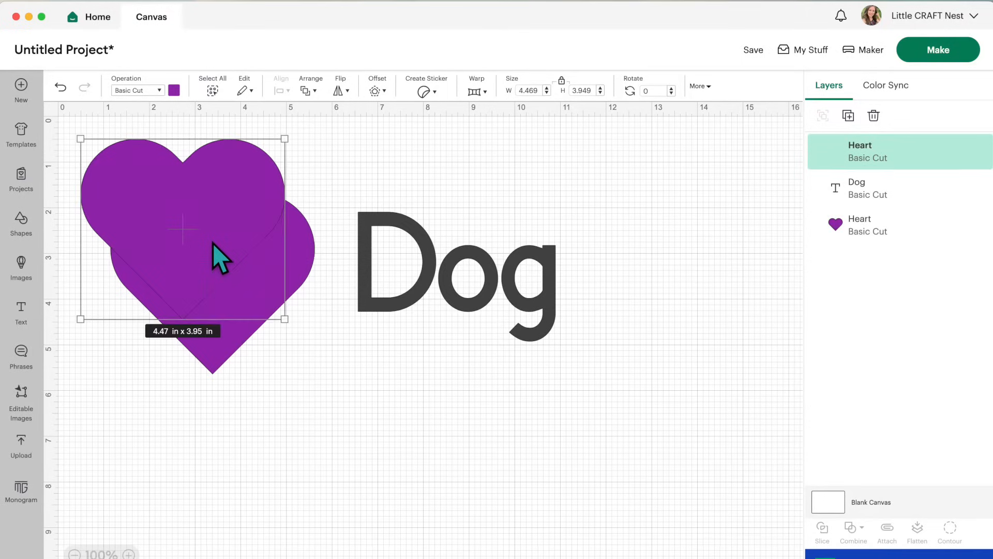
drag(171, 188, 624, 227)
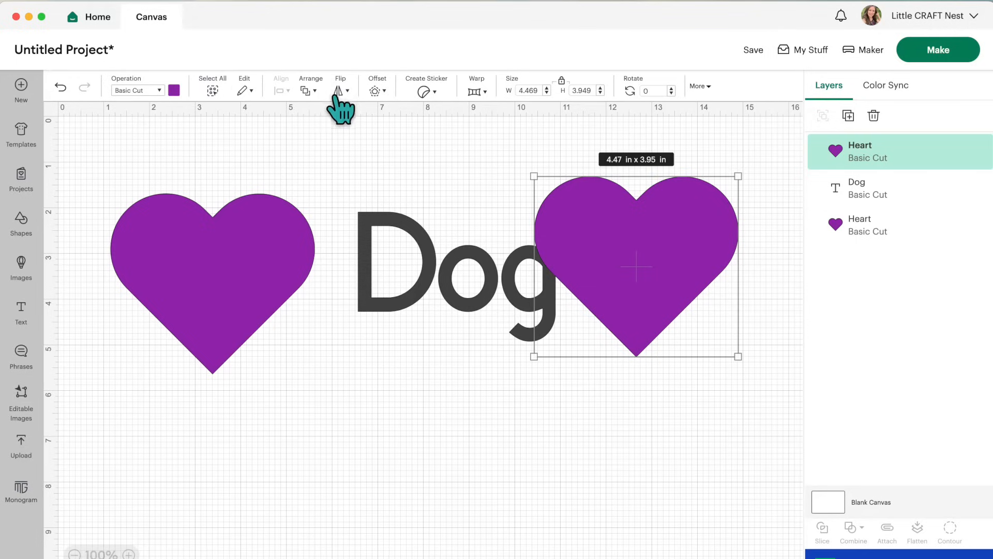
click(244, 90)
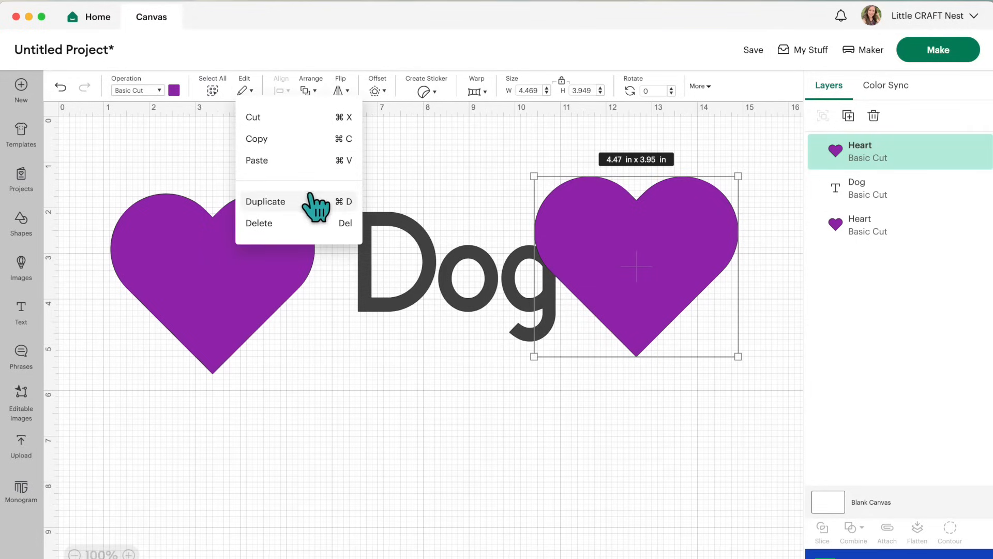
click(309, 226)
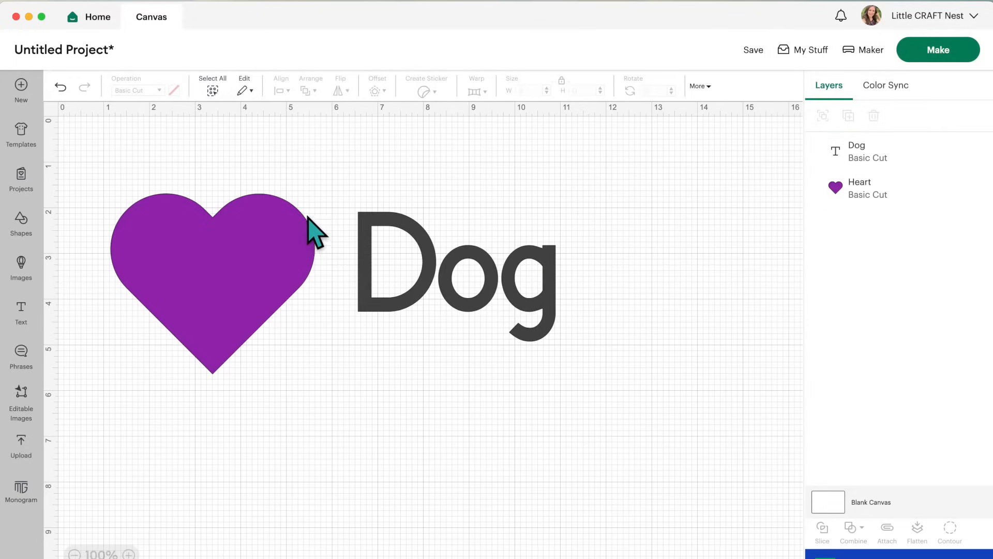
- Delete the remaining purple heart from the canvas and undo the deletion
click(241, 228)
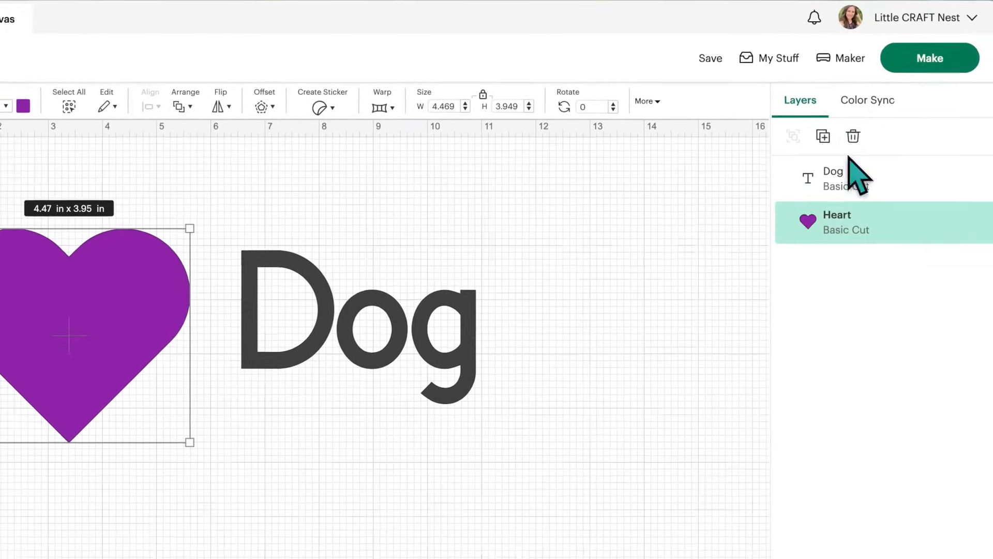
click(850, 140)
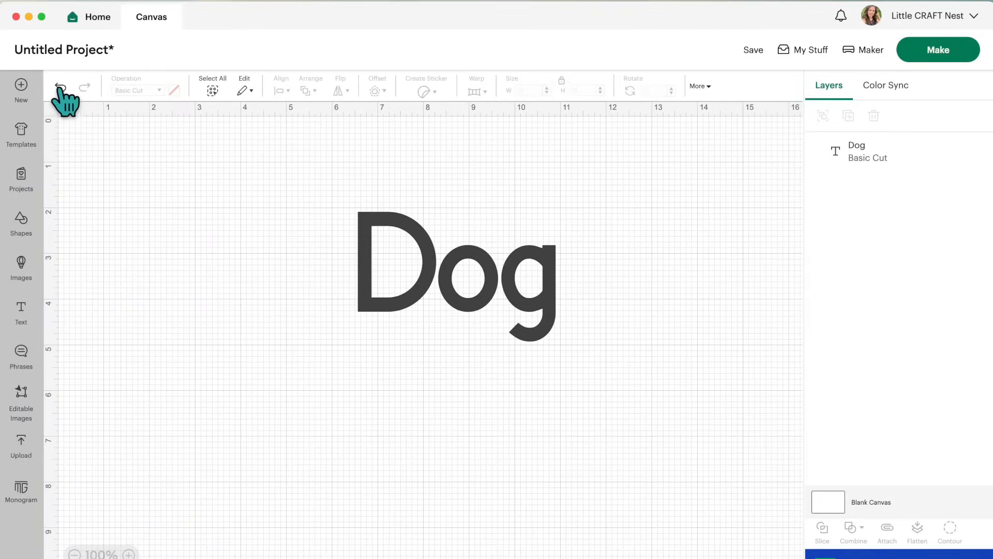
click(61, 87)
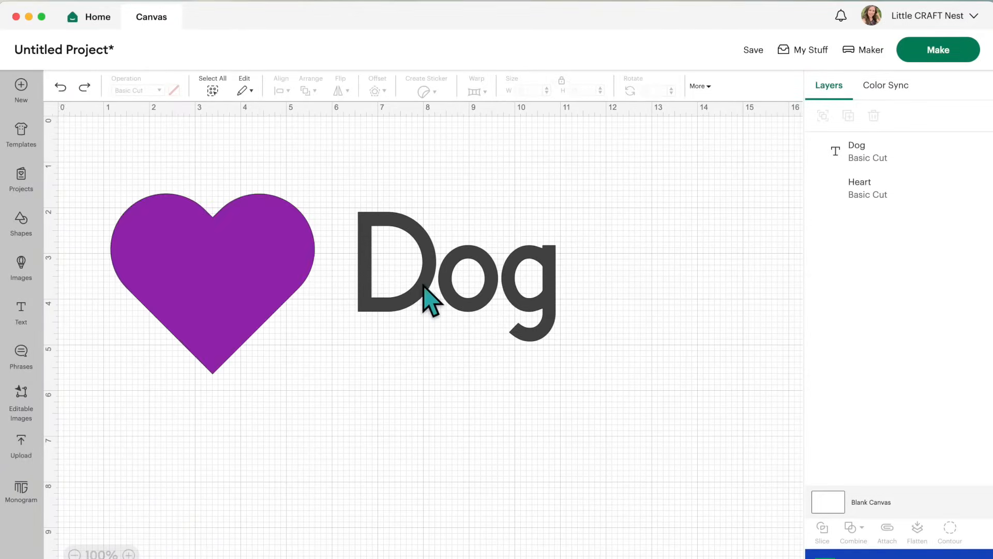
- Select the heart and the Dog text one at a time to check whether alignment is available for single objects
click(300, 242)
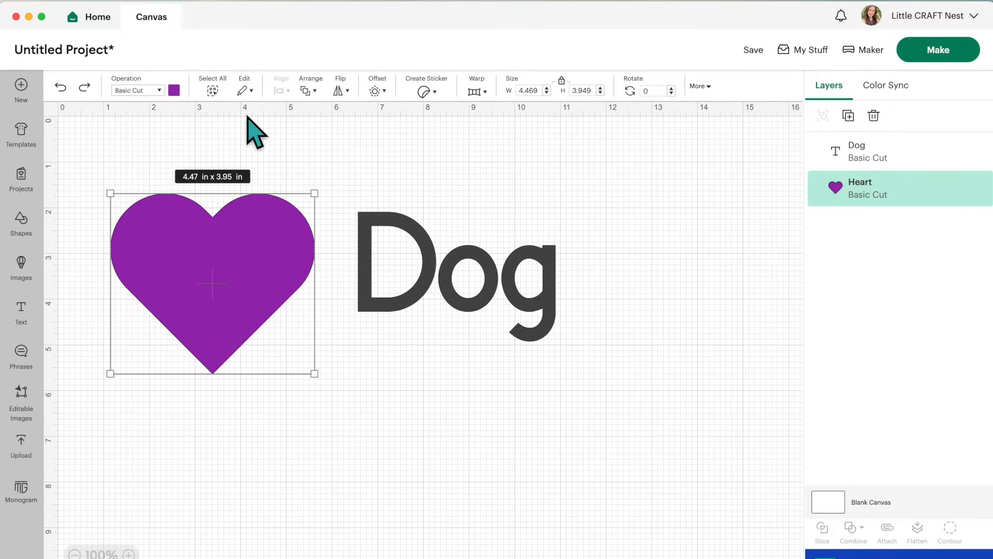
click(410, 366)
click(461, 291)
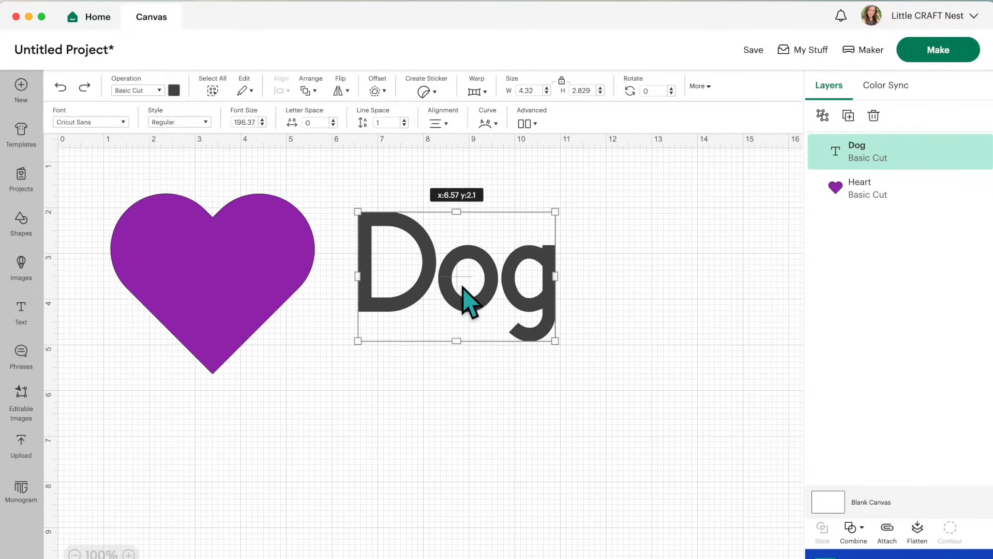
click(264, 290)
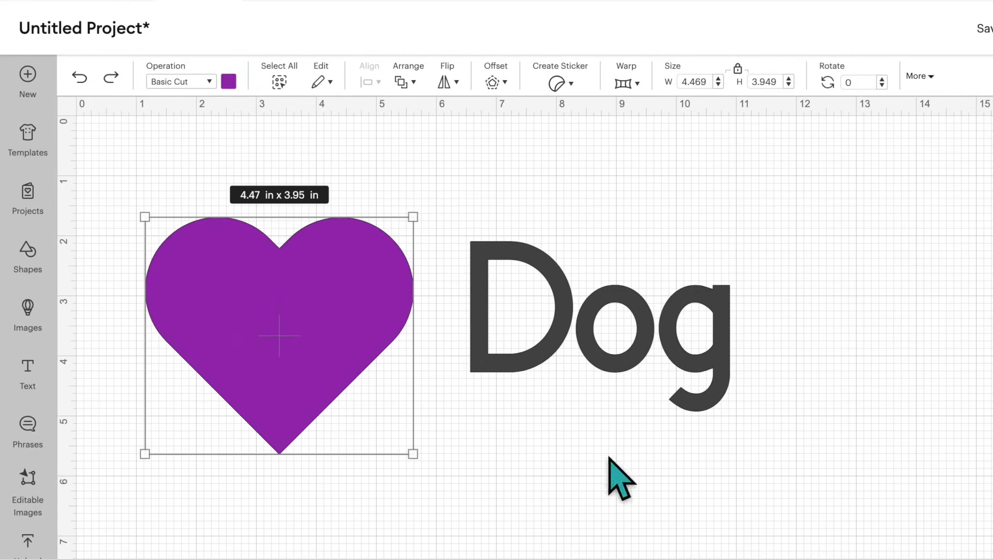
- Select the heart and the Dog text together and align them with Center Vertically
click(628, 521)
drag(653, 523, 256, 213)
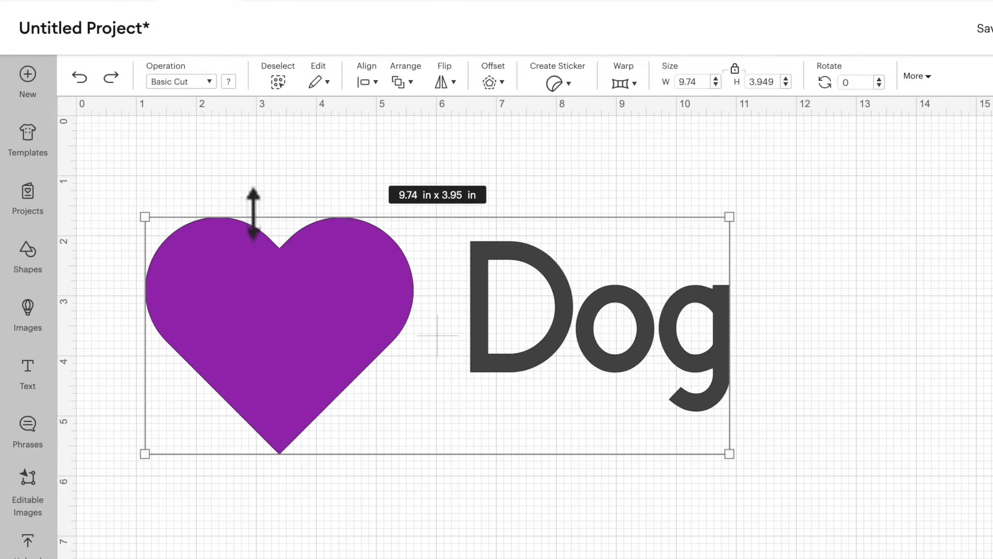
click(366, 83)
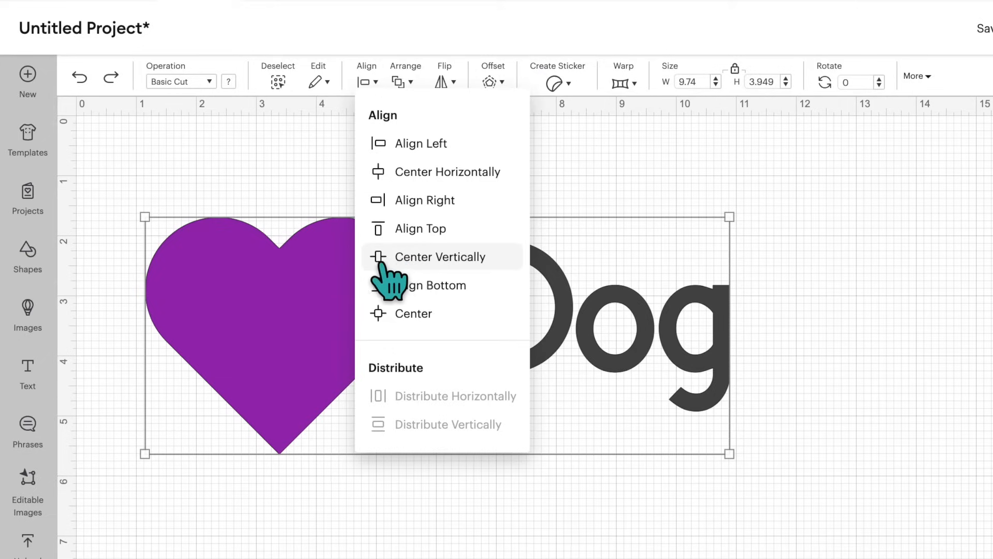
click(471, 258)
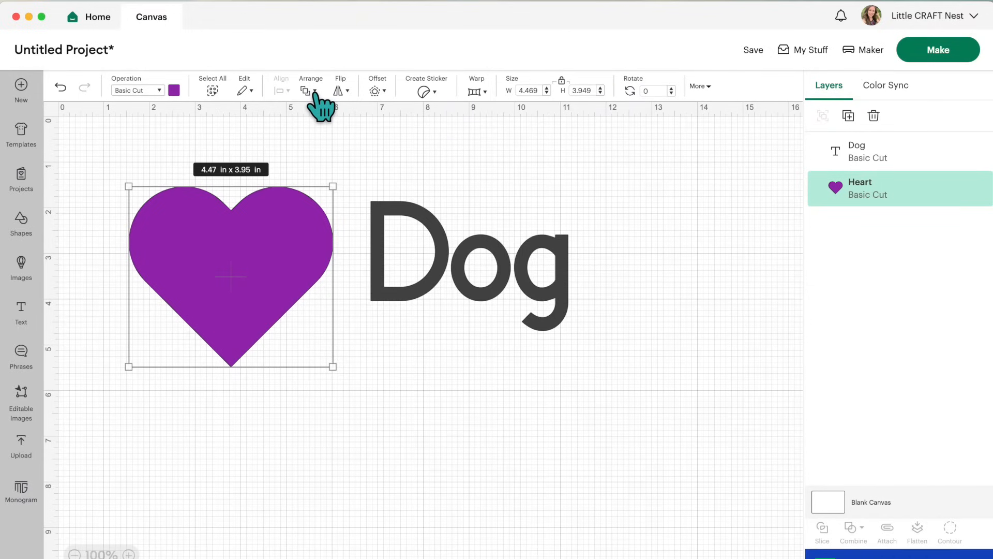
- Open the arrange options for the selected heart
click(310, 91)
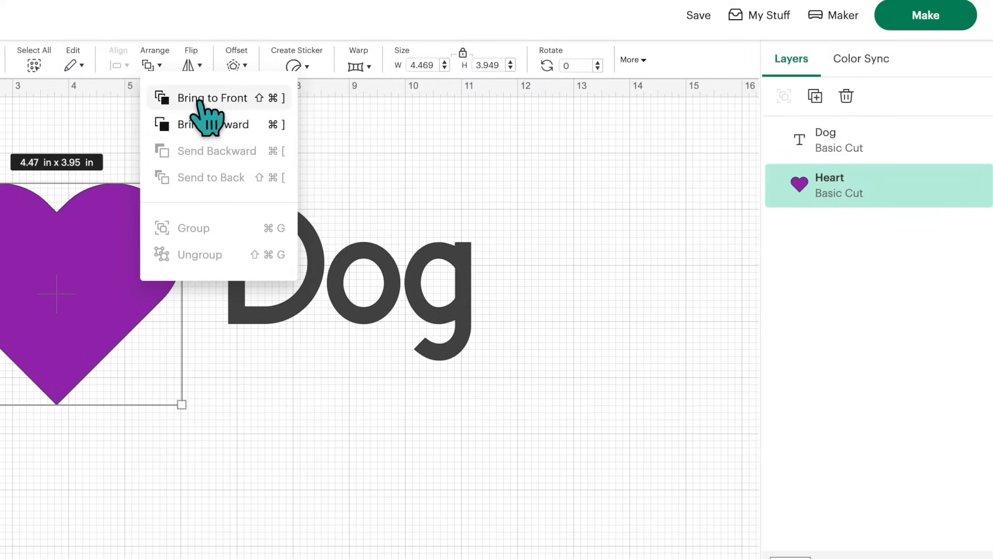
- Bring the purple heart to the front and move it over the Dog text, covering all but part of the g
click(207, 98)
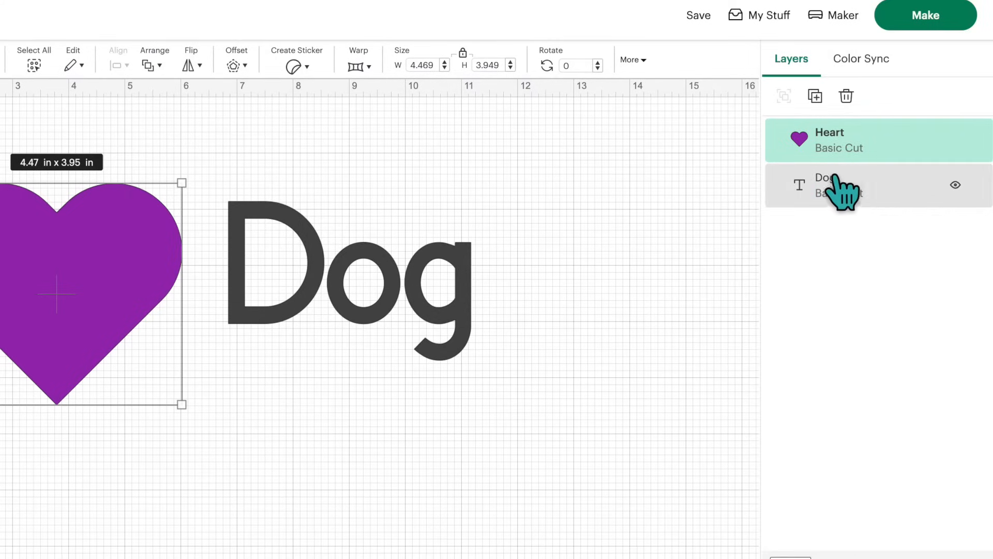
click(239, 319)
drag(93, 295, 330, 286)
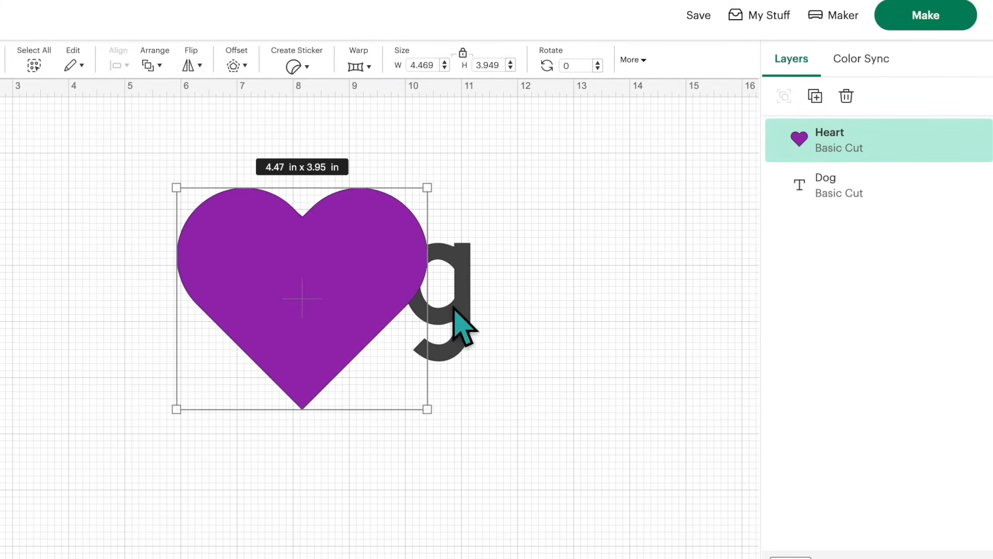
click(455, 310)
click(524, 313)
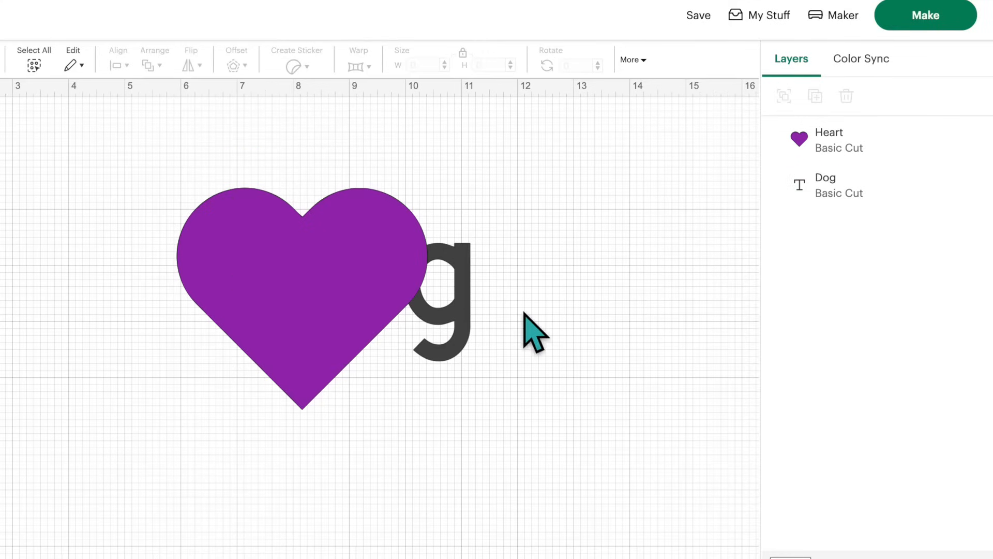
- Reorder the Dog layer above the Heart layer and move the text so its g overlaps the heart's left side
click(455, 313)
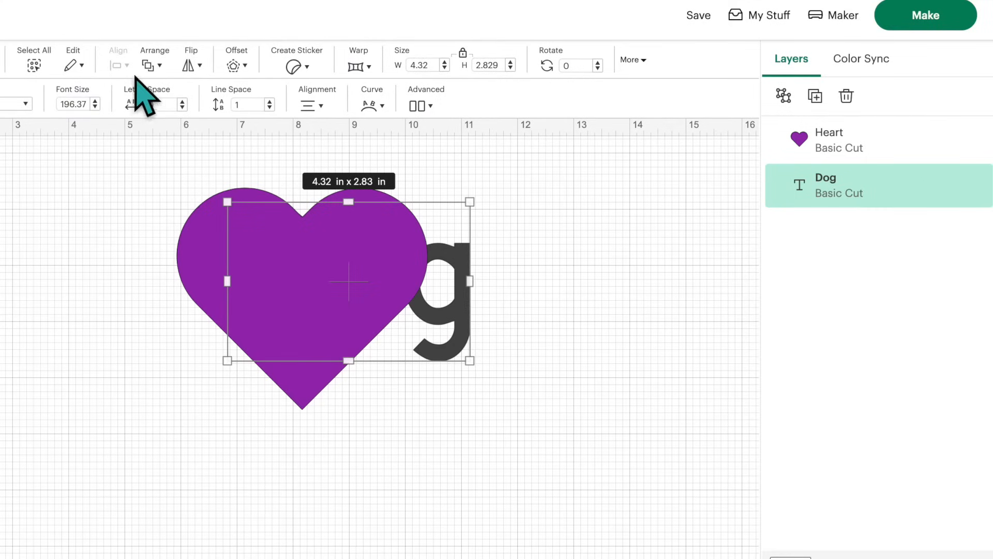
click(149, 65)
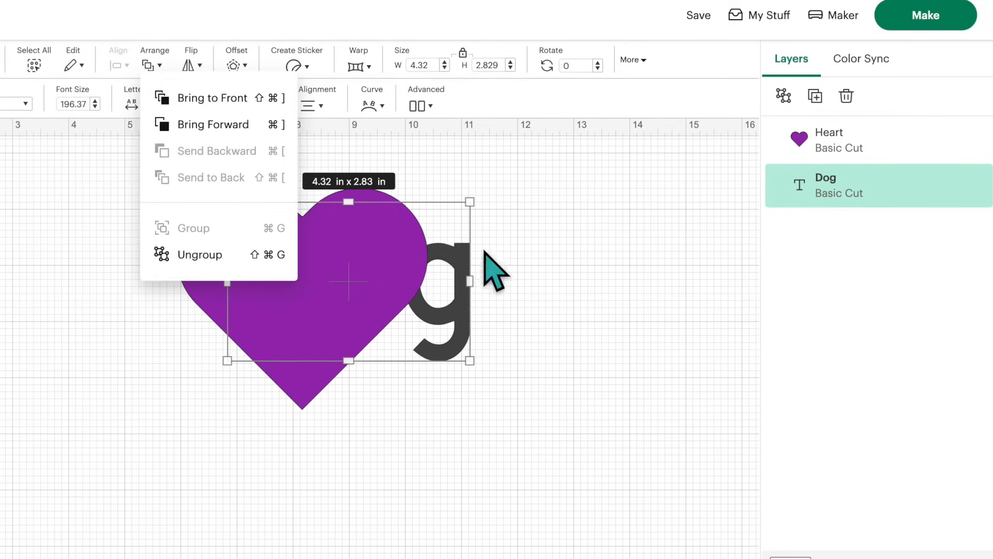
click(370, 308)
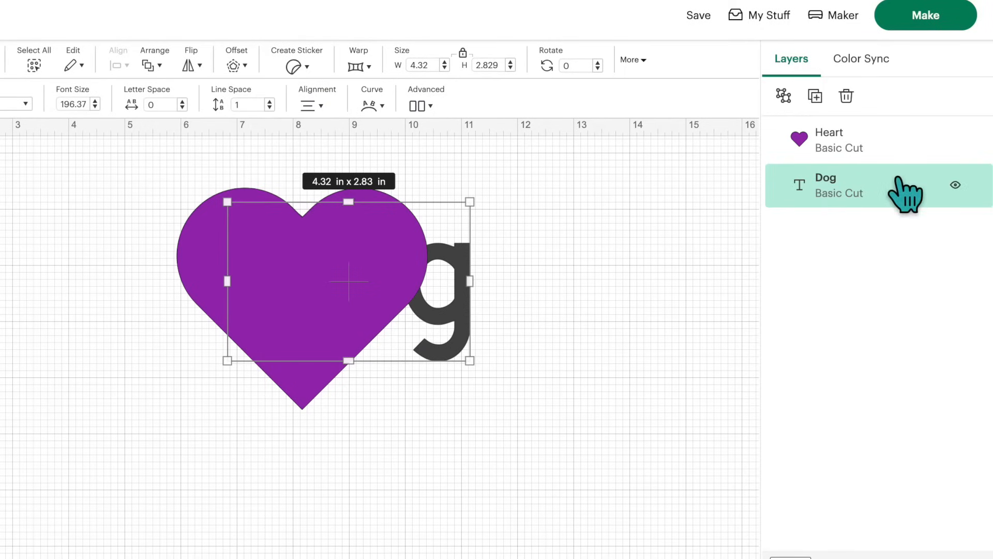
mouse_move(860, 184)
mouse_down()
mouse_move(841, 120)
mouse_move(823, 135)
mouse_up()
mouse_move(408, 290)
mouse_down()
mouse_move(443, 299)
mouse_move(417, 308)
mouse_up()
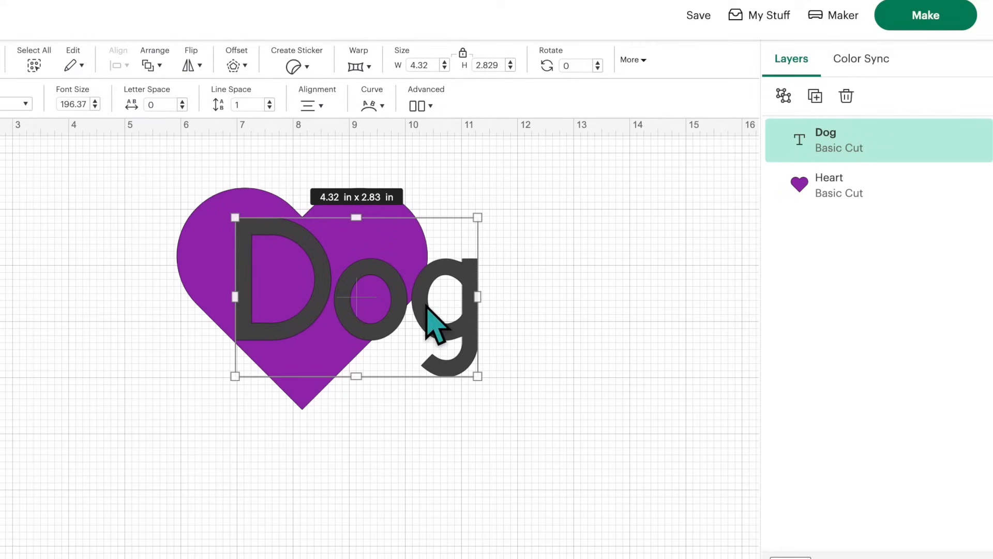
drag(426, 305, 214, 300)
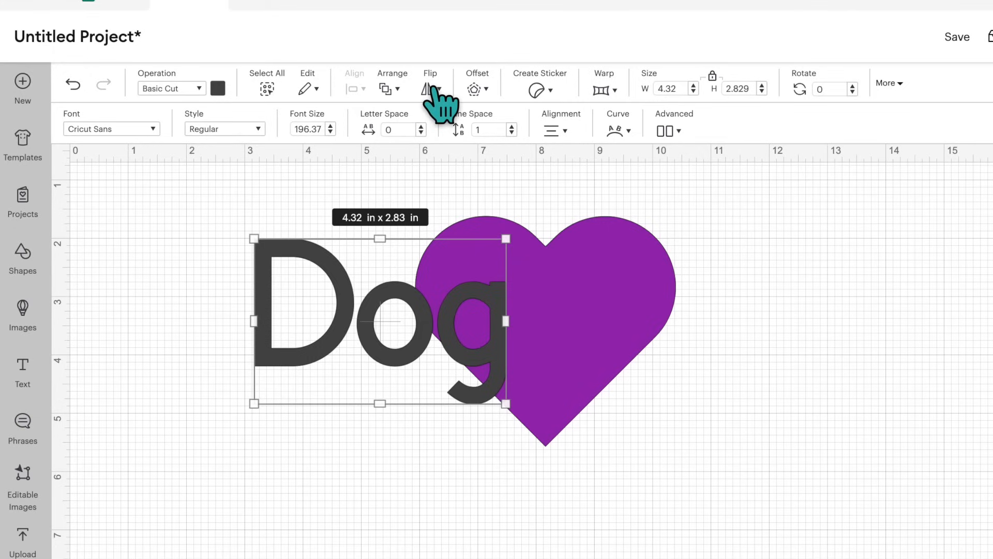
- Flip the Dog text horizontally and undo the flip
click(194, 66)
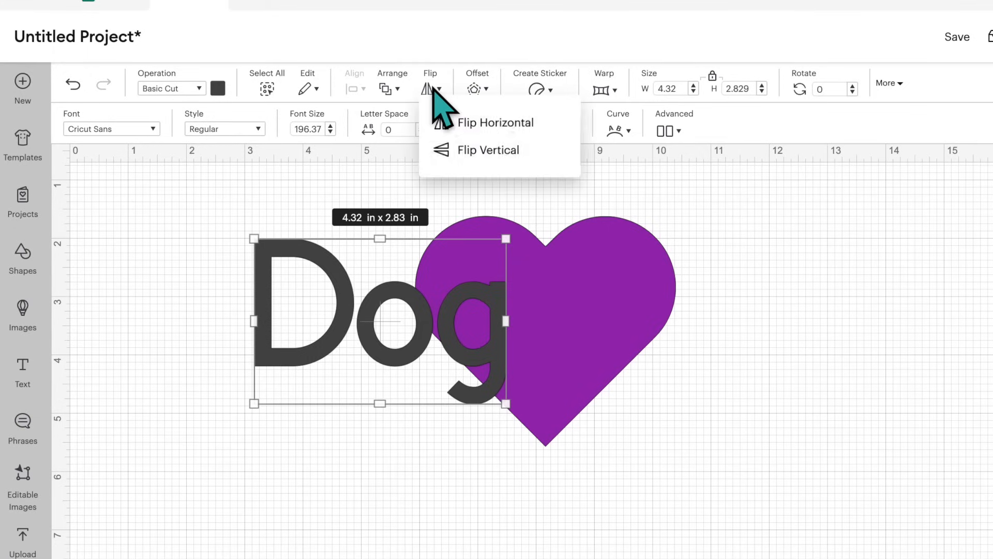
click(524, 129)
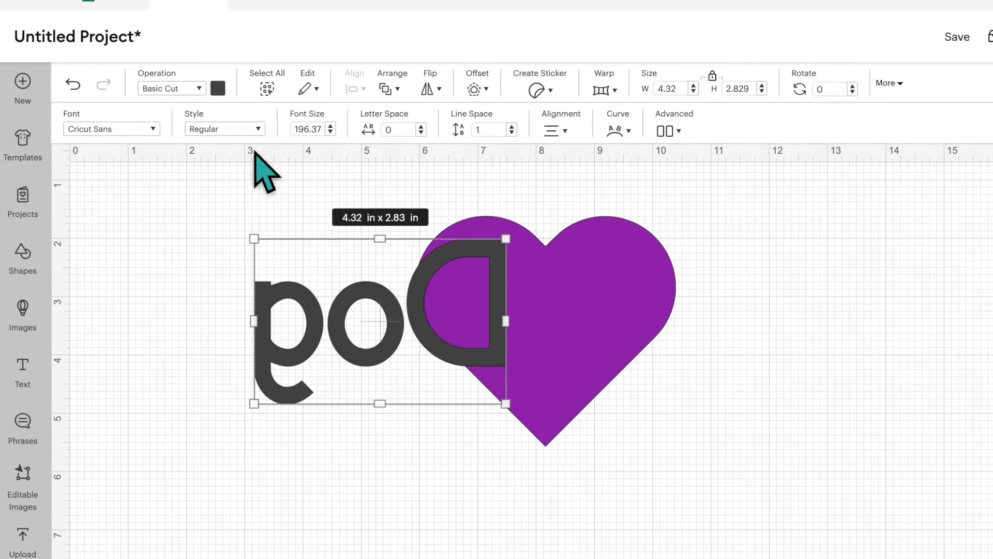
click(73, 85)
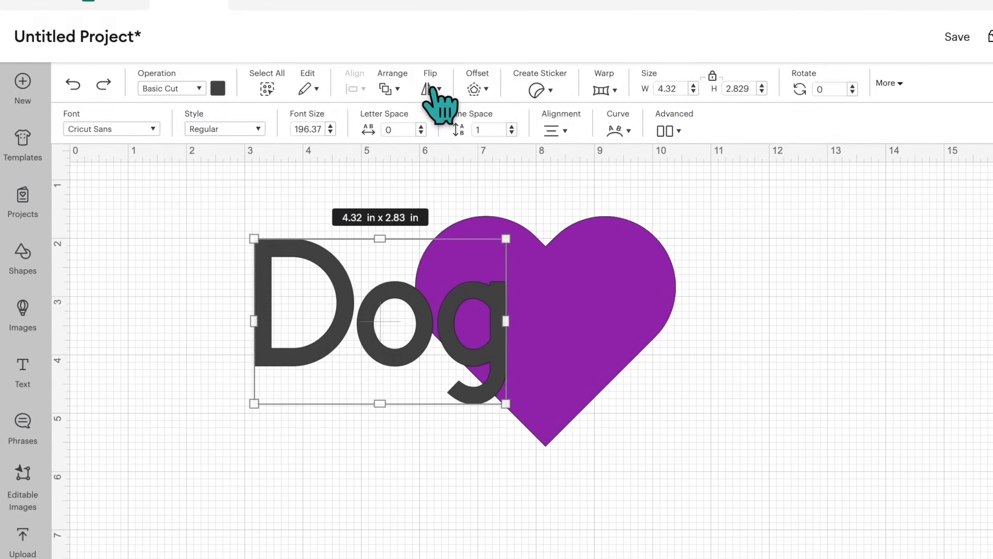
- Create a 0.181 in offset with rounded corners around the purple heart
click(459, 311)
click(475, 89)
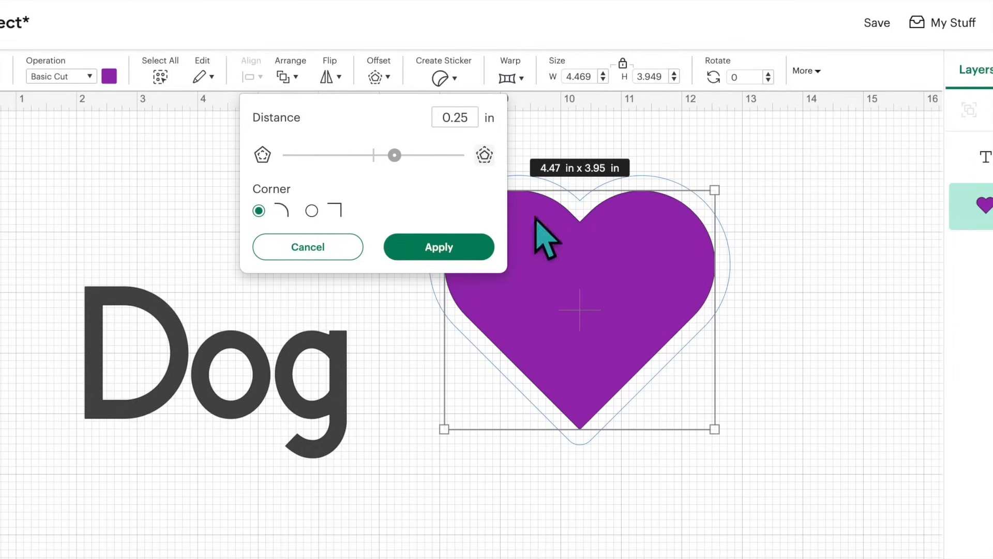
drag(394, 154, 378, 154)
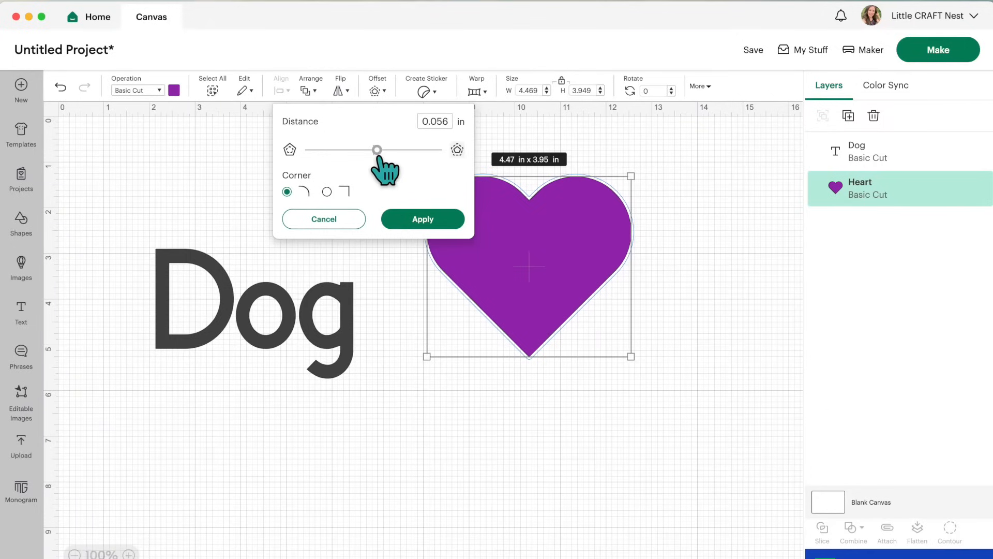
mouse_move(378, 154)
mouse_down()
mouse_move(402, 154)
mouse_move(384, 156)
mouse_up()
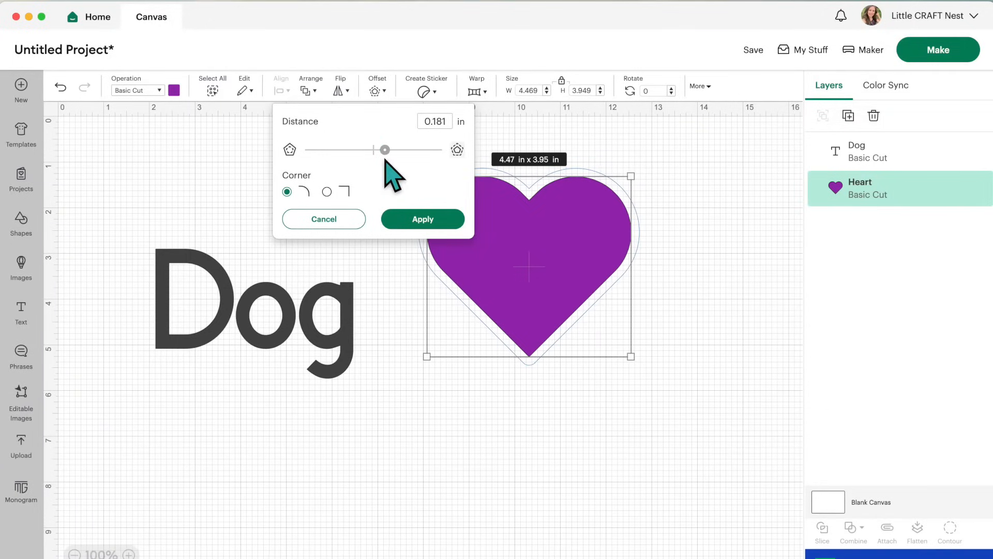
click(437, 219)
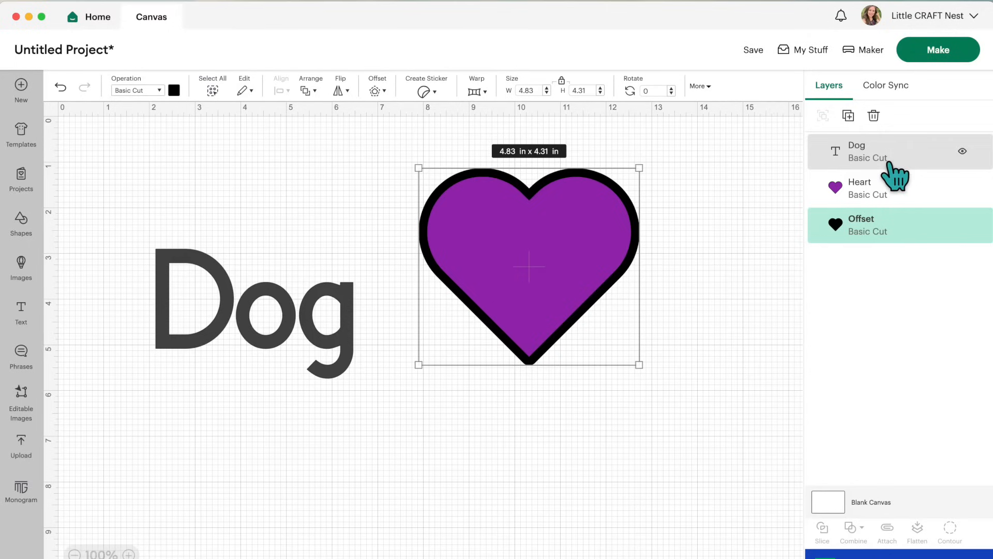
click(693, 235)
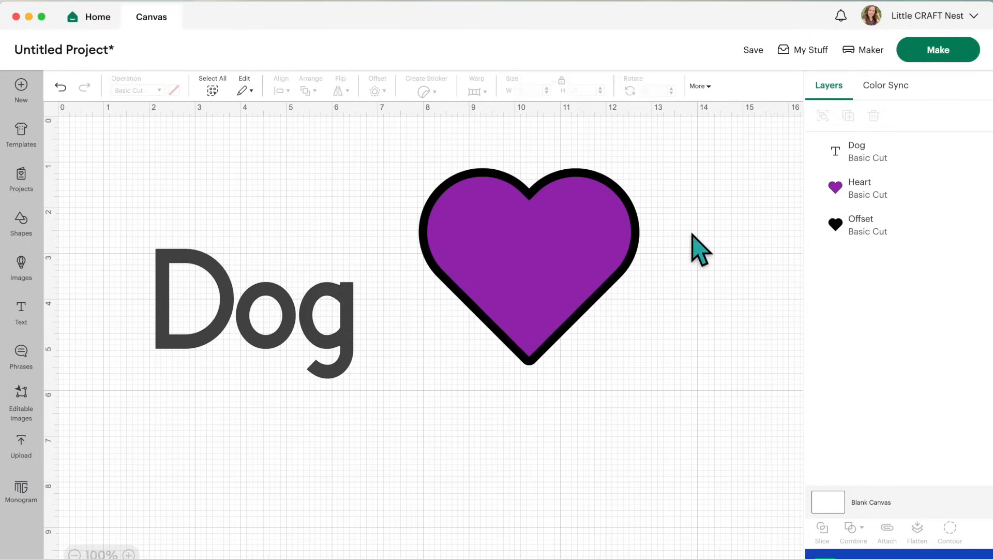
- Move the purple heart partly off its black offset and open the Create Sticker options for it
click(572, 222)
drag(572, 222, 450, 288)
click(610, 252)
drag(610, 252, 587, 262)
drag(402, 278, 577, 217)
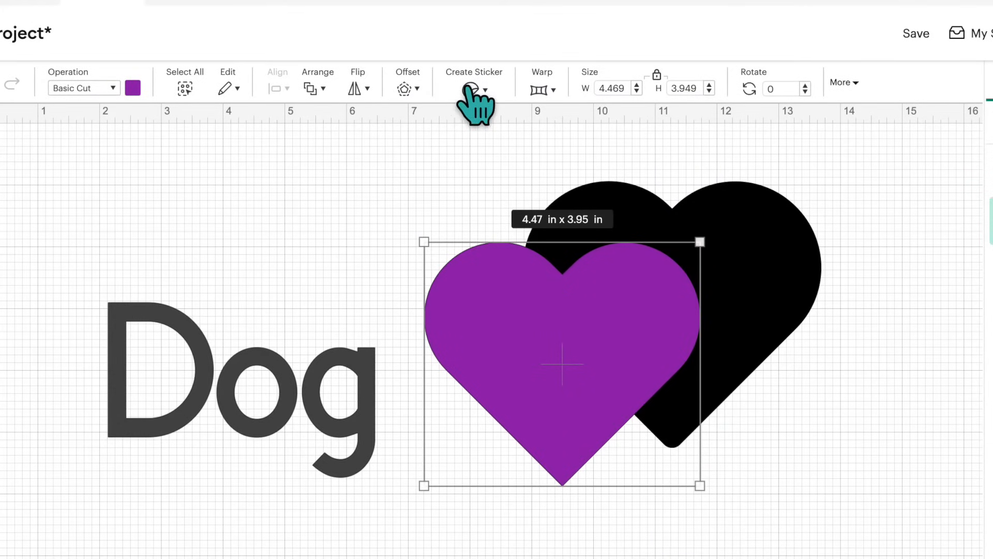
click(470, 90)
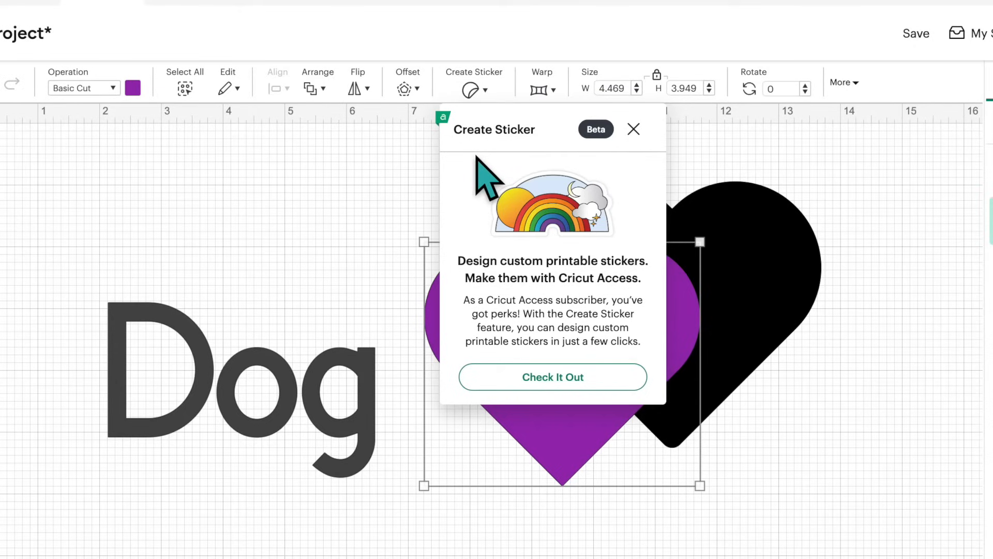
- Try warp styles 17 and 16 on the Dog text
click(228, 391)
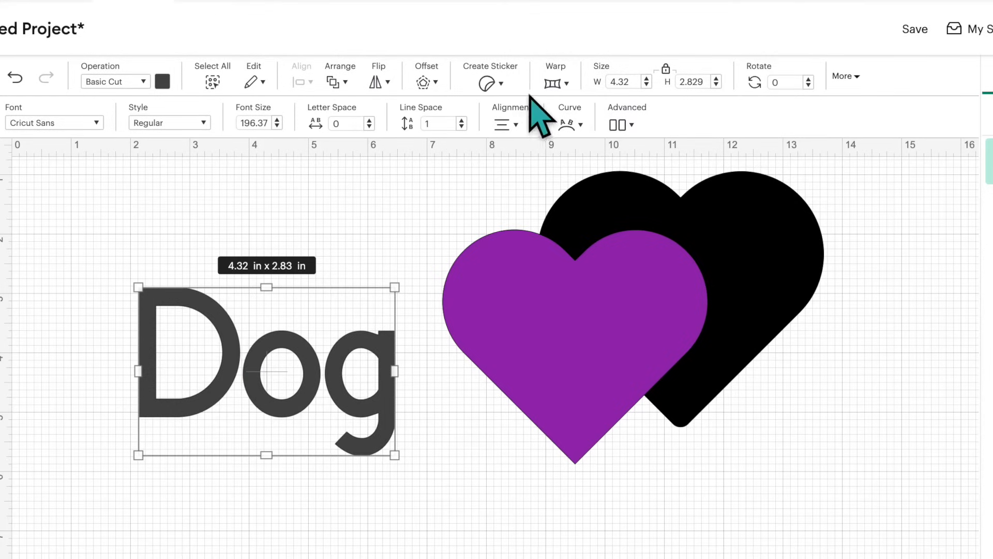
click(565, 83)
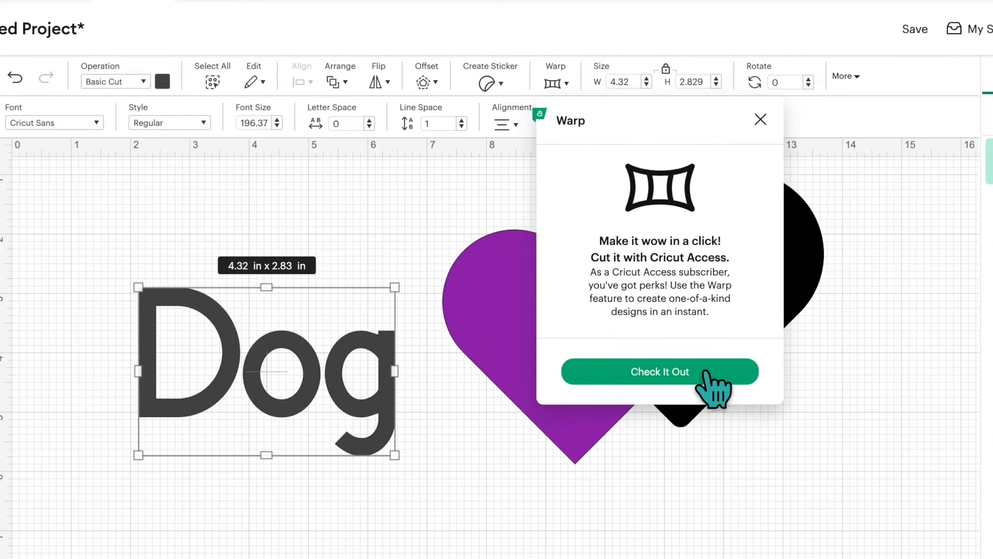
click(644, 380)
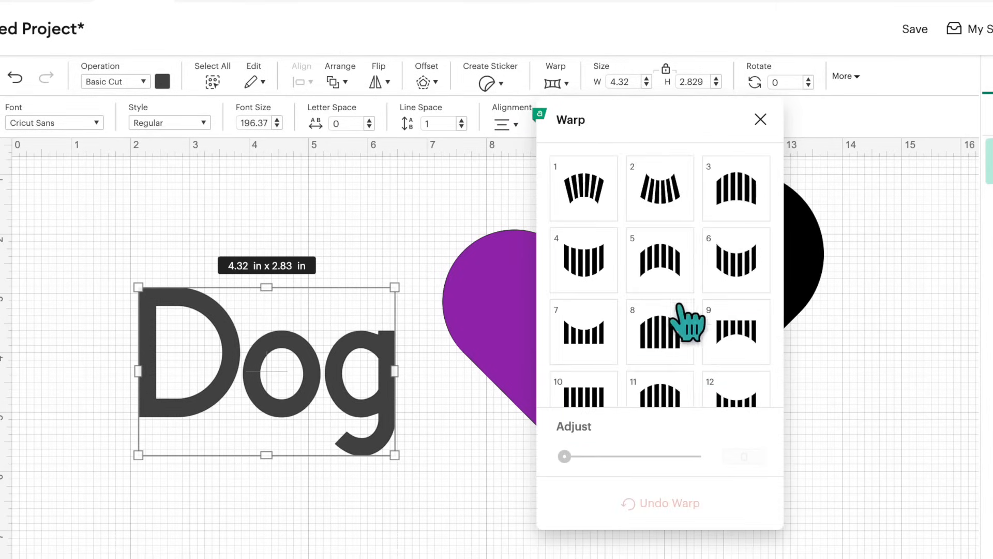
scroll(706, 340, down, 4)
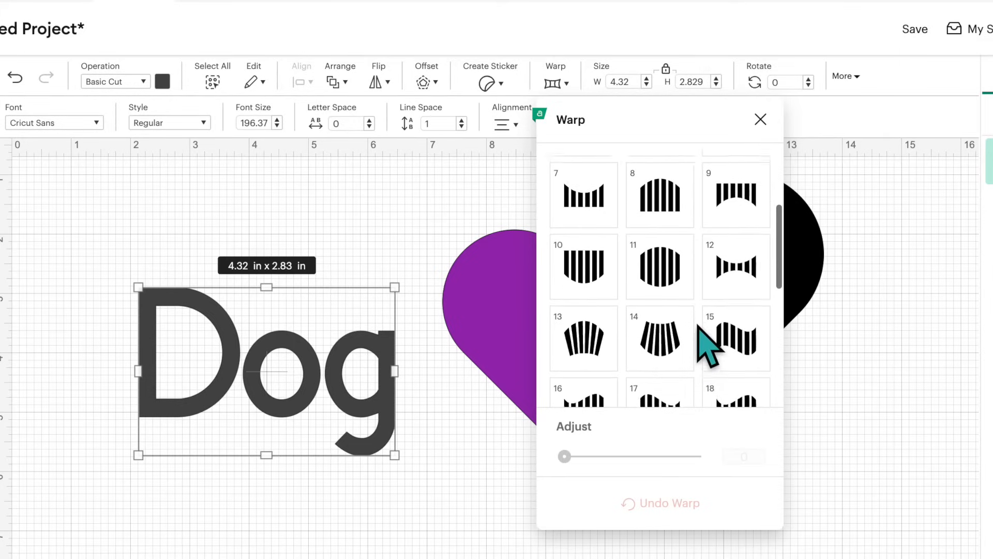
click(654, 347)
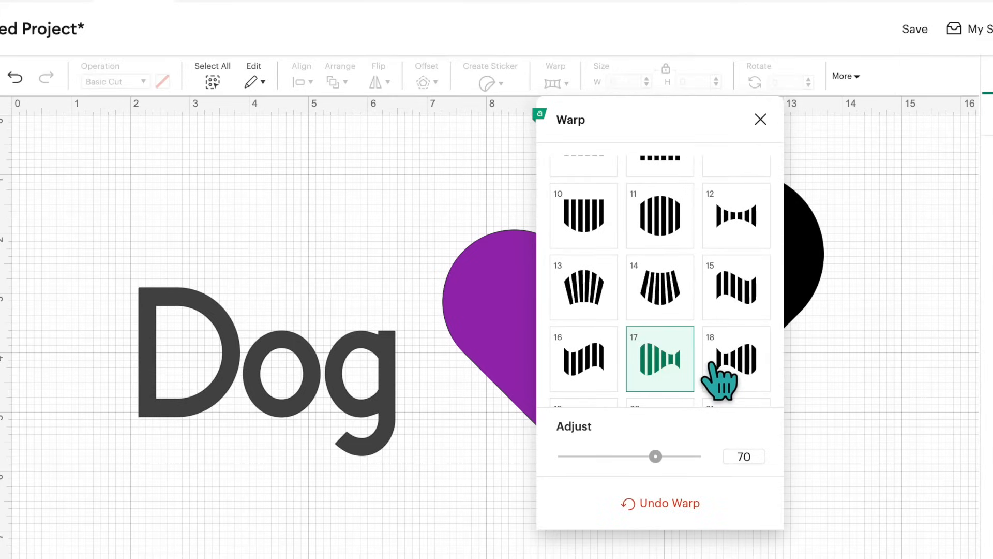
click(564, 362)
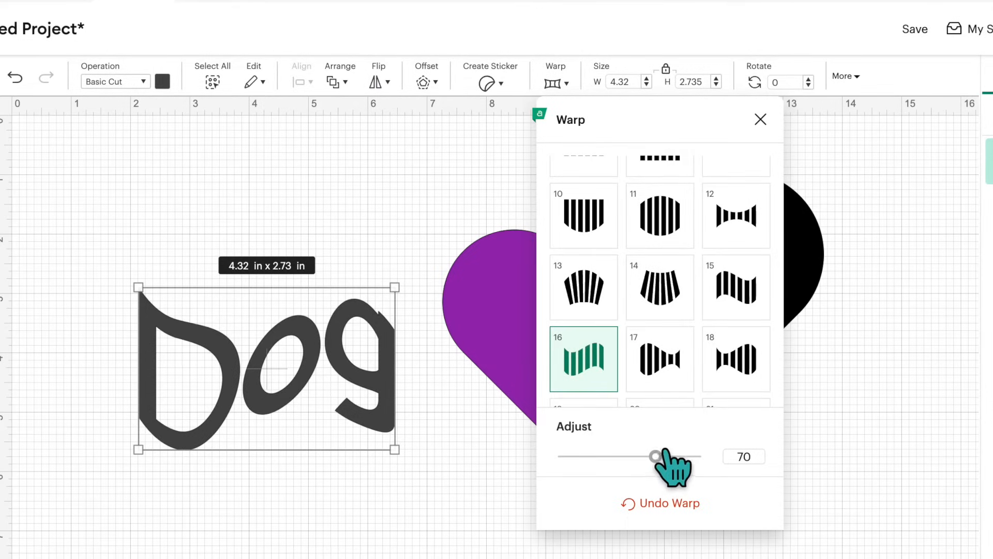
scroll(658, 362, up, 3)
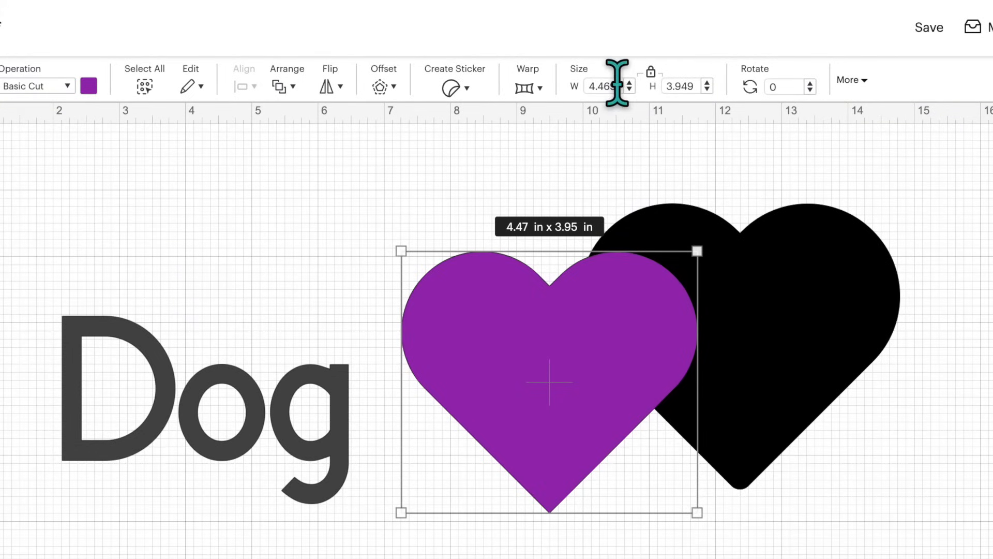
- Set the purple heart's width to 4 in with locked proportions and shift it slightly
click(538, 89)
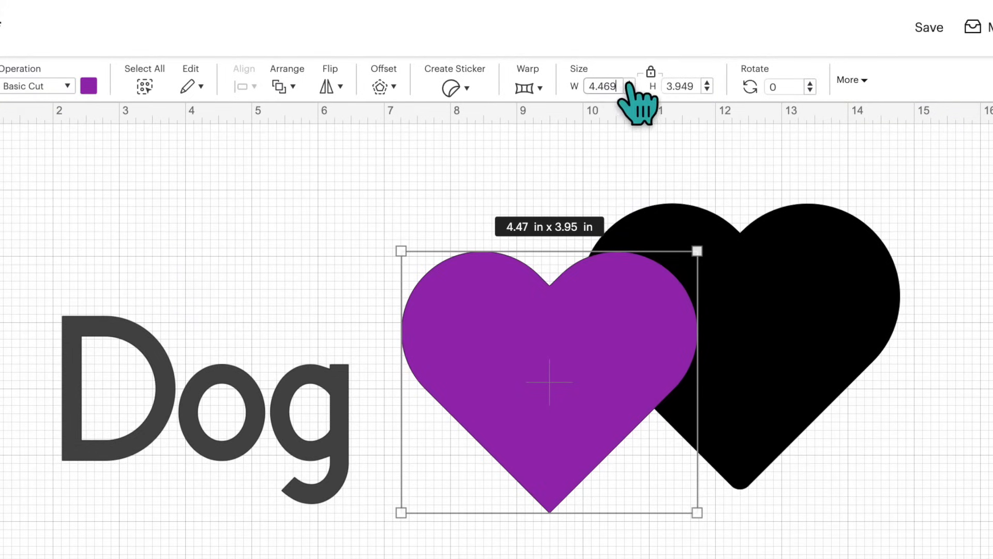
drag(620, 86, 590, 86)
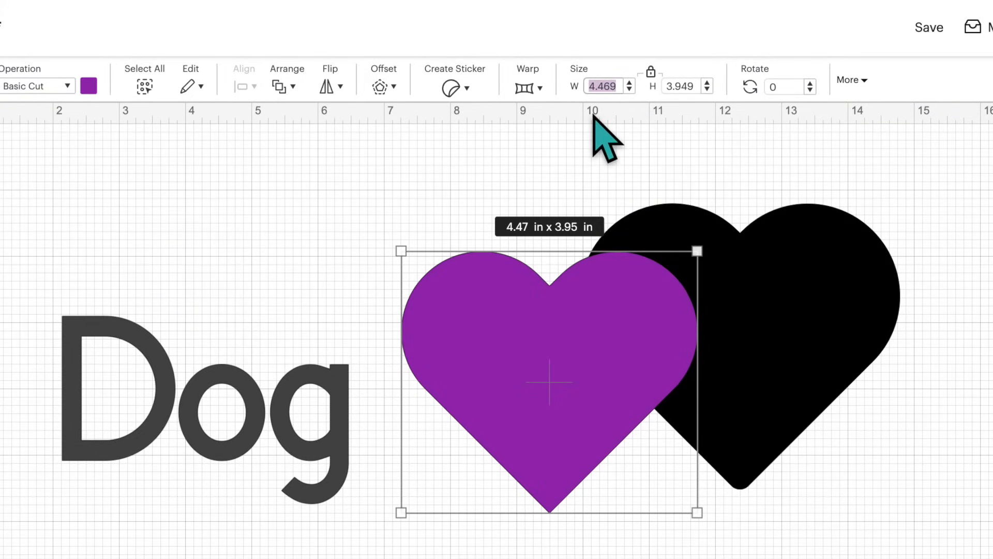
text(4)
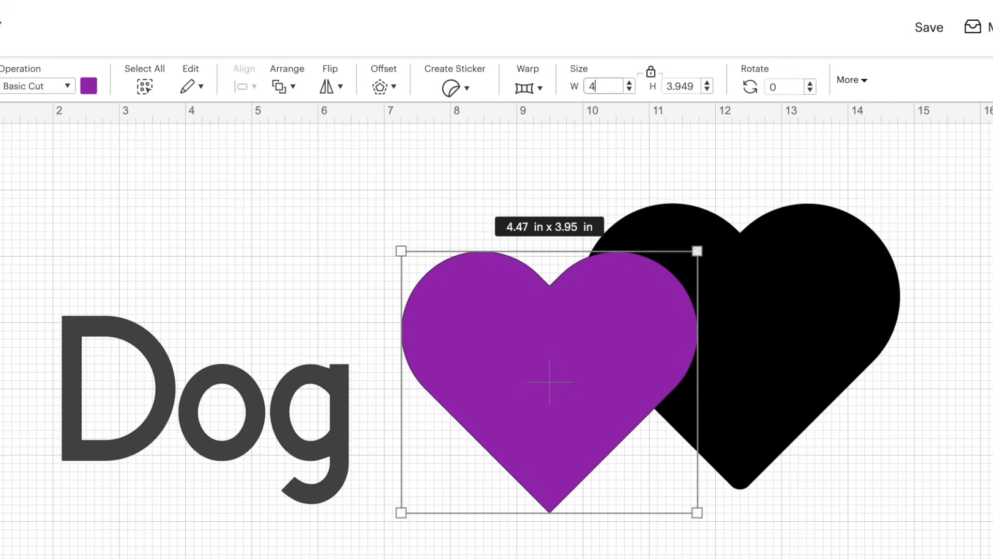
key(Return)
drag(516, 350, 548, 341)
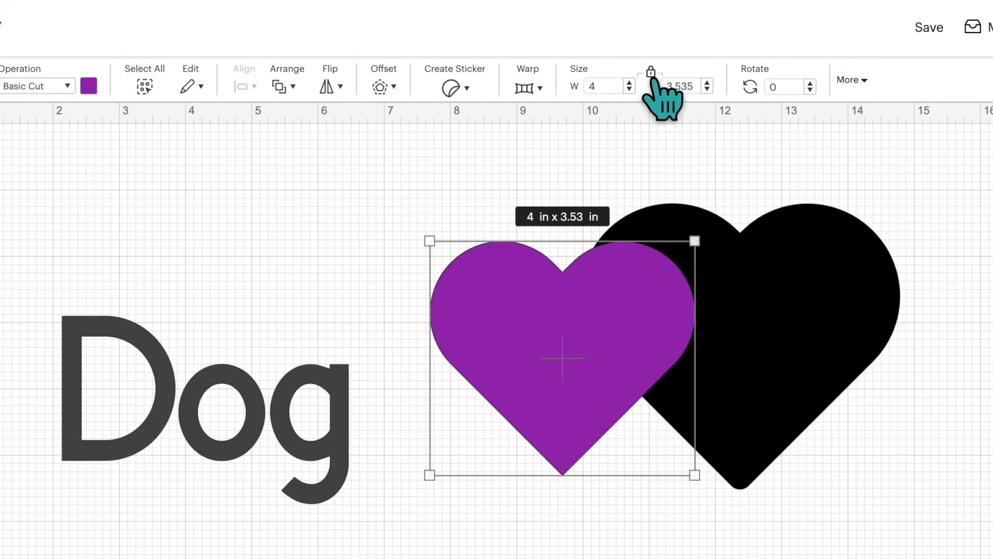
- Unlock the purple heart's proportions and shrink it freehand to about 3.57 by 3.05 in
click(650, 74)
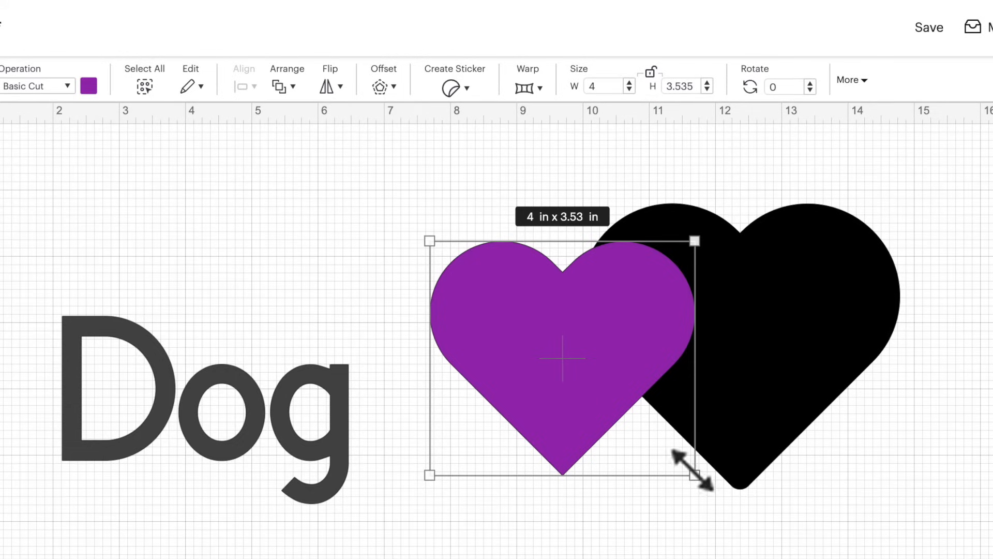
drag(692, 471, 658, 427)
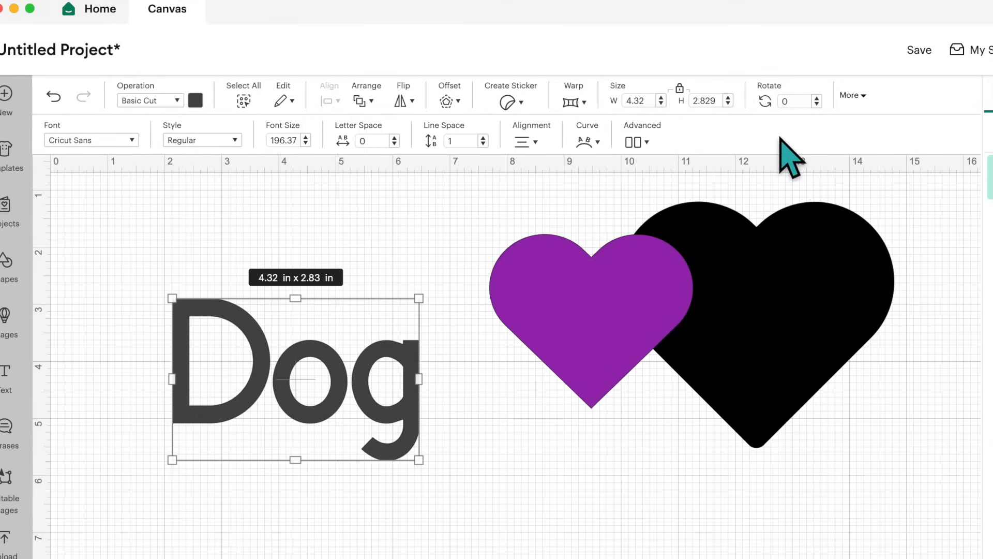
- Set the Dog text's rotation to 90 degrees
click(787, 101)
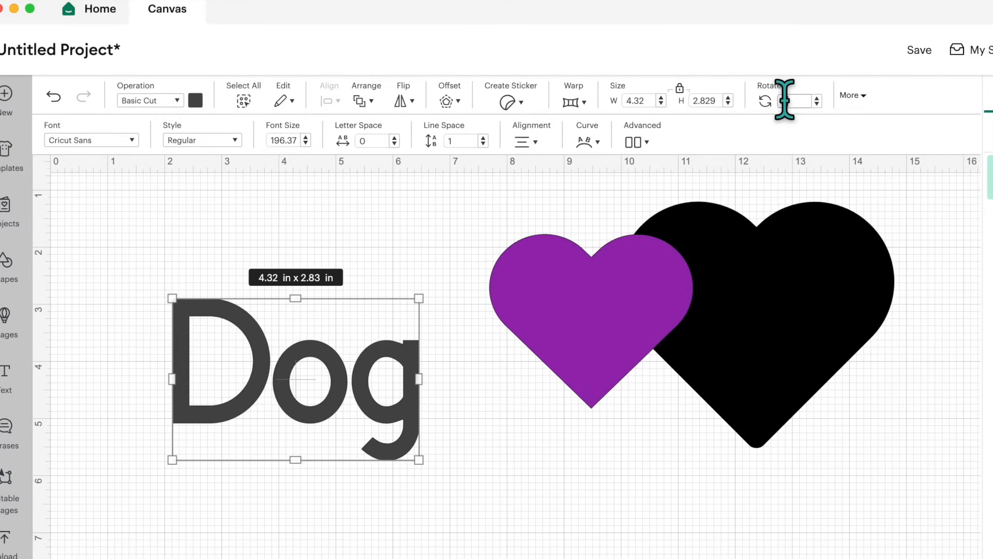
key(BackSpace)
text(90)
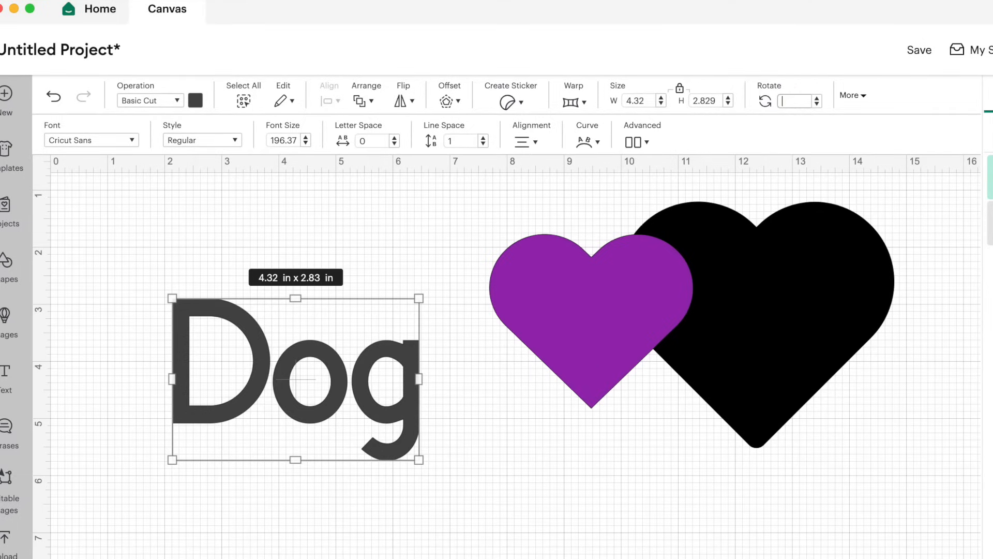
key(Return)
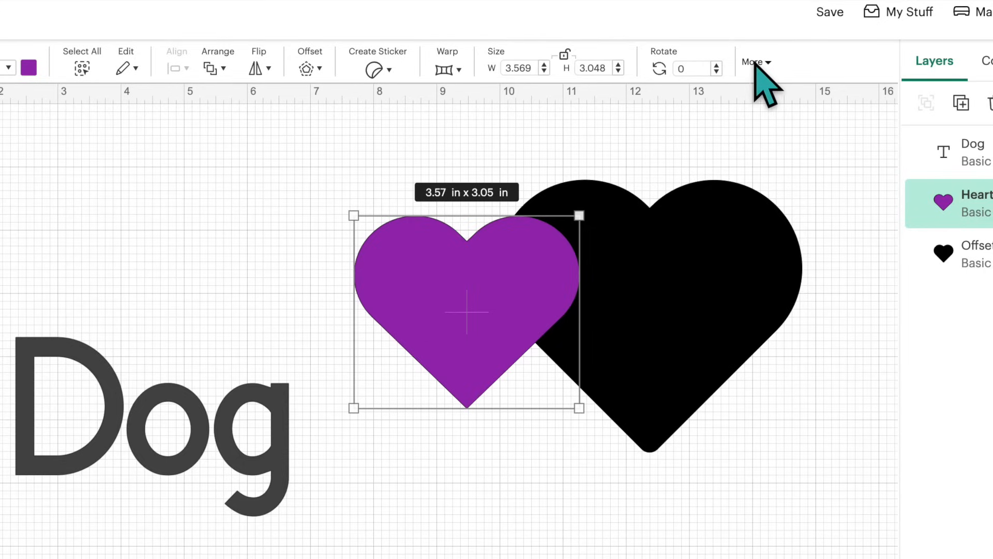
- Move the purple heart to the canvas's upper-left area, to about X 1.08 and Y 1.06
click(755, 63)
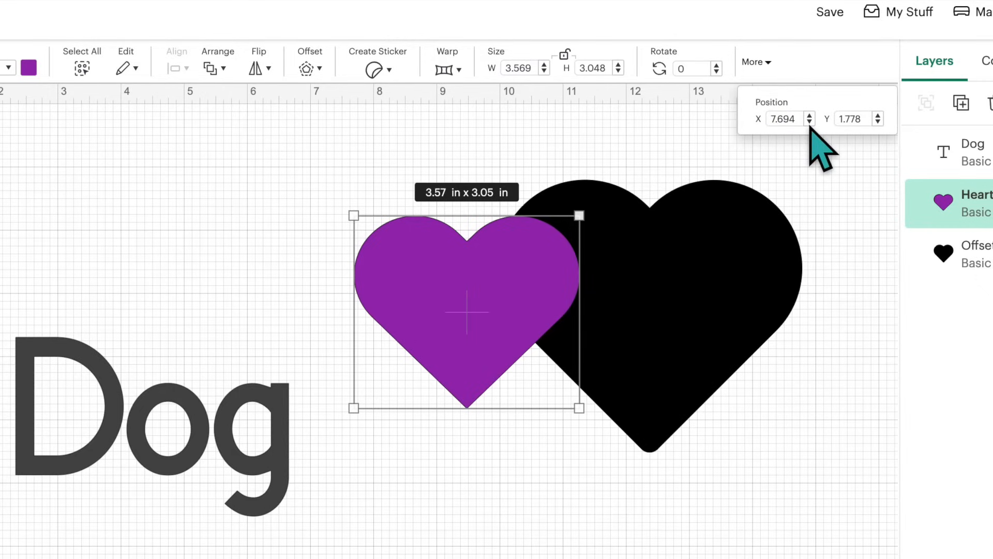
click(496, 387)
drag(502, 313, 82, 269)
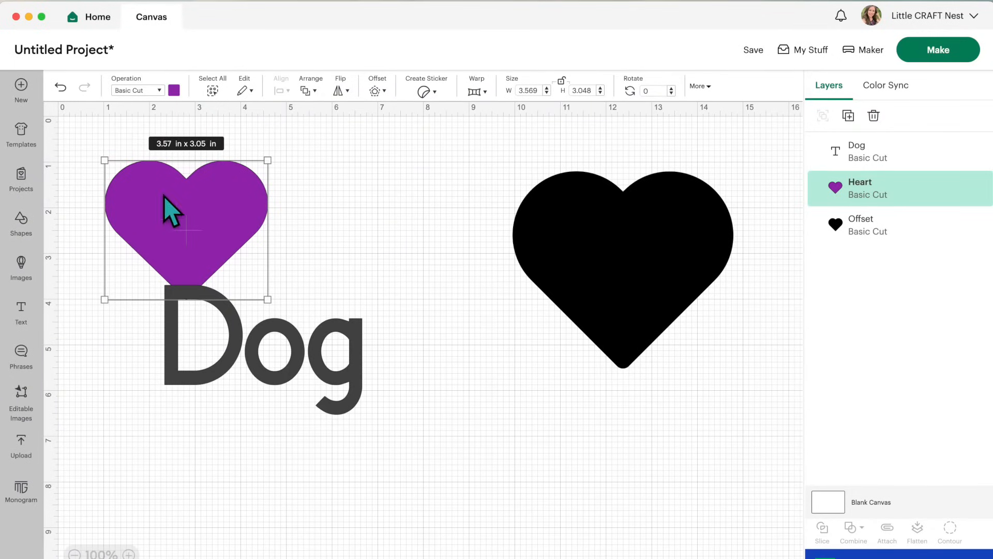
drag(12, 219, 6, 221)
drag(157, 200, 176, 211)
- Set the purple heart's position to X 1 and Y 1
click(705, 87)
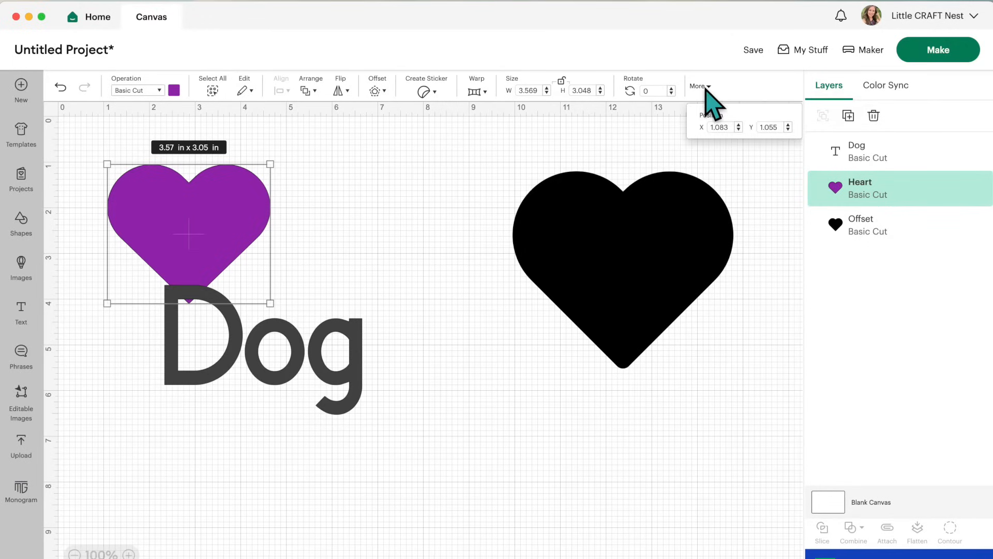
double_click(710, 127)
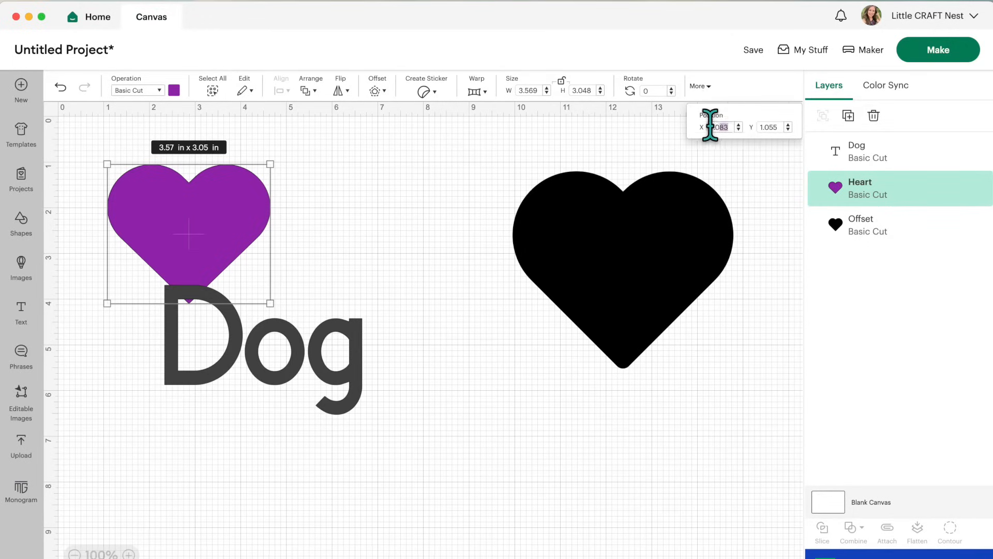
text(1)
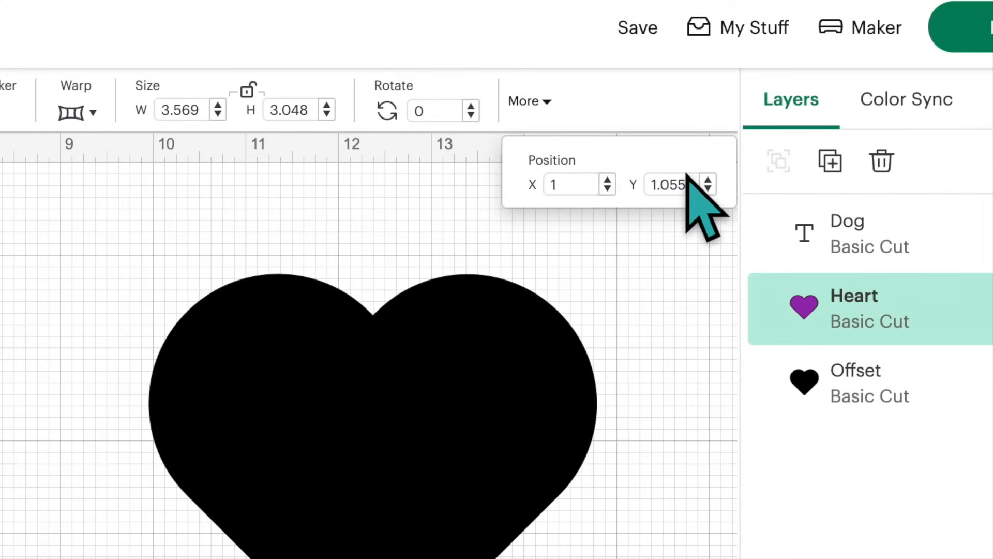
double_click(684, 184)
text(1)
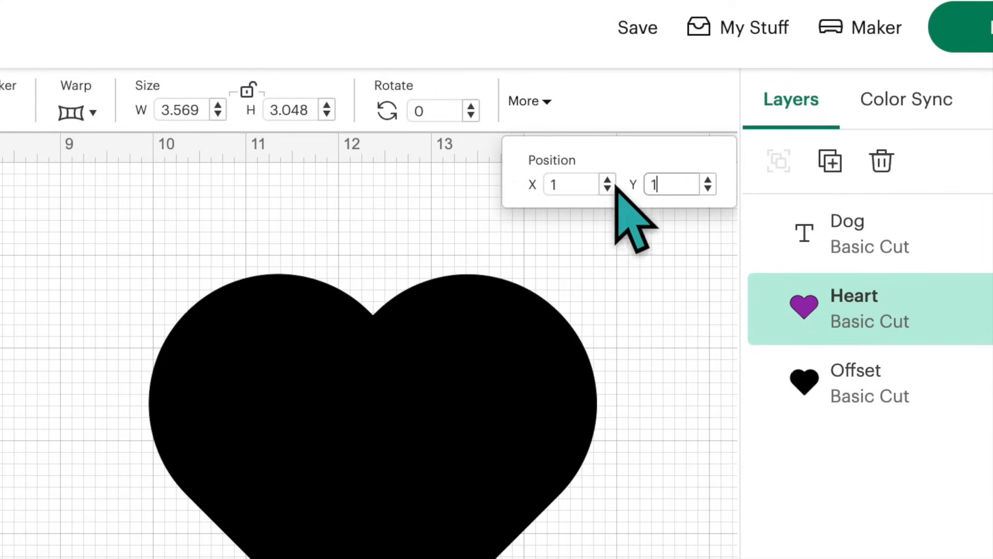
click(684, 256)
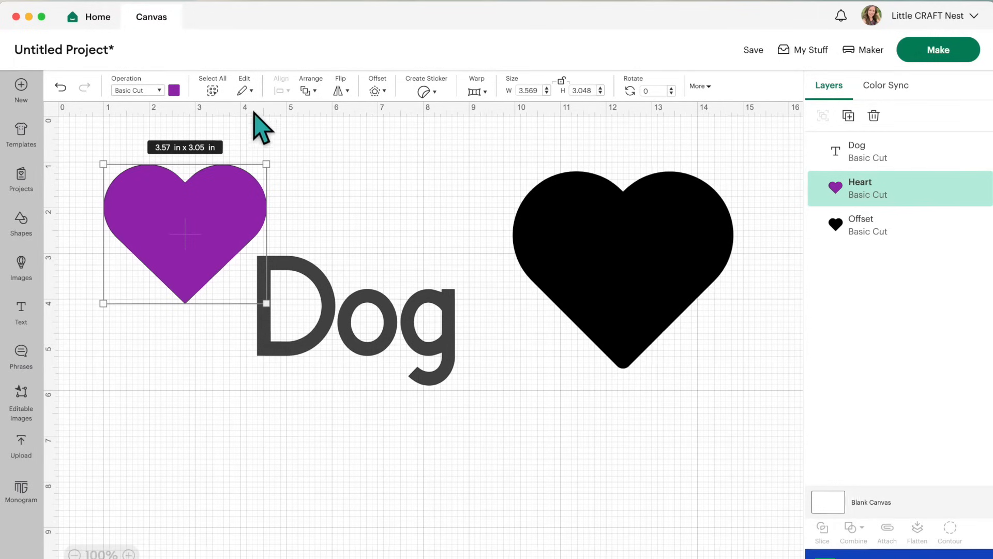
- Hide the canvas grid, move the Dog text down and to the right, and lower the purple heart by about 1 in
click(73, 154)
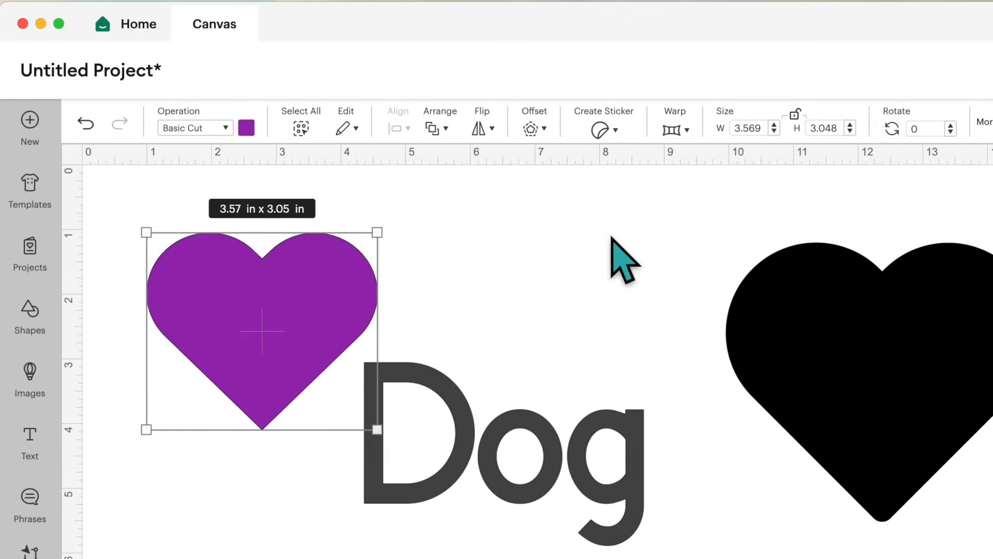
drag(543, 452, 638, 510)
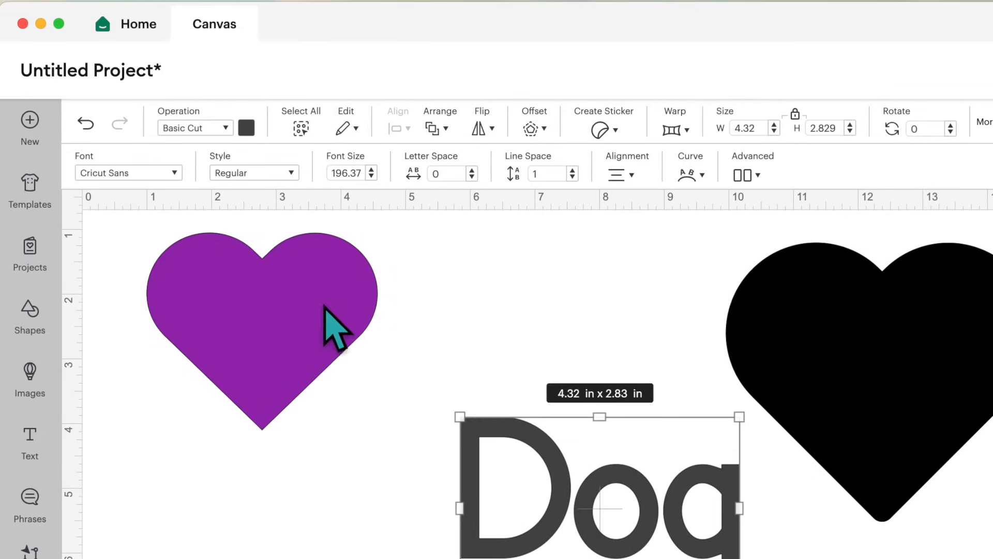
drag(331, 320, 336, 378)
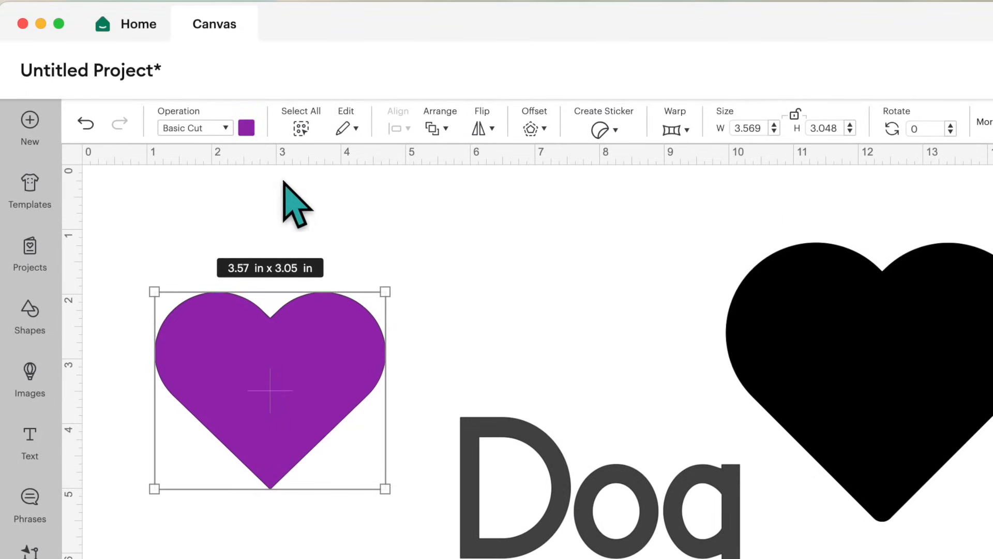
- Cycle the canvas grid through major lines only back to the full grid and deselect the purple heart
click(73, 155)
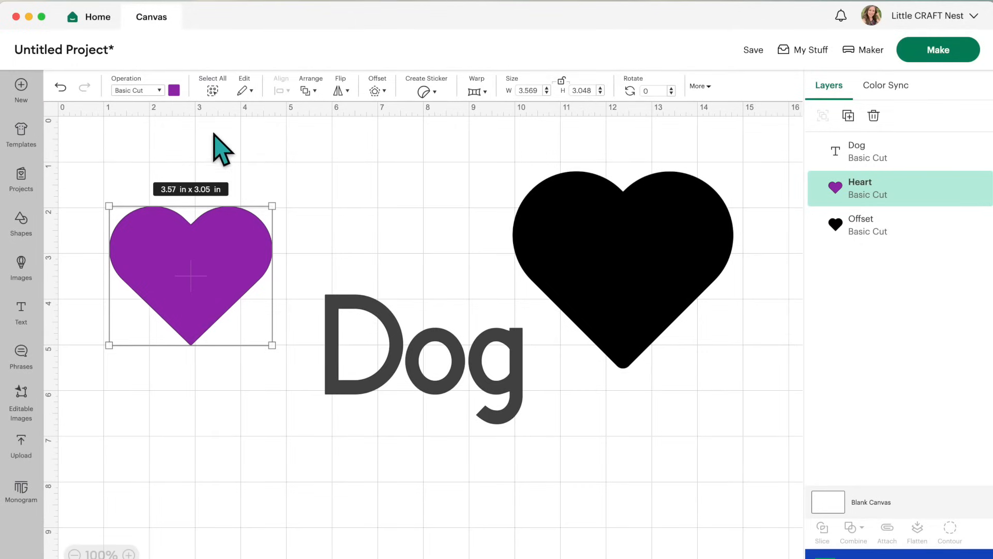
click(49, 109)
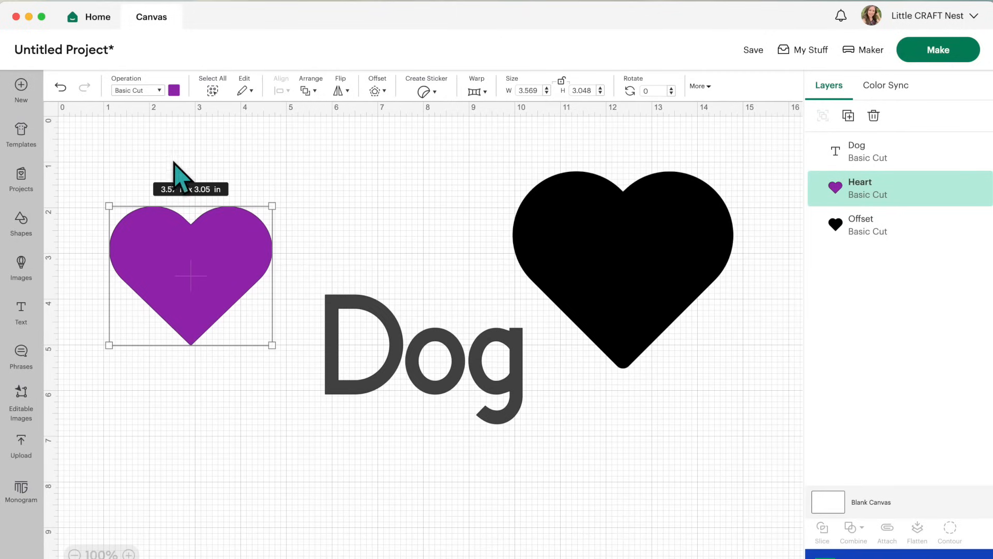
click(284, 164)
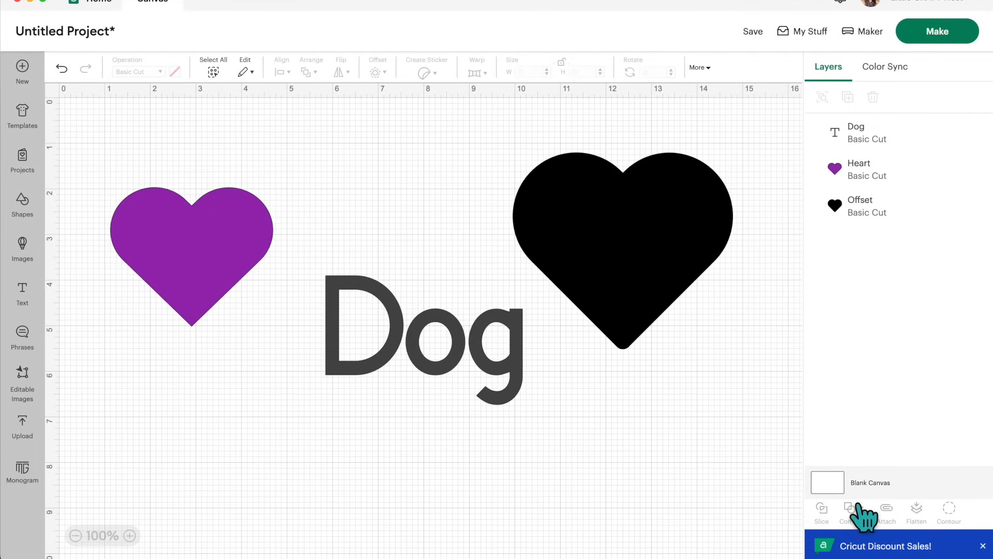
- Set the blank canvas background color to light blue
click(832, 483)
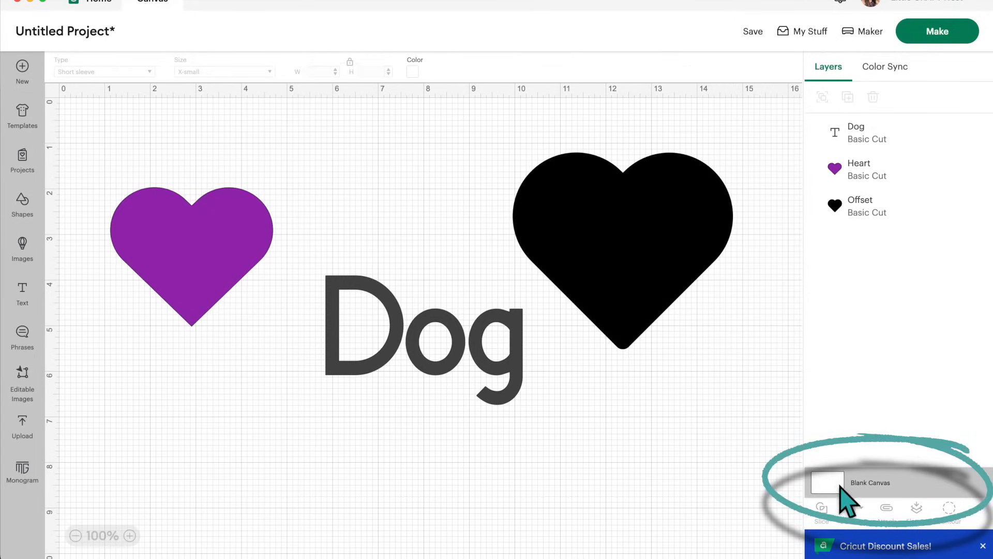
click(413, 73)
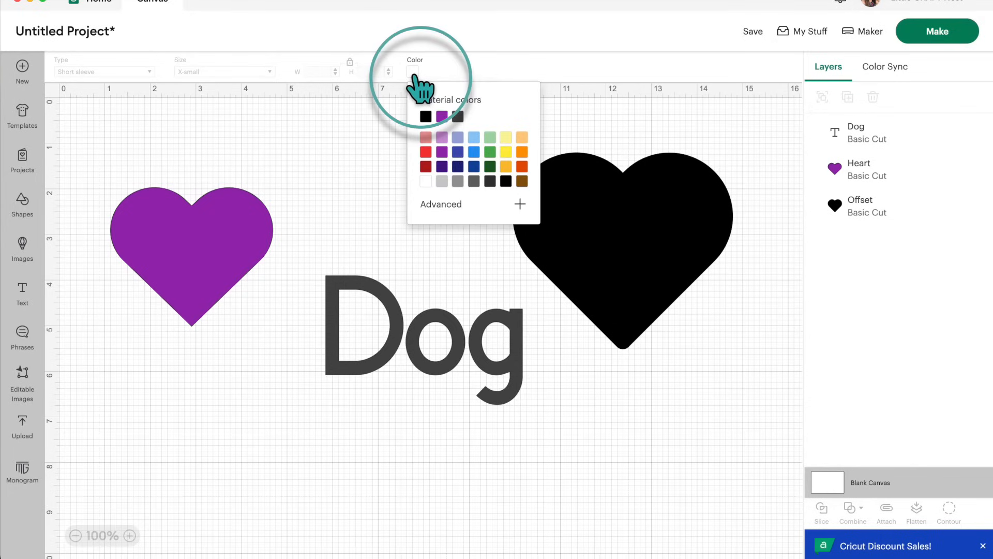
click(473, 137)
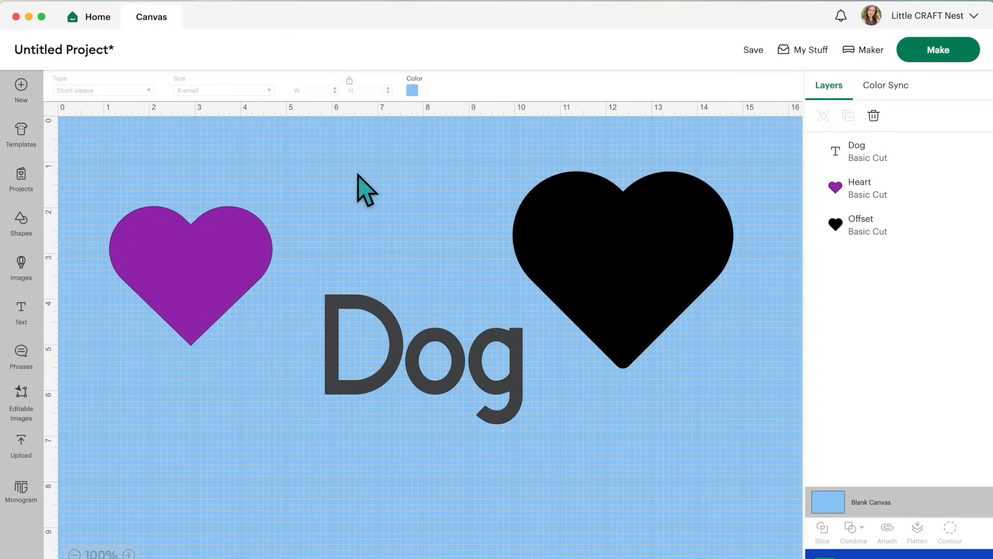
- Move the purple heart slightly up, shrink it to about 3.36 by 2.97 in, and shift the Dog text up
drag(221, 253, 234, 233)
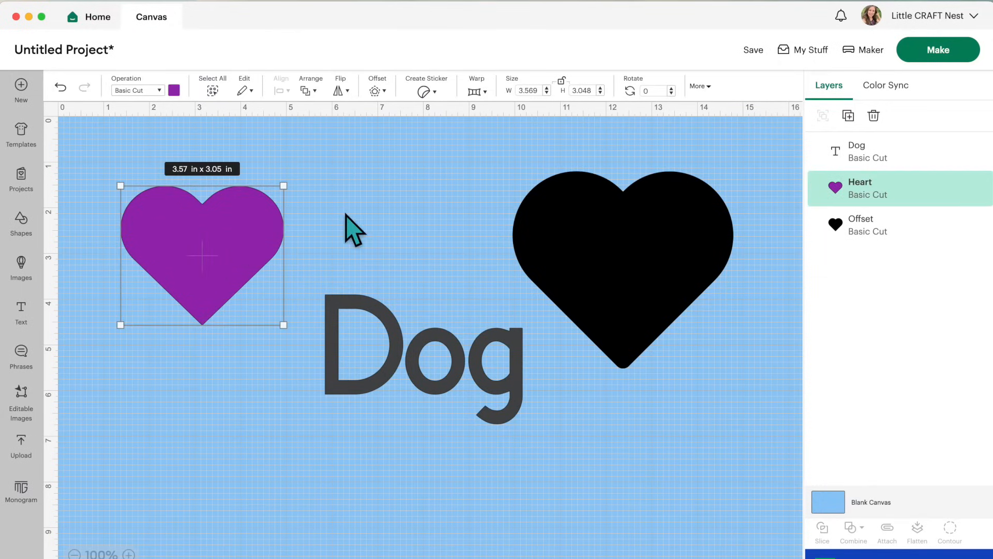
mouse_move(279, 322)
mouse_down()
mouse_move(290, 339)
mouse_move(270, 319)
mouse_up()
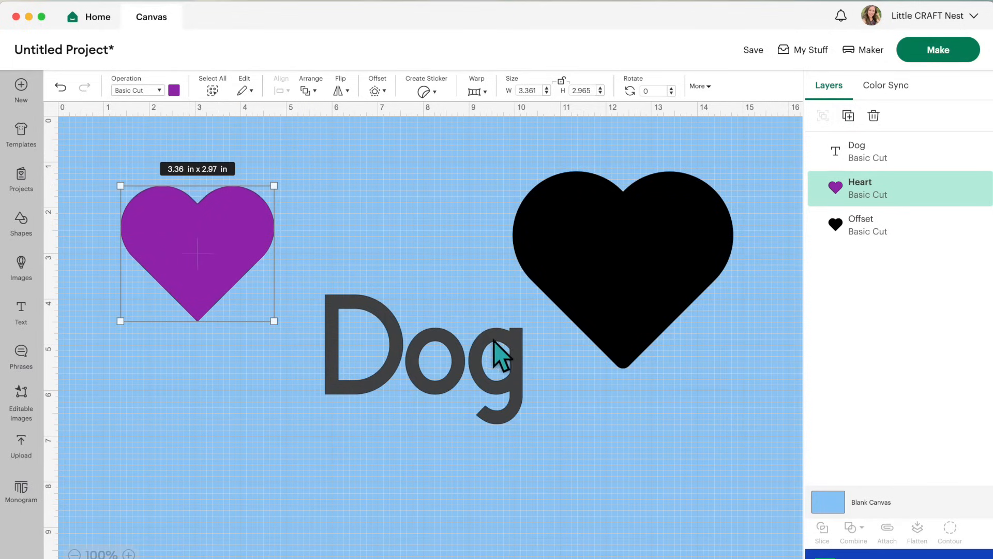
drag(496, 364, 471, 312)
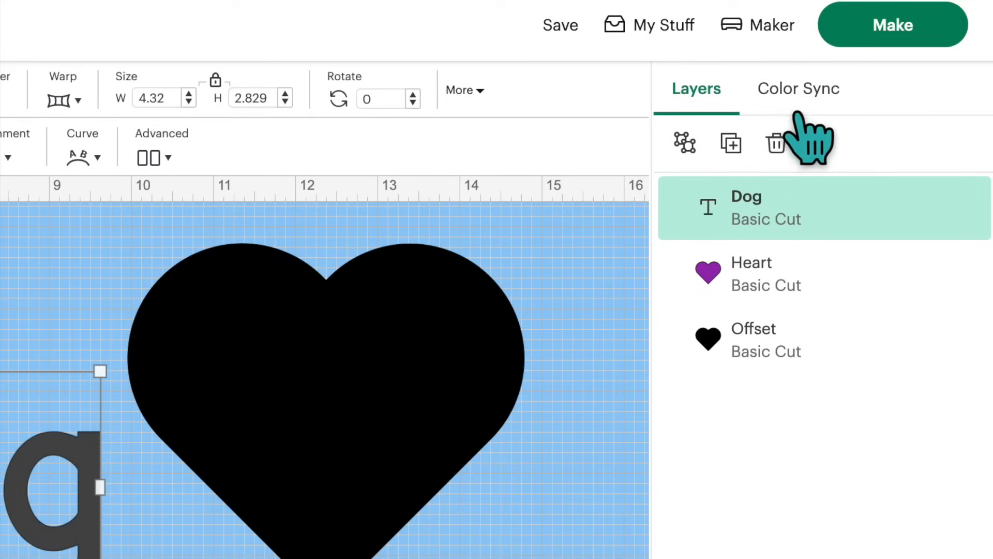
- Use Color Sync to merge the Dog text into the black #000000 group and return to the layer list
click(817, 91)
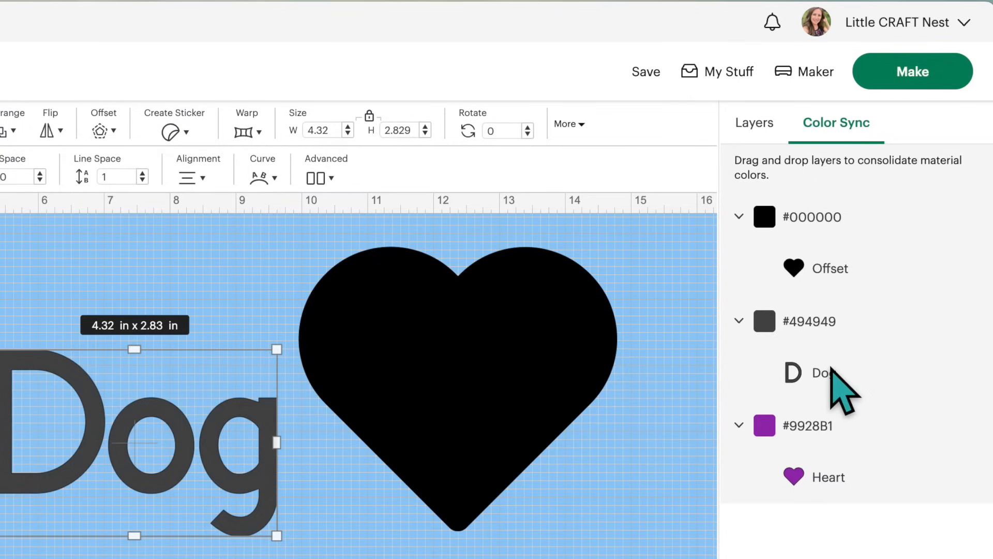
drag(829, 369, 731, 230)
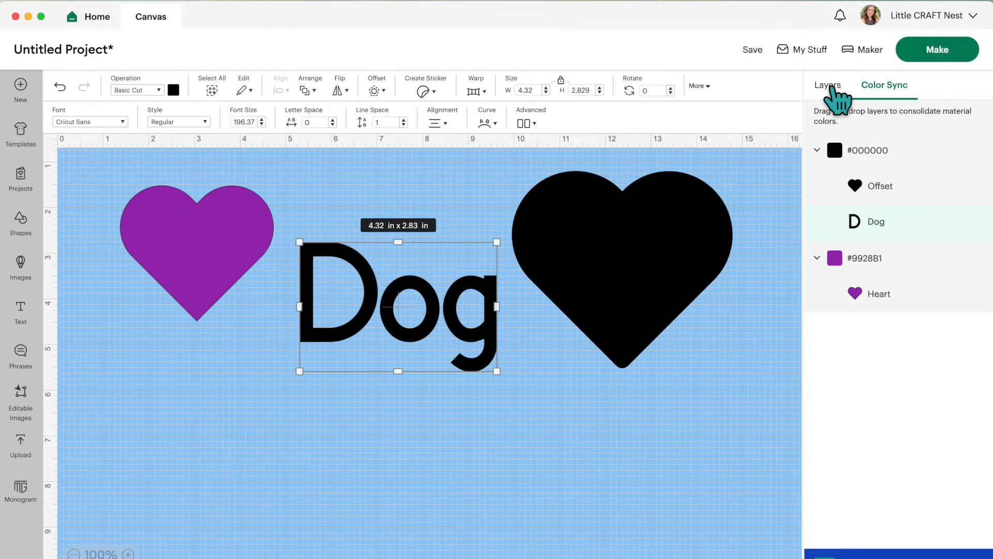
click(830, 85)
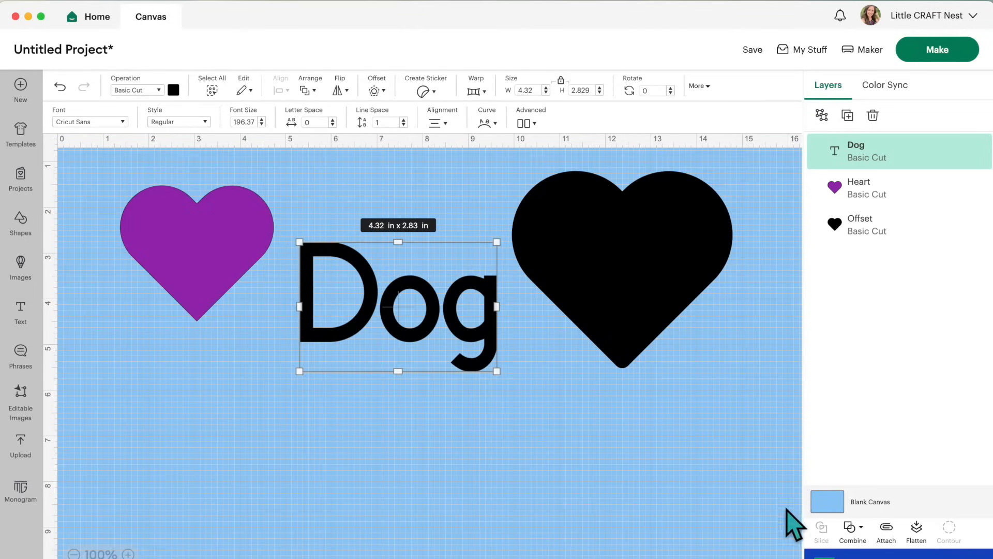
- Lower the purple heart slightly and enlarge it to about 4.51 by 4.15 in
click(211, 290)
drag(210, 290, 210, 317)
drag(261, 340, 319, 395)
- Place the Dog text over the purple heart, shrink it to about 2.92 by 1.91 in, and center it inside the heart
drag(468, 333, 346, 323)
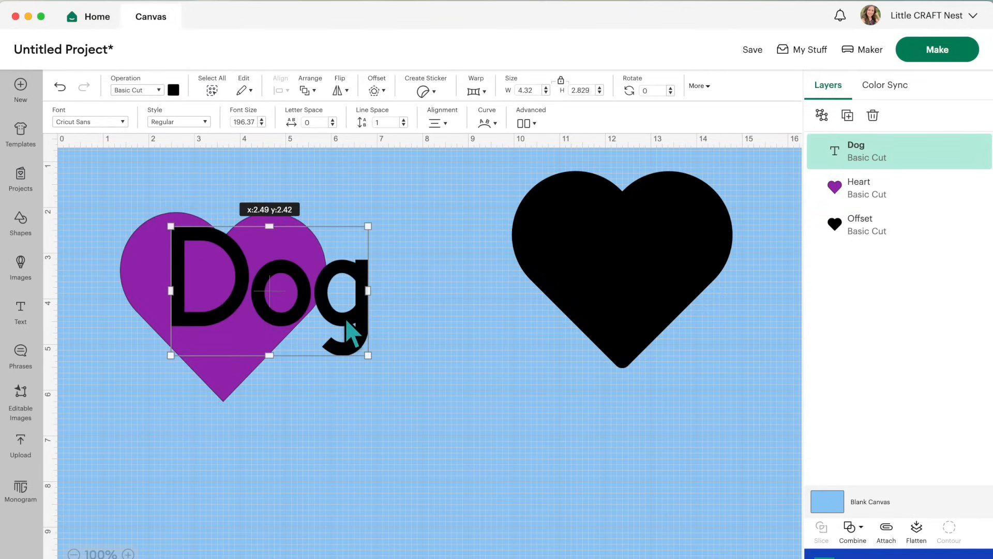
drag(369, 356, 311, 303)
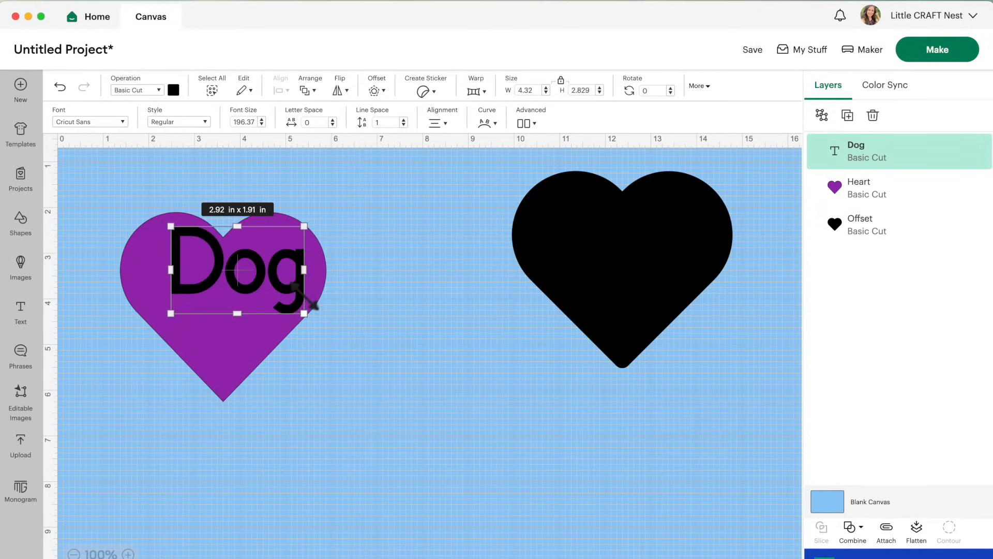
drag(268, 274, 251, 290)
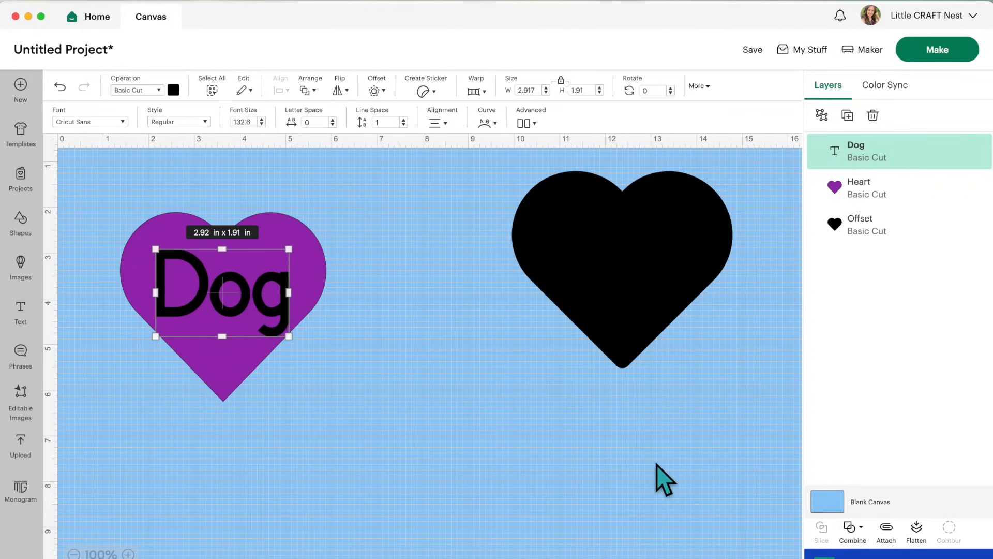
click(331, 297)
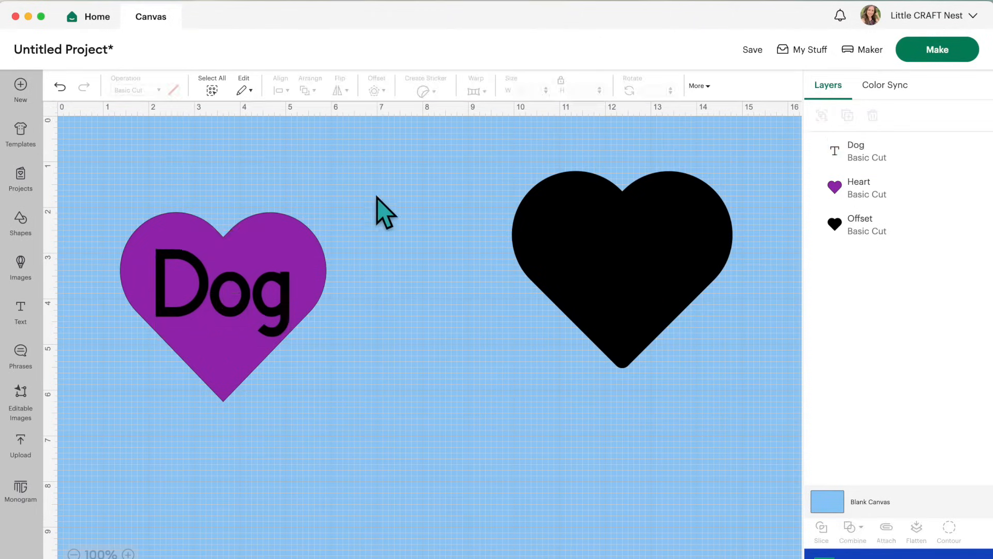
drag(219, 302, 219, 300)
click(358, 216)
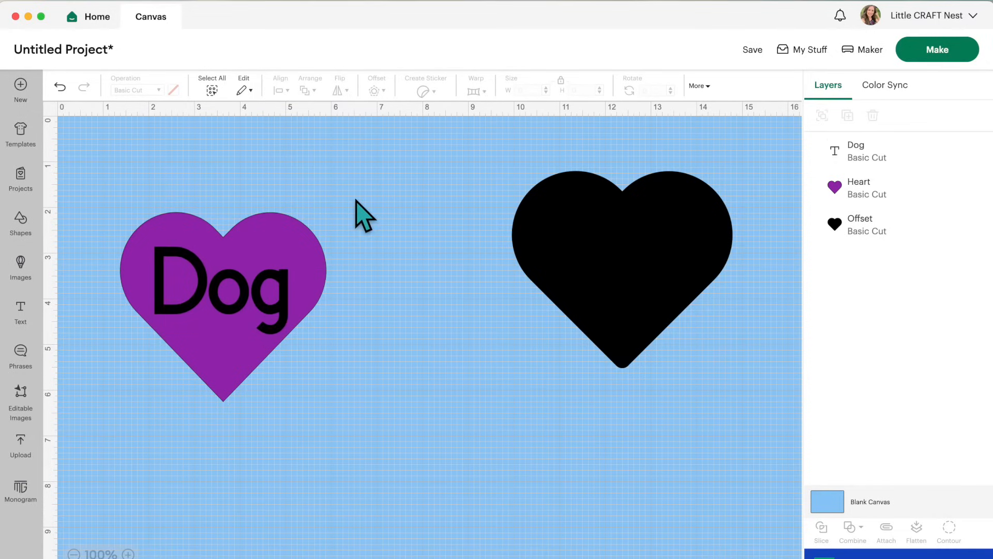
- Select the Dog text together with the purple heart and slice them
drag(349, 191, 217, 365)
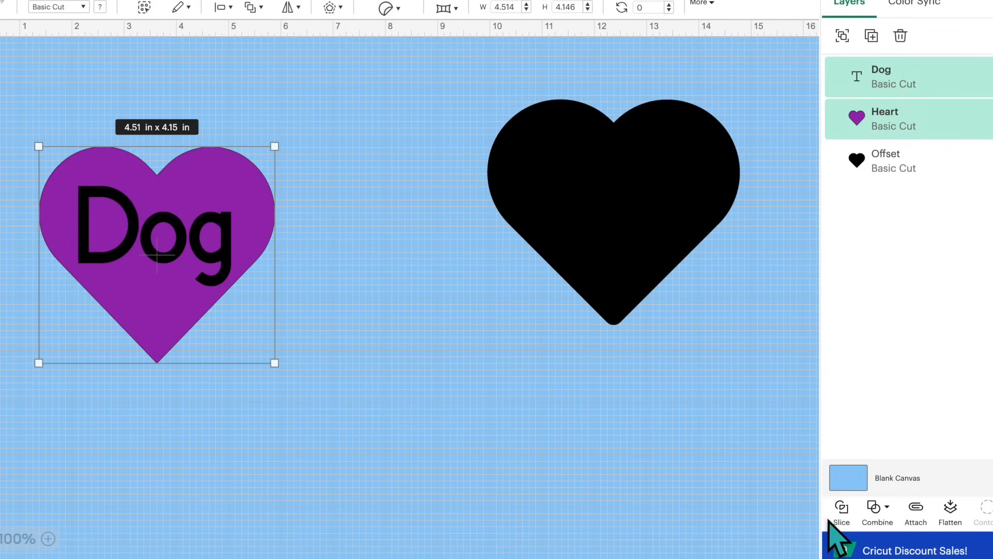
click(821, 527)
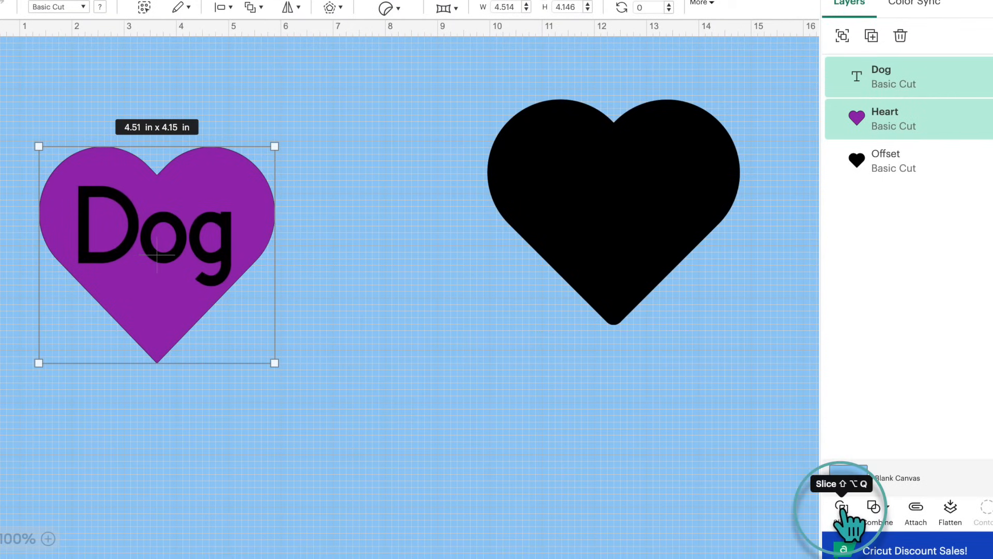
click(840, 508)
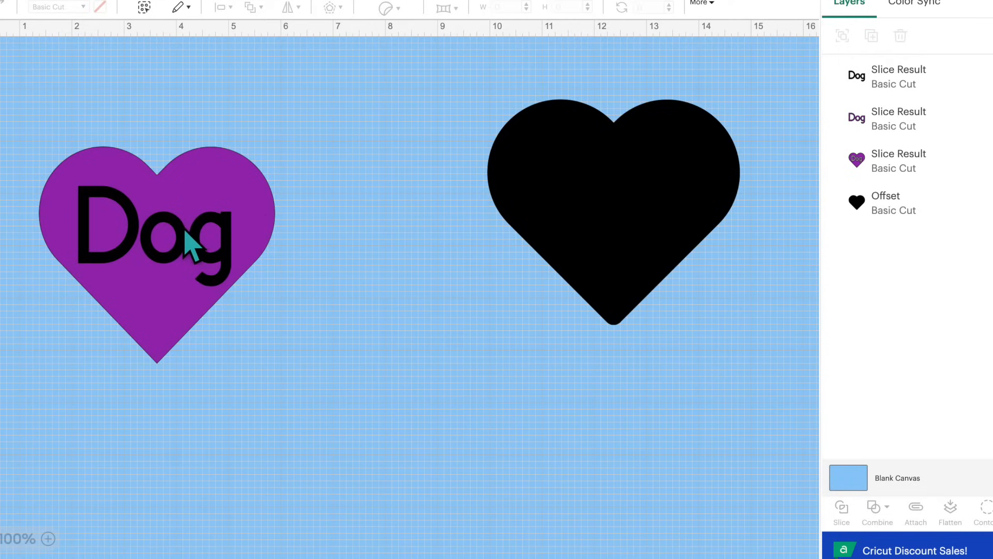
- Separate the slice results, placing the black and purple Dog pieces to the right of the cut-out heart
drag(182, 235, 372, 328)
drag(227, 192, 178, 137)
drag(223, 279, 406, 235)
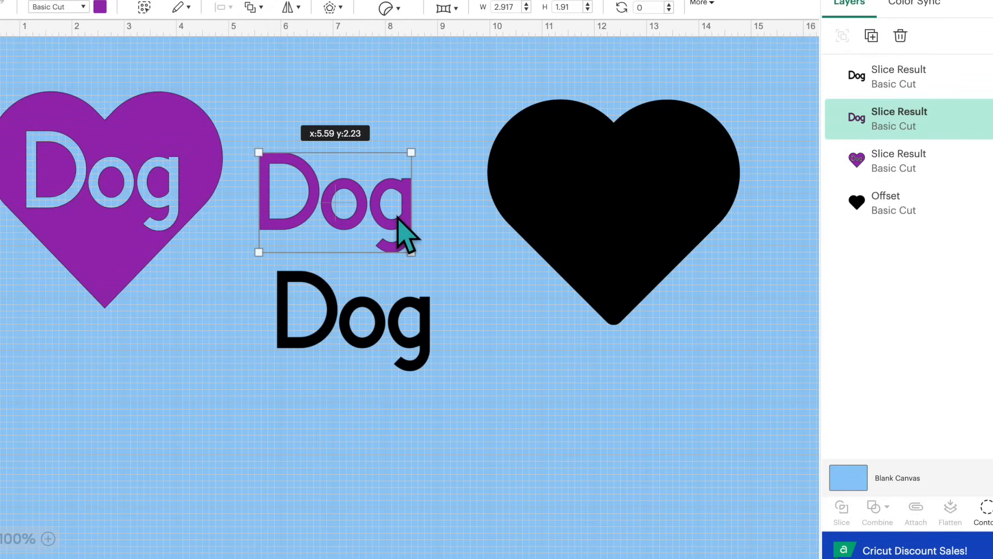
drag(406, 235, 406, 237)
drag(400, 345, 337, 366)
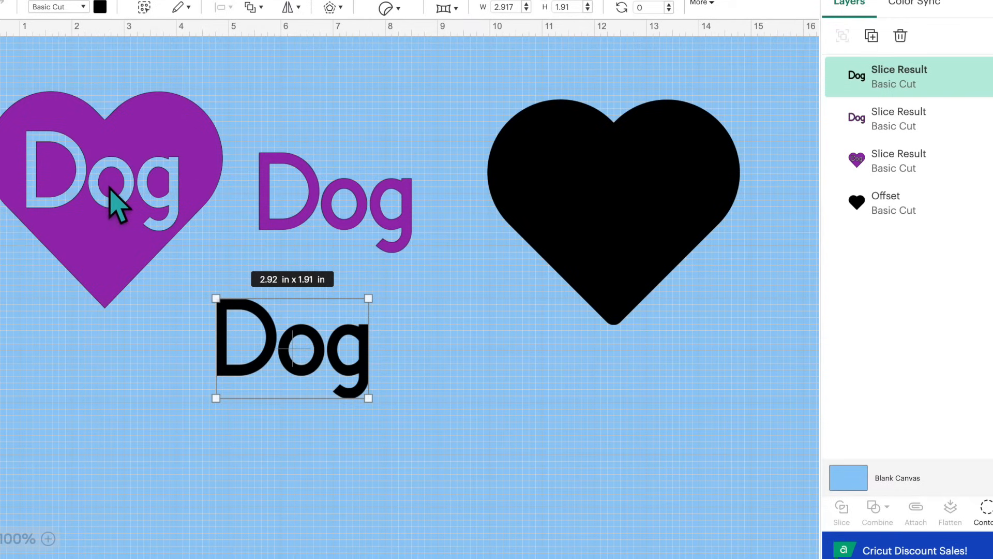
mouse_move(341, 213)
mouse_down()
mouse_move(306, 177)
mouse_move(339, 184)
mouse_move(342, 193)
mouse_move(312, 195)
mouse_move(350, 209)
mouse_up()
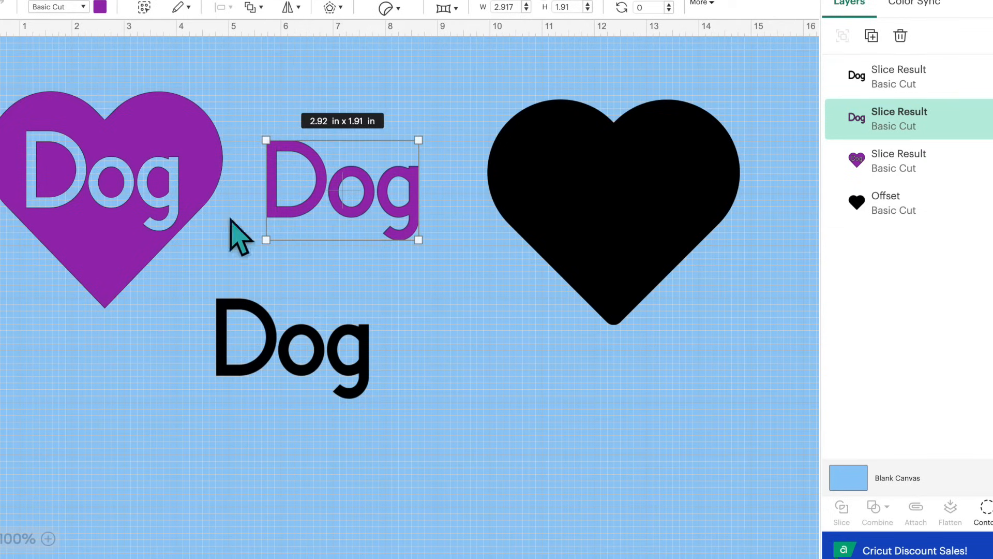
- Undo the slice of the Dog text and purple heart, including the moves of the sliced pieces
click(118, 193)
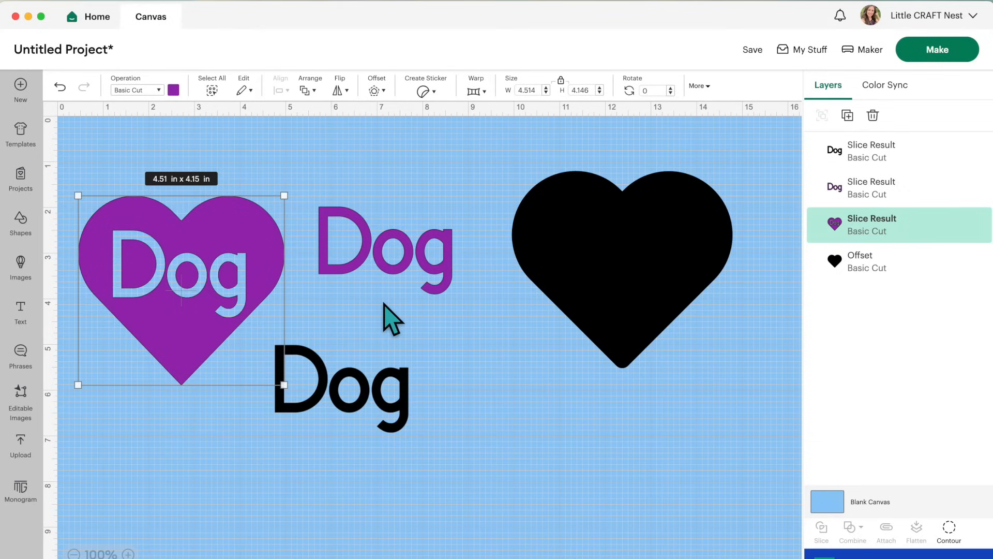
click(60, 86)
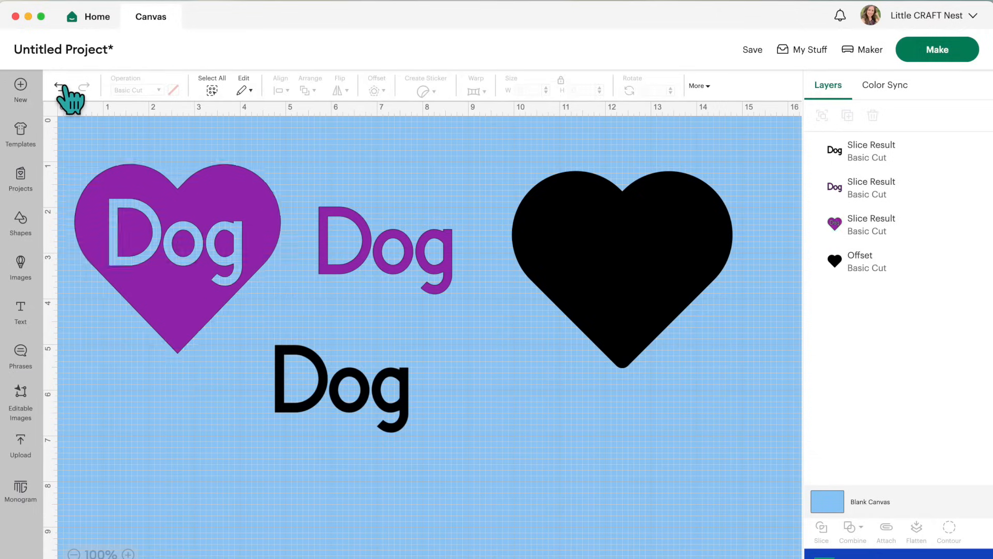
click(60, 86)
- Select the Dog text together with the purple heart and combine them with Subtract
drag(374, 193, 222, 373)
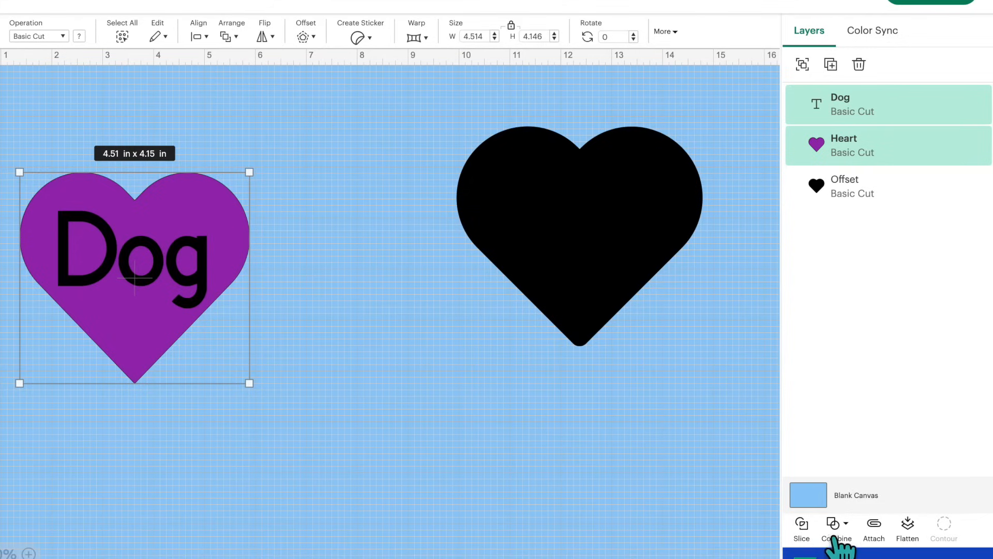
click(851, 530)
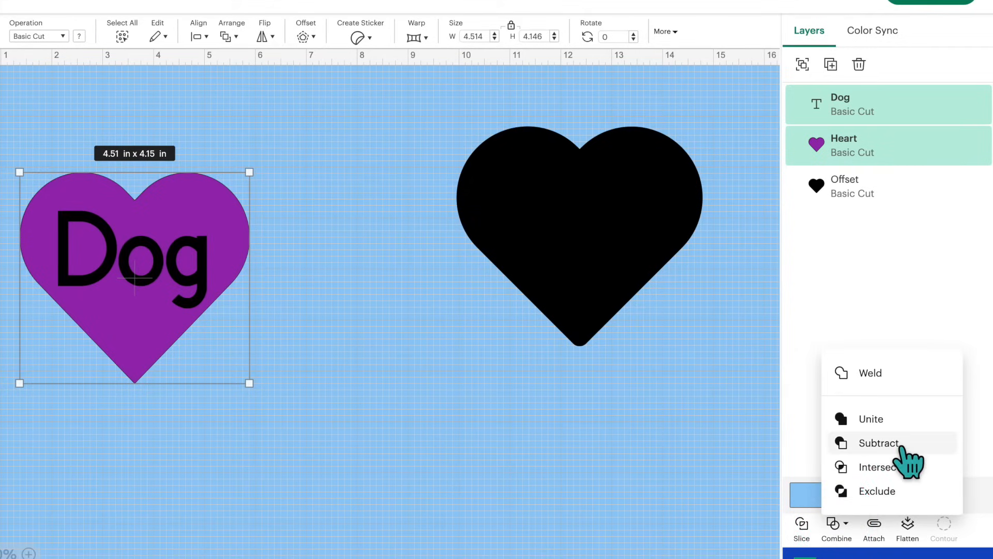
click(897, 444)
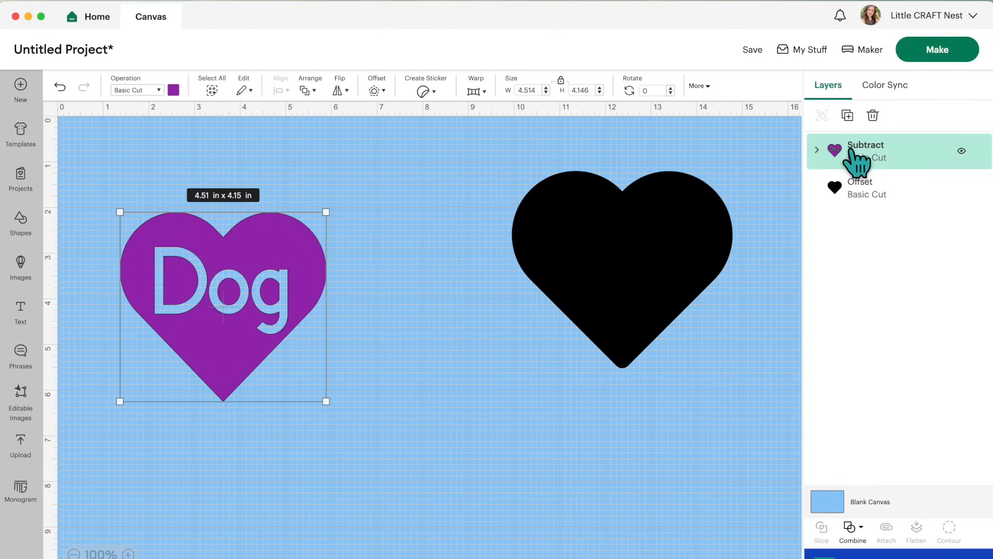
- Expand the Subtract layer and inspect the Dog and Heart layers it contains
click(816, 151)
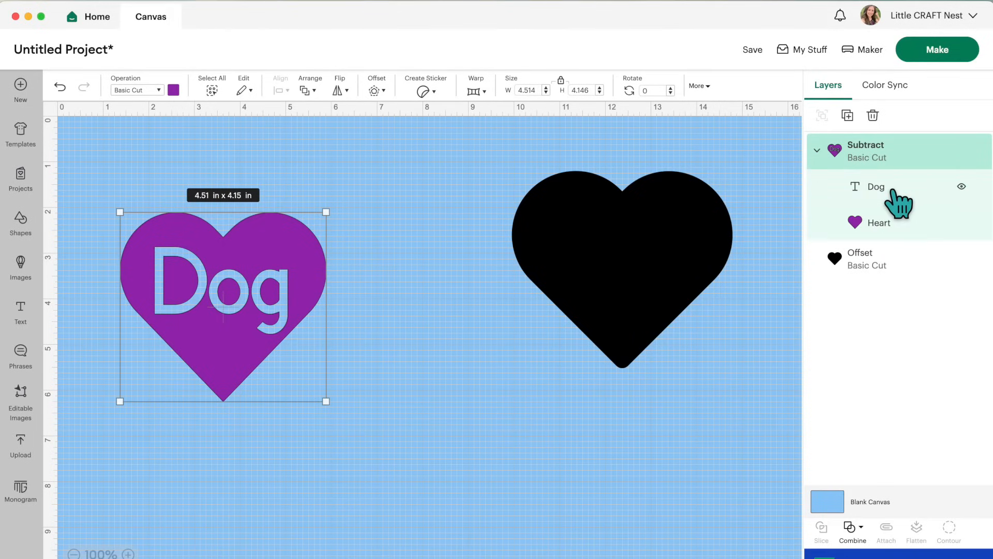
click(898, 203)
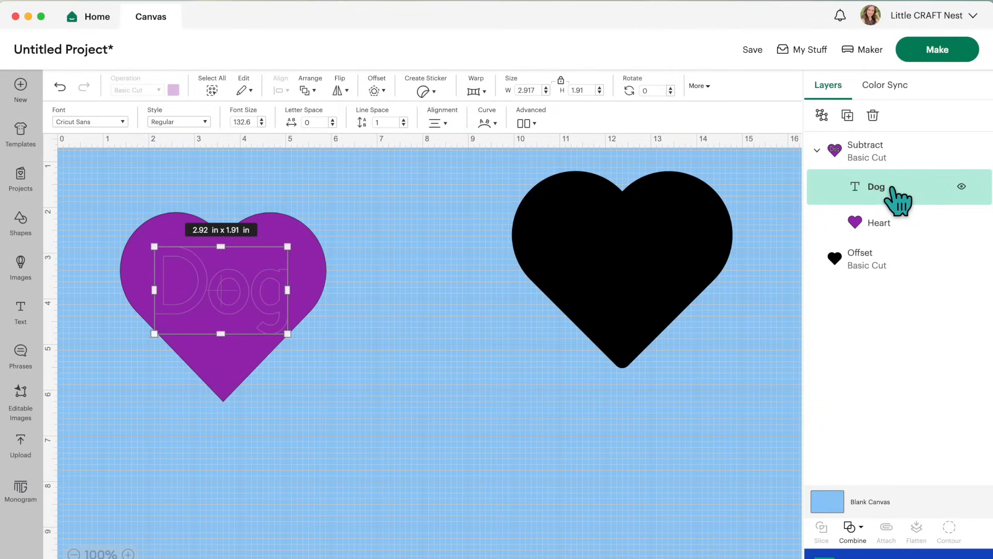
click(893, 227)
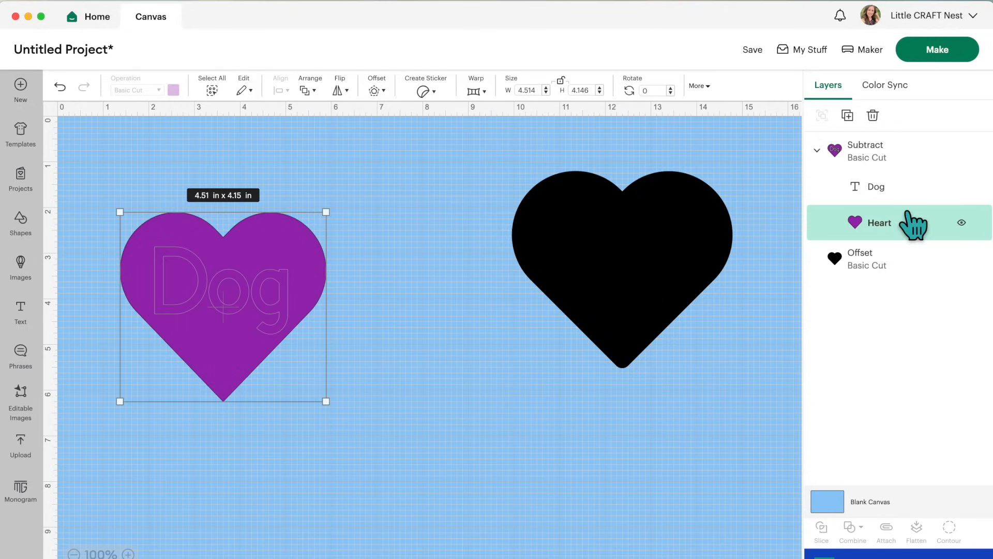
click(879, 151)
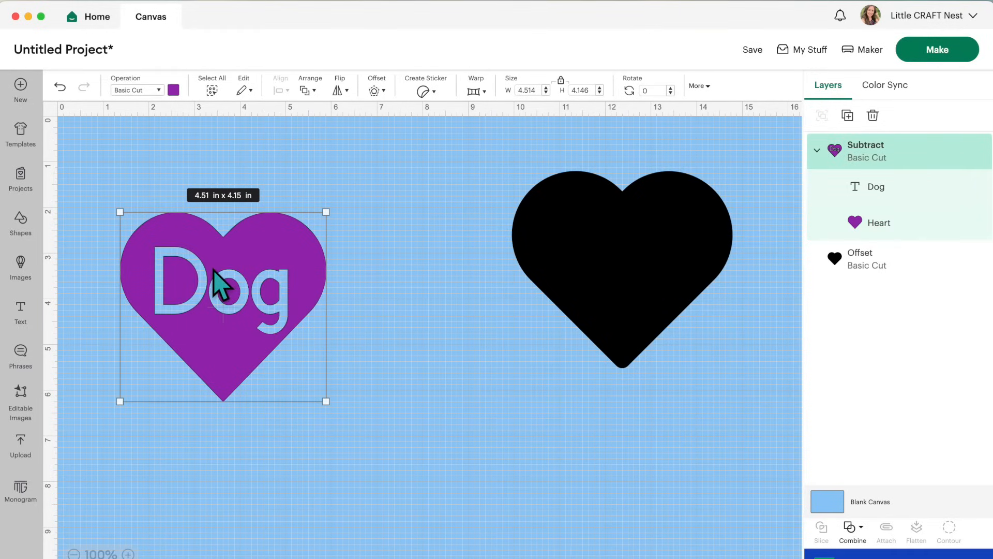
- Undo the Subtract on the heart to separate it from the Dog text
click(376, 299)
click(248, 309)
click(853, 527)
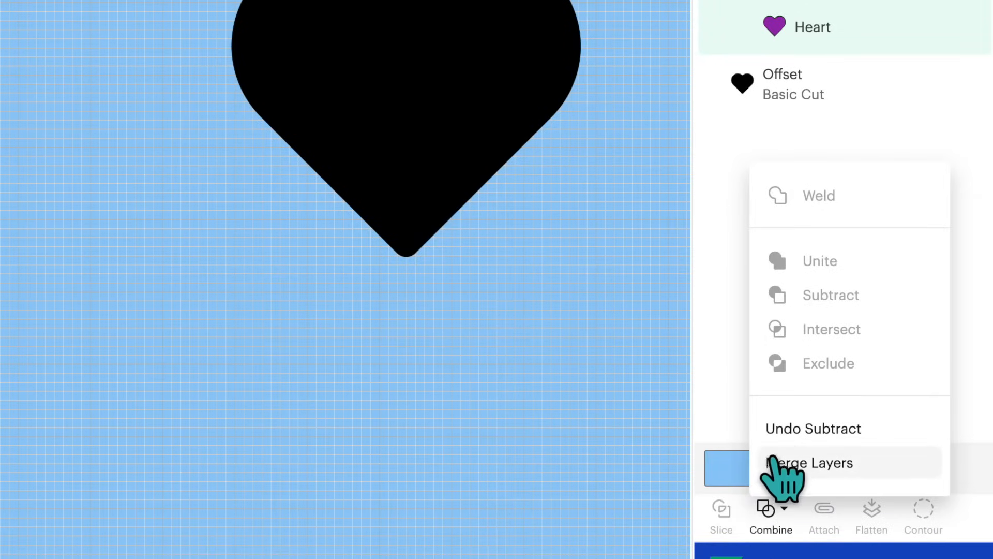
click(836, 433)
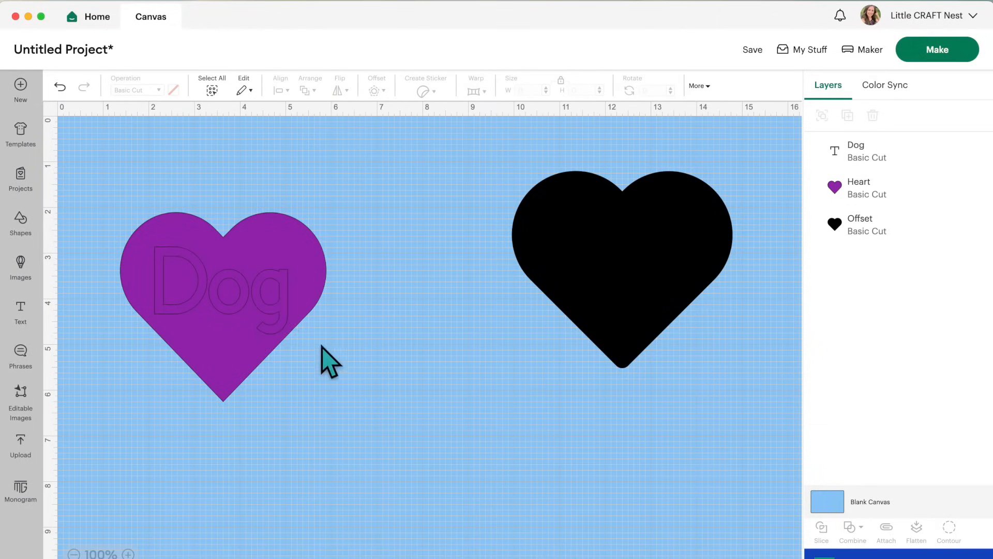
- Recolor the Dog text black and place it on the purple heart with the g overlapping the heart's lower right edge
click(273, 310)
drag(270, 307, 355, 344)
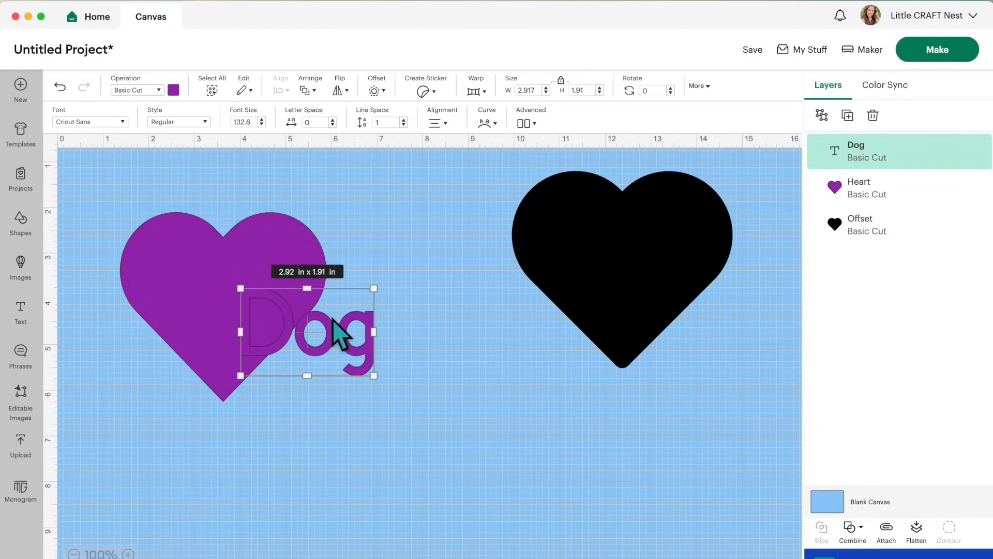
click(174, 91)
click(186, 144)
drag(342, 330, 254, 290)
- Select the Dog text with the purple heart, combine them with Unite, and expand the united layer
click(370, 354)
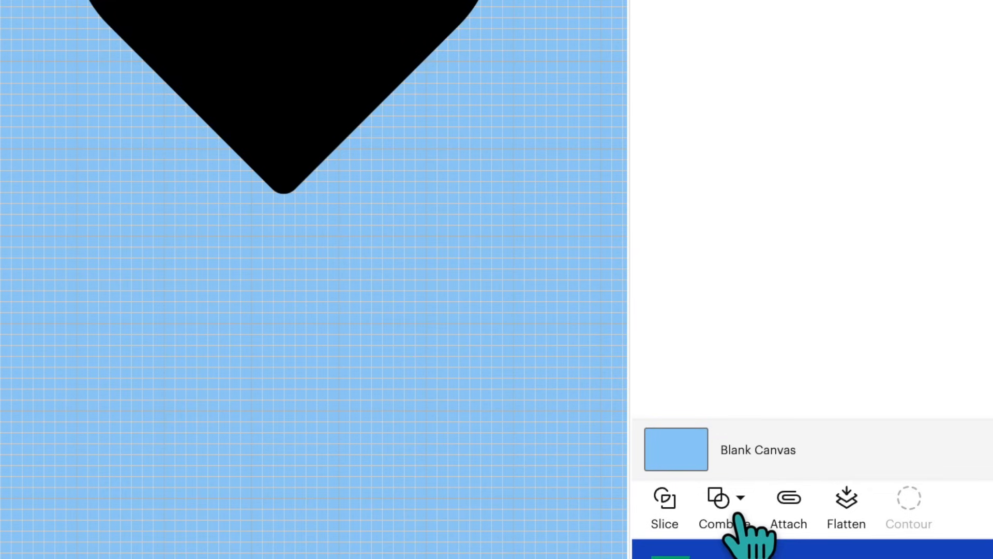
click(859, 535)
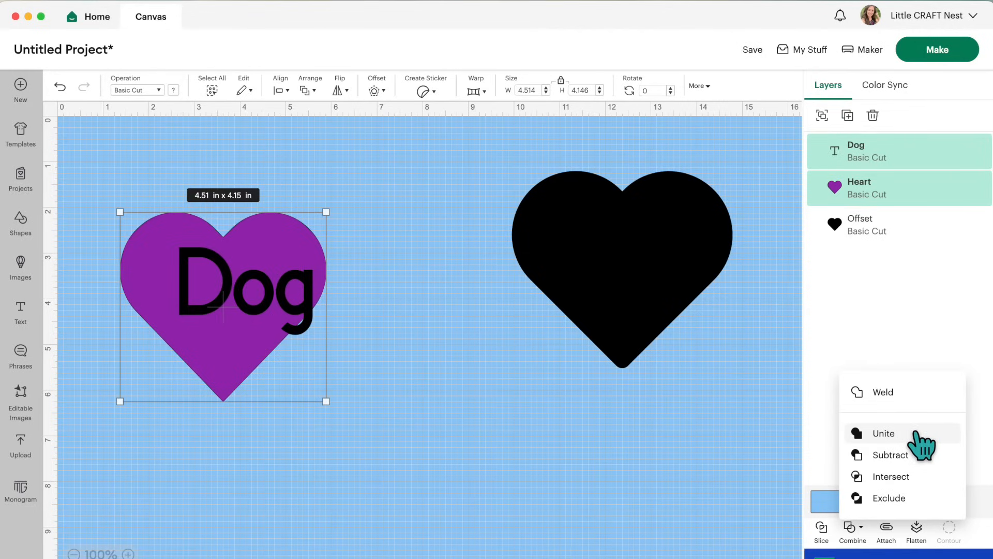
click(881, 433)
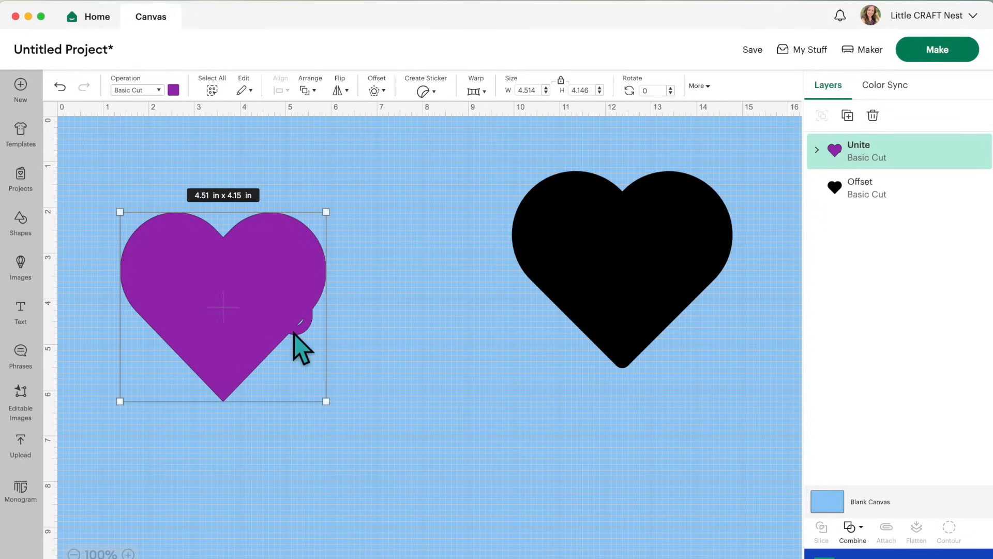
click(352, 384)
drag(239, 333, 236, 331)
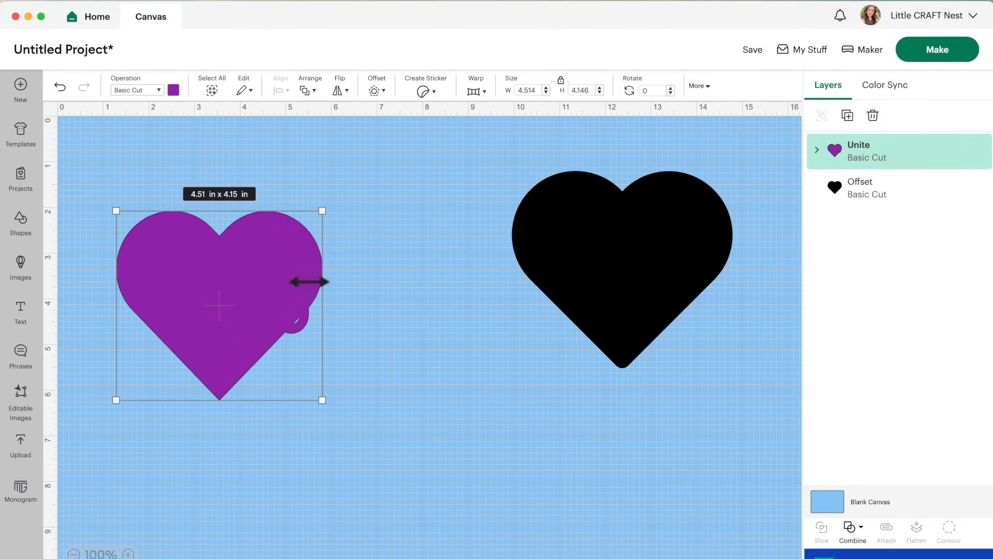
click(816, 150)
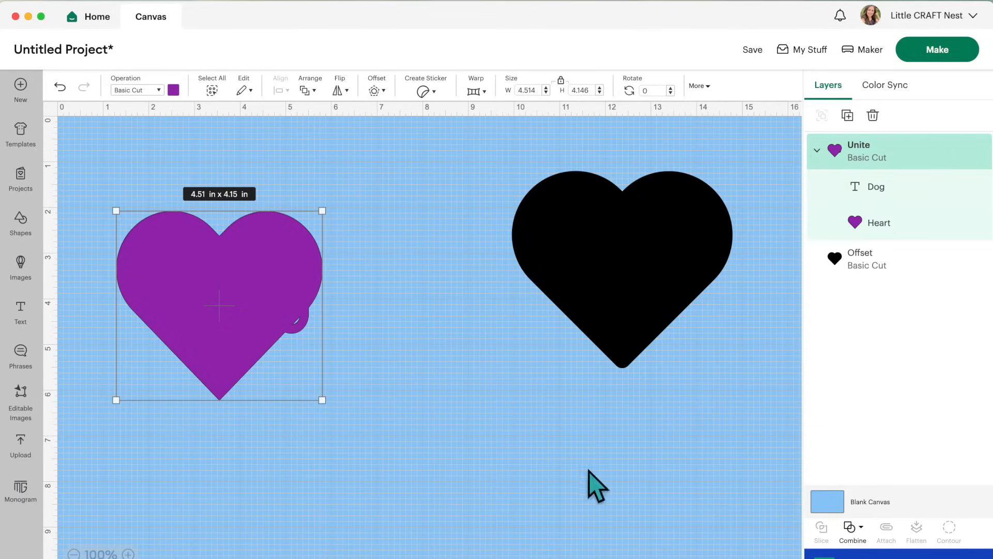
- Undo the Unite of the Dog text and the purple heart
click(852, 530)
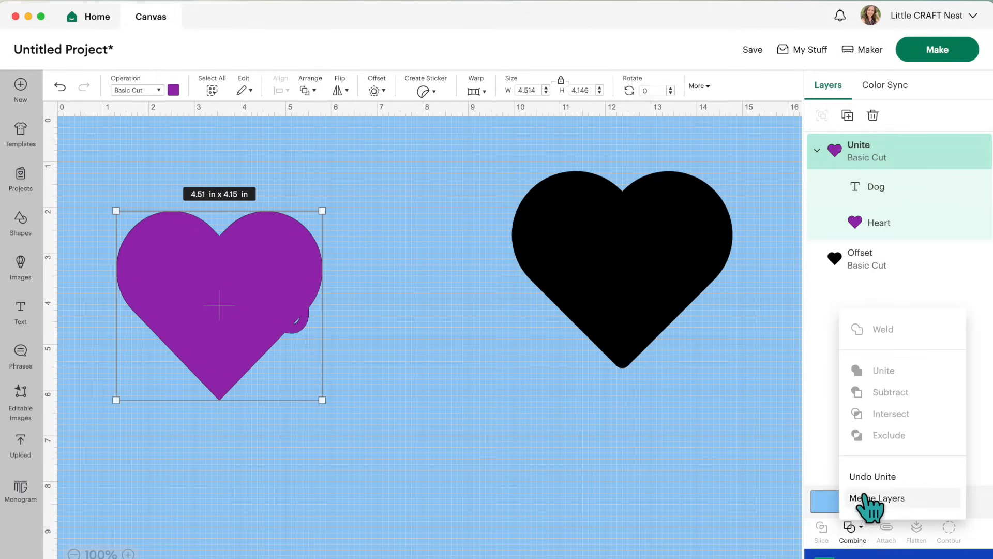
click(905, 481)
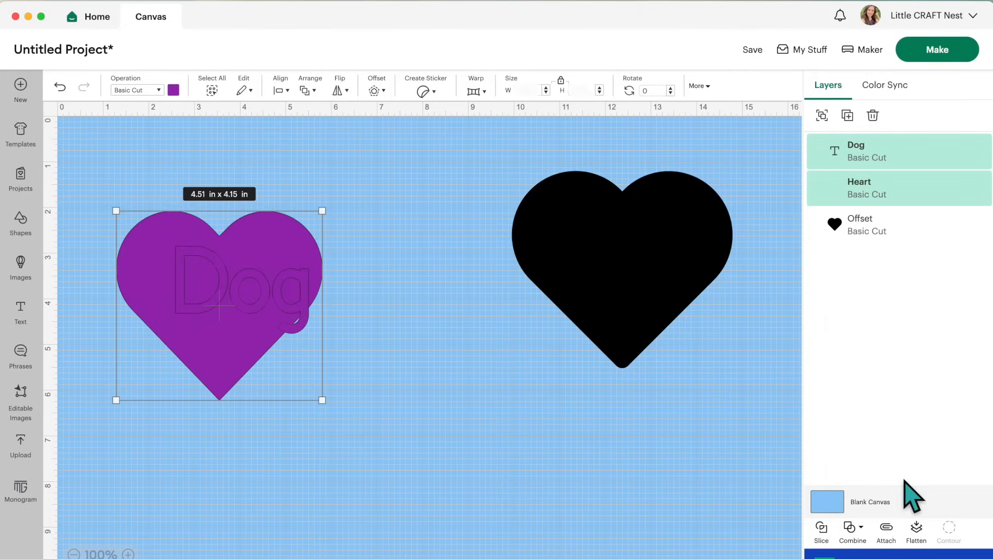
click(315, 303)
click(286, 282)
click(388, 278)
- Select both the Dog text and the purple heart and weld them together
drag(372, 230, 243, 365)
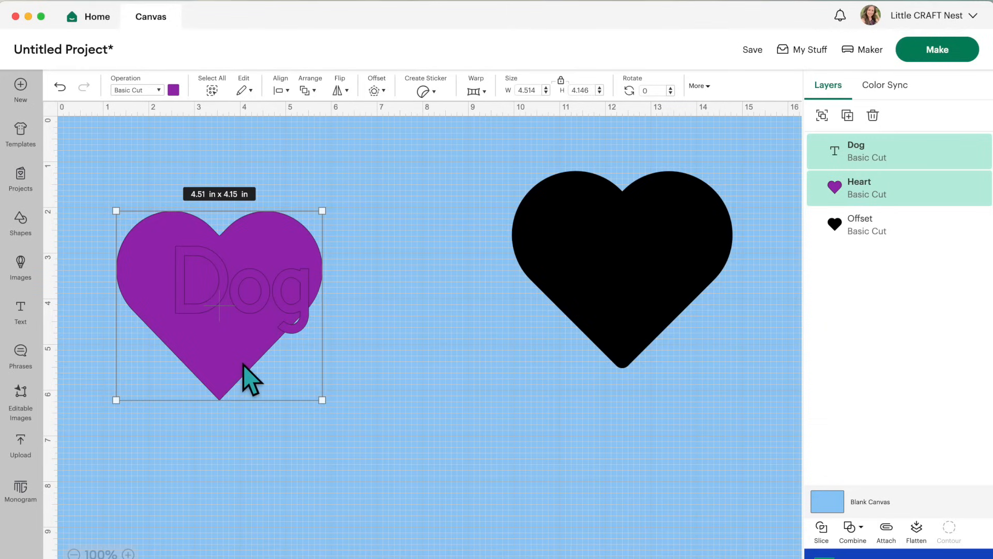
click(853, 526)
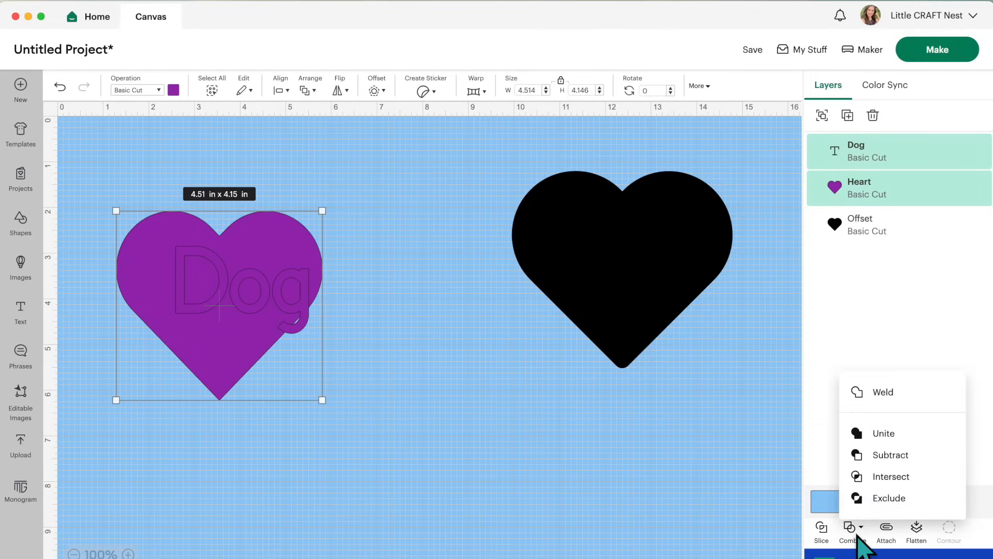
click(872, 395)
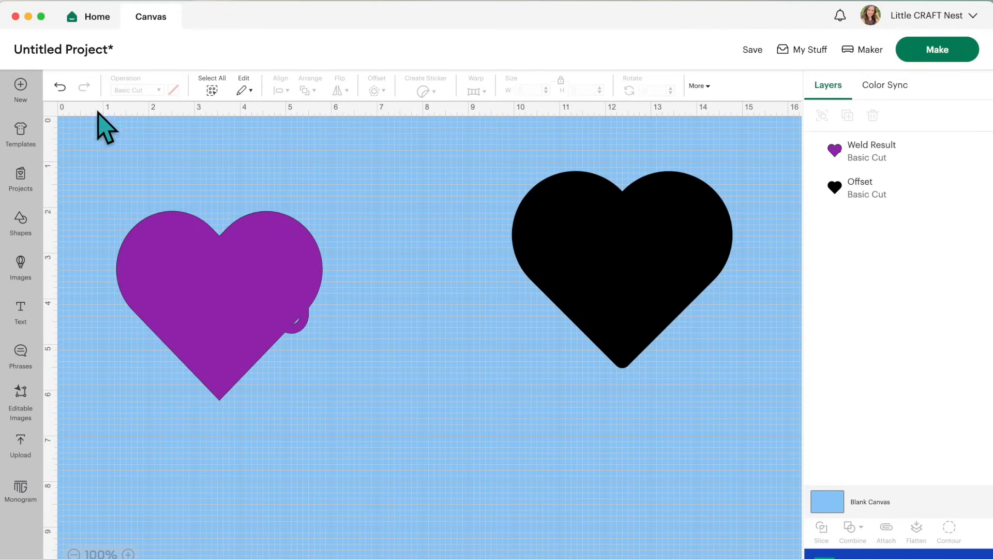
- Undo the weld and recolor the Dog text black
click(60, 87)
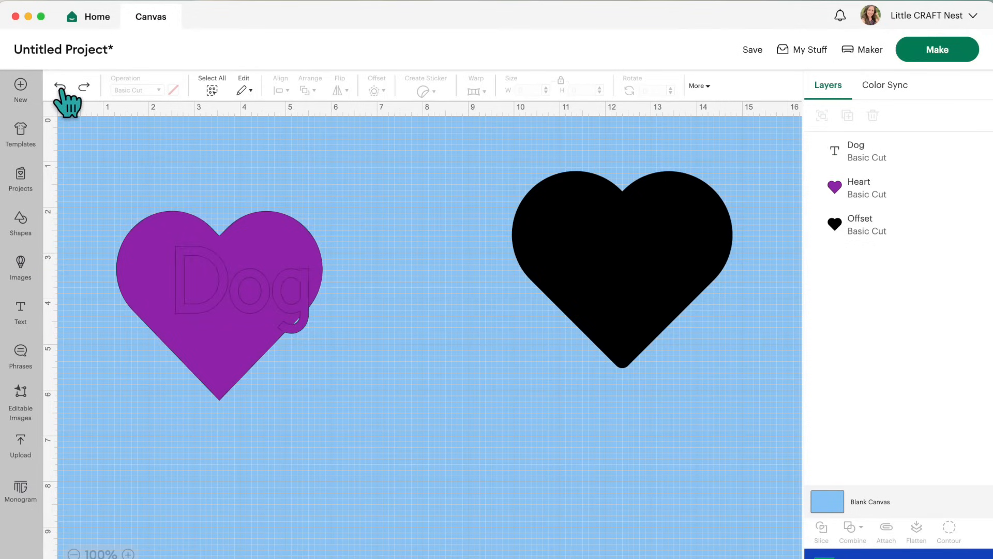
click(284, 298)
click(173, 90)
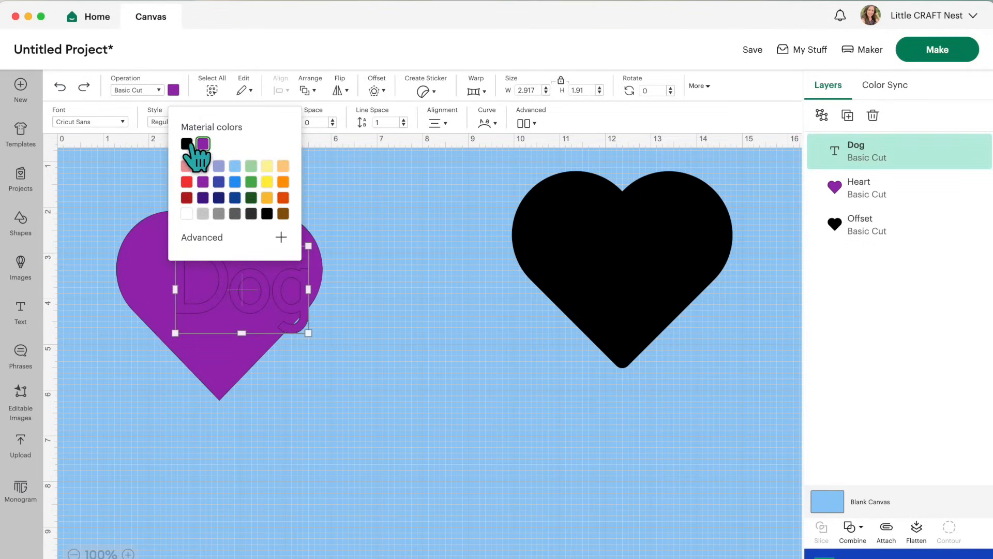
click(188, 144)
- Move the purple heart to the upper part of the canvas and the Dog text beside its lower right edge
click(379, 347)
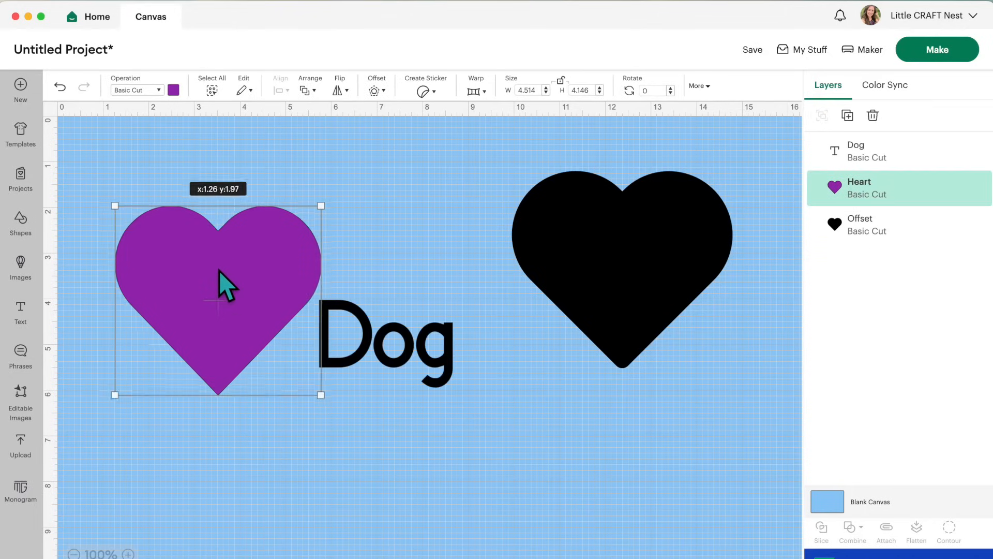
drag(217, 281, 262, 274)
mouse_move(363, 352)
mouse_down()
mouse_move(383, 361)
mouse_move(348, 340)
mouse_up()
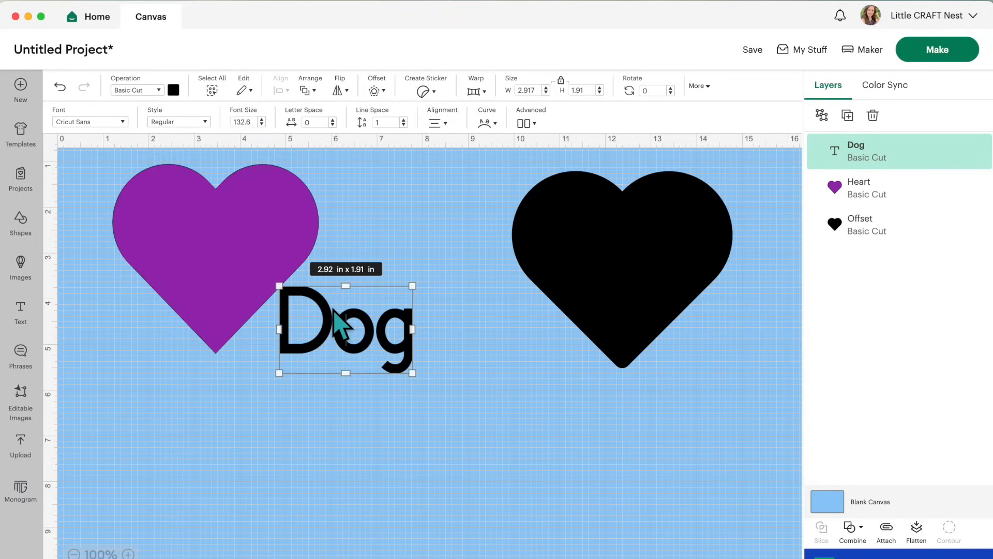
- Send the project to mat preparation and shift the Dog text slightly away from the heart on the black mat
click(951, 51)
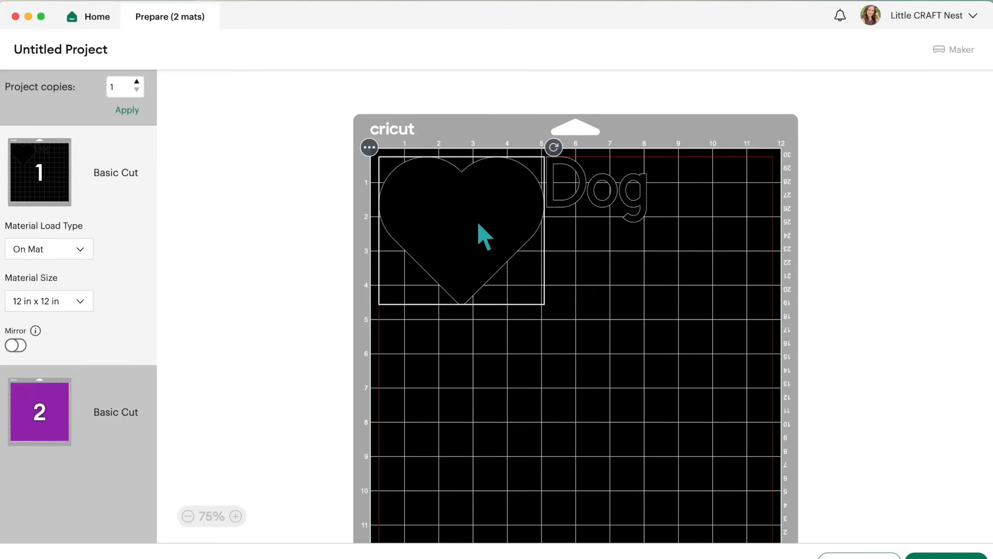
drag(592, 206, 628, 207)
click(440, 216)
mouse_move(440, 216)
mouse_down()
mouse_move(433, 228)
mouse_move(439, 199)
mouse_up()
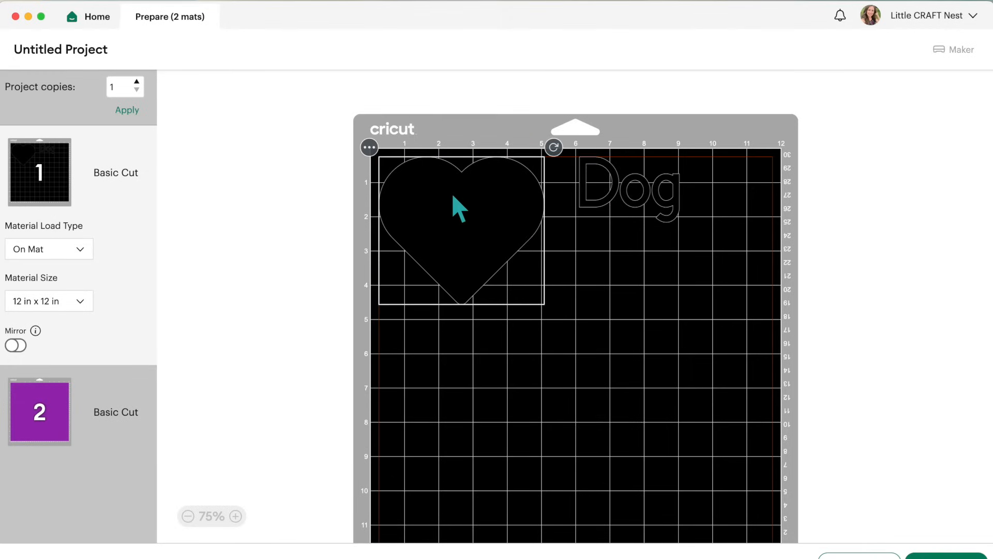
mouse_move(601, 192)
mouse_down()
mouse_move(605, 258)
mouse_move(598, 193)
mouse_up()
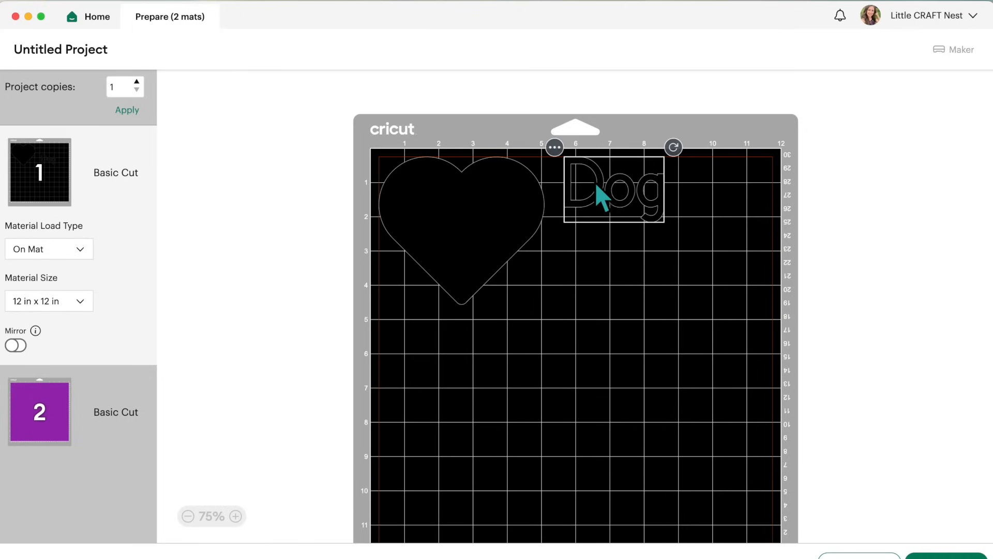
- Move the Dog text and the heart independently on the black mat, leaving the text to the right of the heart
click(472, 228)
click(625, 203)
drag(621, 205, 712, 292)
drag(509, 255, 486, 236)
drag(734, 313, 658, 262)
mouse_move(499, 228)
mouse_down()
mouse_move(512, 326)
mouse_move(502, 239)
mouse_up()
drag(658, 238, 634, 218)
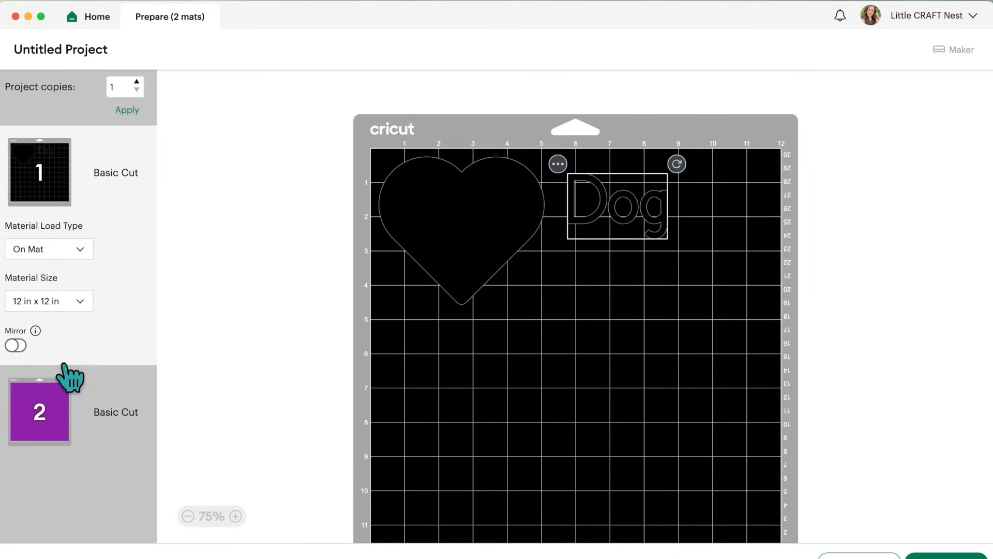
- View the purple mat, return to the black mat, and cancel mat preparation to go back to the canvas
click(47, 430)
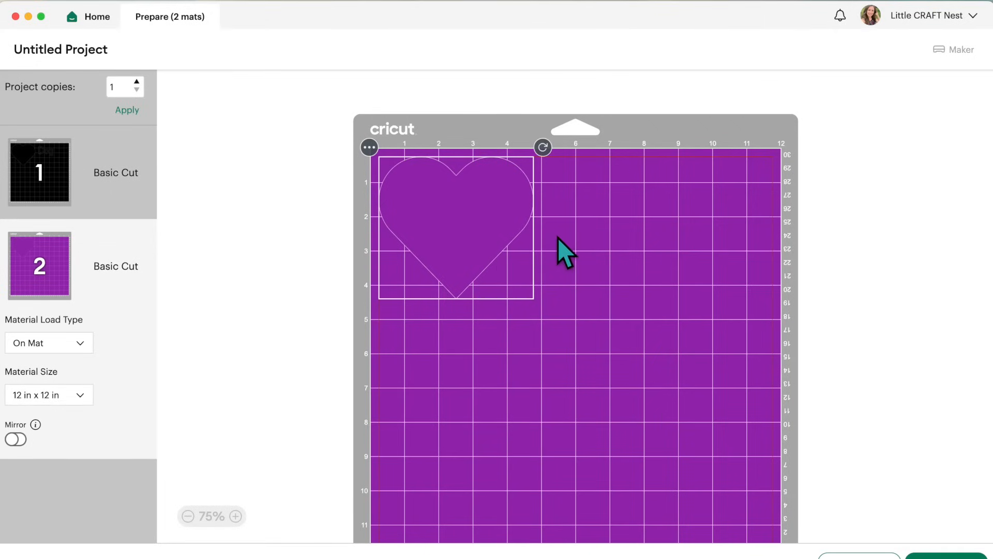
click(55, 156)
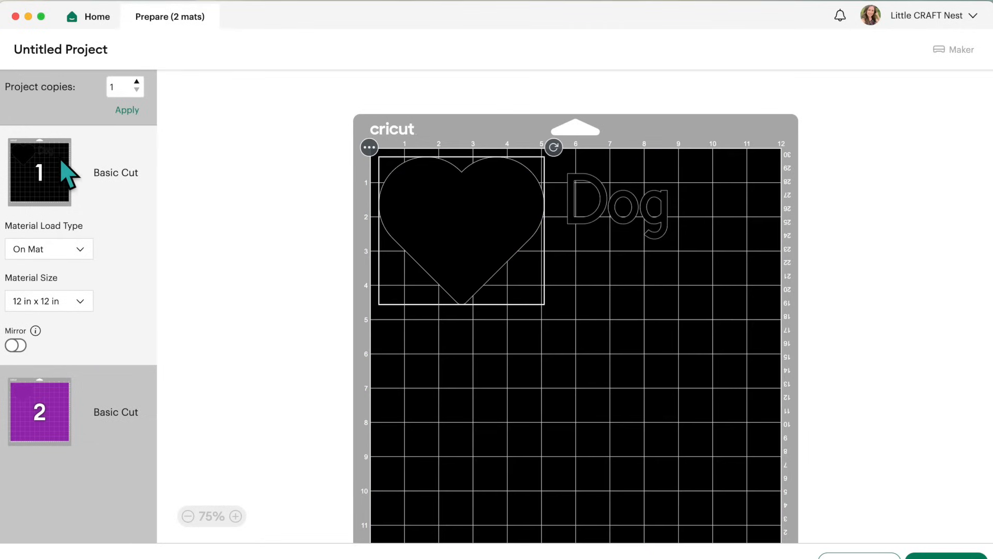
click(859, 555)
- Move the Dog text beside the black heart's lower left edge and attach the two pieces
drag(384, 327, 506, 352)
drag(611, 295, 579, 308)
click(580, 486)
drag(644, 435, 481, 271)
click(886, 528)
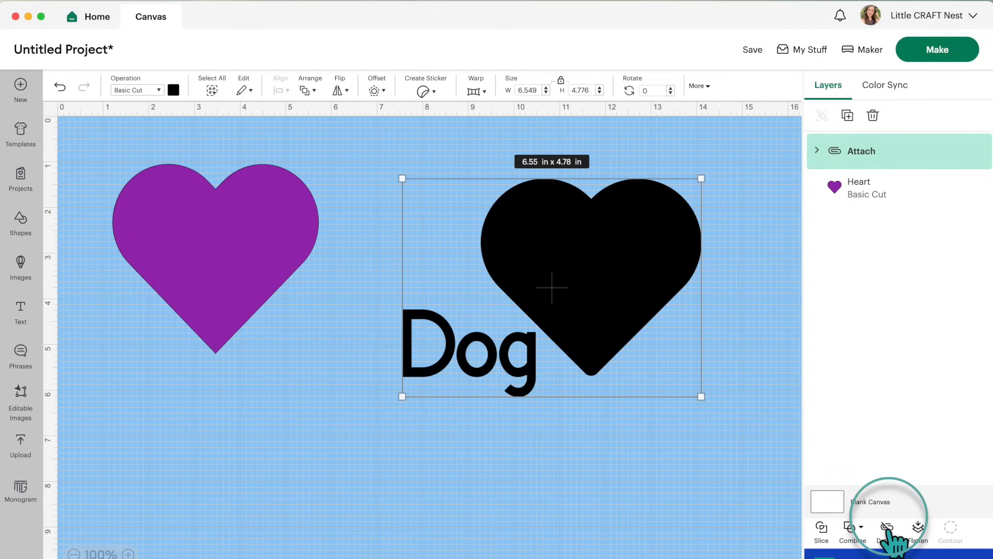
- Send the project to mat preparation and move the attached Dog text and heart down and right on the black mat
click(934, 50)
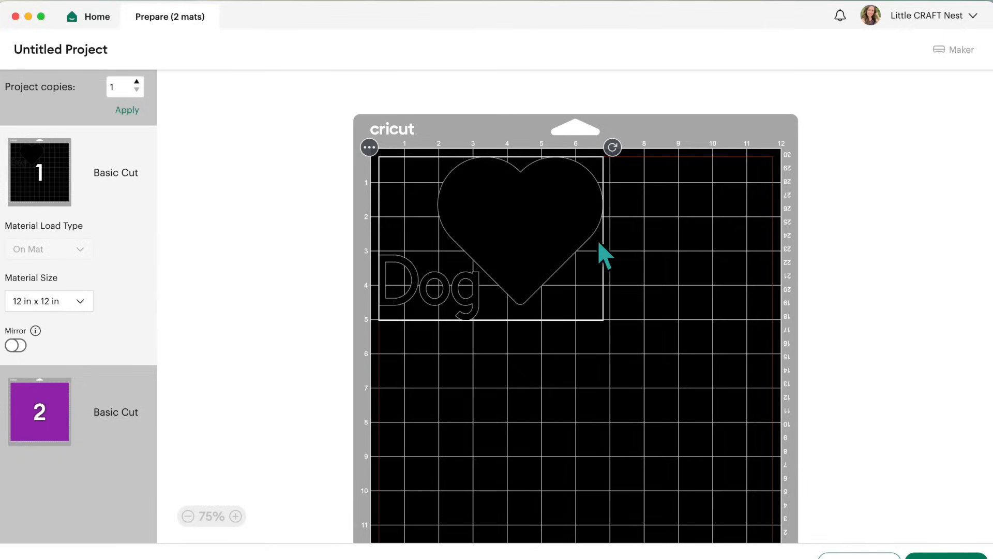
click(687, 267)
click(525, 226)
drag(523, 228, 606, 281)
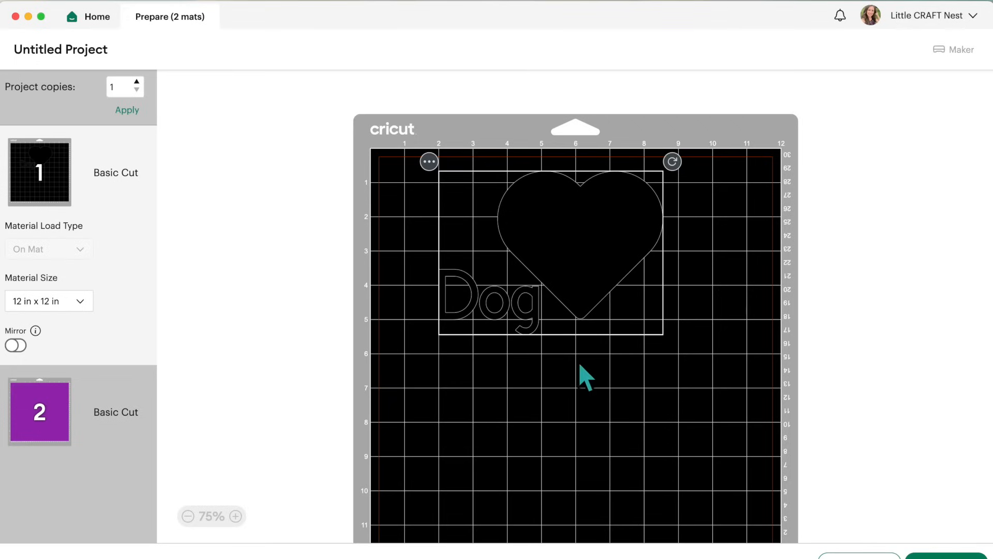
- Move the attached Dog text and heart up and left on the black mat, and cancel mat preparation
drag(583, 229, 514, 219)
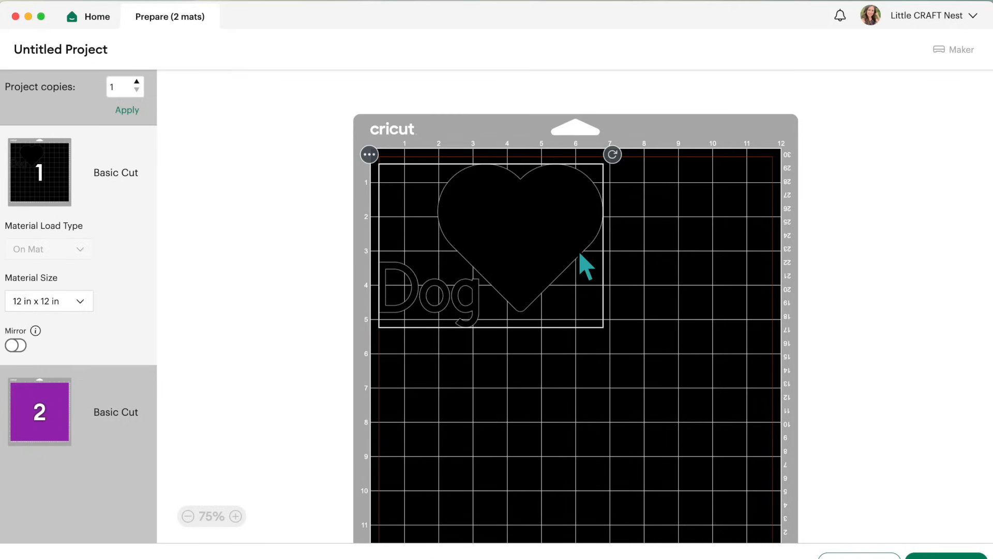
click(859, 556)
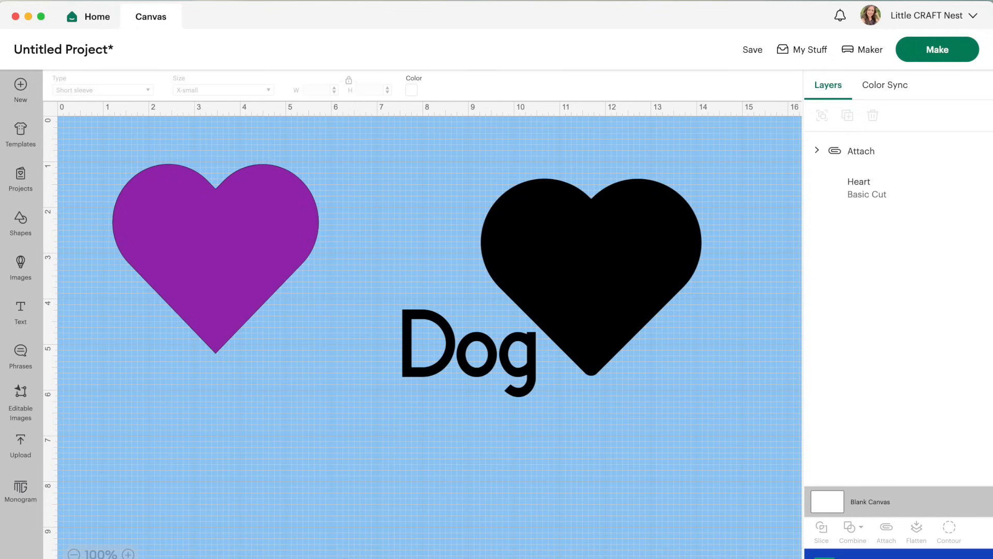
- Move the purple heart beside the Dog text, attach it to the black heart and text, and shift the attached design slightly
click(249, 259)
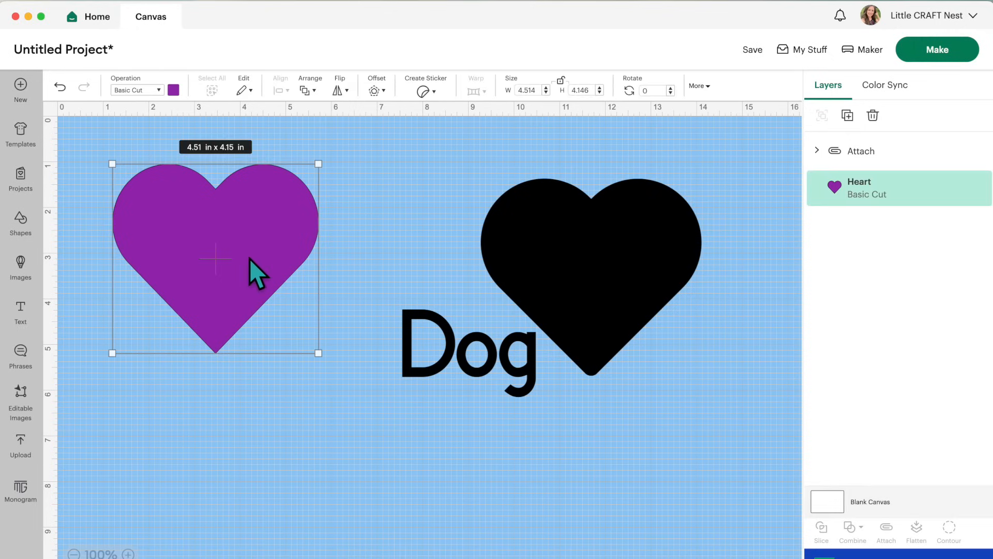
drag(250, 259, 366, 278)
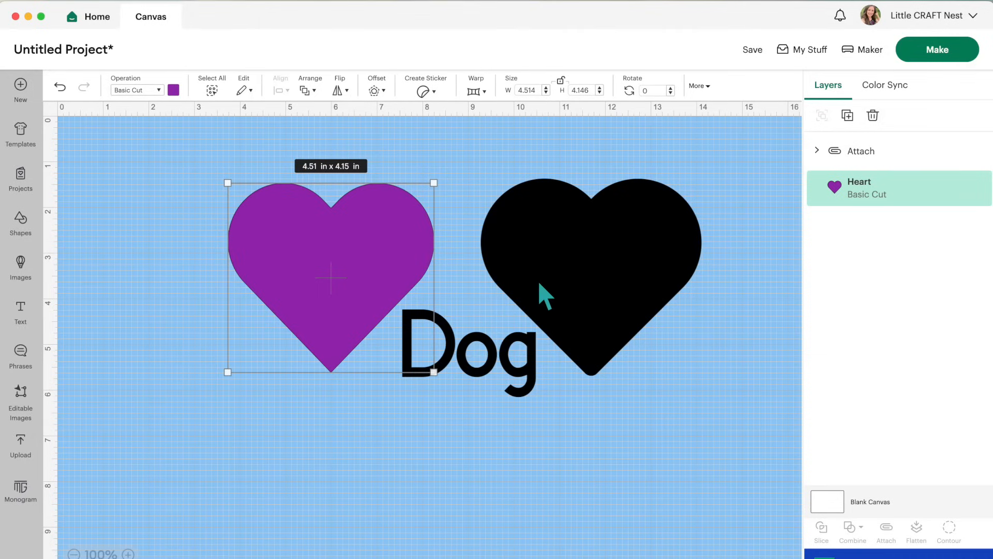
click(571, 482)
drag(637, 480, 315, 224)
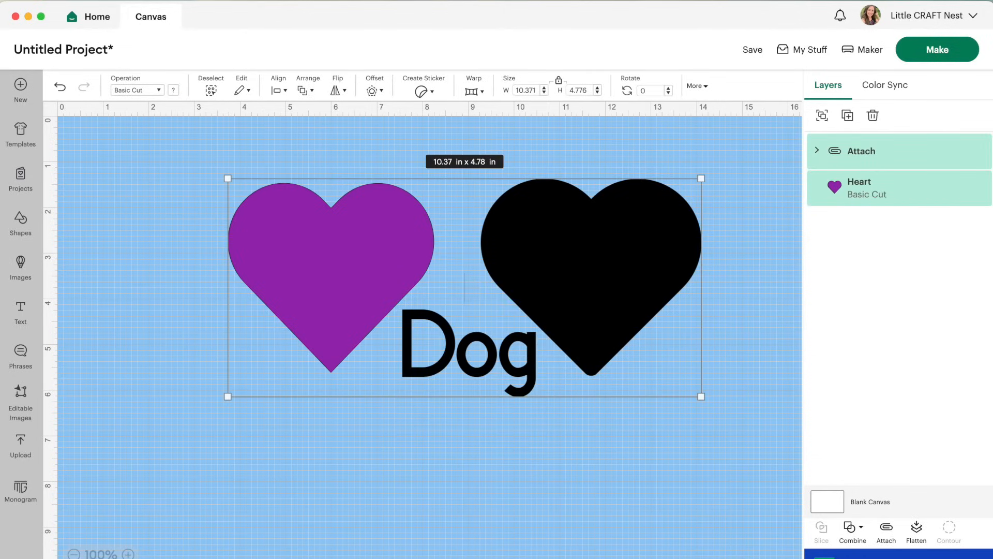
click(886, 533)
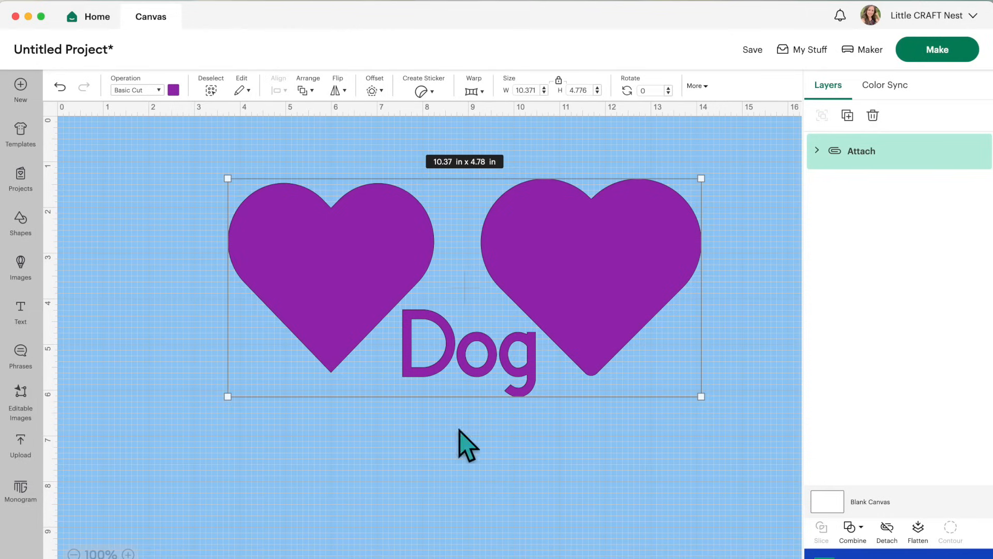
mouse_move(609, 271)
mouse_down()
mouse_move(597, 275)
mouse_move(617, 274)
mouse_up()
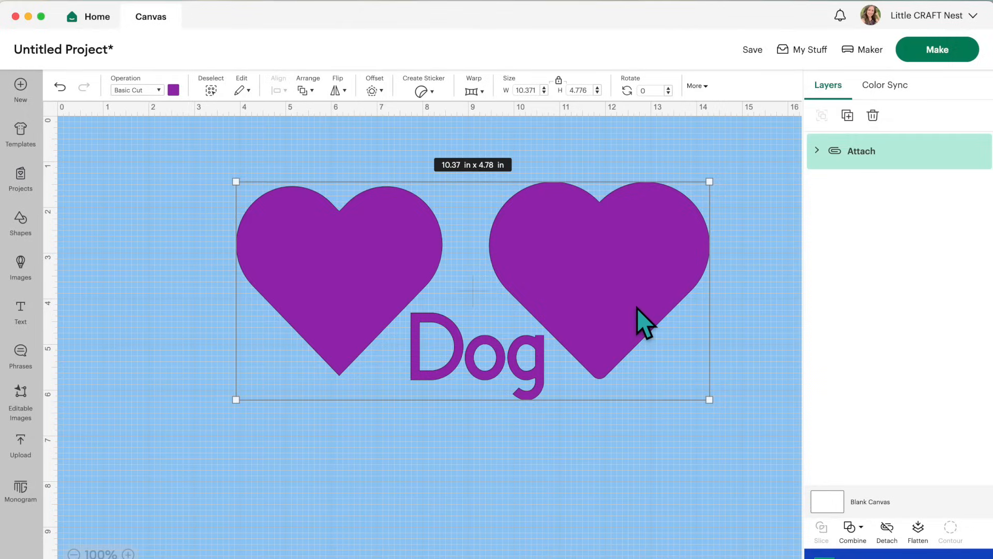
- Send the attached design to mat preparation, move it up on the purple mat, and cancel back to the canvas
click(938, 54)
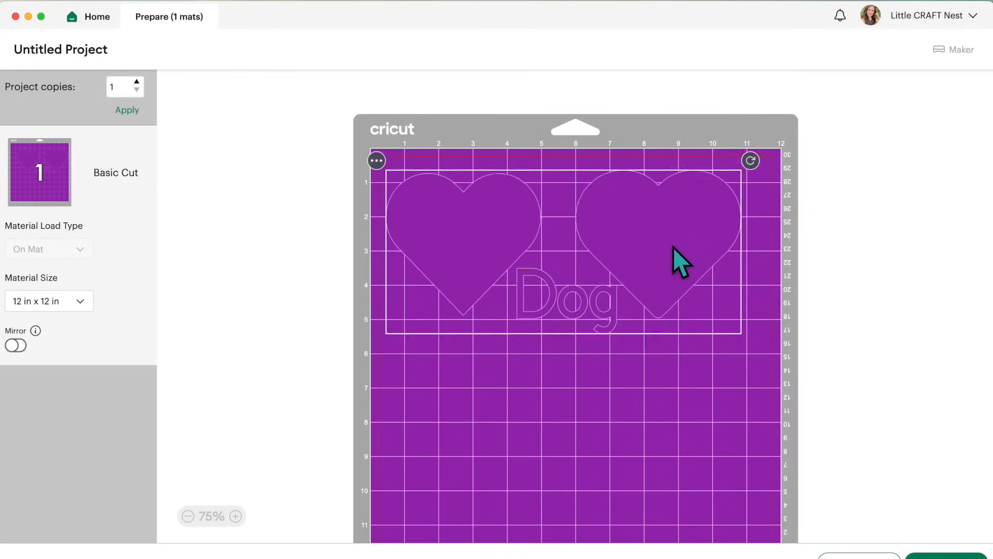
mouse_move(658, 244)
mouse_down()
mouse_move(658, 300)
mouse_move(619, 218)
mouse_move(649, 321)
mouse_move(661, 225)
mouse_up()
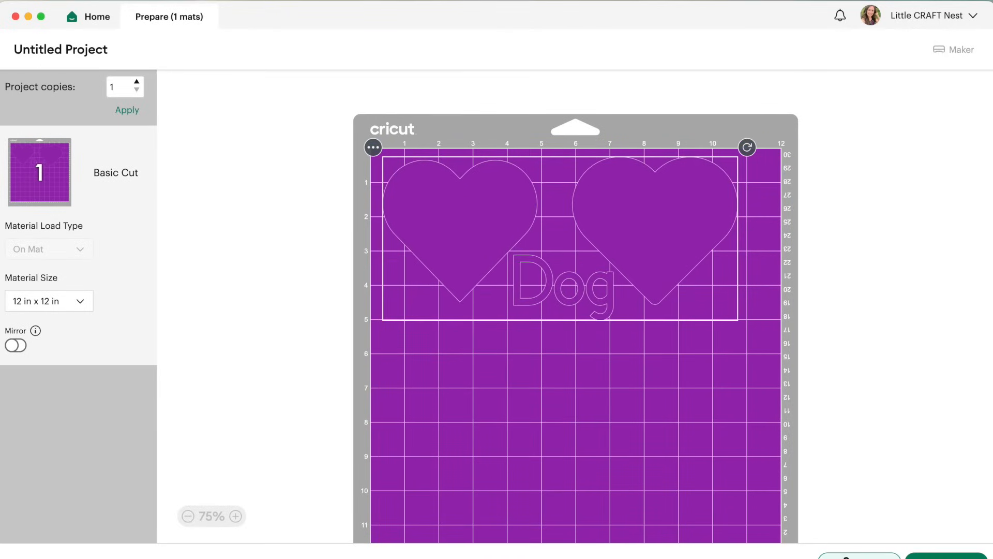
click(848, 557)
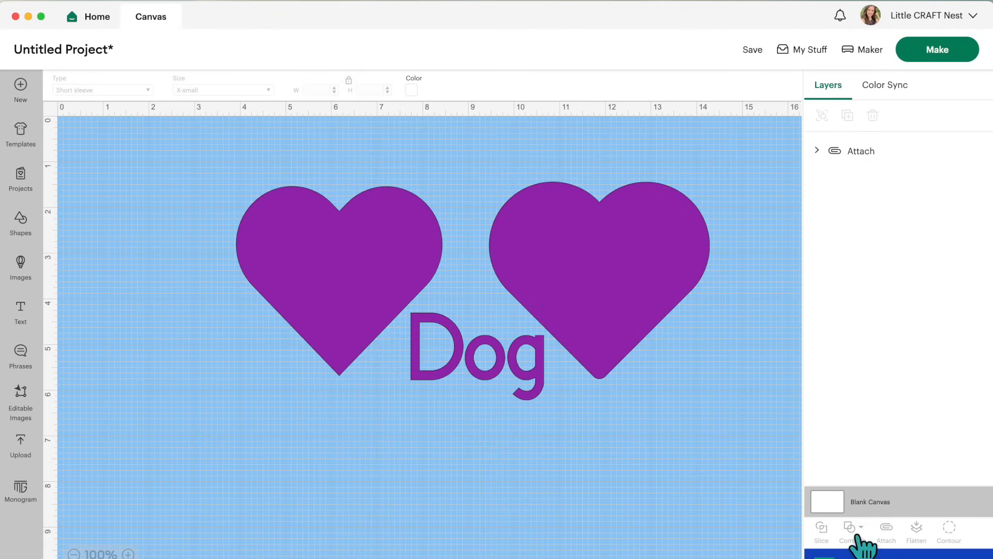
- Detach the whole design, and detach the remaining Dog text and heart pair, leaving all three pieces separate
click(653, 298)
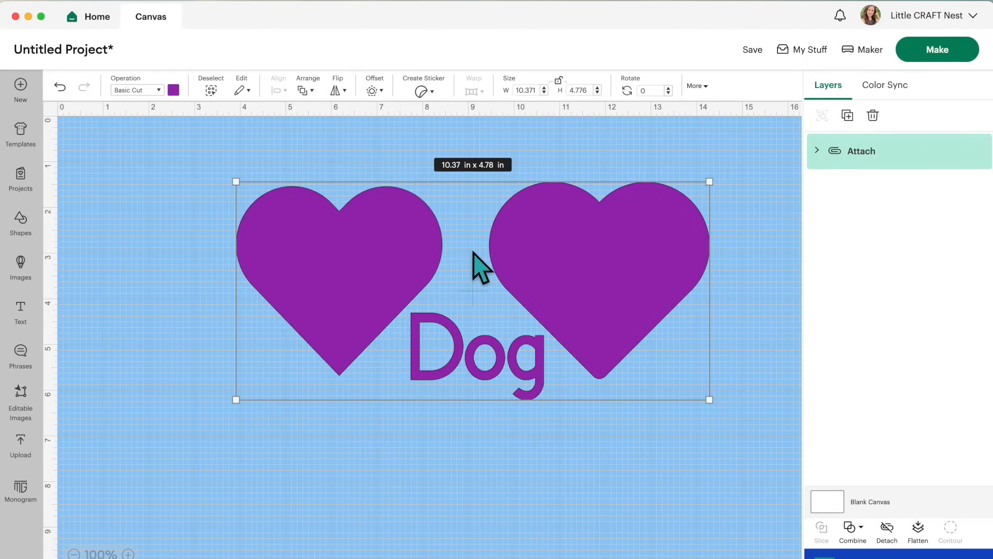
click(889, 538)
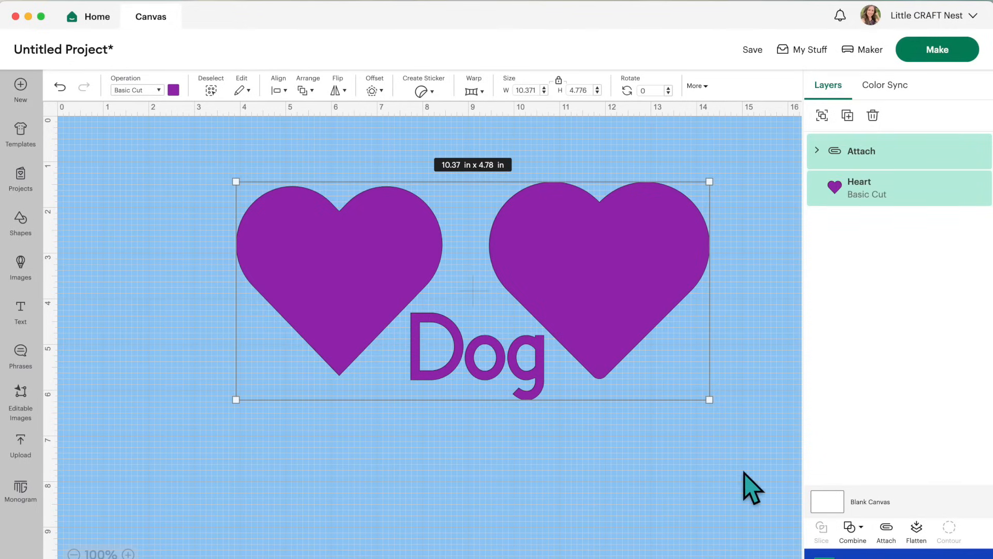
click(585, 481)
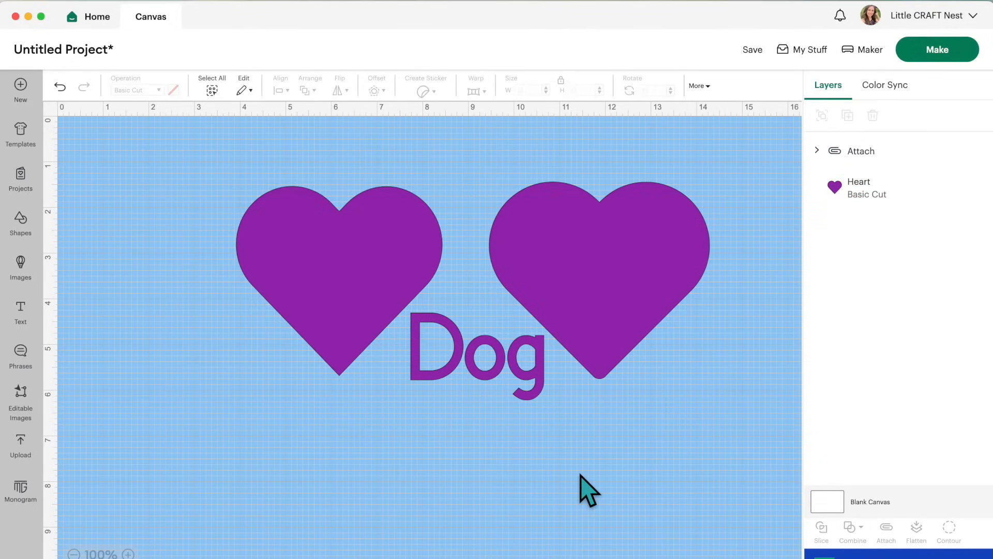
click(592, 365)
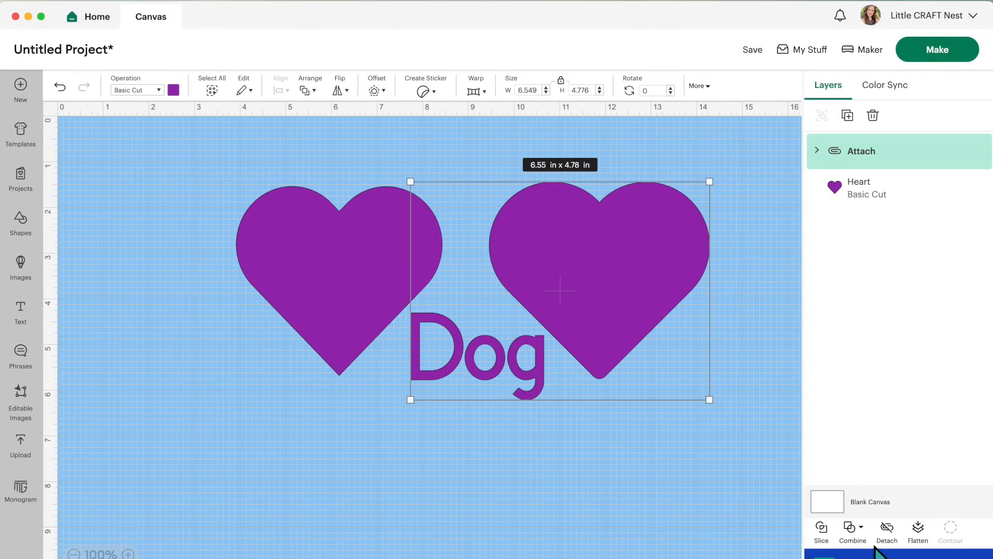
click(888, 538)
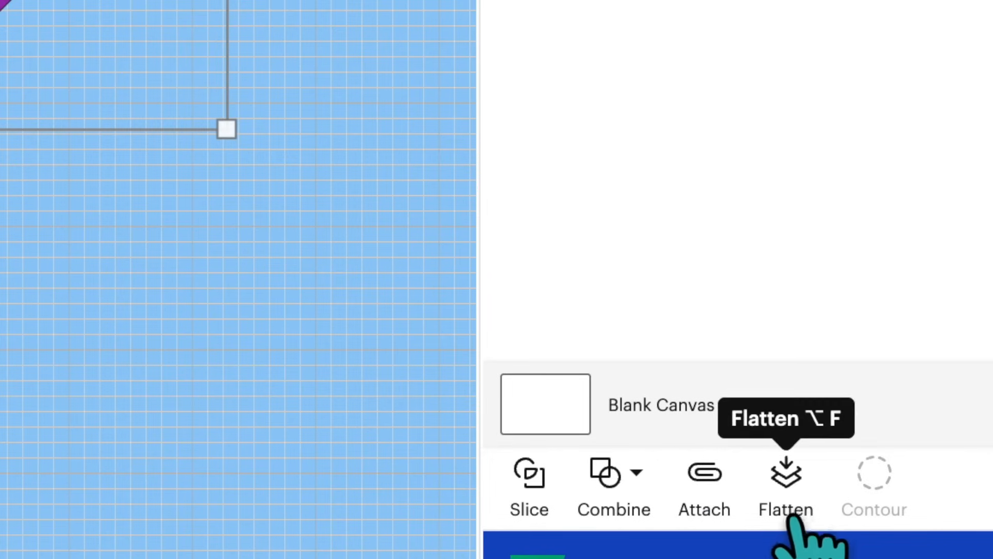
click(781, 471)
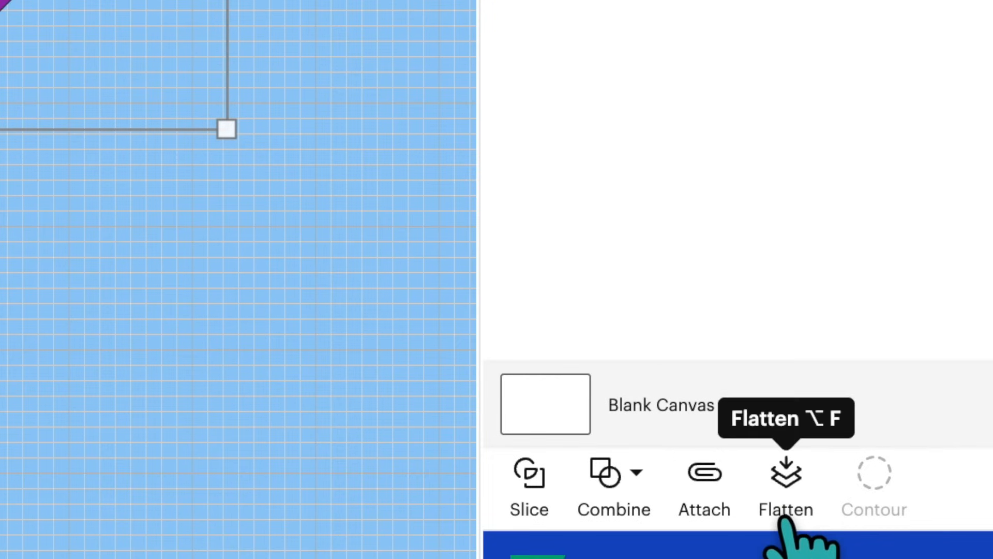
click(24, 226)
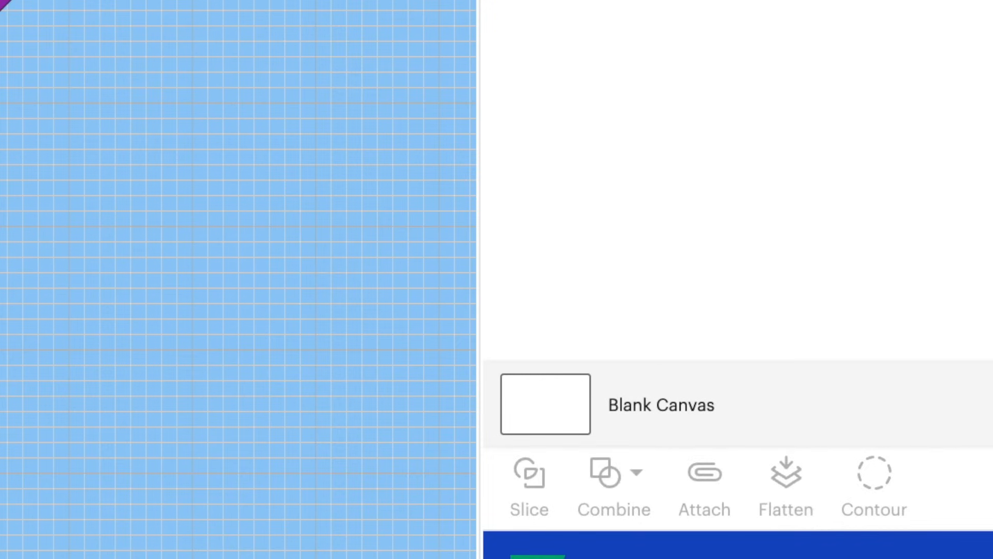
- Change the Dog text's material color to dark gray
click(509, 357)
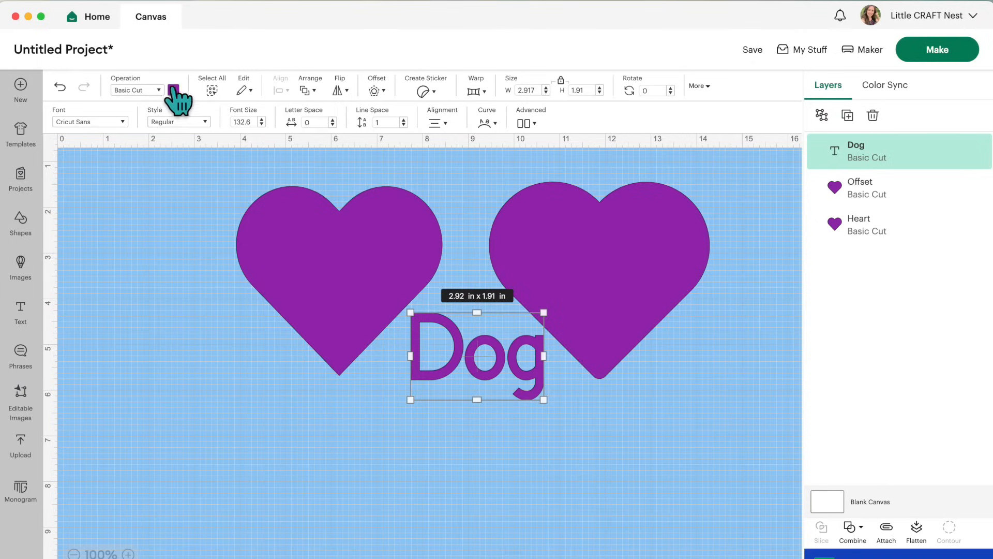
click(173, 91)
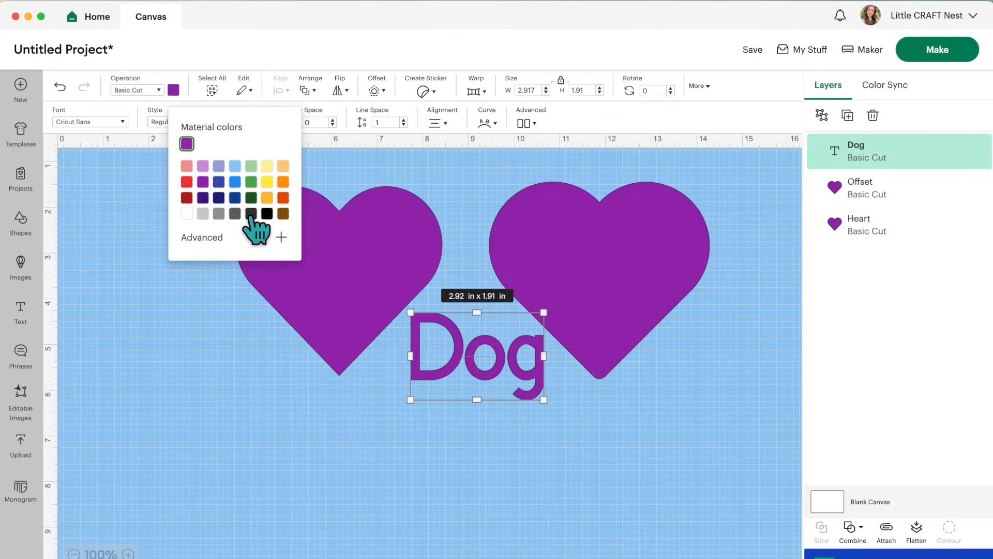
click(255, 227)
click(515, 428)
- Place the Dog text inside the offset heart, flatten the two together, and expand the flattened layer
drag(476, 349, 597, 253)
click(587, 489)
drag(732, 146, 597, 451)
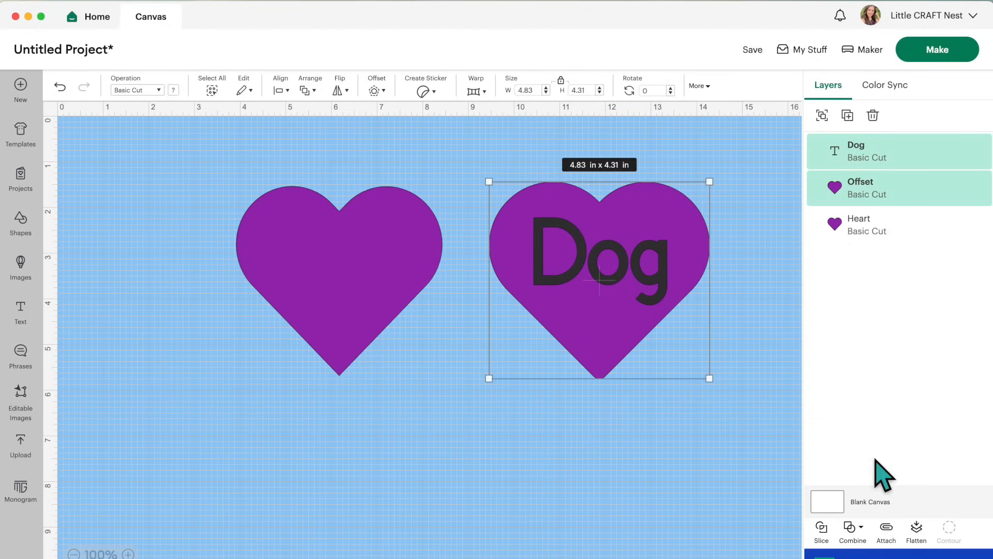
click(916, 528)
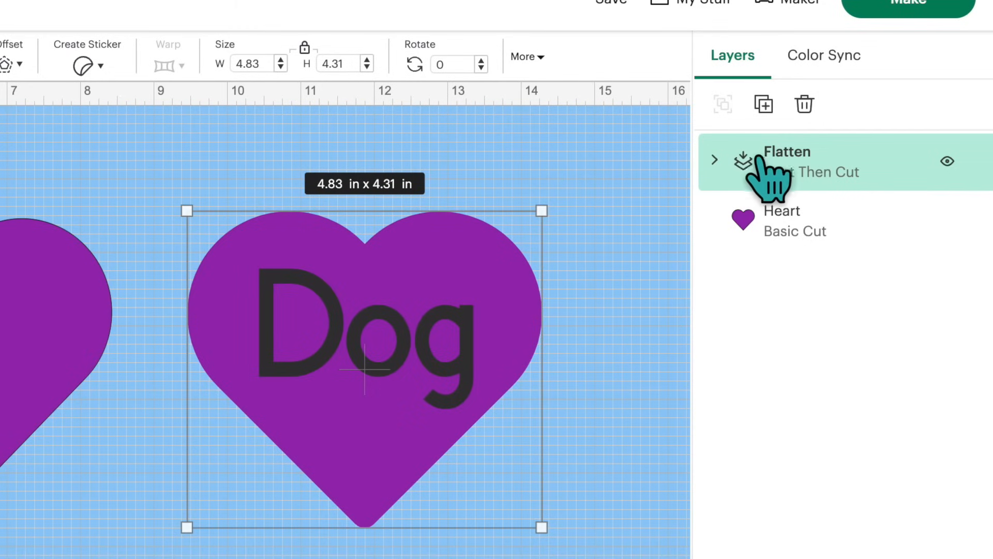
click(715, 160)
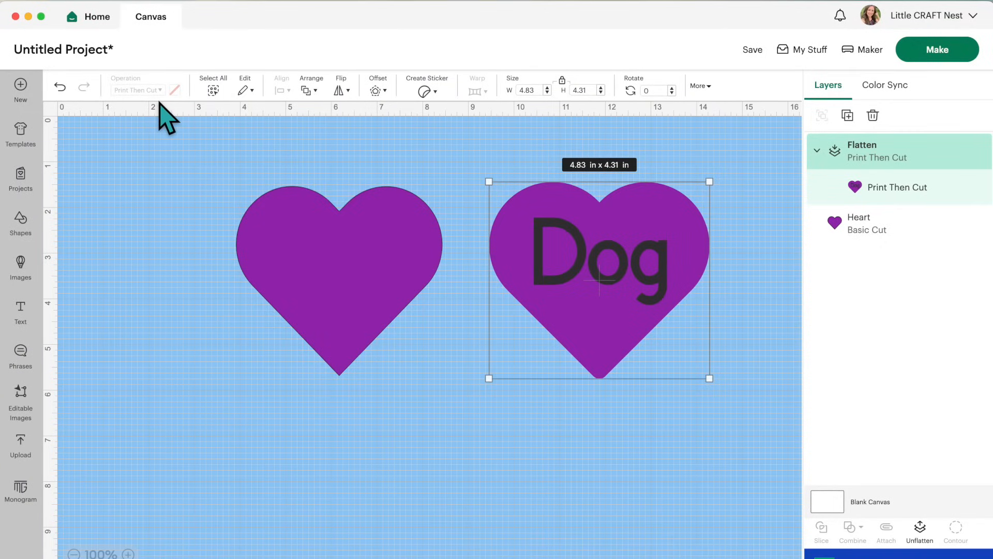
- Preview the flattened heart's Print Then Cut mat and its printing stage, and cancel back to the canvas
click(935, 52)
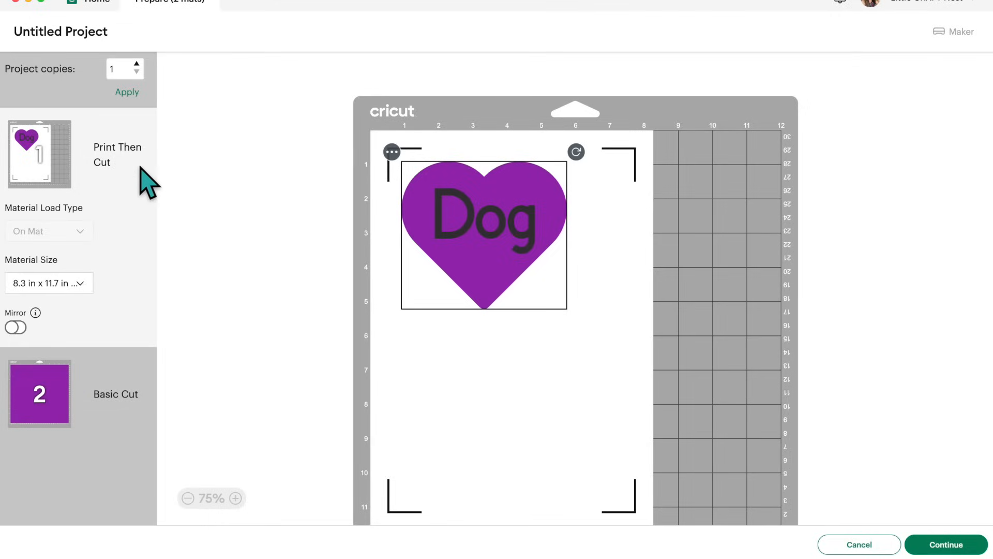
click(944, 545)
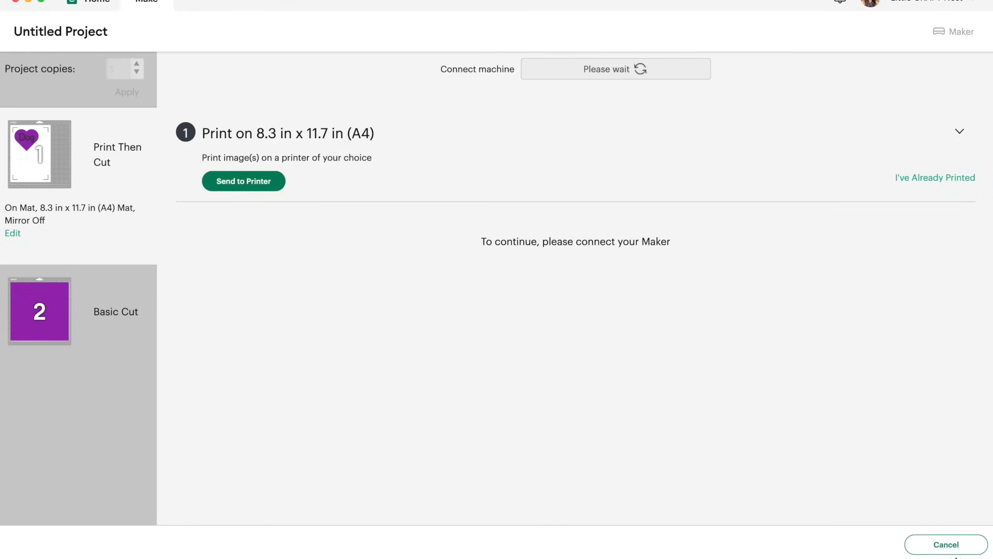
click(946, 544)
click(551, 48)
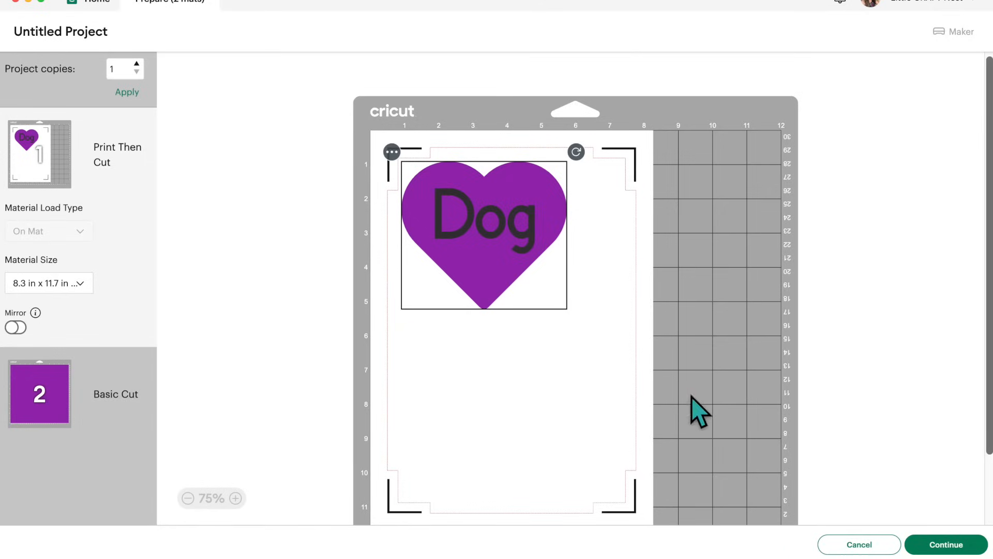
click(861, 545)
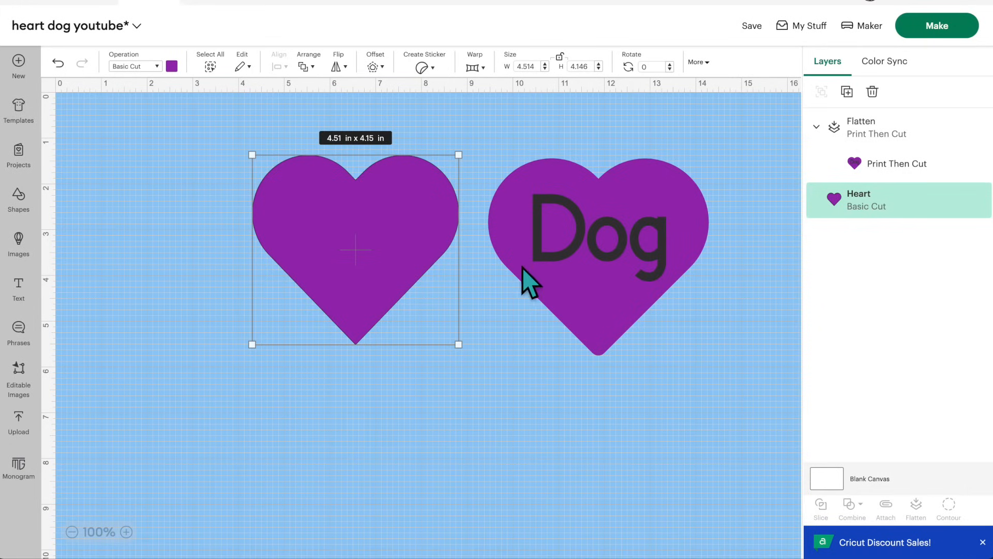
- Search the image library for "heart" and add the black hand-drawn double-outline heart to the canvas
mouse_move(357, 231)
mouse_down()
mouse_move(346, 241)
mouse_move(362, 228)
mouse_up()
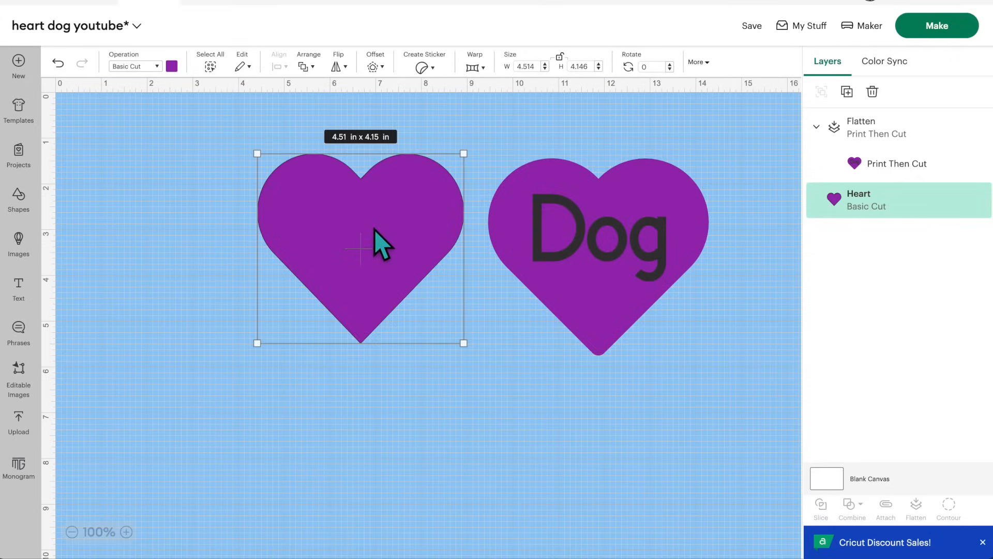
click(26, 253)
click(459, 106)
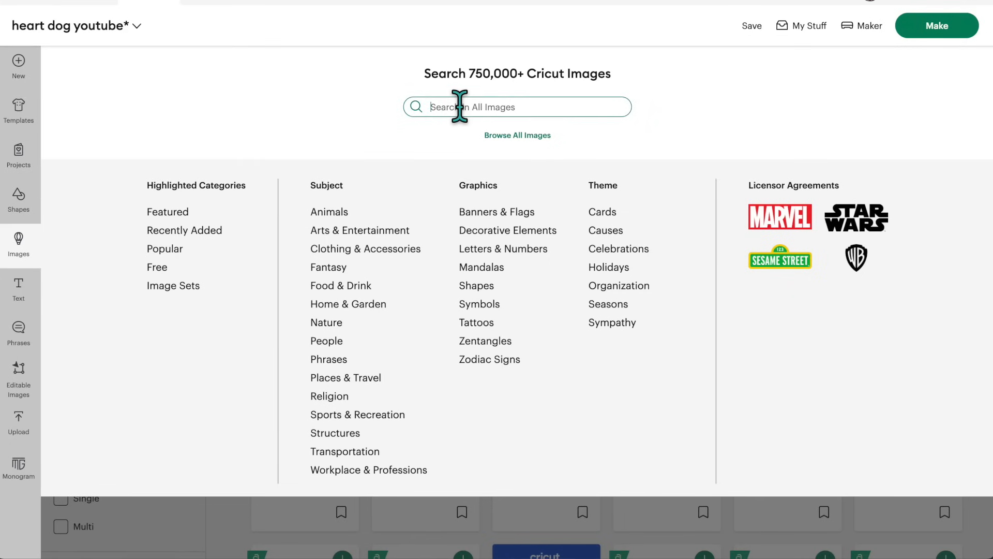
text(heart)
key(Return)
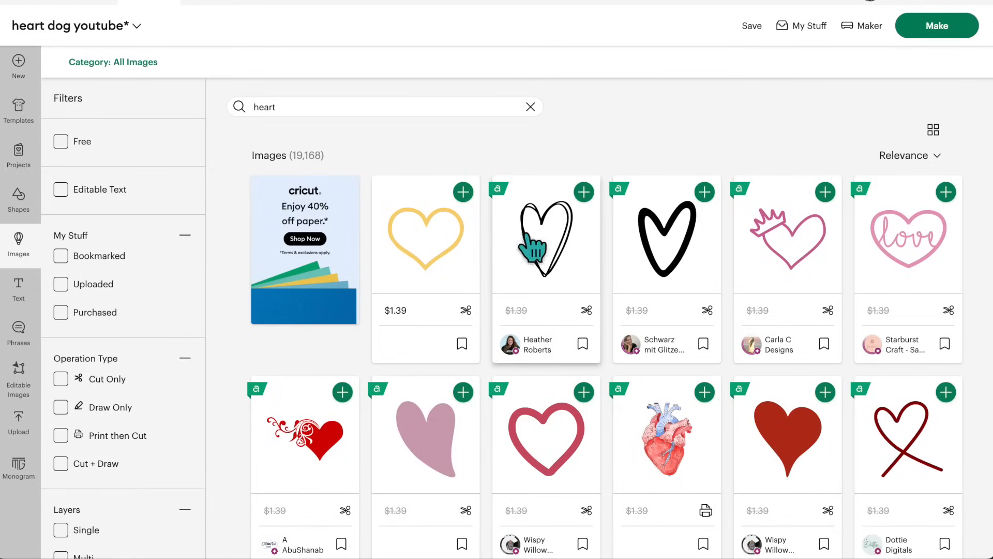
click(542, 242)
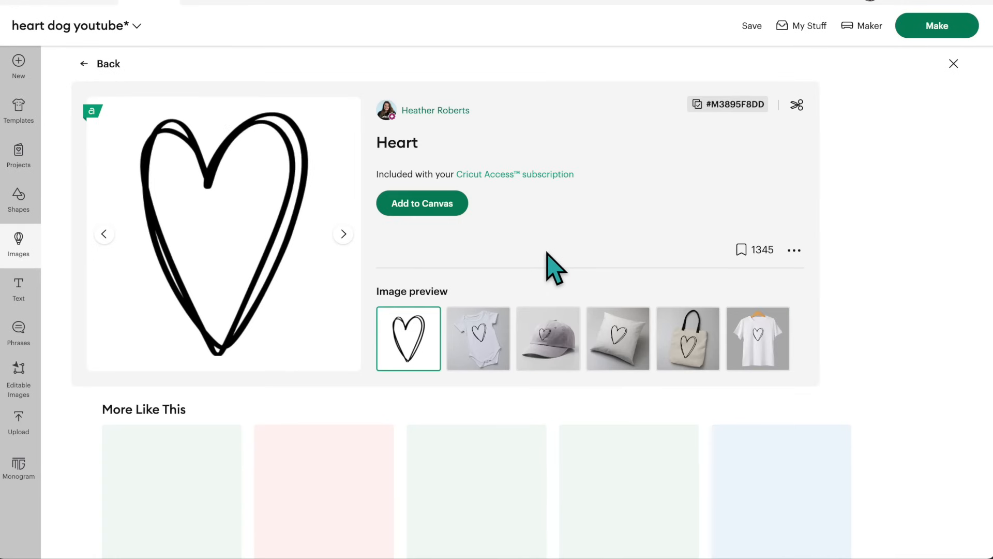
click(422, 207)
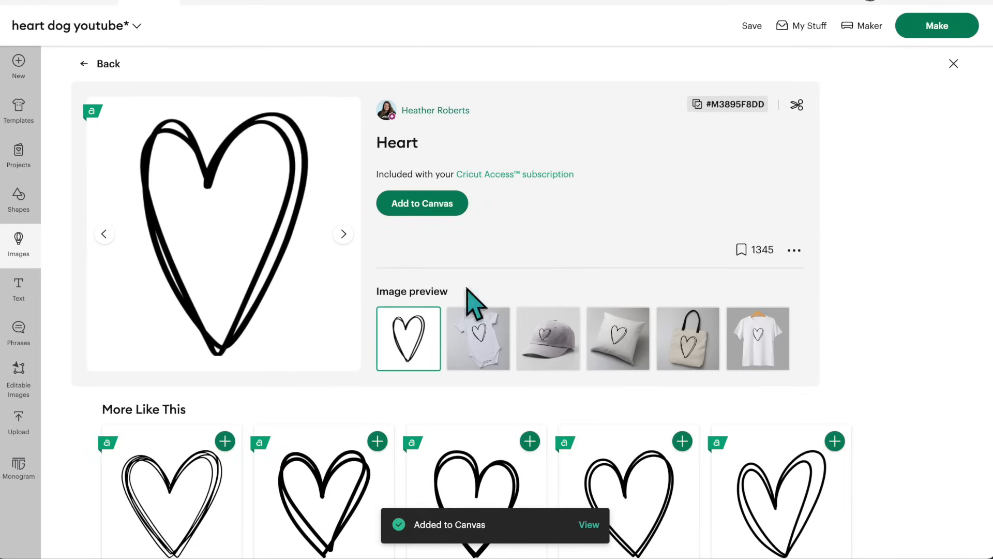
click(588, 524)
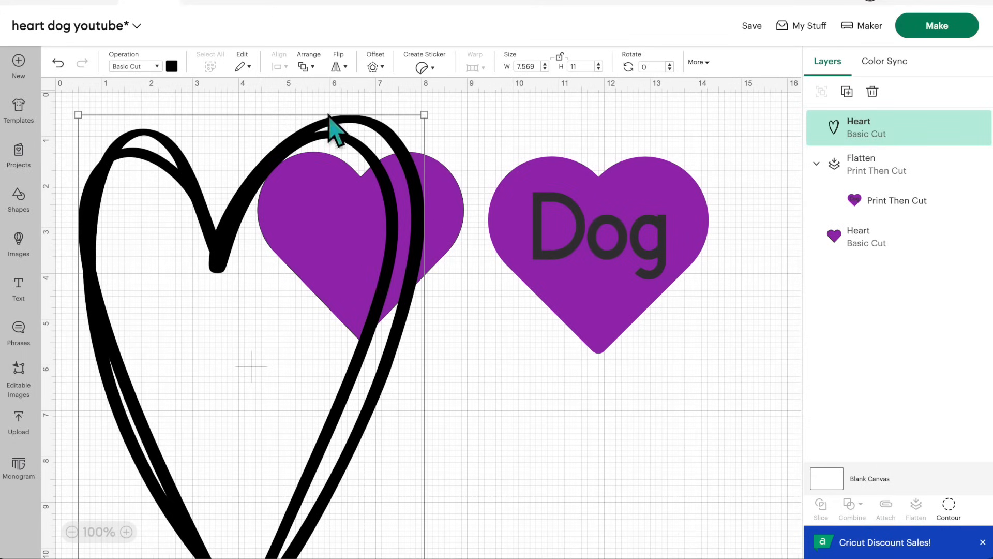
- Shrink the outline heart to about 3.81 × 5.54 in and reposition it near the plain purple heart
drag(422, 113, 238, 288)
drag(247, 343, 295, 234)
drag(355, 180, 305, 251)
drag(268, 327, 259, 265)
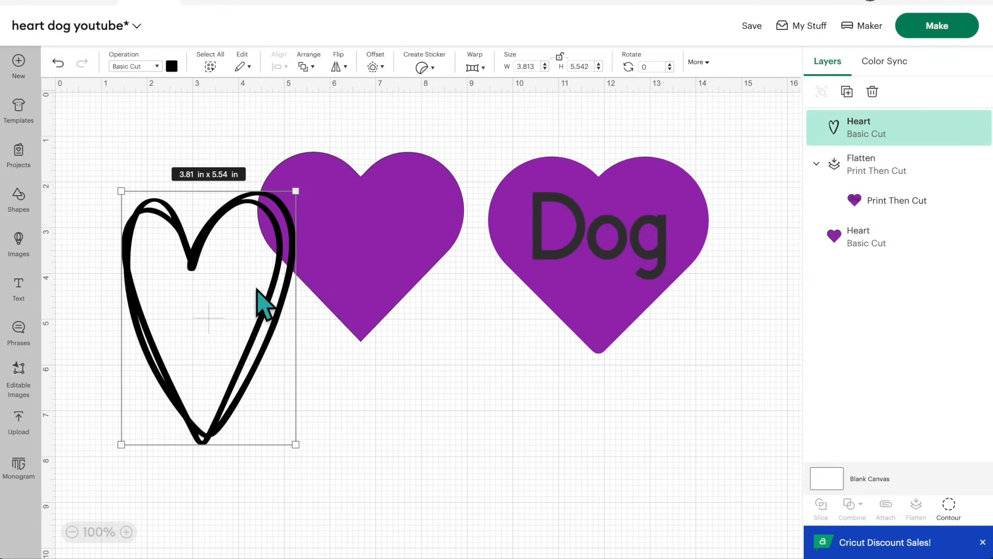
- Move the plain purple heart over the flattened Dog heart and position the outline heart in clear space beside them
drag(370, 255, 514, 222)
click(267, 303)
drag(282, 243, 284, 247)
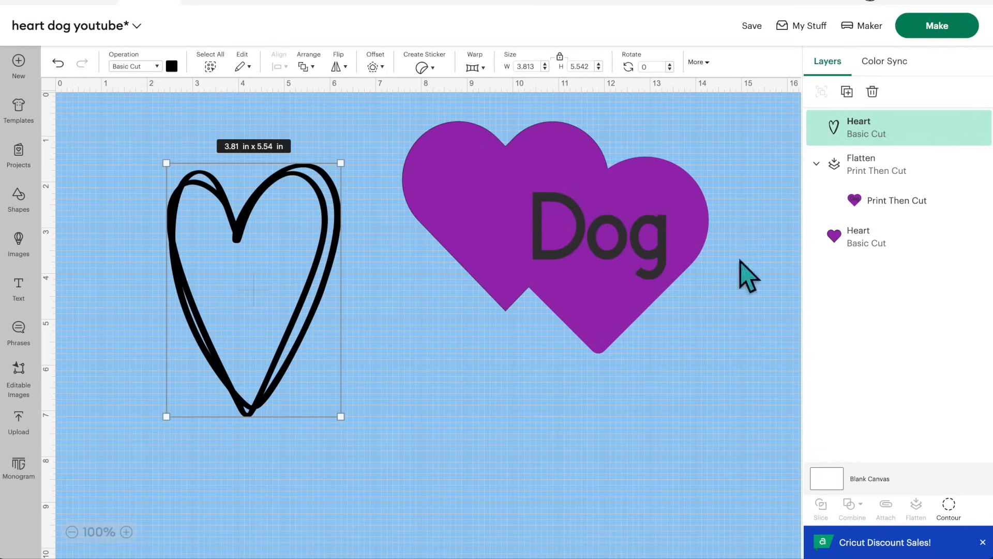
- Use Contour on the black double-outline heart to turn off the inner heart and all the small inner slivers
click(950, 504)
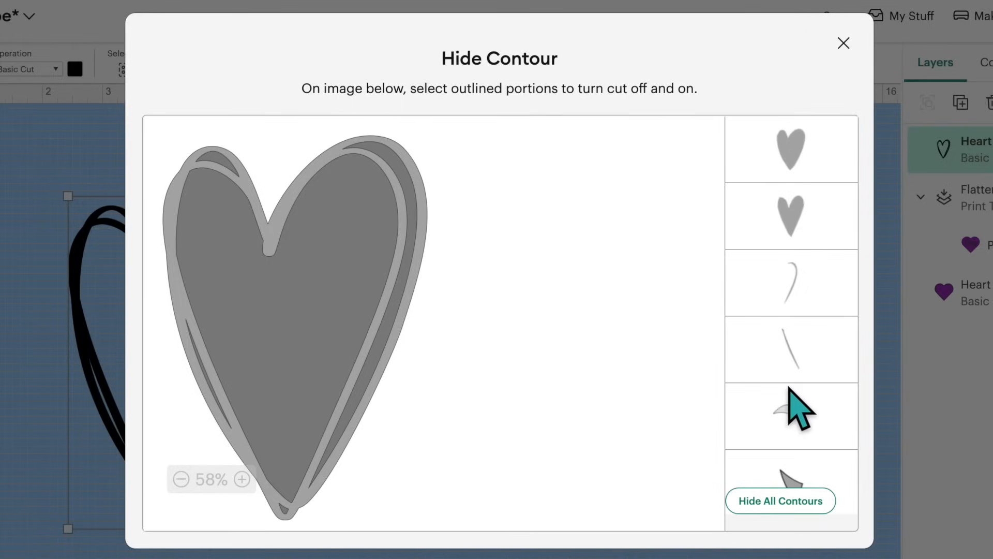
click(789, 296)
click(798, 362)
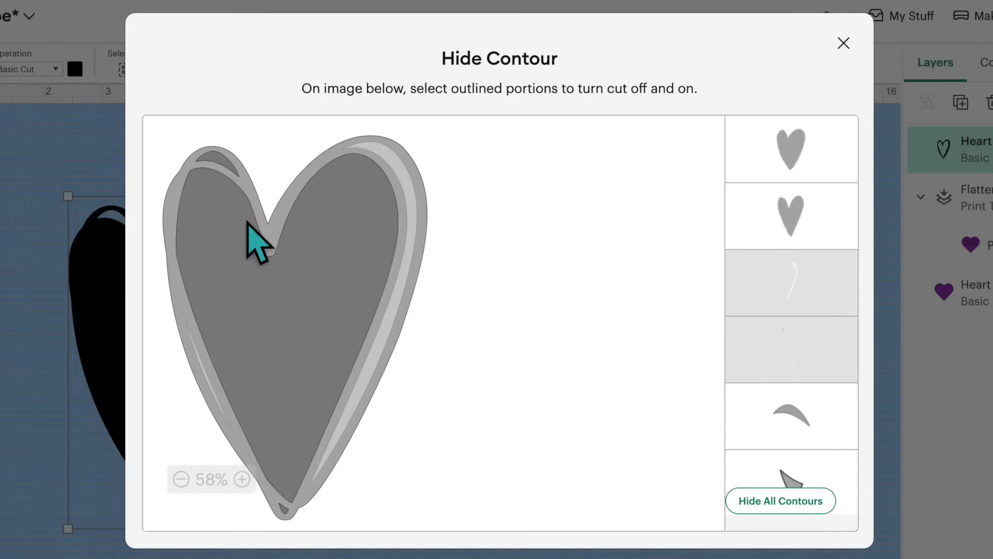
click(248, 221)
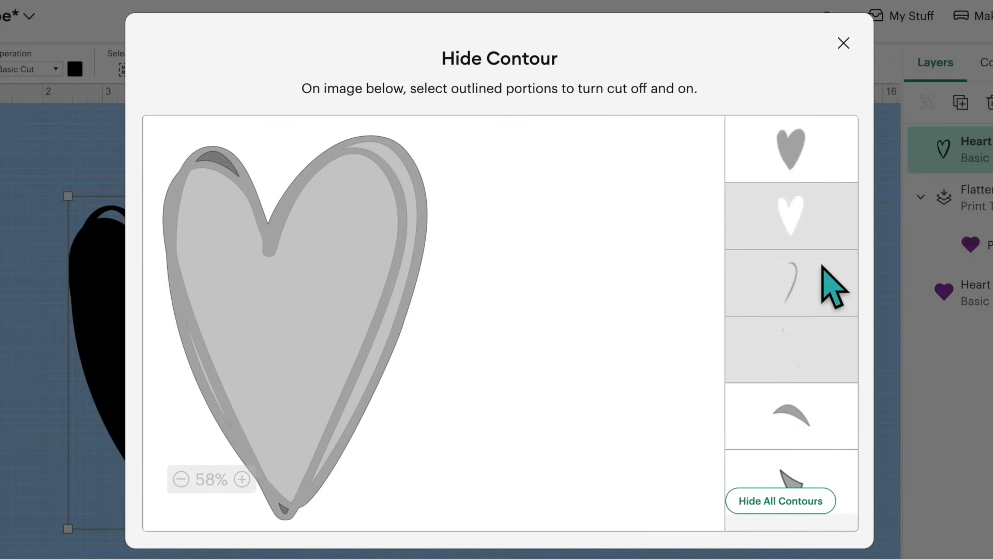
scroll(812, 279, down, 1)
click(785, 388)
click(794, 448)
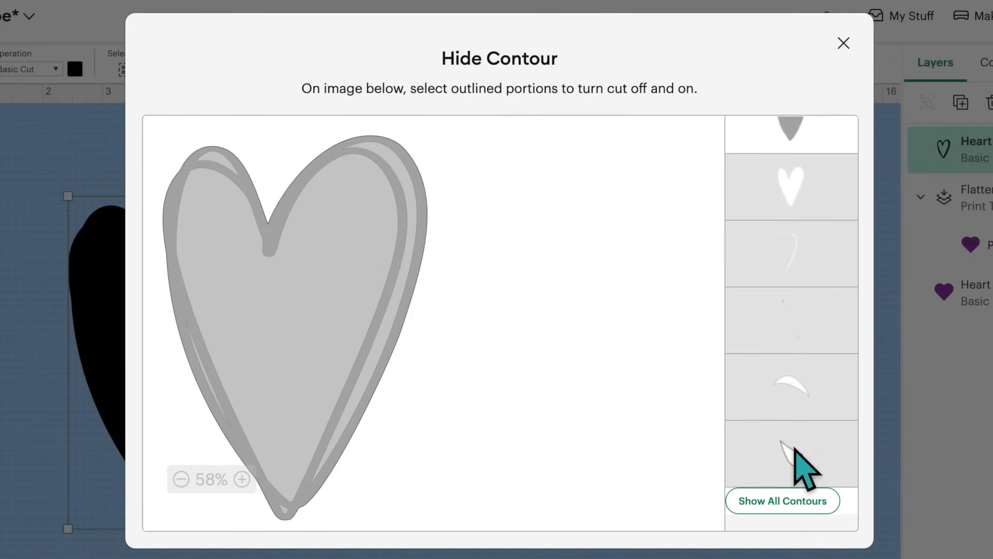
scroll(794, 439, up, 1)
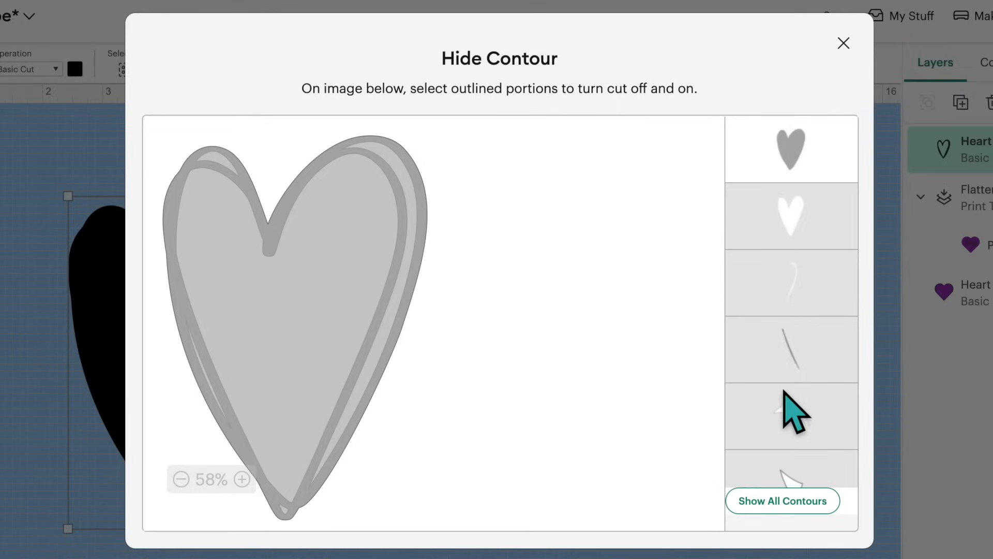
scroll(791, 445, down, 1)
scroll(796, 414, up, 1)
click(804, 201)
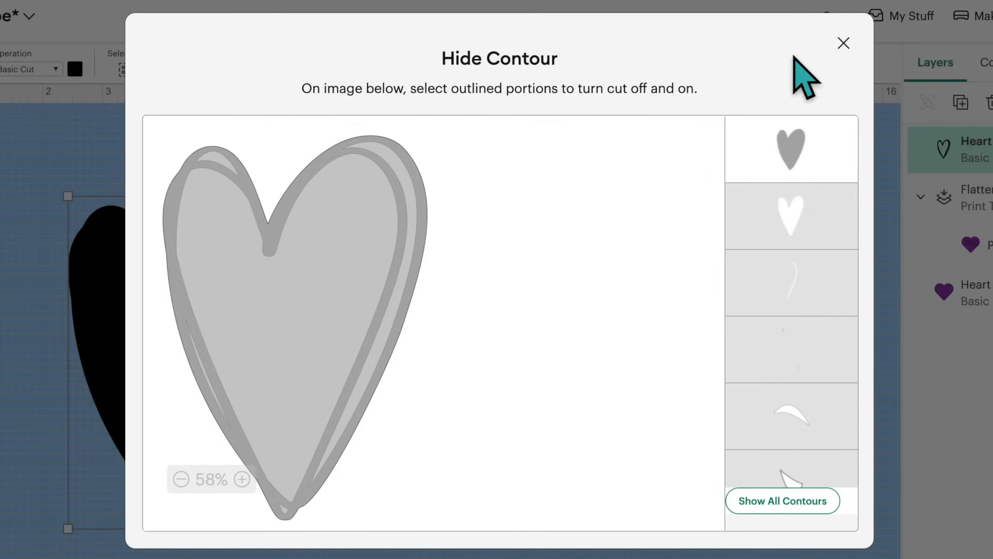
click(843, 42)
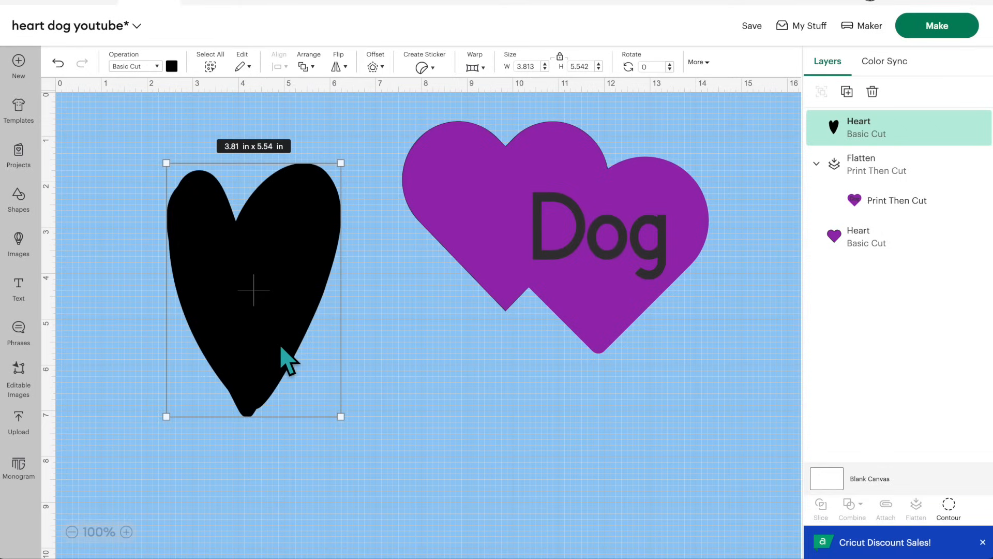
- Turn the large inner heart contour of the black heart back on with Contour
click(950, 507)
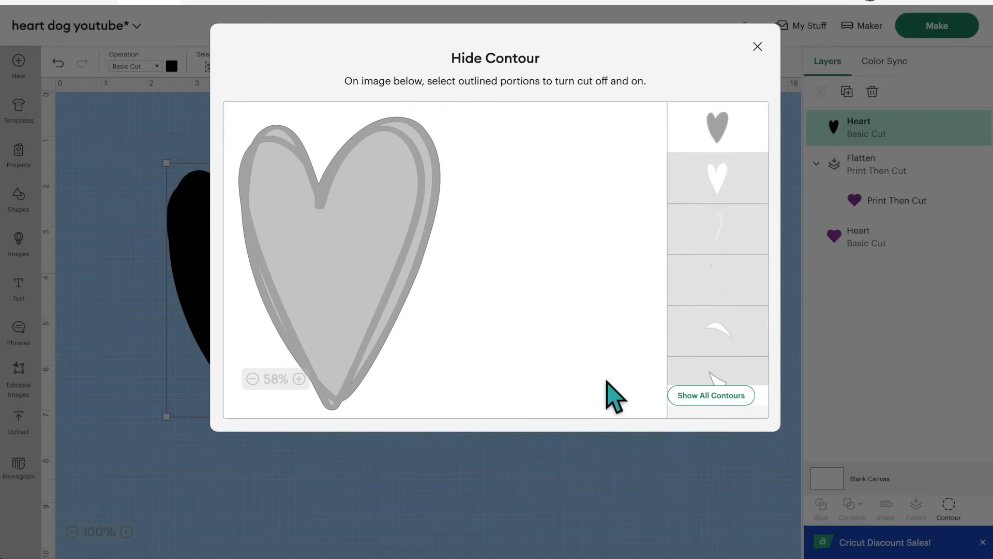
click(339, 247)
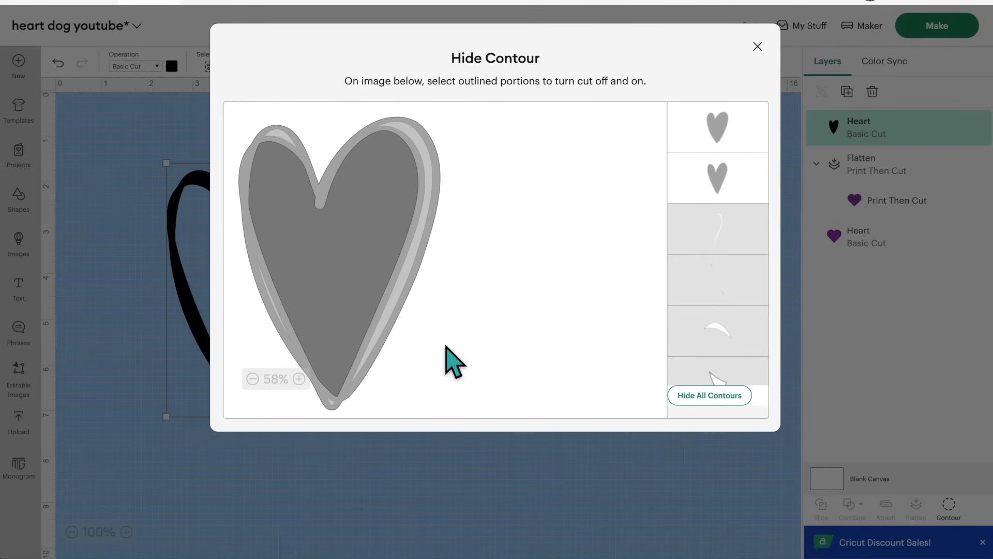
click(758, 47)
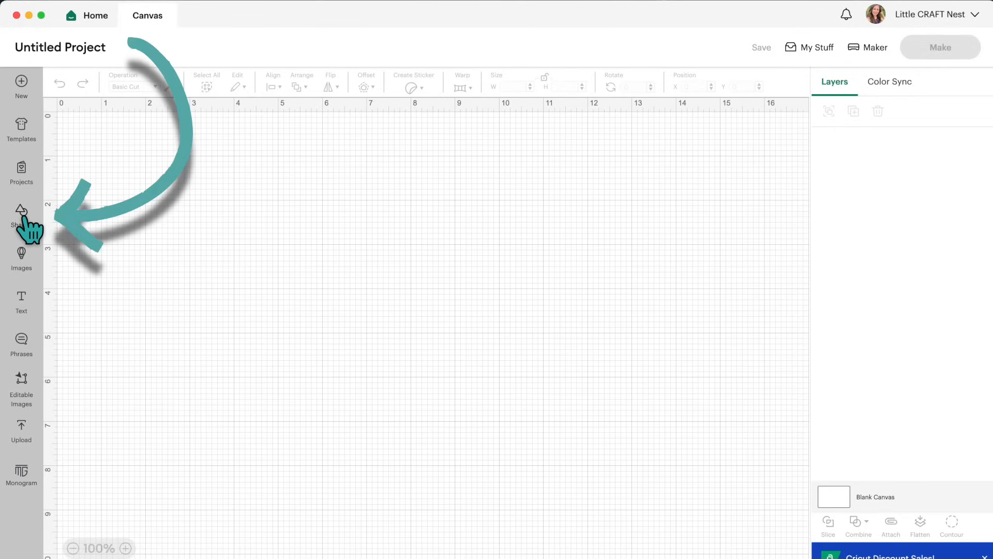
- Add a circle shape to the empty canvas and move it to about X 6.736, Y 2.153
click(24, 217)
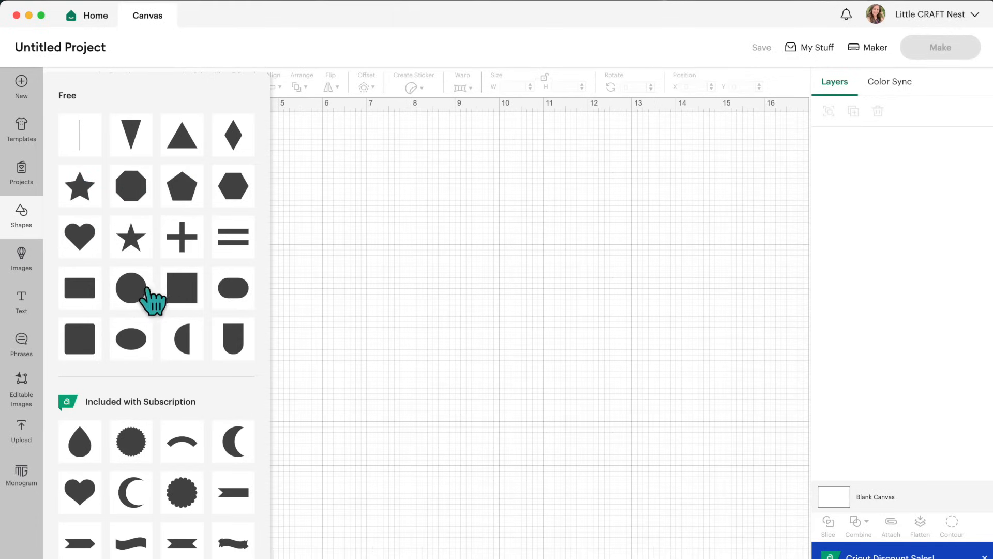
click(137, 290)
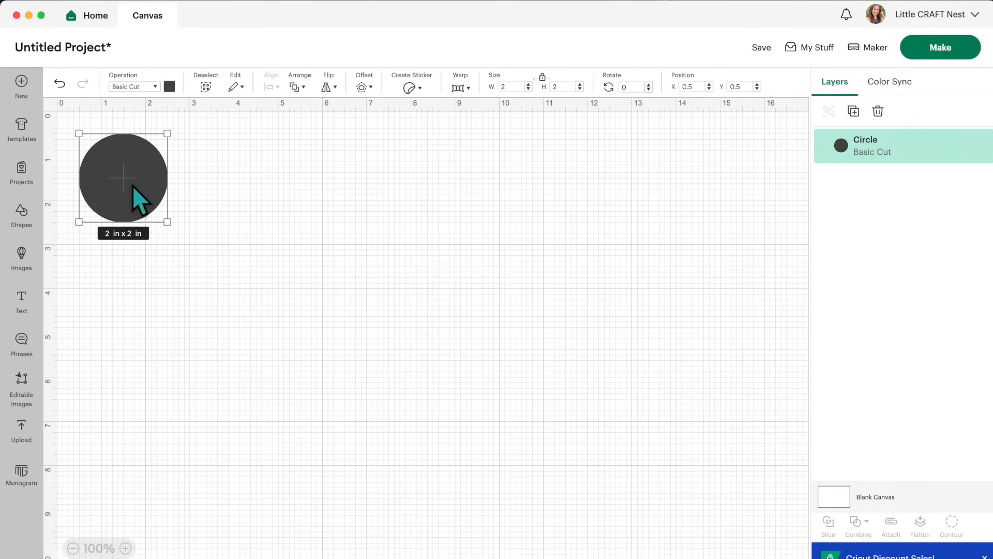
drag(225, 327, 682, 443)
drag(401, 259, 408, 260)
scroll(408, 259, right, 1)
scroll(408, 260, down, 1)
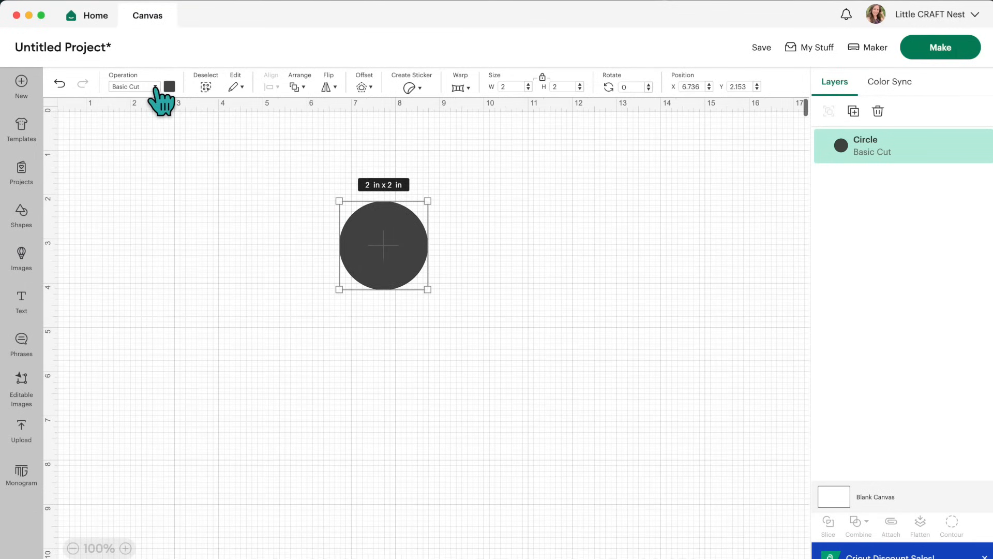
- Change the circle's operation from a cut to Guide
click(155, 86)
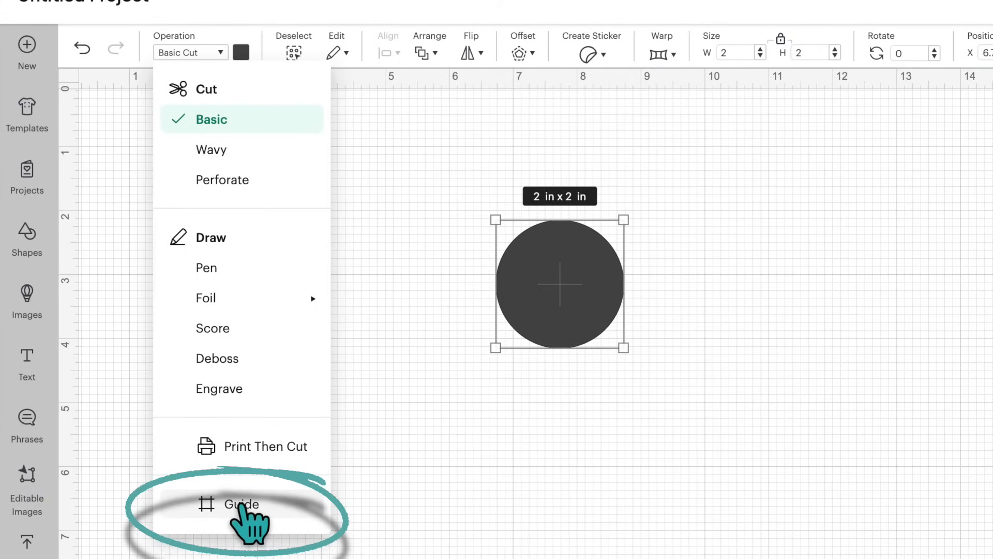
click(241, 506)
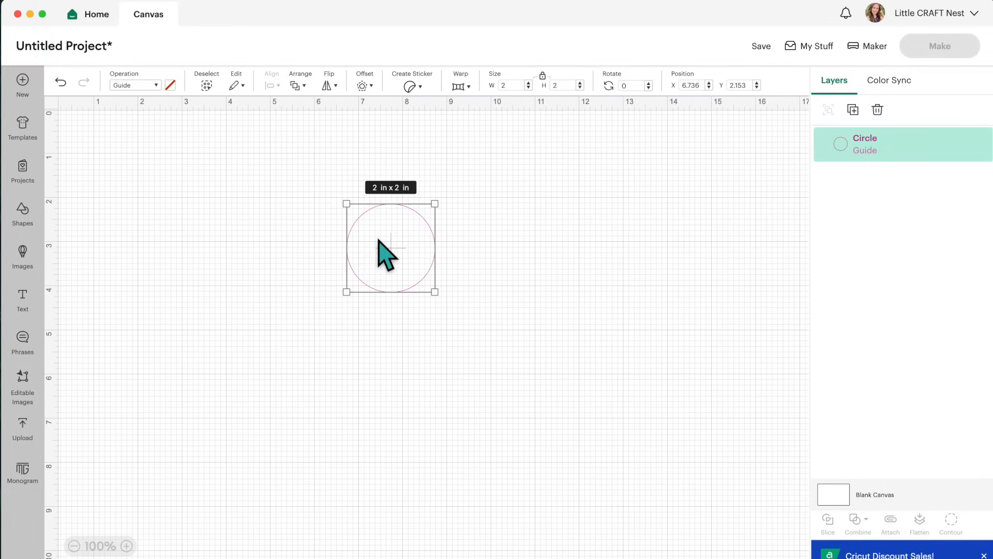
scroll(869, 147, up, 1)
scroll(872, 147, right, 1)
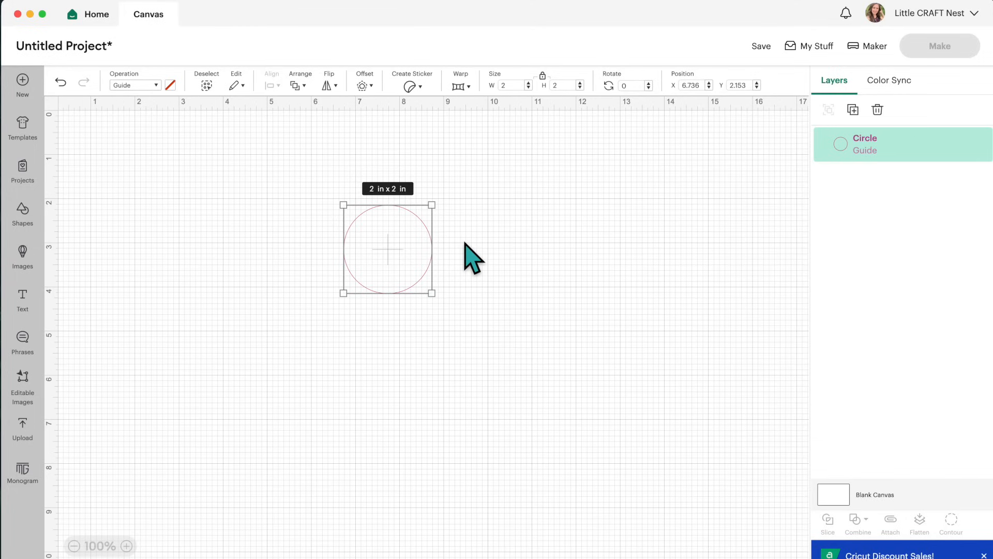
scroll(440, 281, right, 1)
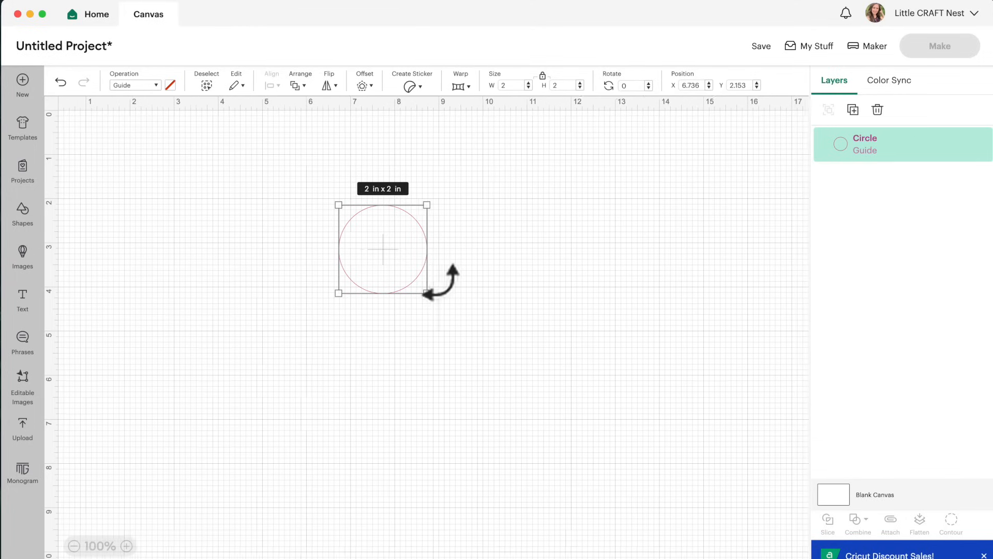
scroll(441, 282, right, 3)
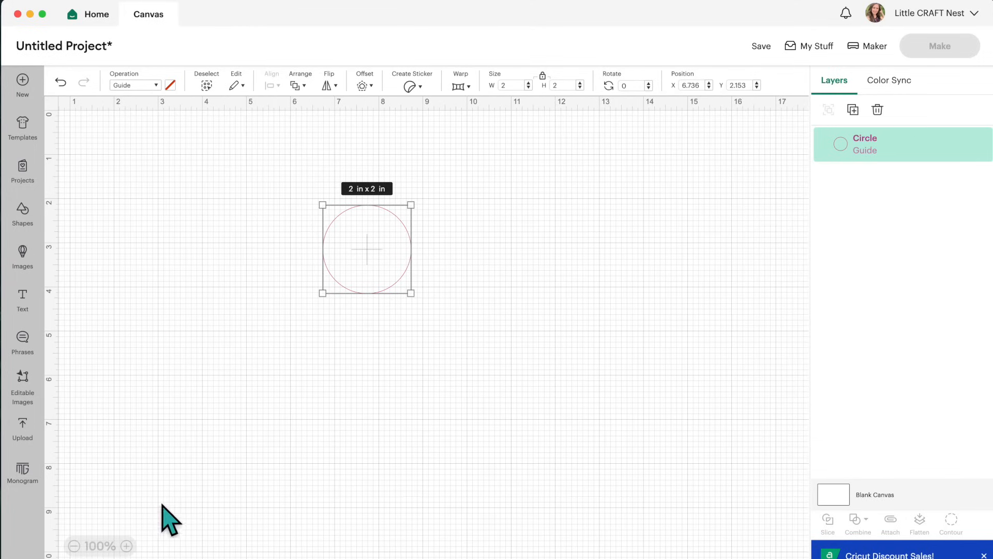
click(127, 546)
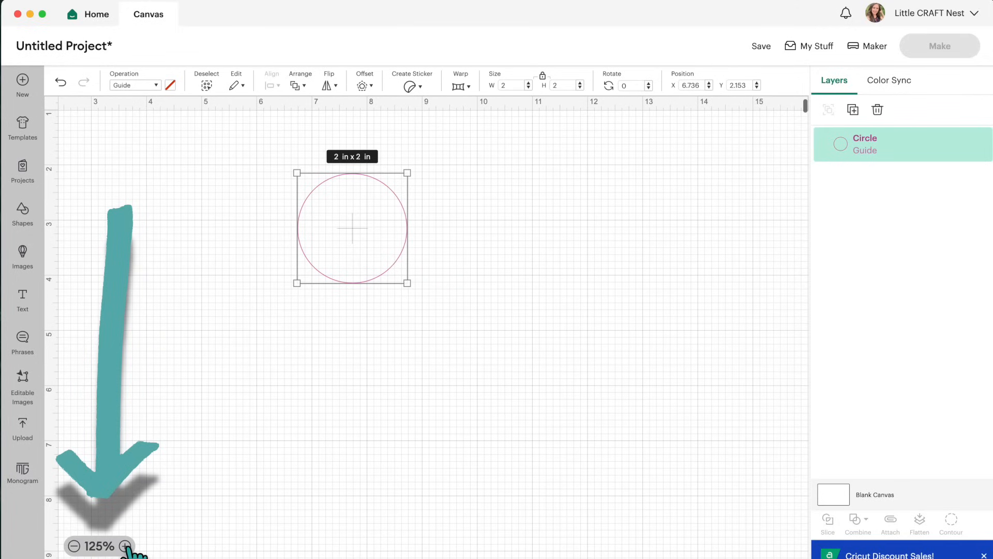
click(125, 545)
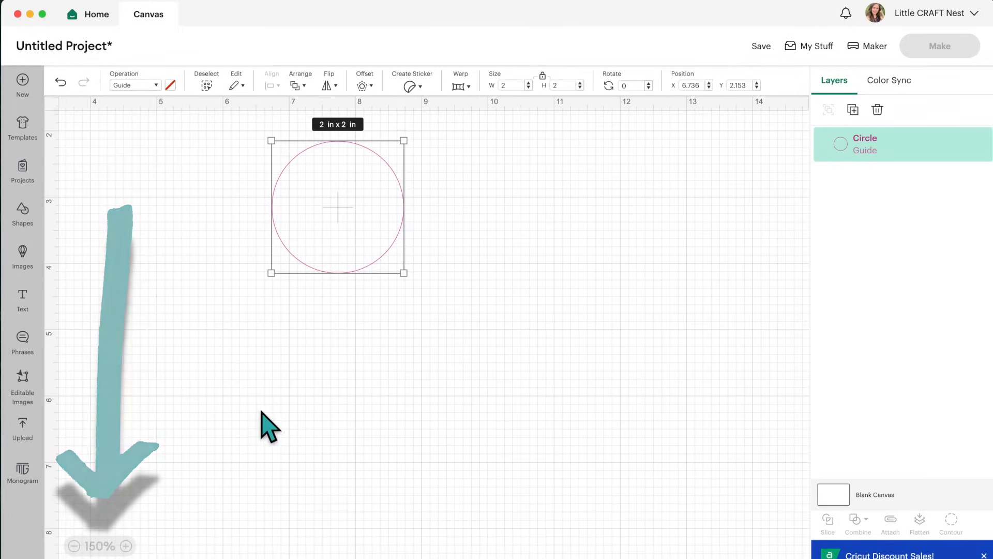
scroll(266, 412, up, 3)
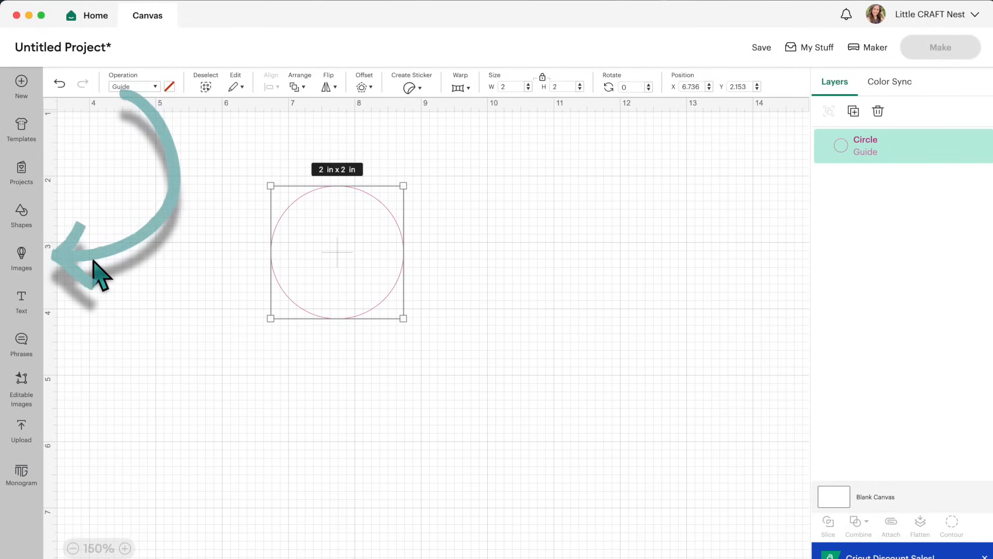
- Search the image library for "heart" and add the plain black outline heart to the canvas beside the guide circle
click(20, 255)
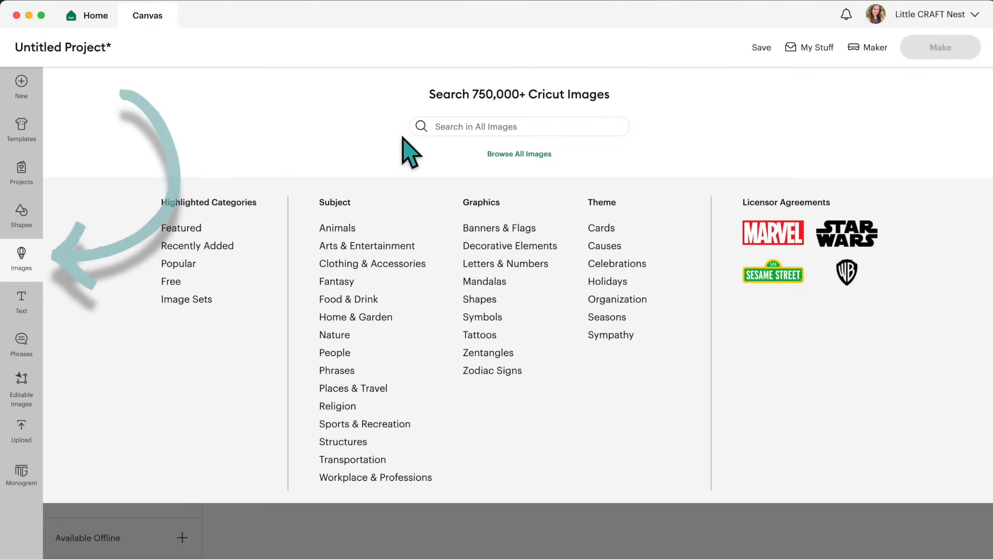
click(478, 127)
text(heart)
key(Return)
scroll(594, 330, down, 6)
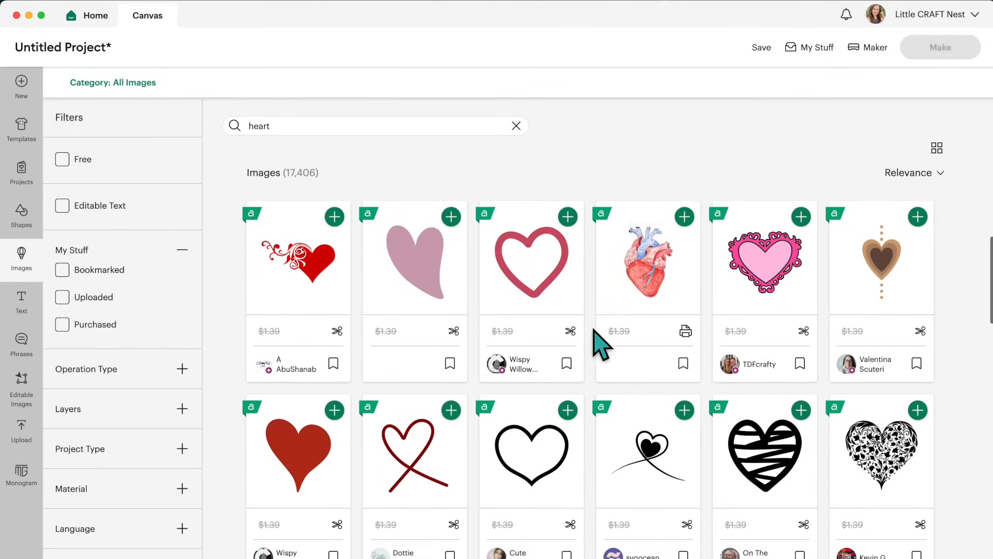
scroll(594, 330, down, 1)
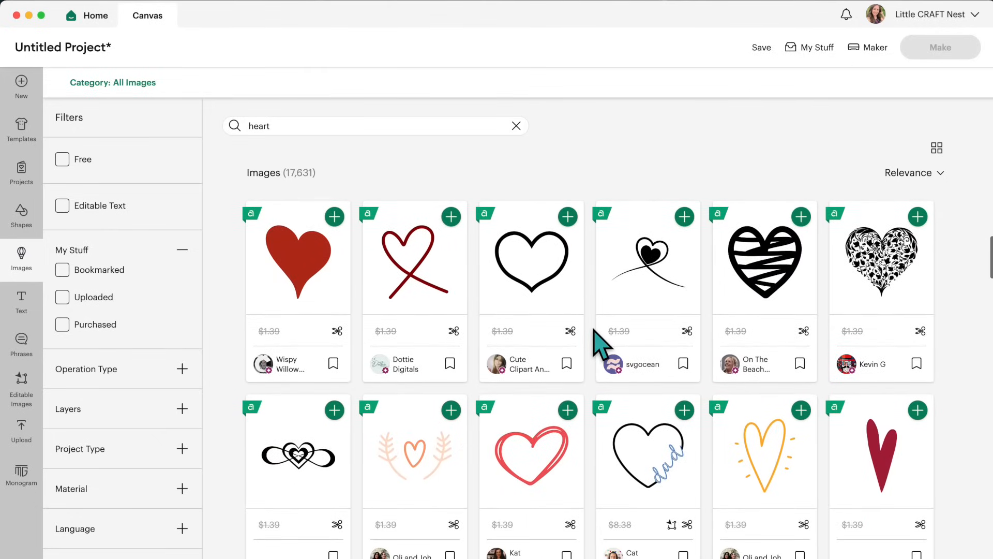
scroll(594, 330, down, 1)
click(534, 249)
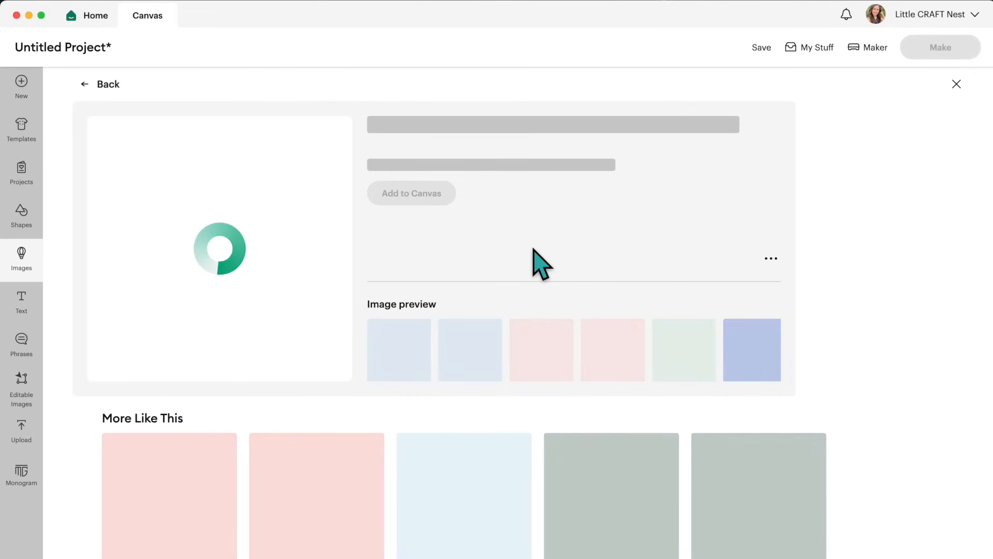
click(406, 227)
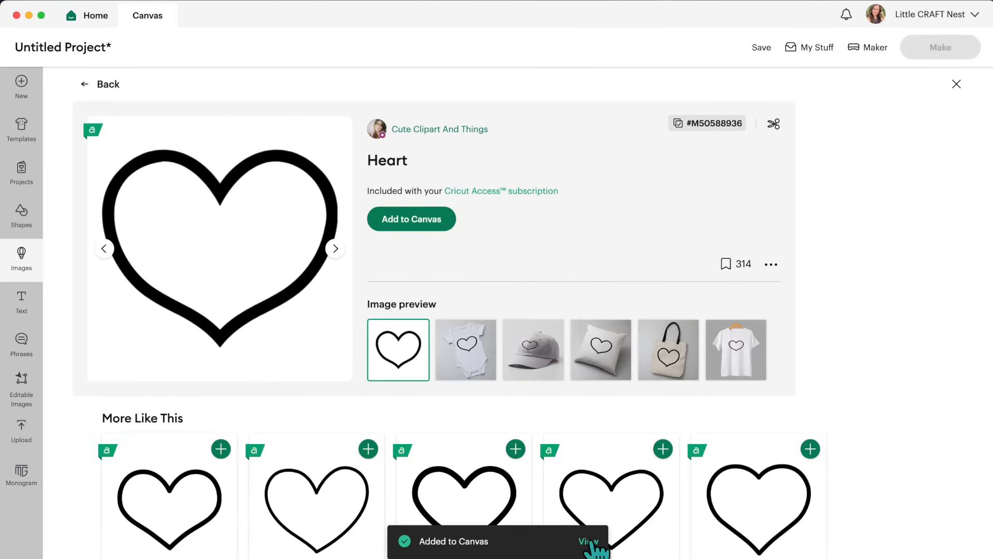
click(590, 542)
drag(376, 272, 387, 283)
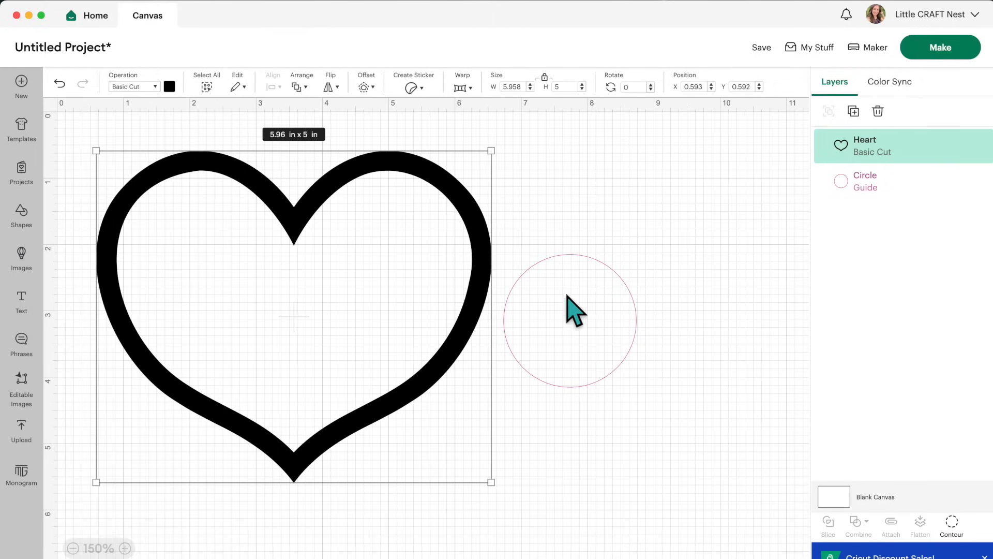
- Hide all contours of the black outline heart to make it a solid heart
scroll(682, 330, right, 1)
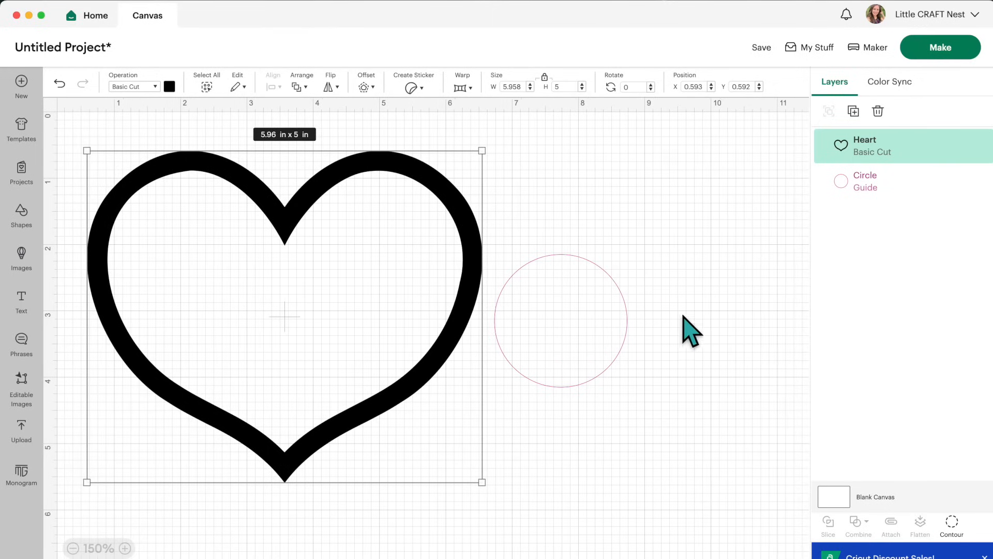
click(952, 523)
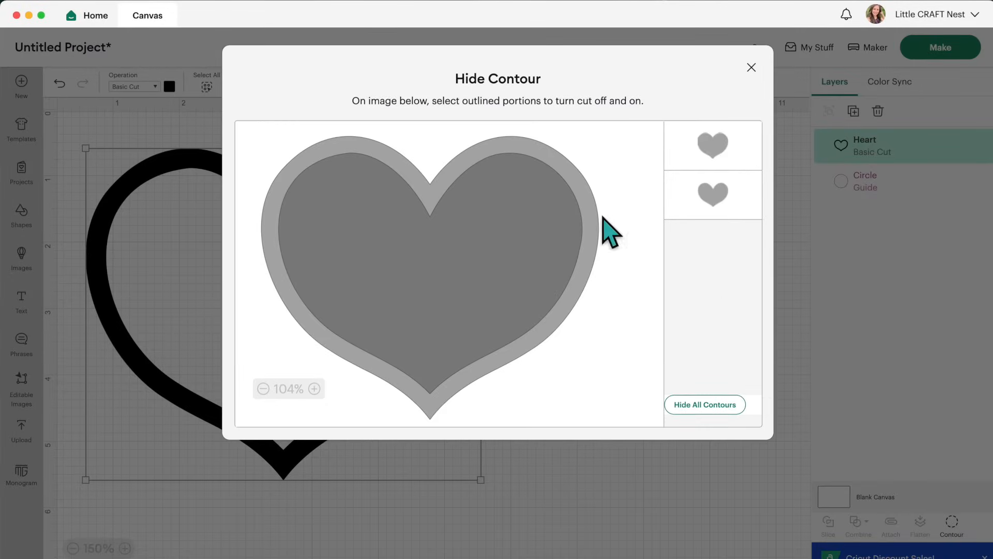
click(465, 244)
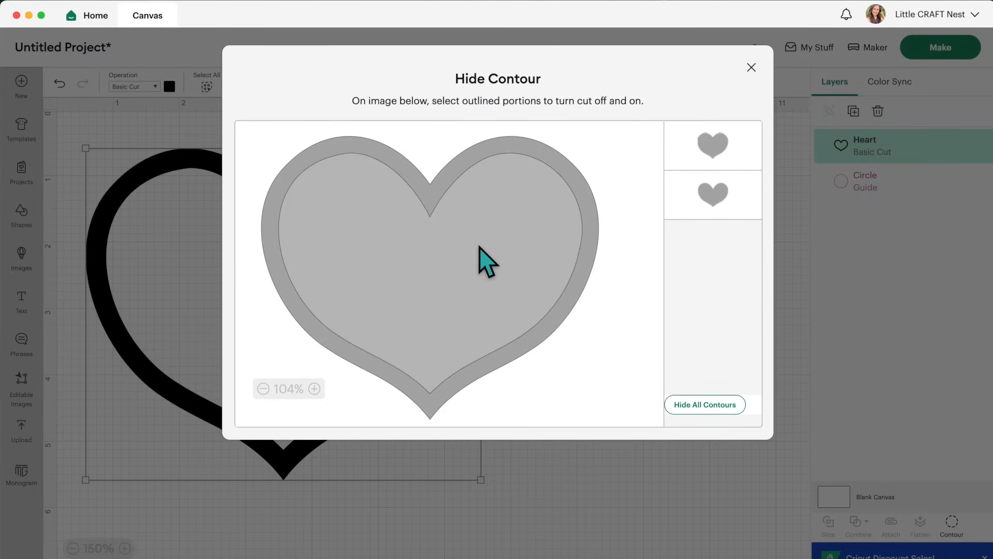
click(478, 246)
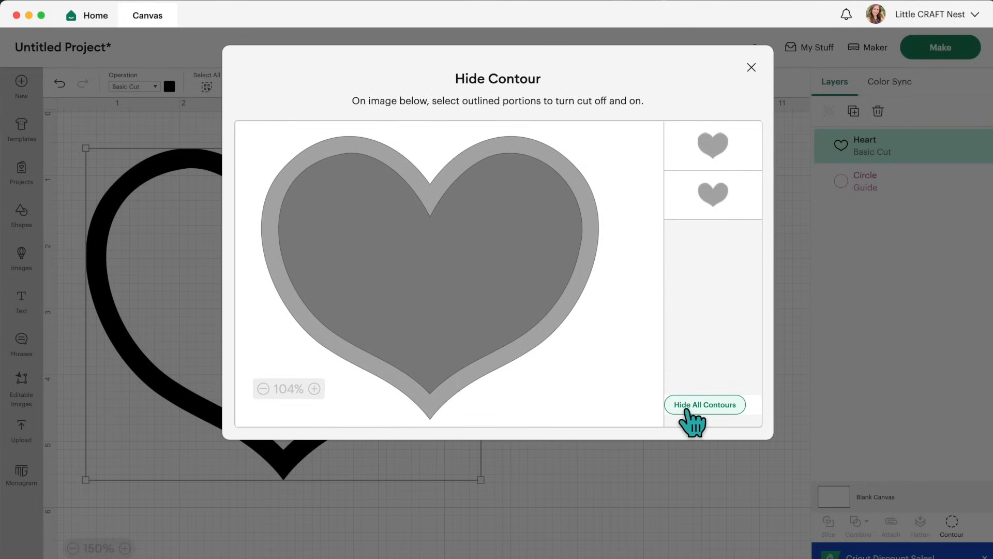
click(717, 409)
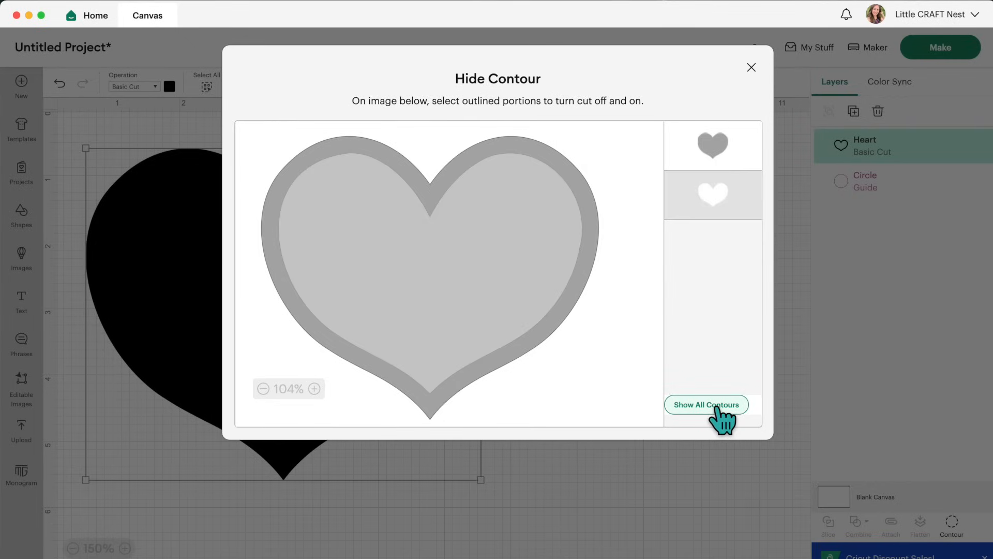
click(751, 67)
- Shrink the solid black heart to about 1.76 × 1.48 in, centre it inside the guide circle and deselect it
drag(461, 470, 215, 272)
drag(206, 229, 435, 298)
drag(456, 343, 391, 293)
drag(340, 247, 539, 306)
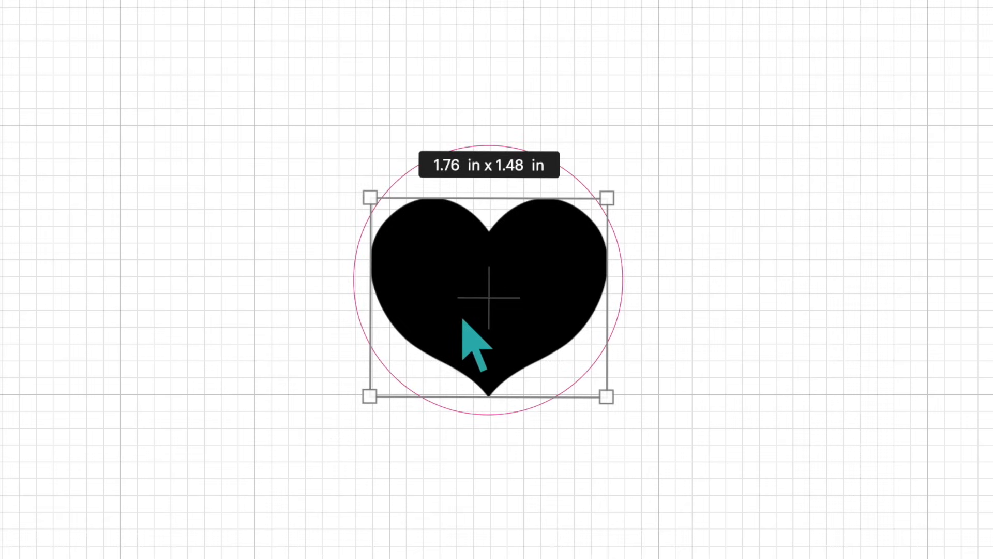
click(245, 216)
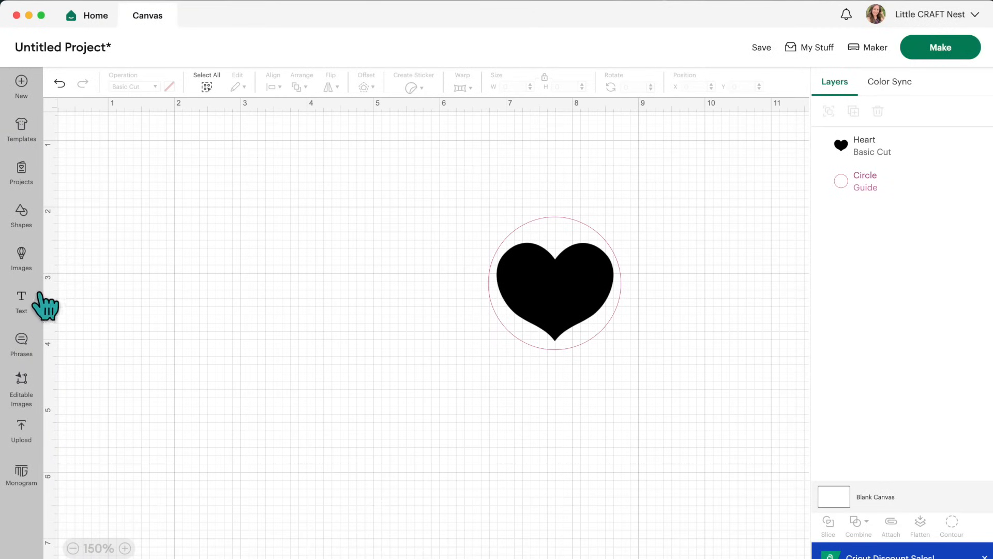
- Add the text "Mom" to the canvas and place it beside the guide circle, level with the heart
click(21, 301)
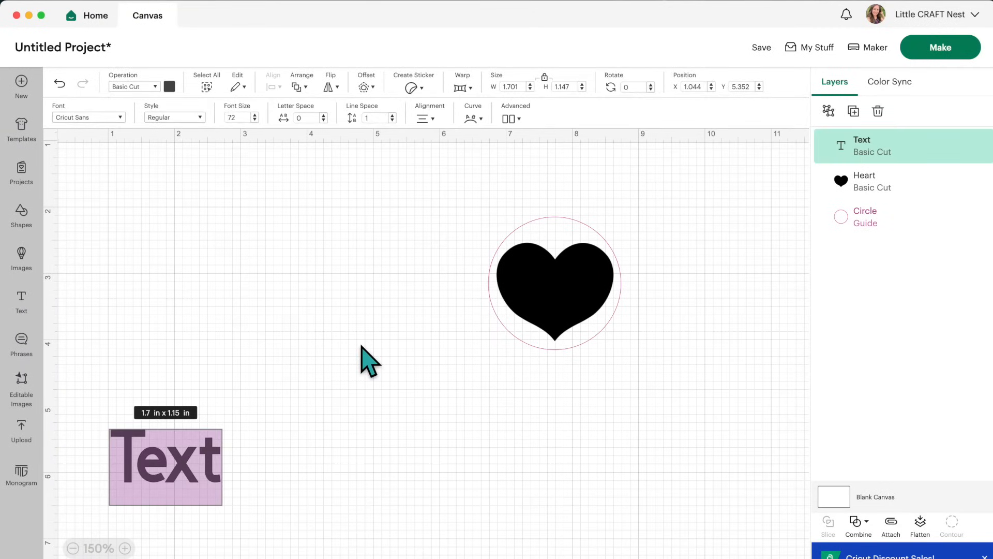
text(Mom)
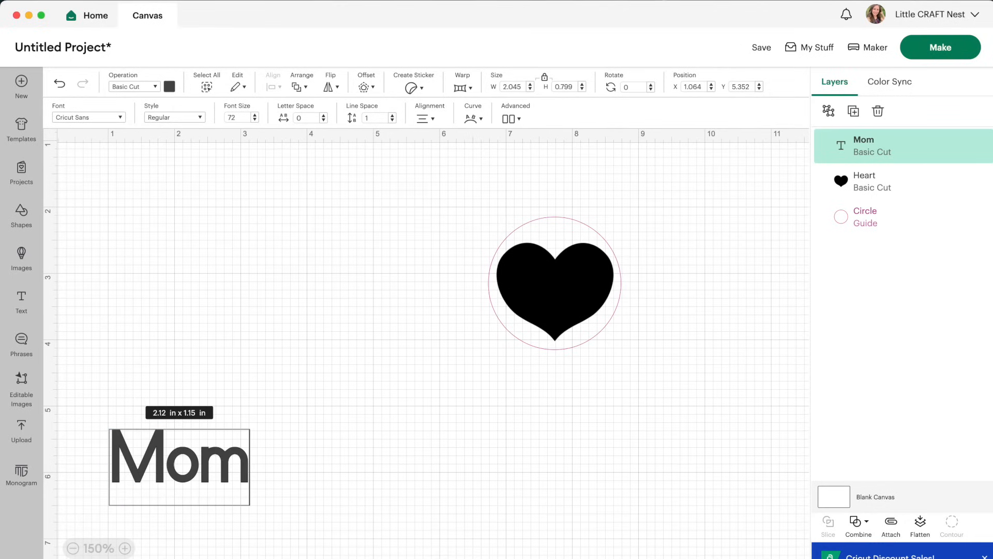
click(313, 445)
drag(219, 455, 347, 288)
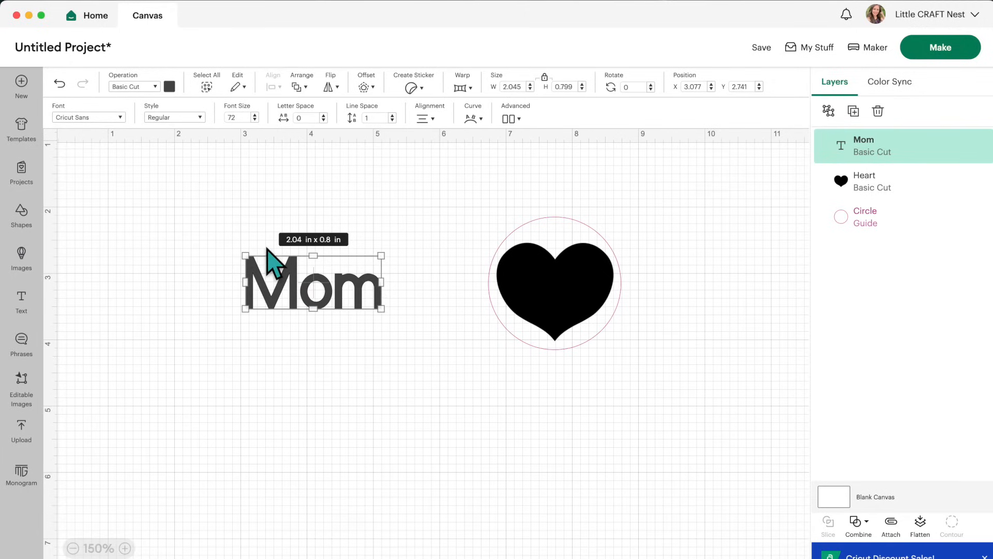
- Open the font choices for the Mom text and move them clear of the text
click(119, 117)
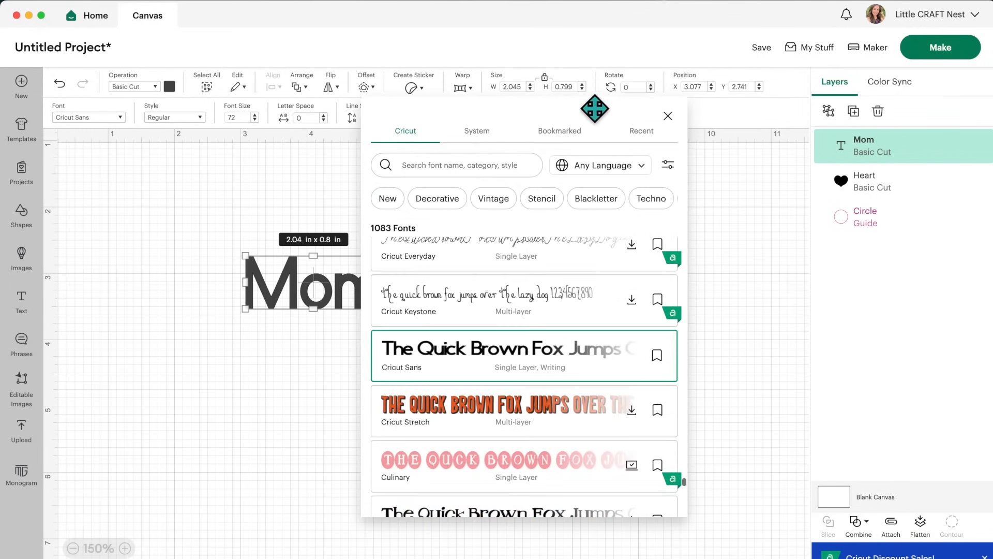
drag(603, 110, 290, 84)
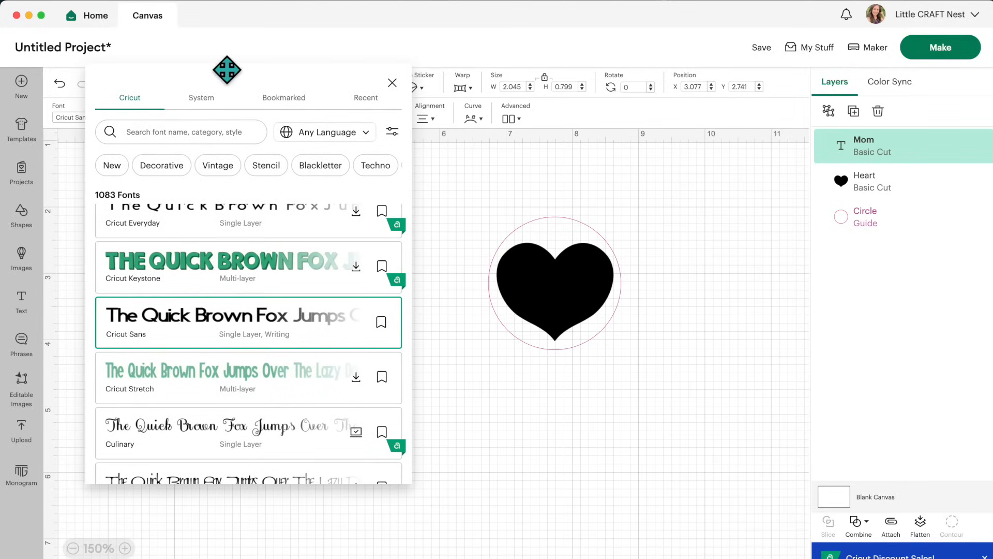
drag(236, 76, 615, 90)
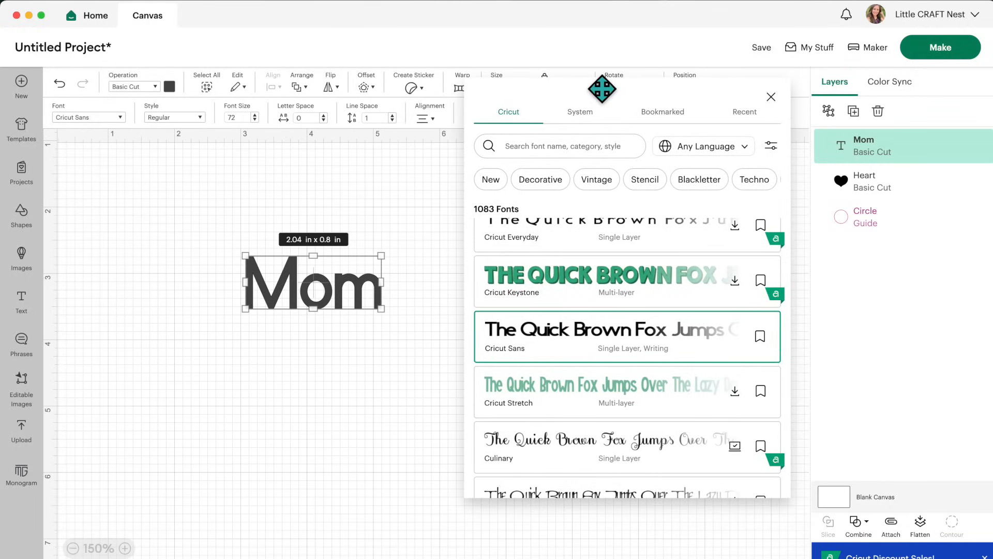
- Try the Cult Std font on the Mom text
scroll(610, 303, down, 3)
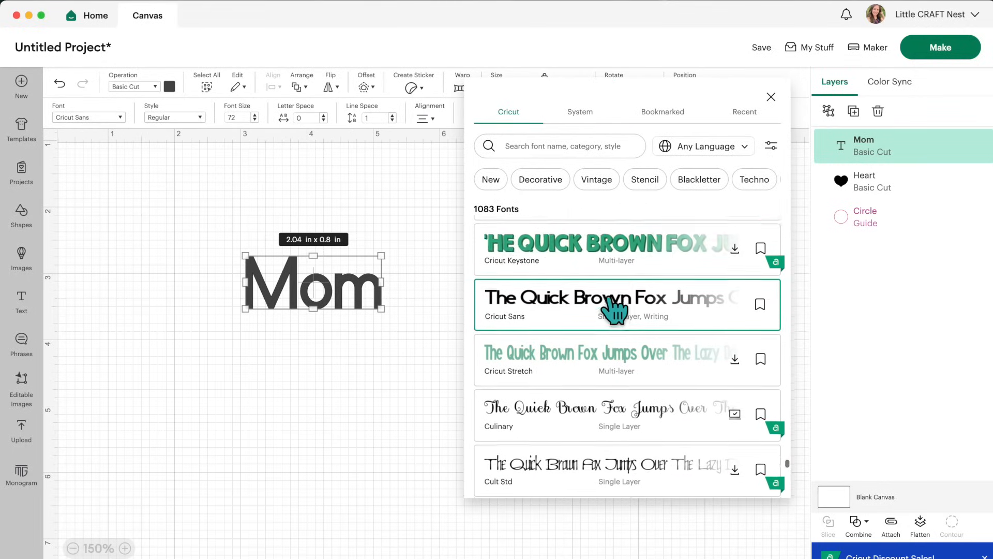
scroll(613, 309, down, 2)
click(611, 305)
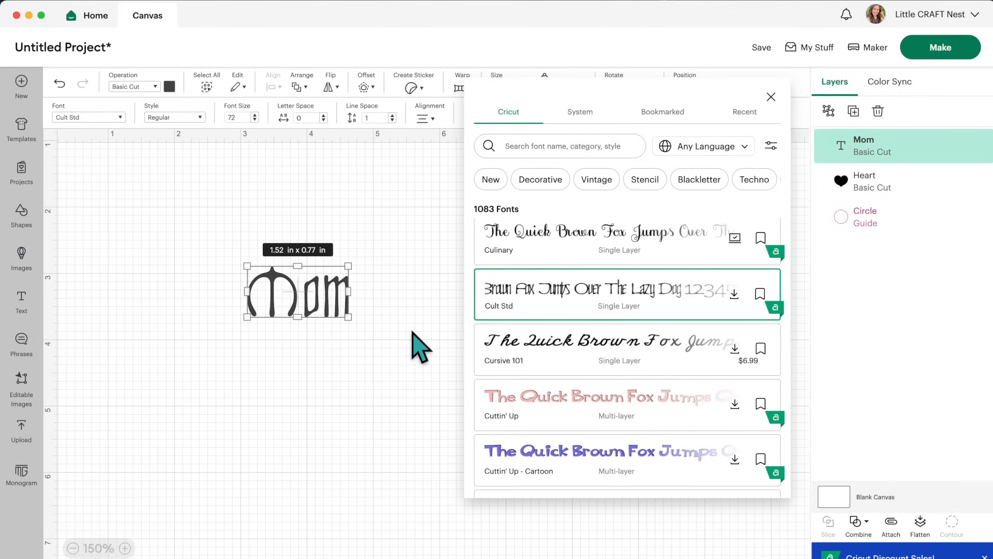
- Set the Mom text's font to BFC Inkly and deselect the text
scroll(569, 326, up, 3)
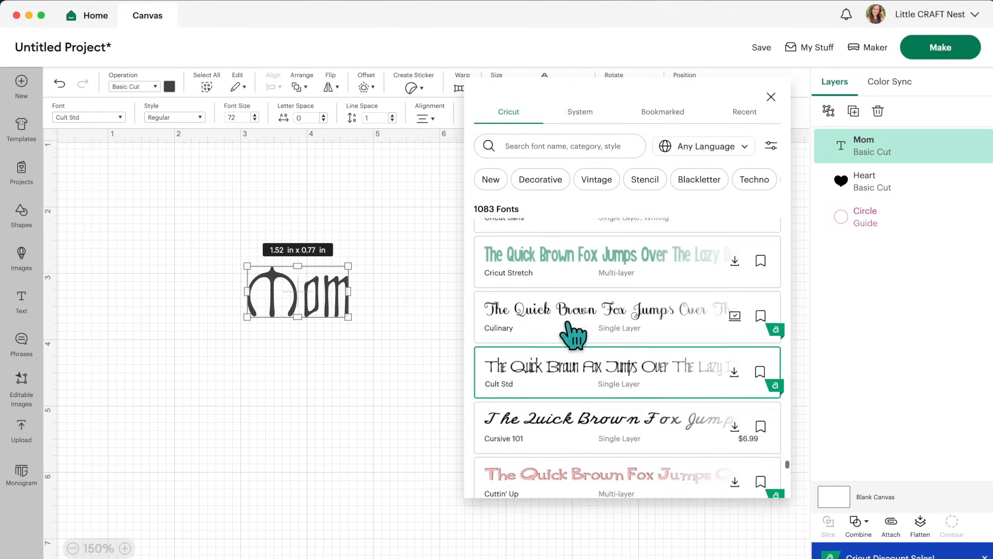
scroll(573, 336, up, 10)
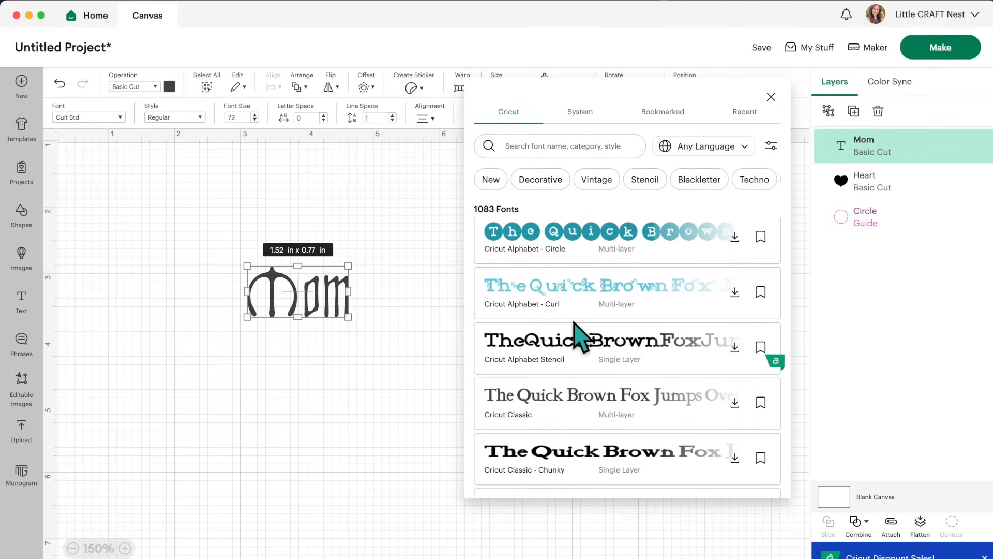
scroll(575, 322, up, 2)
scroll(576, 323, up, 3)
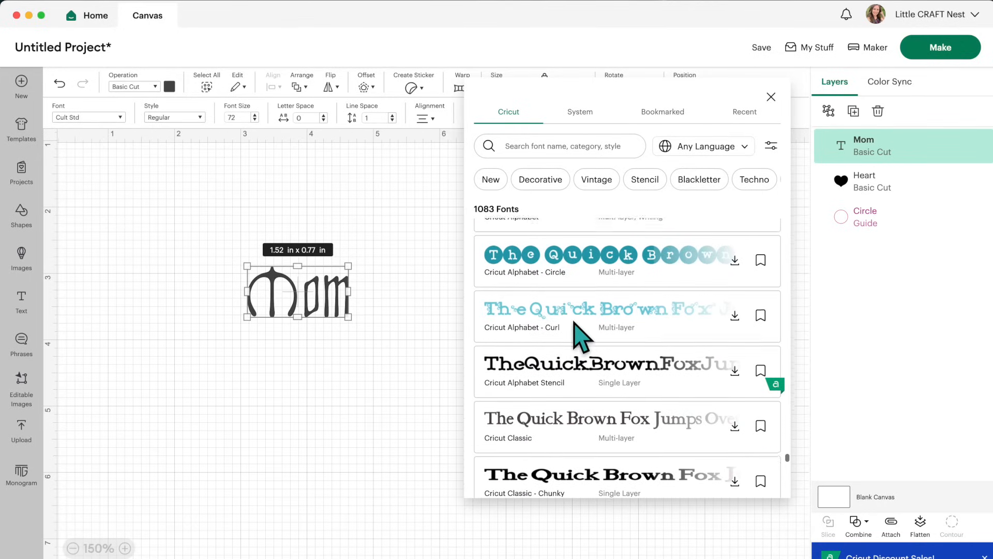
scroll(579, 335, up, 3)
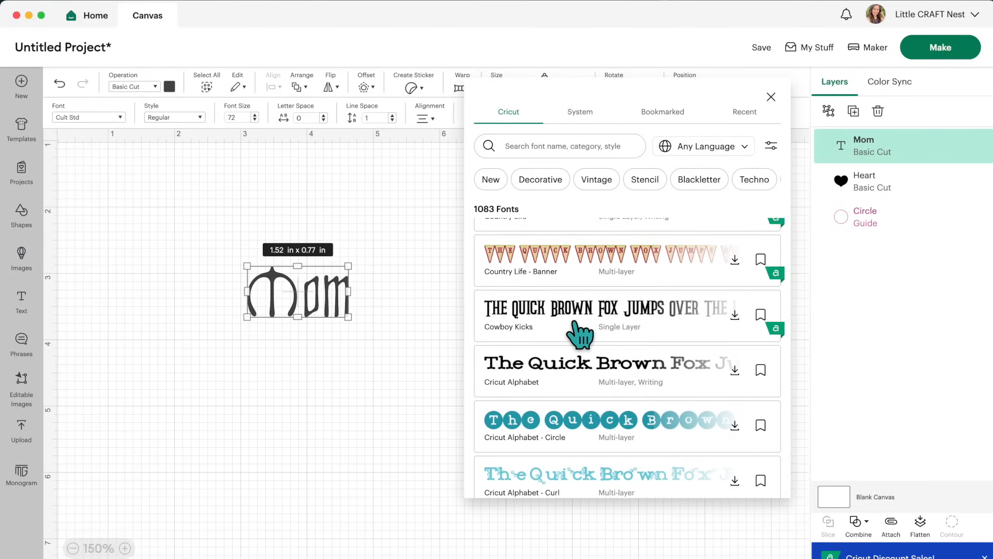
scroll(580, 333, up, 7)
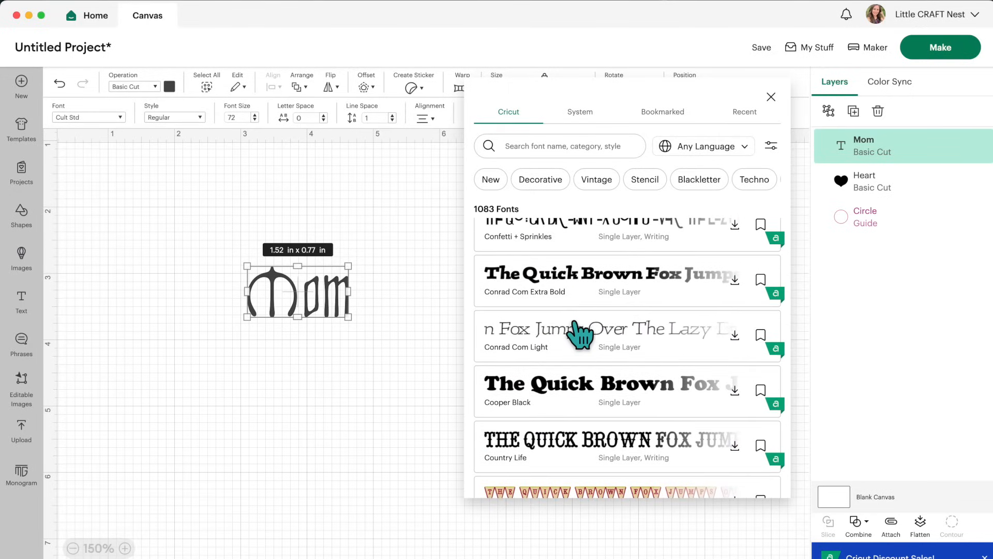
scroll(580, 333, up, 10)
scroll(580, 333, up, 3)
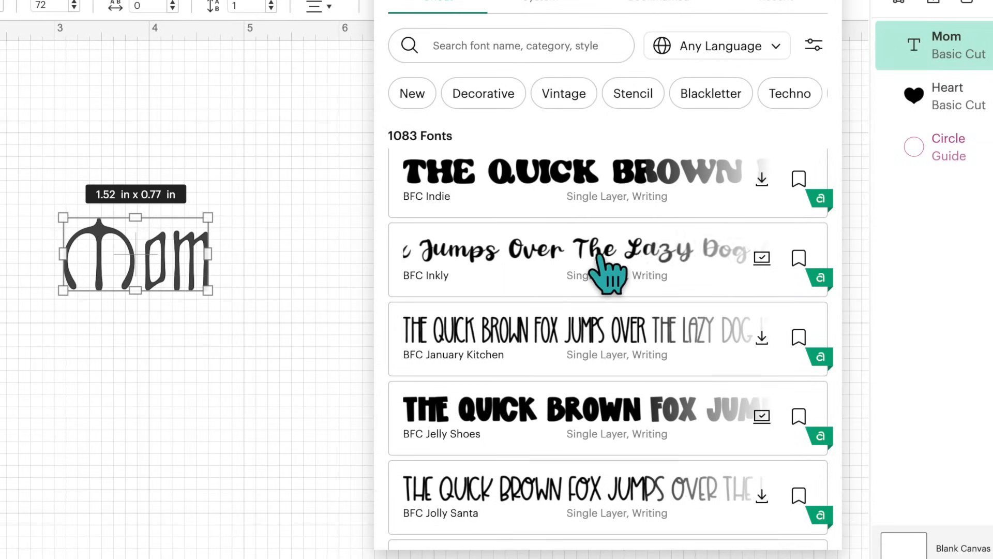
click(610, 274)
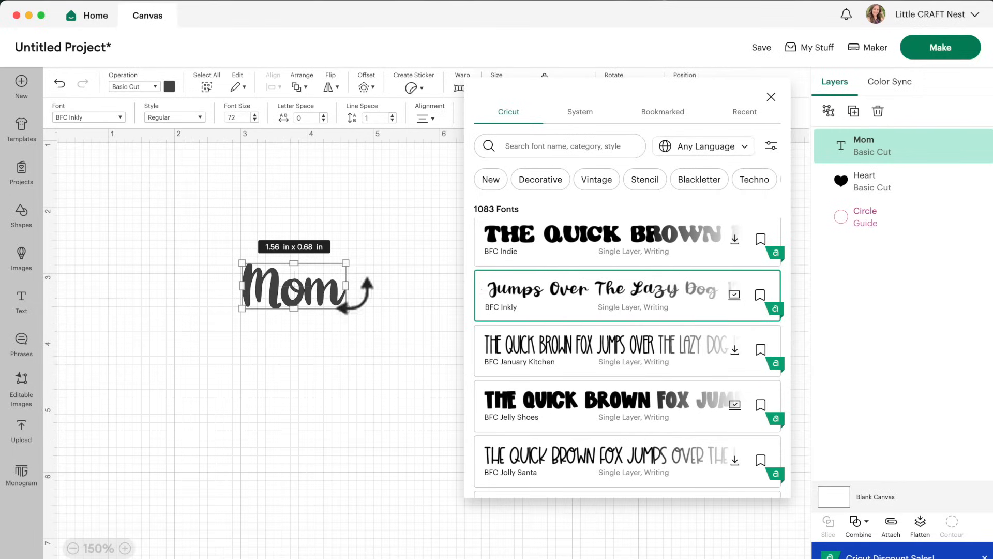
click(373, 309)
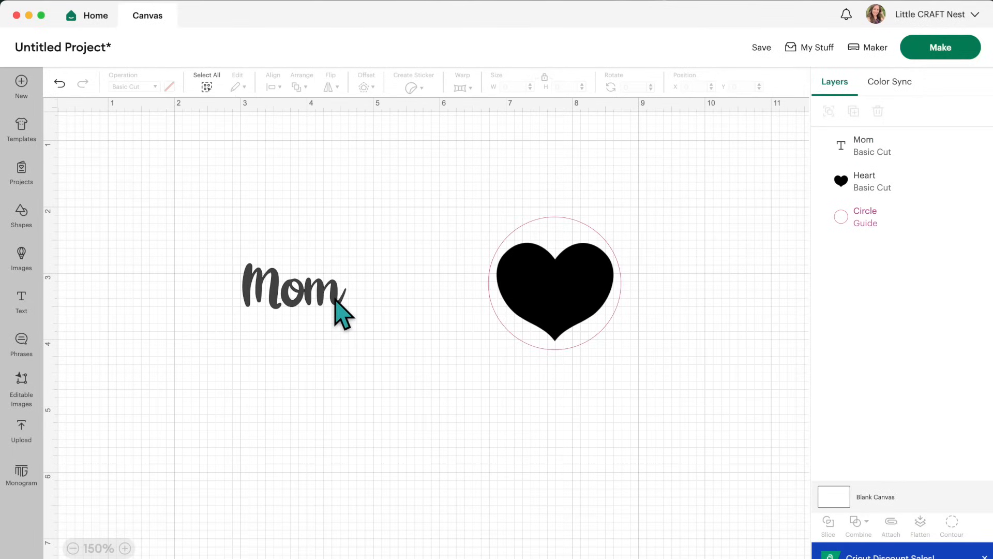
- Try the Mom text on top of the black heart and move it back out beside the guide circle
click(334, 299)
drag(321, 291, 565, 293)
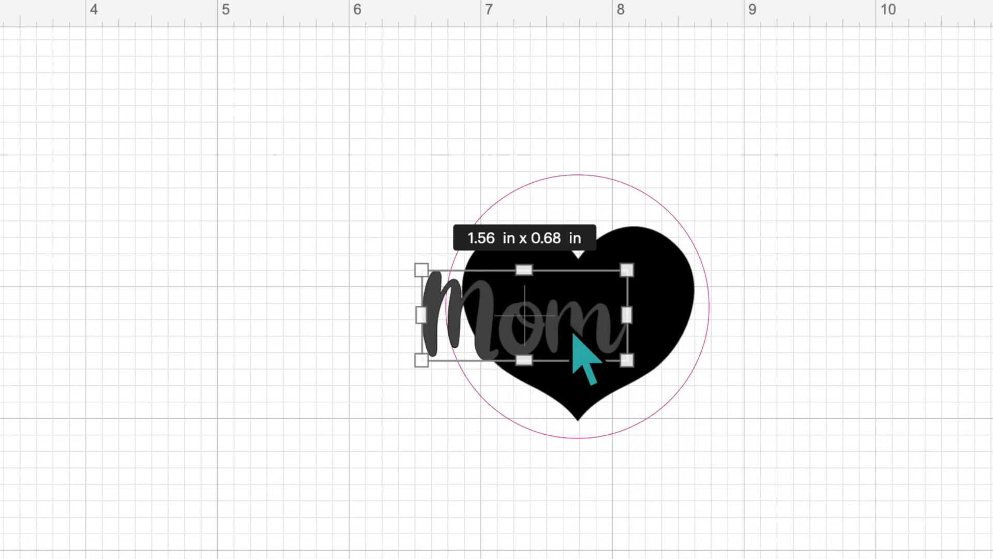
drag(573, 335, 343, 311)
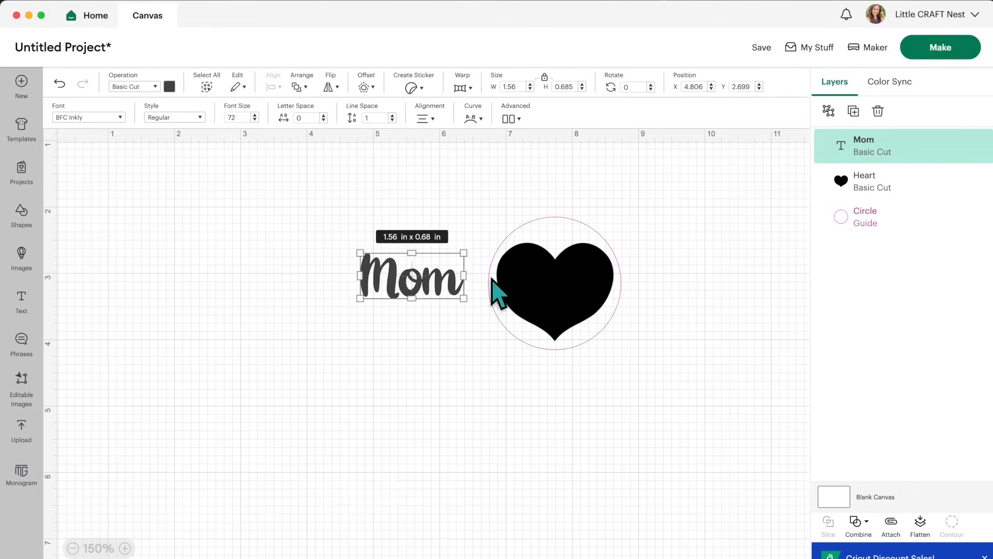
- Change the heart's material colour from black to purple
click(533, 288)
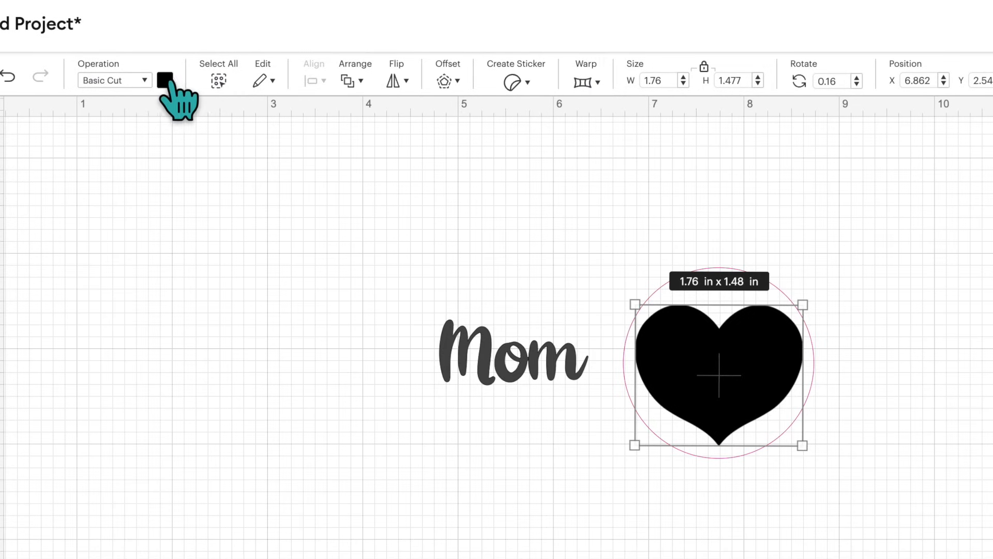
click(165, 81)
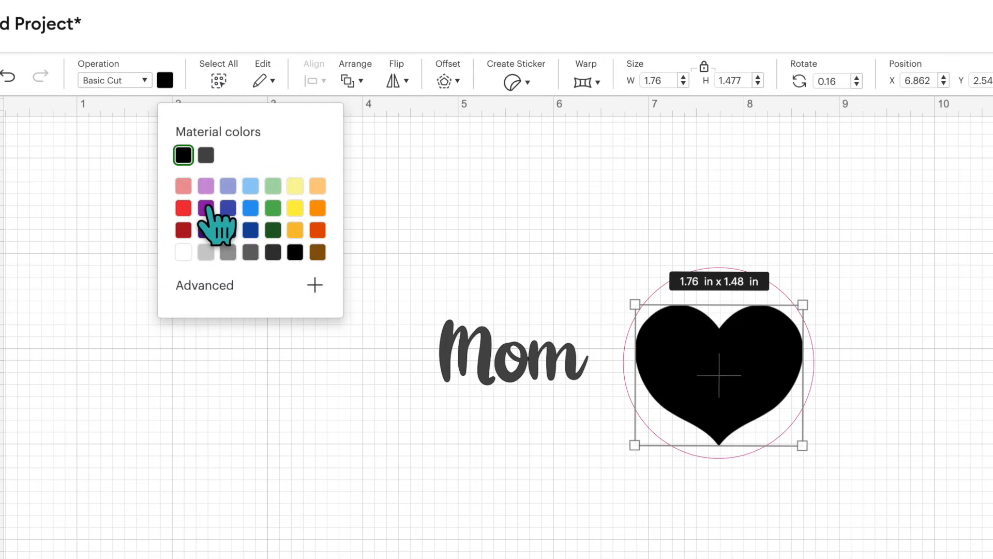
click(207, 208)
- Recolour the Mom text to the darker charcoal material colour and deselect it
click(520, 365)
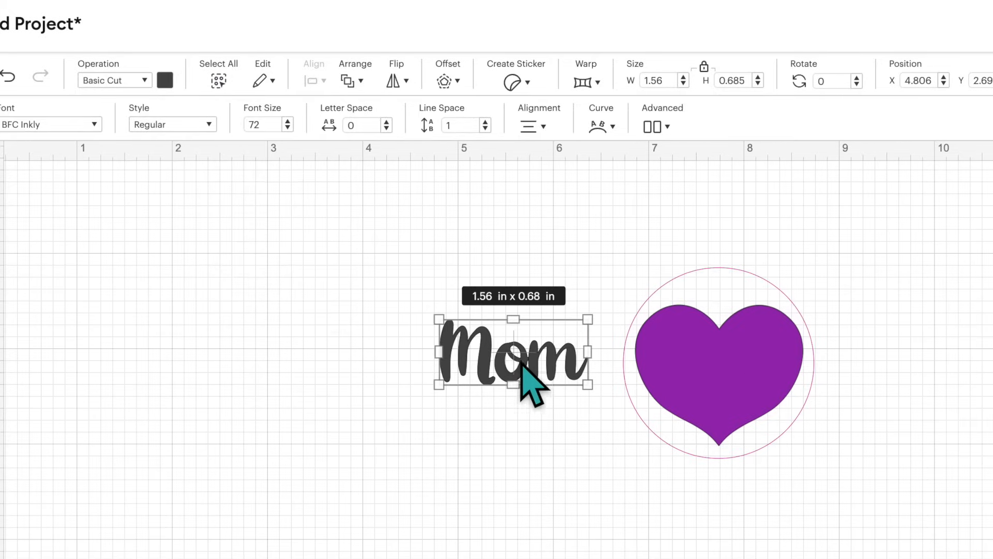
click(165, 81)
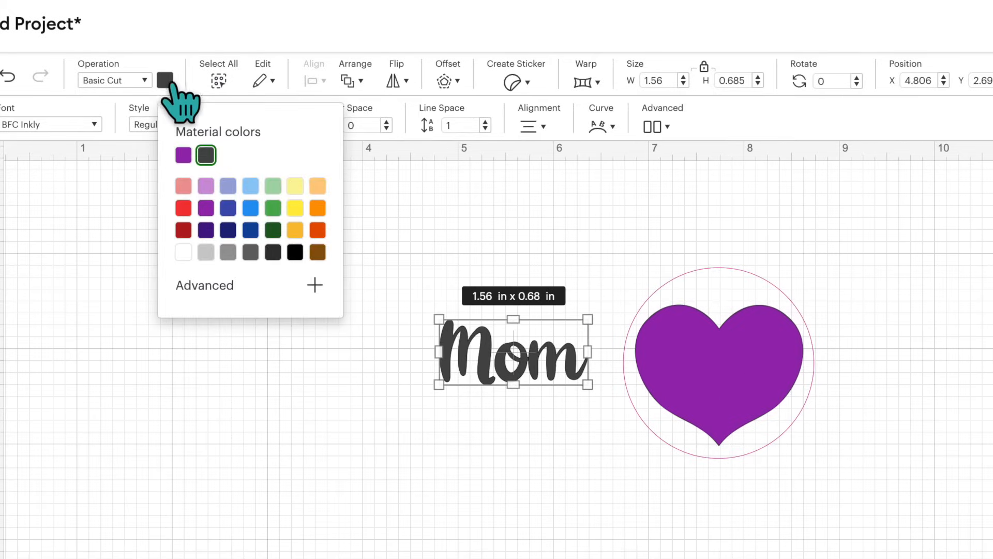
click(512, 439)
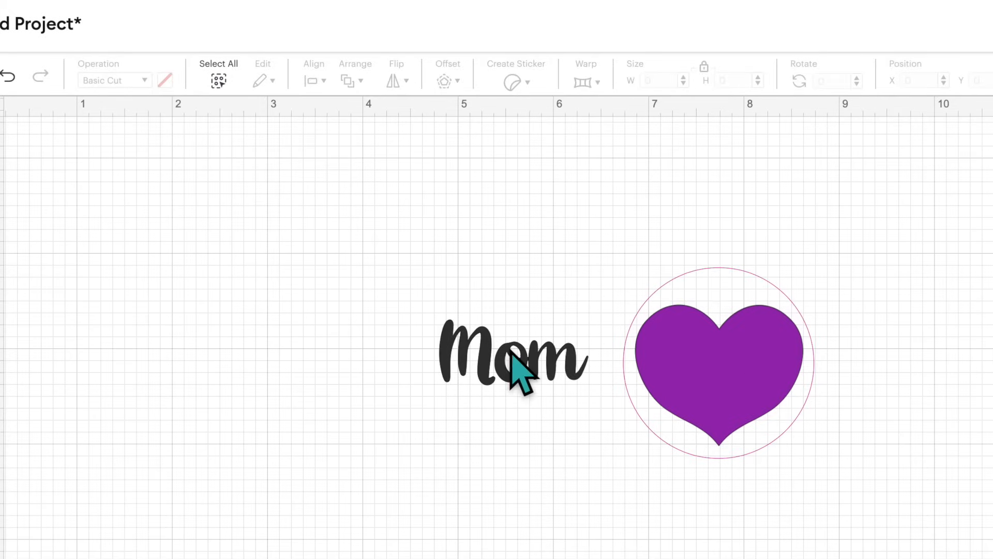
- Centre the Mom text on the purple heart, tilt it slightly counterclockwise so it slopes upward, and deselect it
drag(507, 352, 715, 364)
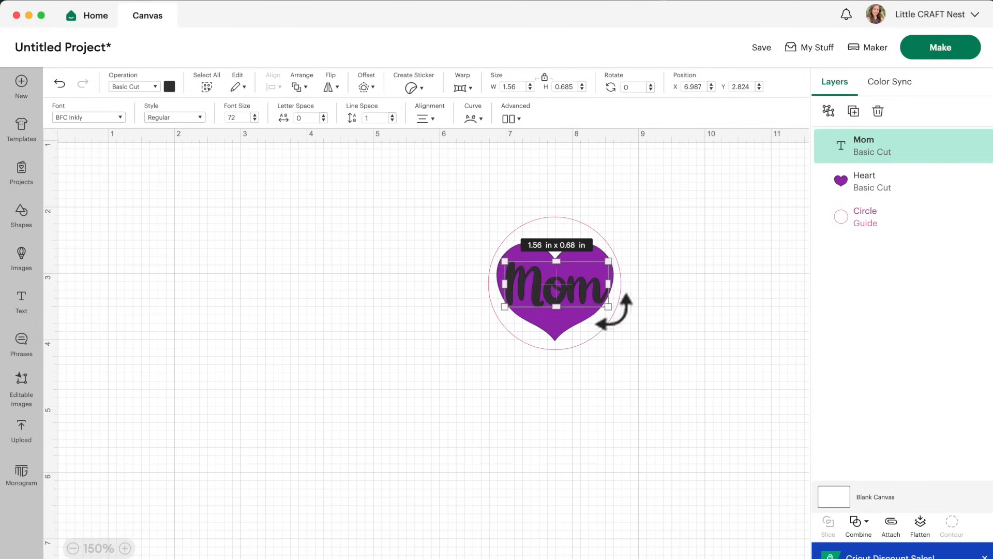
drag(613, 312, 624, 295)
click(625, 369)
click(562, 289)
drag(562, 289, 562, 287)
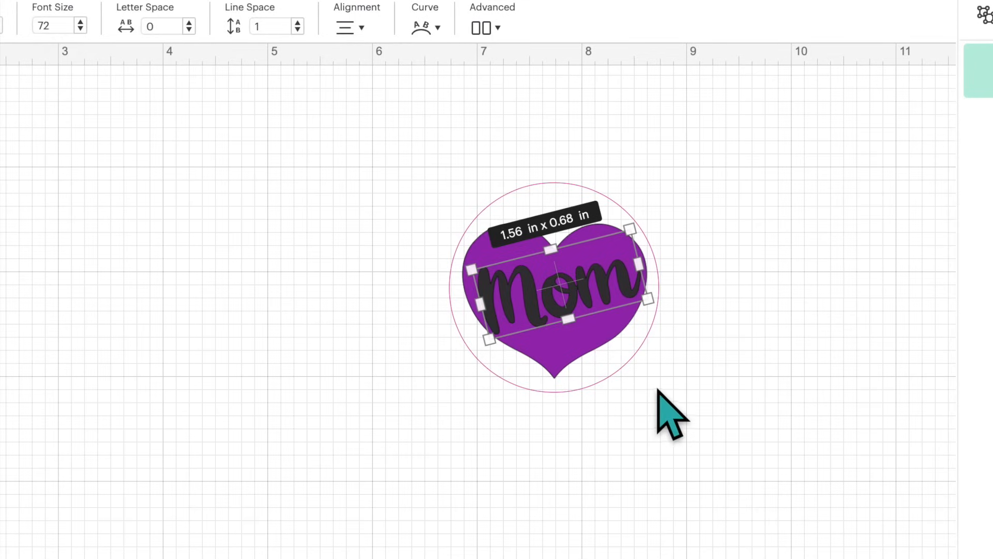
click(662, 394)
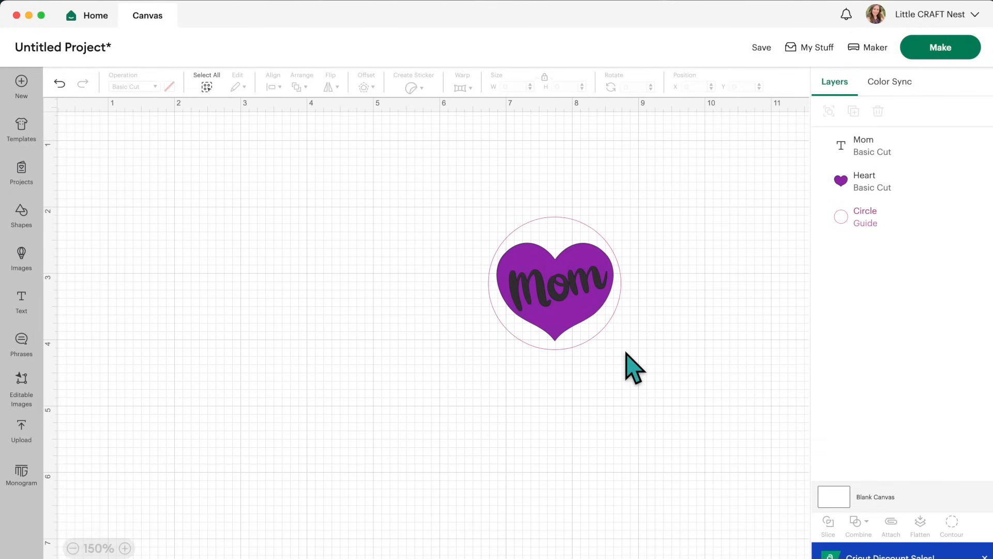
- Send the project to mat preparation without saving it and display the purple heart mat
click(944, 50)
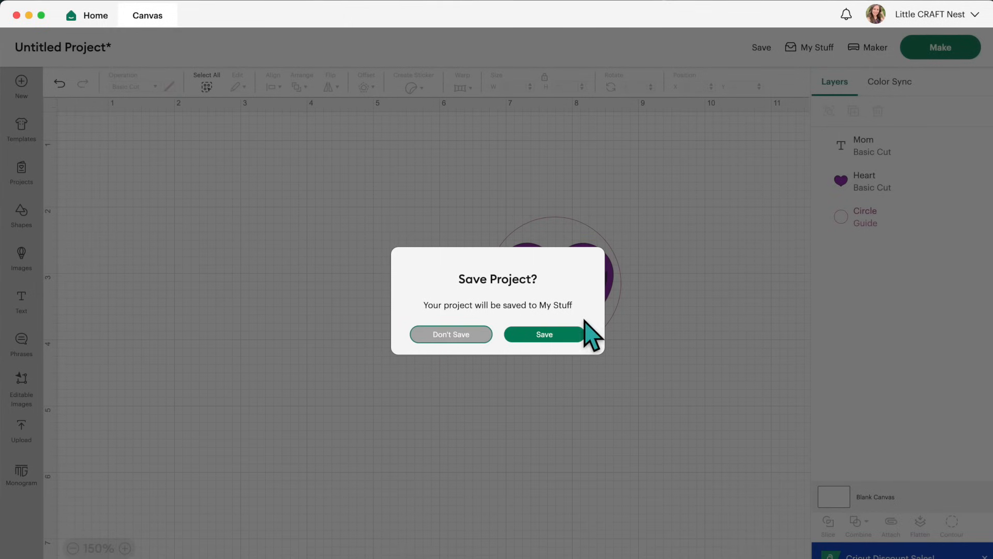
click(469, 337)
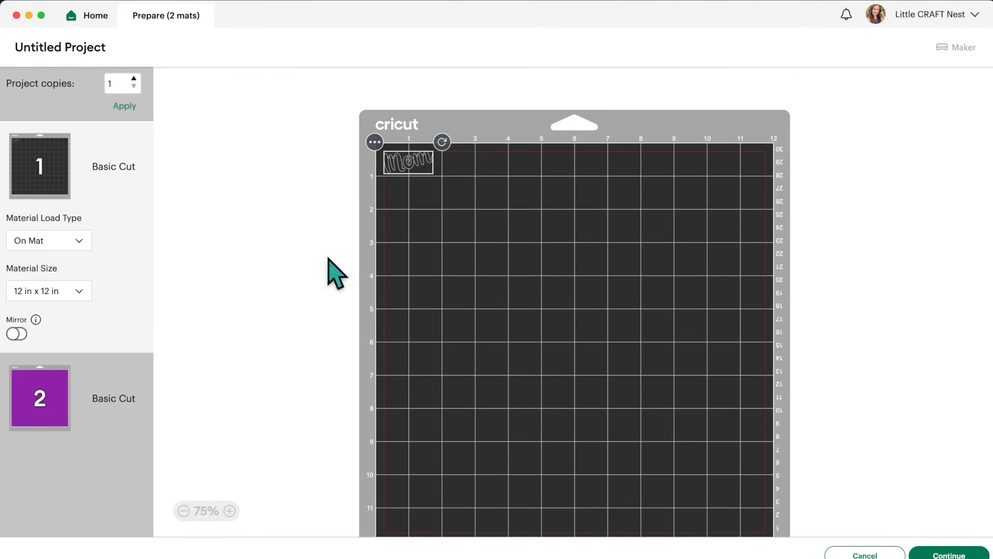
click(52, 410)
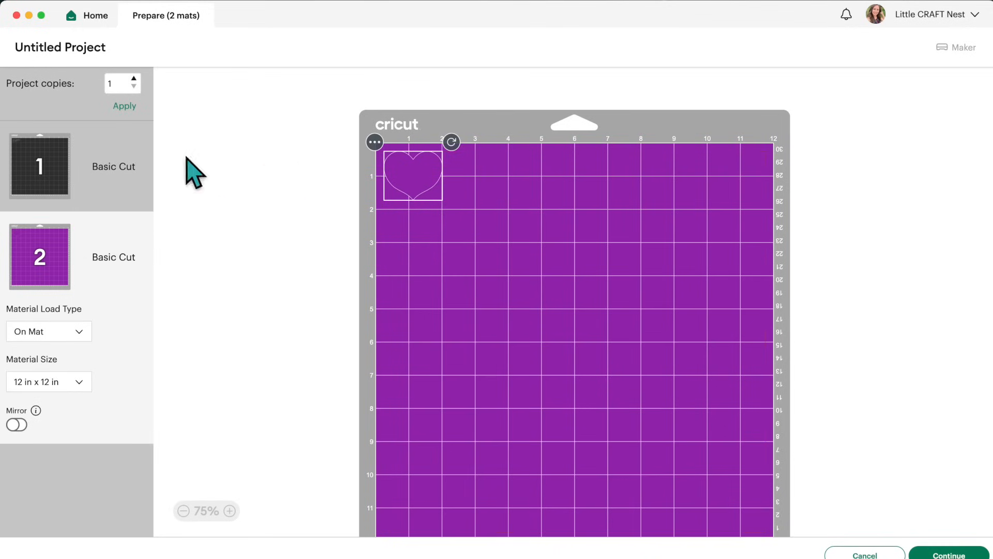
- Move the heart from the purple mat to the black mat
click(374, 141)
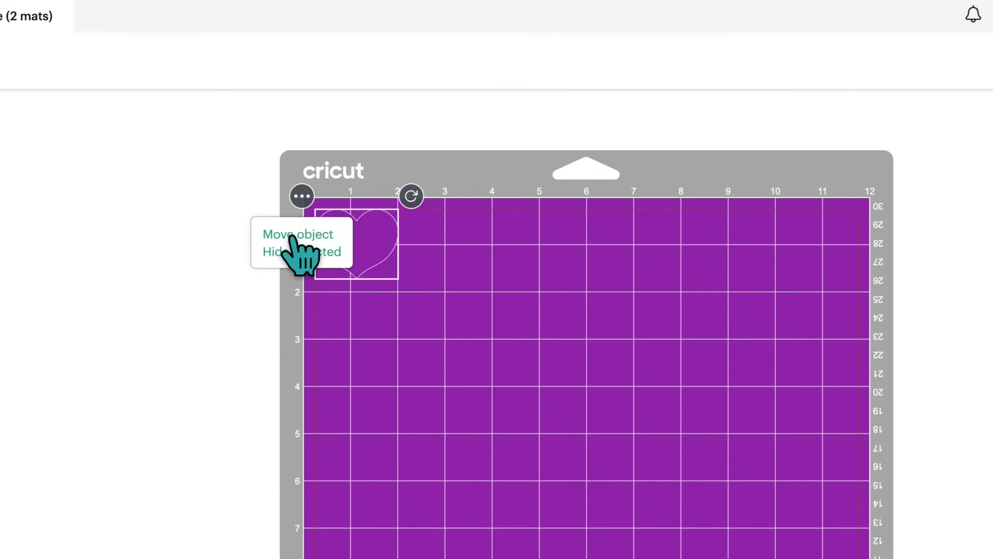
click(309, 236)
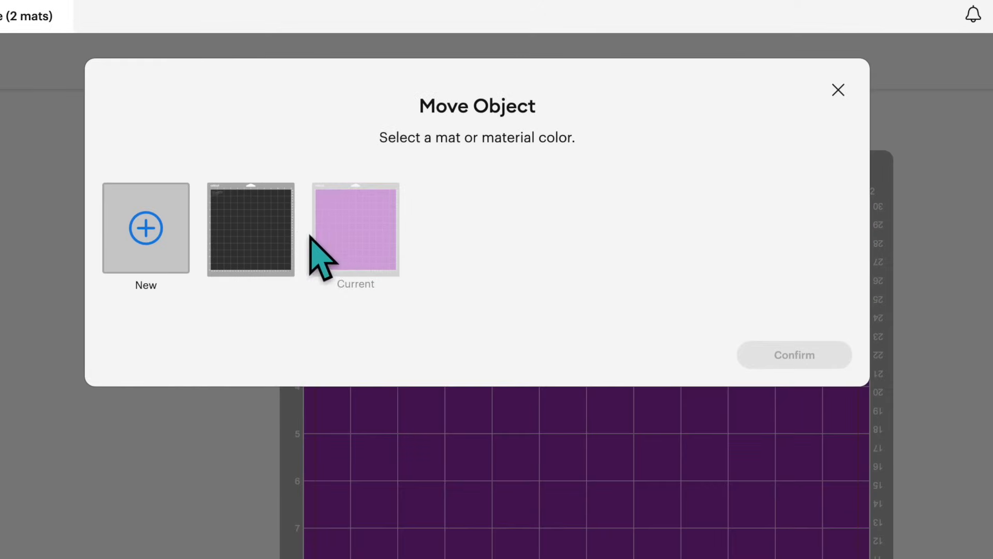
click(259, 235)
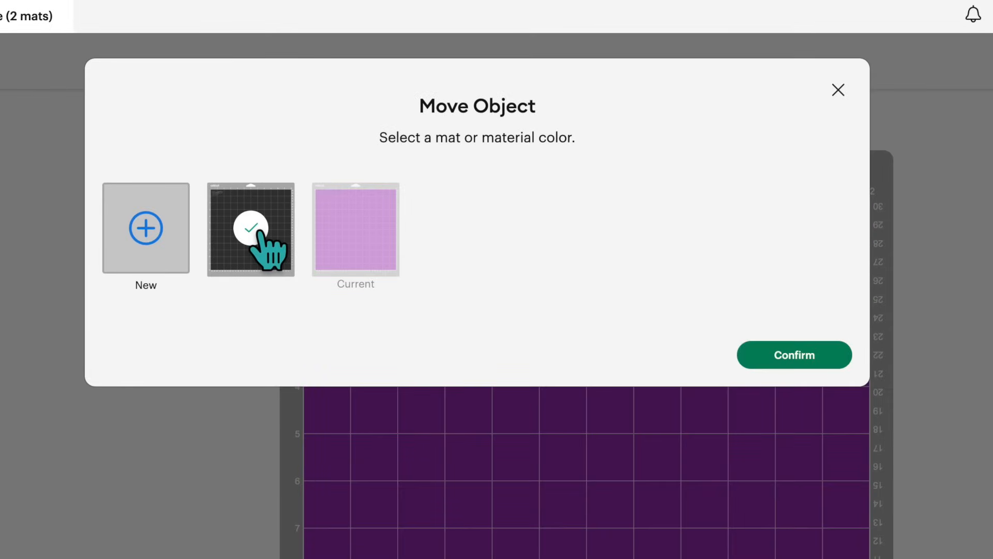
click(777, 353)
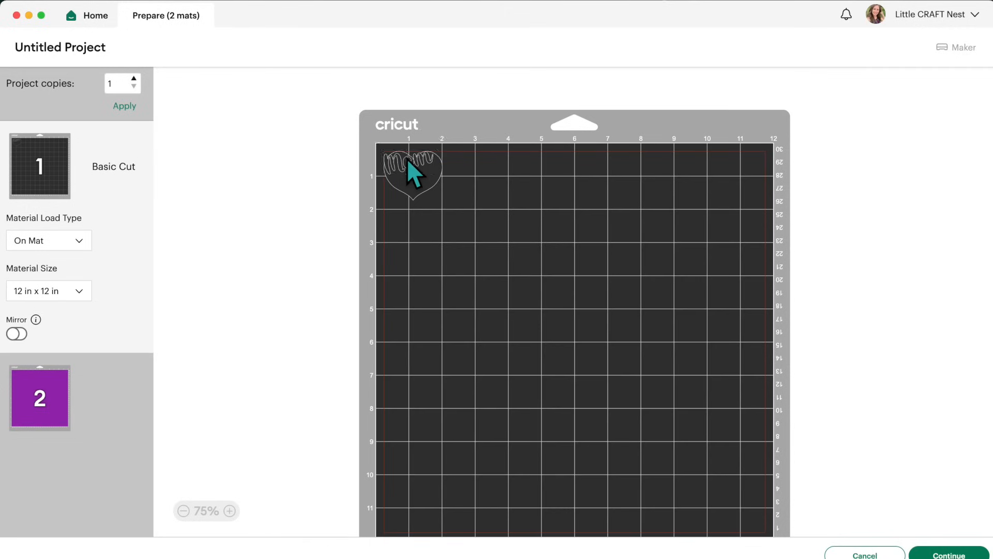
- Move the Mom text off the heart to the upper right corner of the black mat, at about the 10 to 12 inch marks
click(346, 232)
drag(349, 233, 478, 222)
mouse_move(498, 160)
mouse_down()
mouse_move(493, 166)
mouse_move(535, 159)
mouse_move(516, 159)
mouse_up()
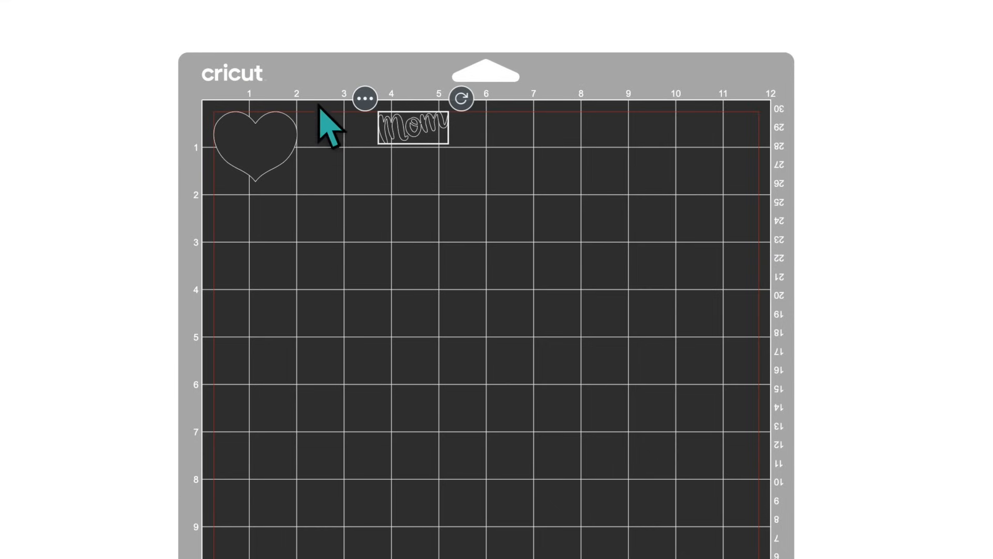
drag(399, 127, 709, 141)
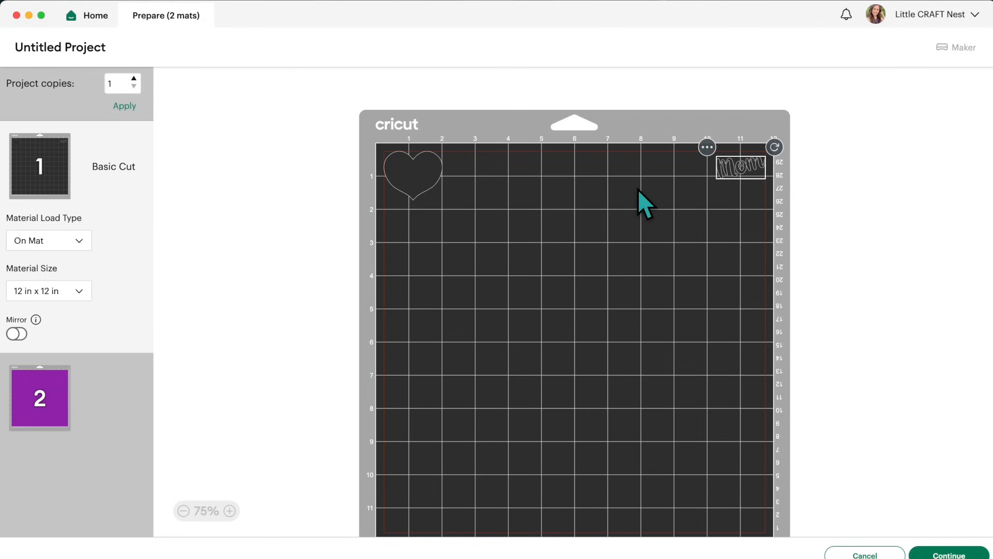
- Nudge the Mom text up to the upper margin line of the black mat, and check the purple mat
drag(754, 168, 757, 146)
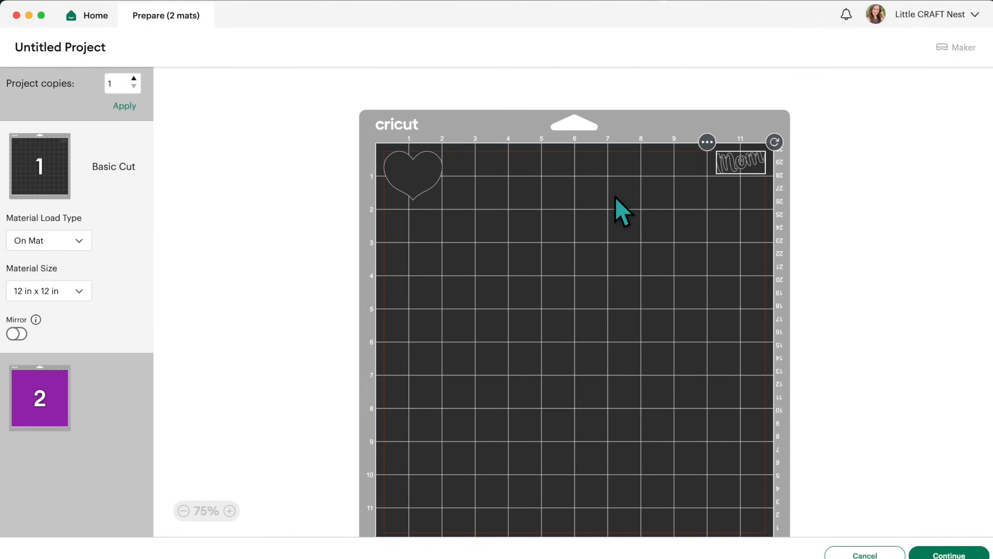
click(49, 448)
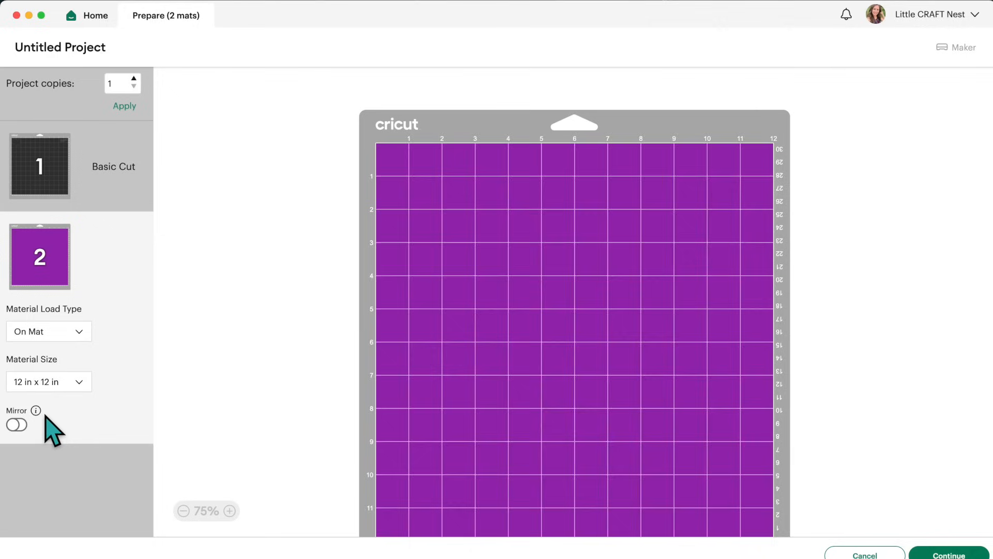
click(89, 182)
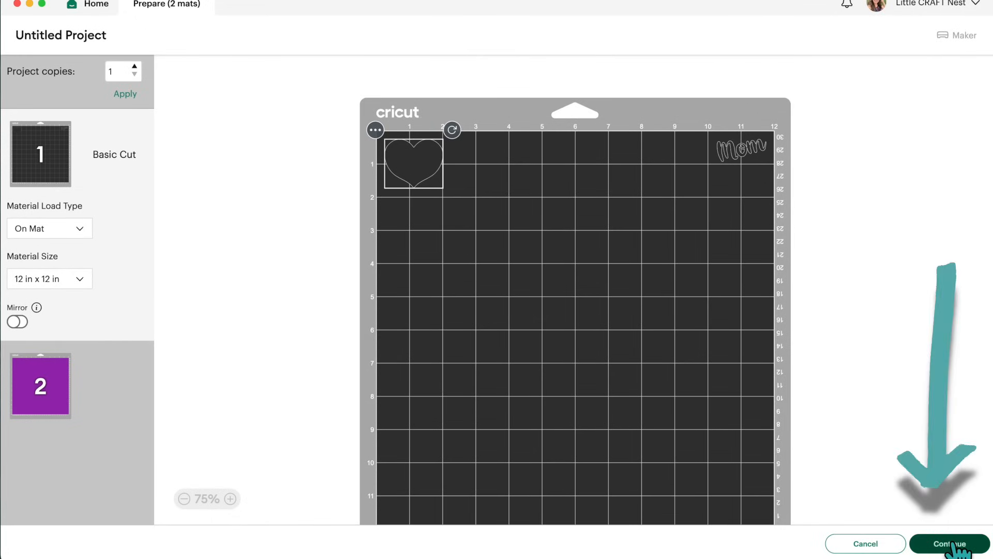
- Continue to the cutting setup and browse the popular materials and the full list of compatible base materials
click(955, 544)
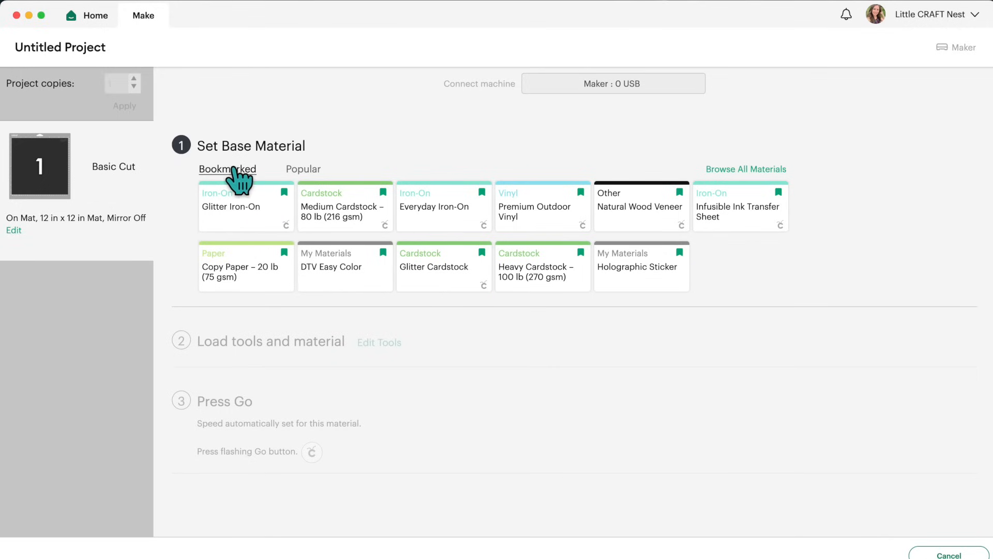
click(309, 169)
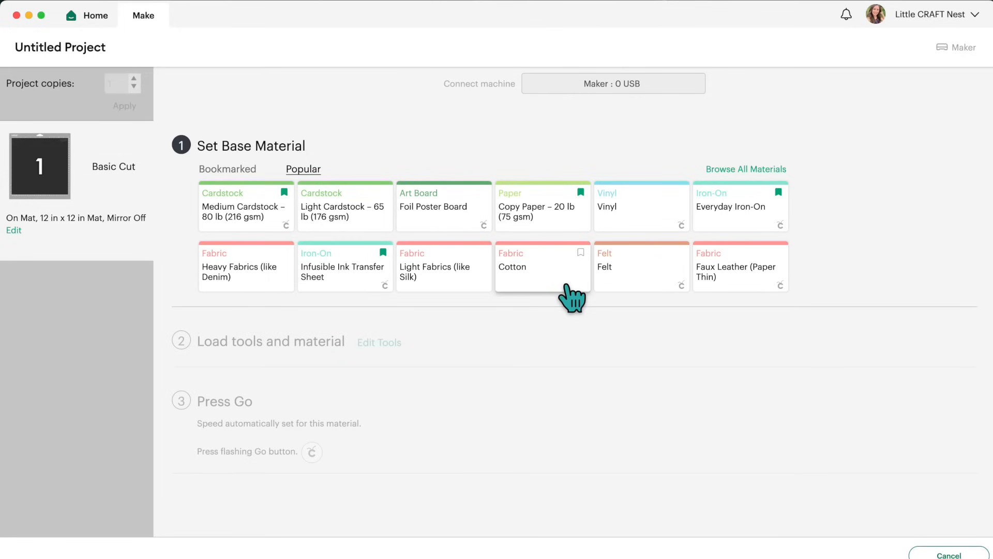
click(743, 173)
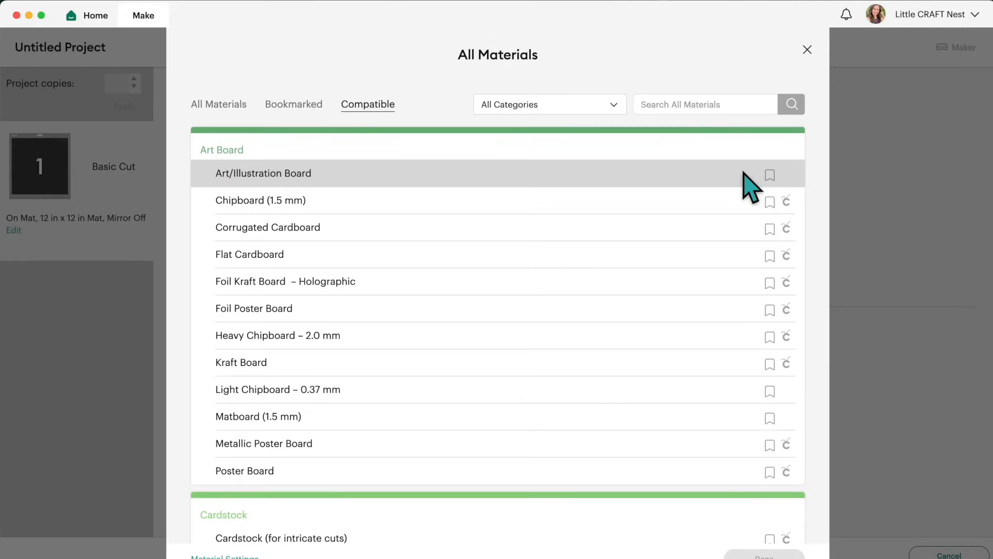
scroll(614, 250, down, 3)
scroll(613, 250, down, 6)
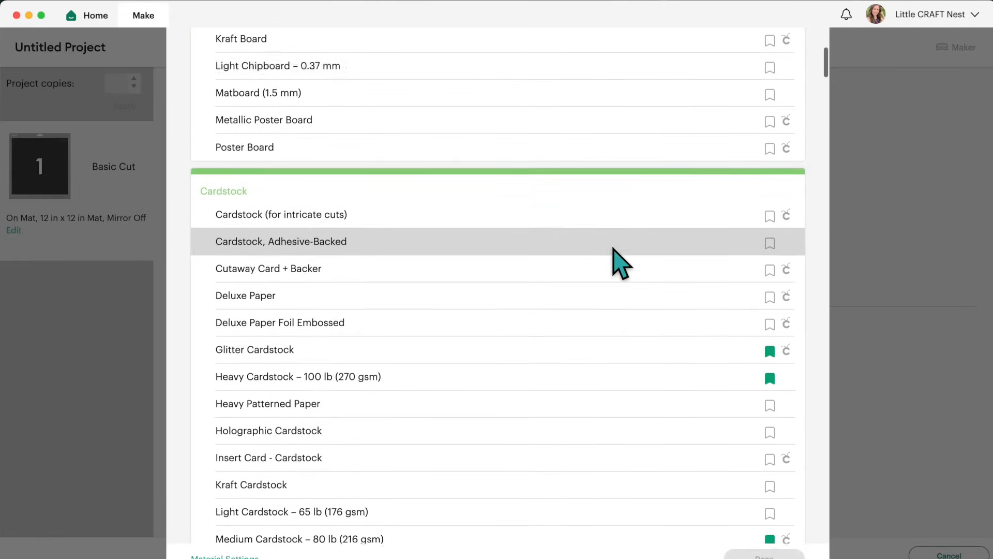
scroll(613, 249, down, 8)
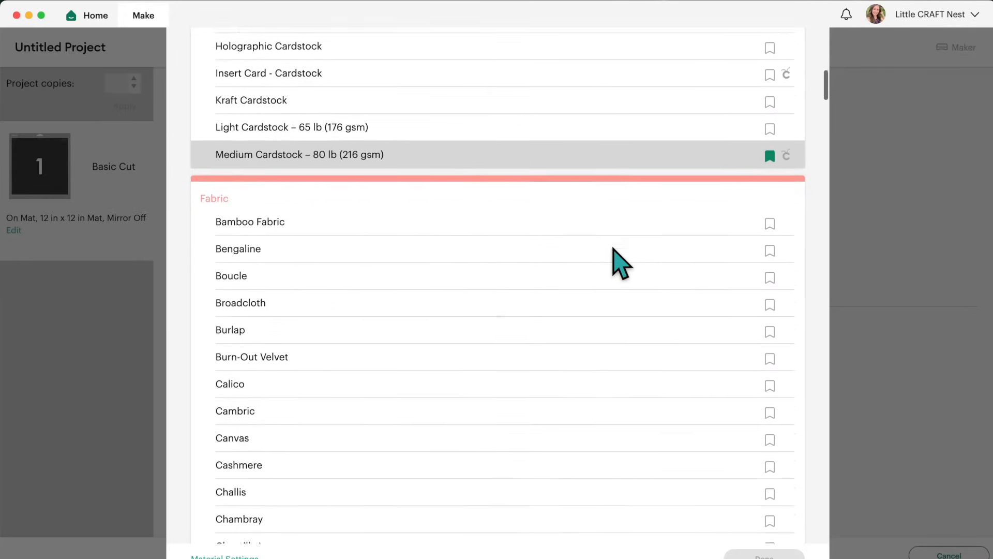
scroll(613, 249, up, 17)
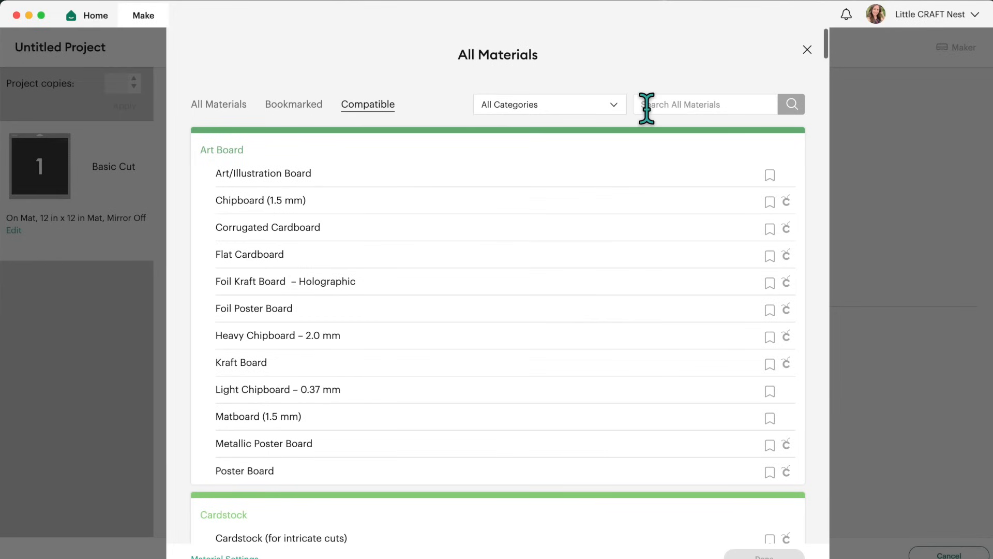
- Search the compatible materials for vinyl and set Premium Outdoor Vinyl as the base material
click(672, 106)
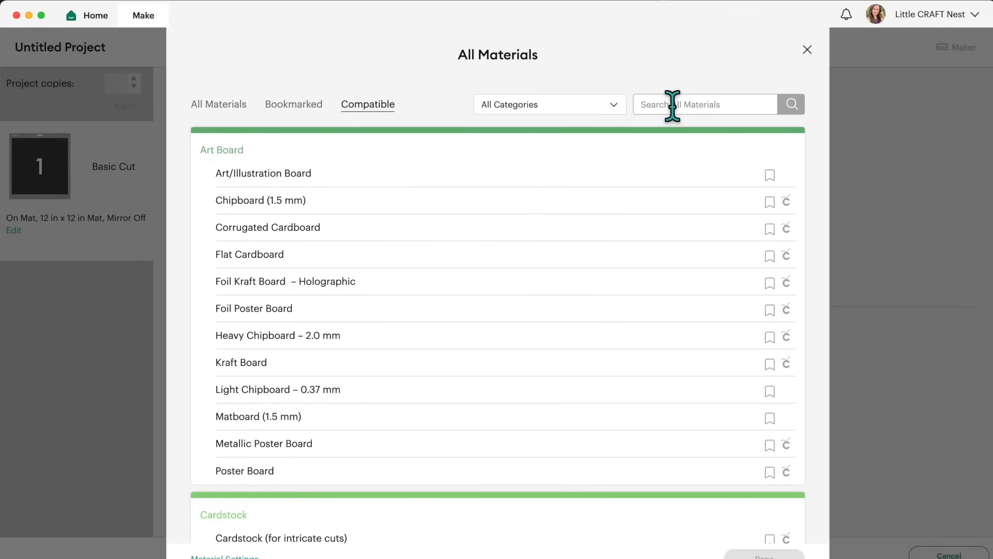
text(vinyl)
key(Return)
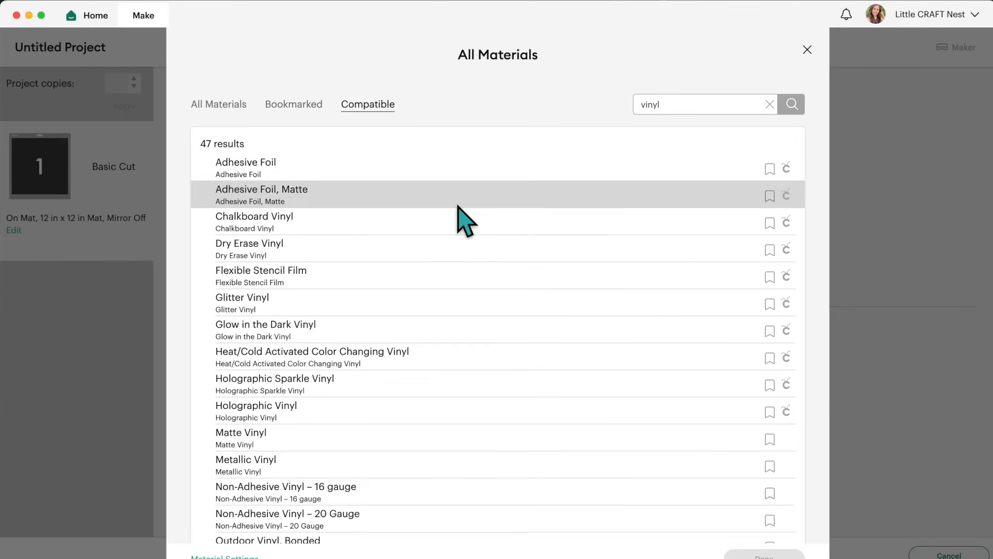
scroll(458, 195, down, 2)
scroll(458, 206, down, 5)
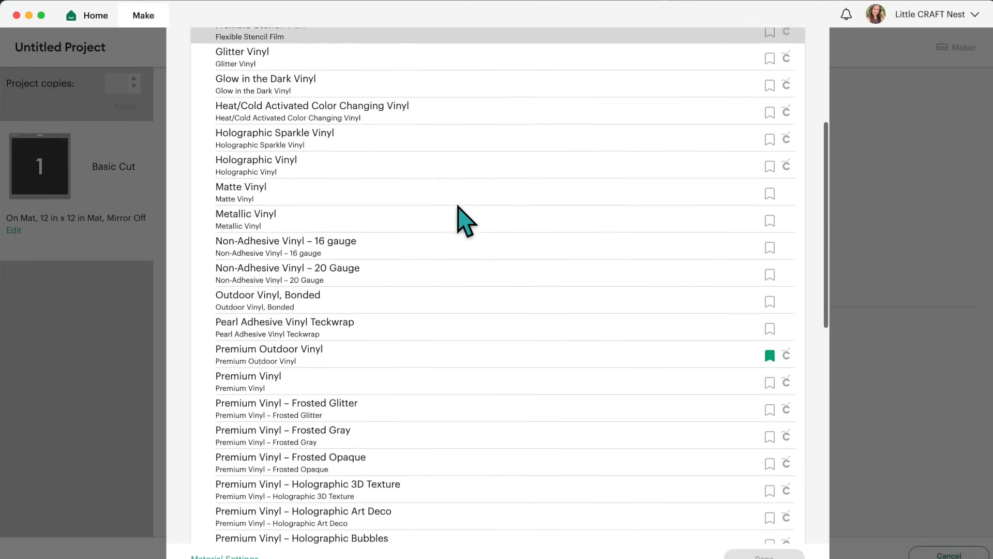
scroll(458, 206, down, 4)
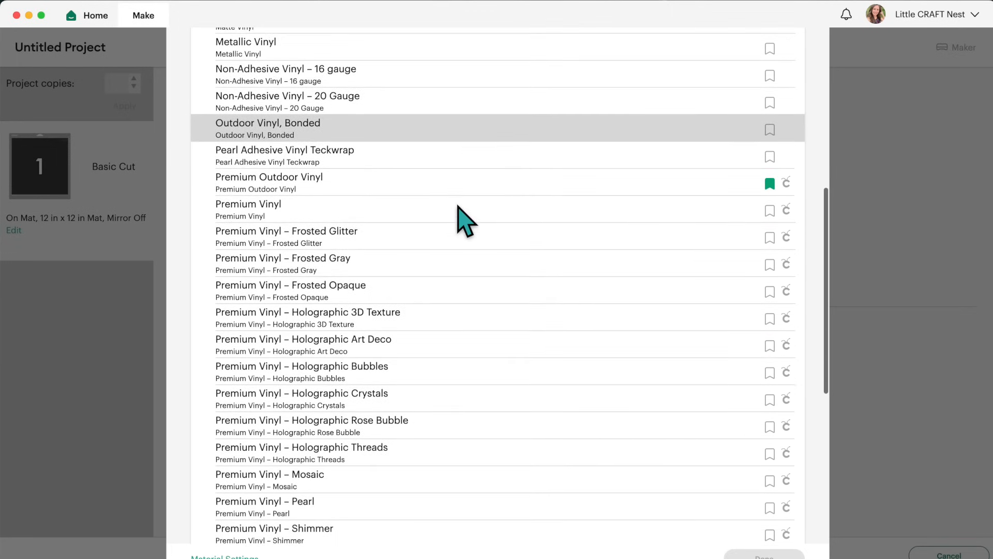
scroll(465, 220, down, 4)
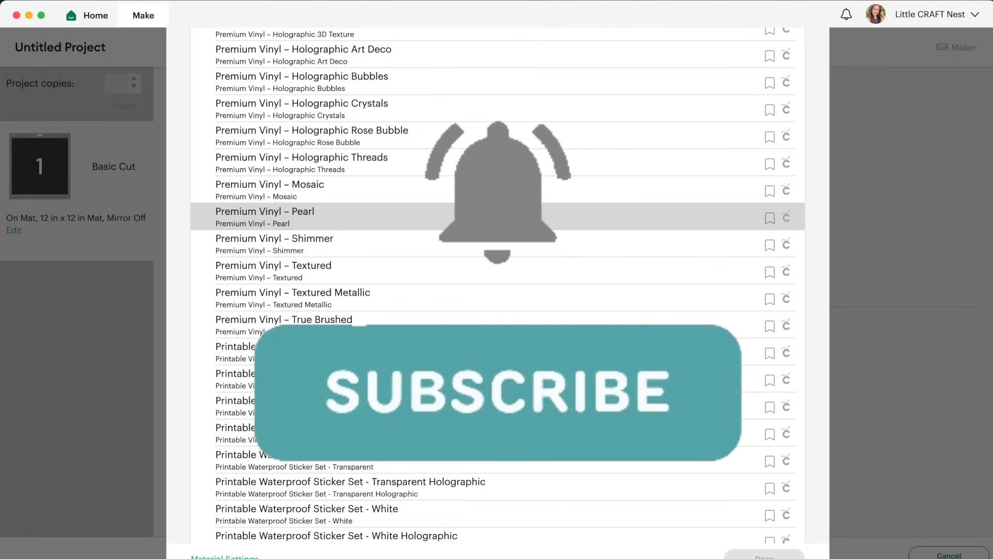
scroll(459, 207, up, 5)
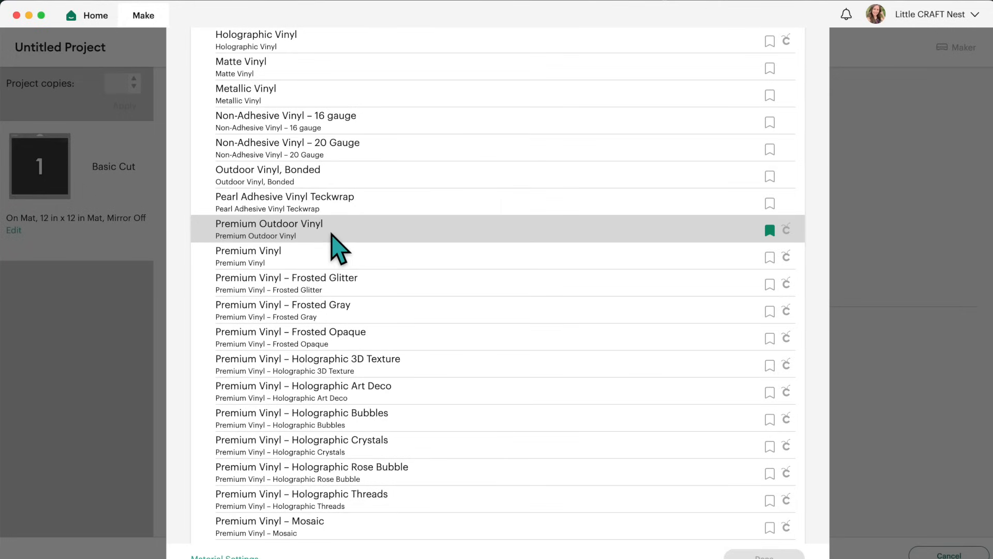
scroll(338, 249, down, 1)
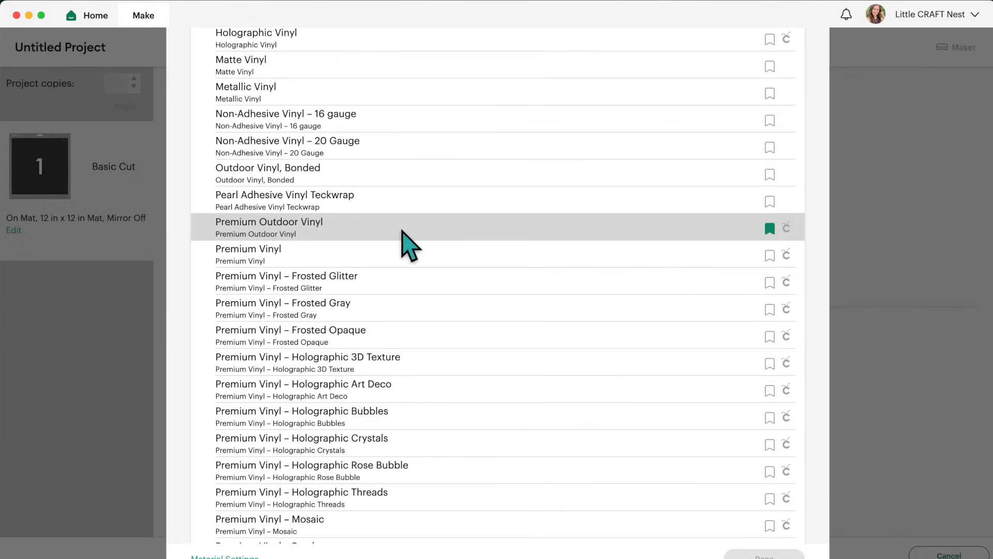
click(334, 225)
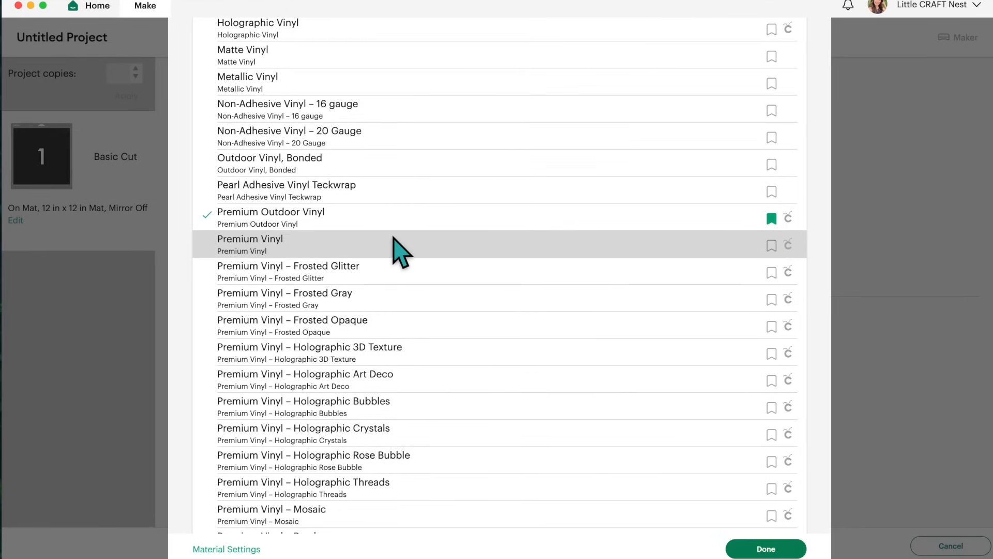
click(774, 551)
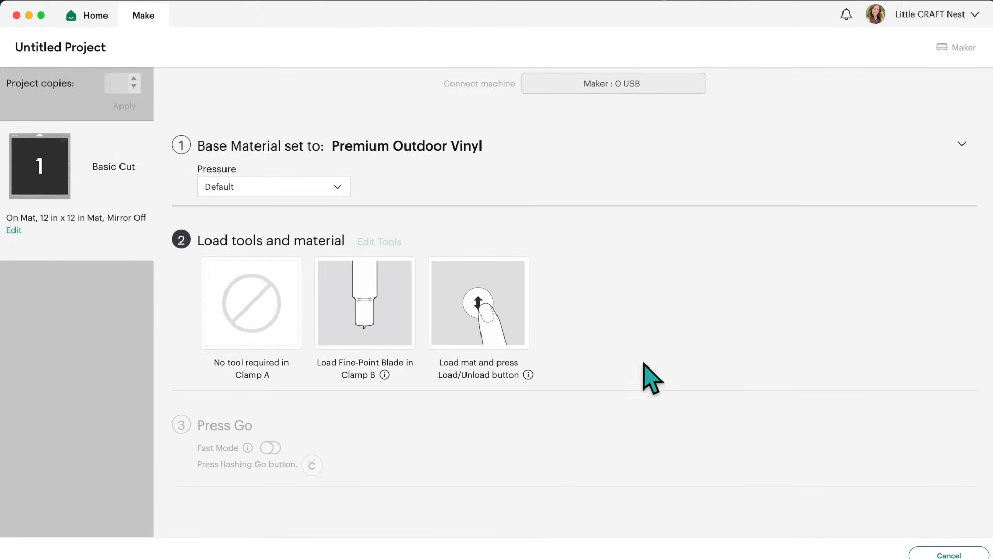
- Review the Pressure options for the base material, keeping Default, and expand the instructions for loading tools and material
click(362, 149)
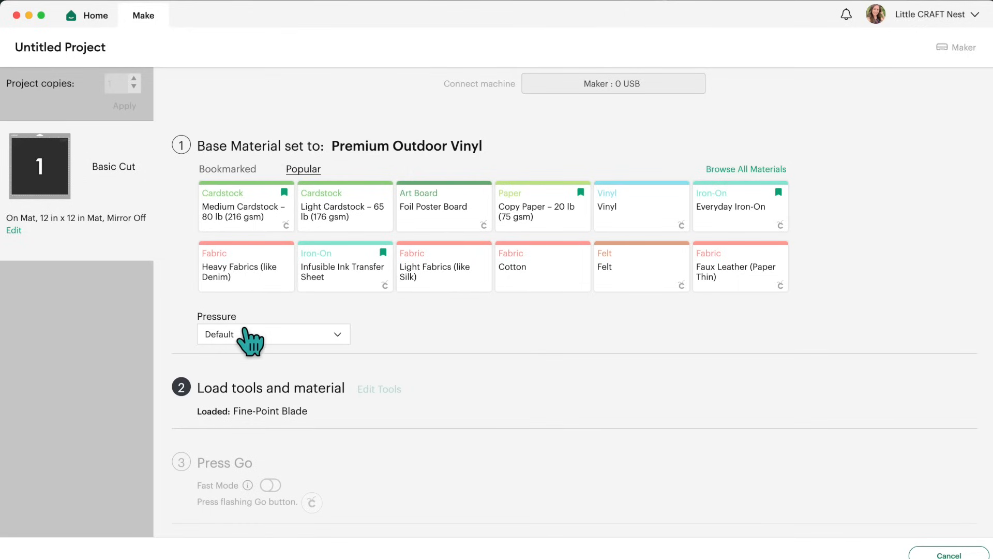
click(336, 337)
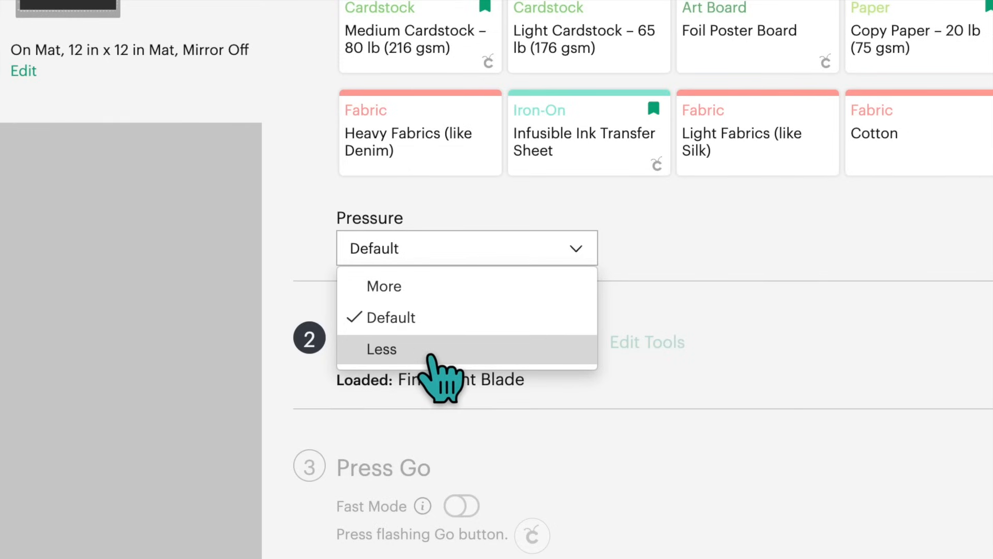
click(437, 329)
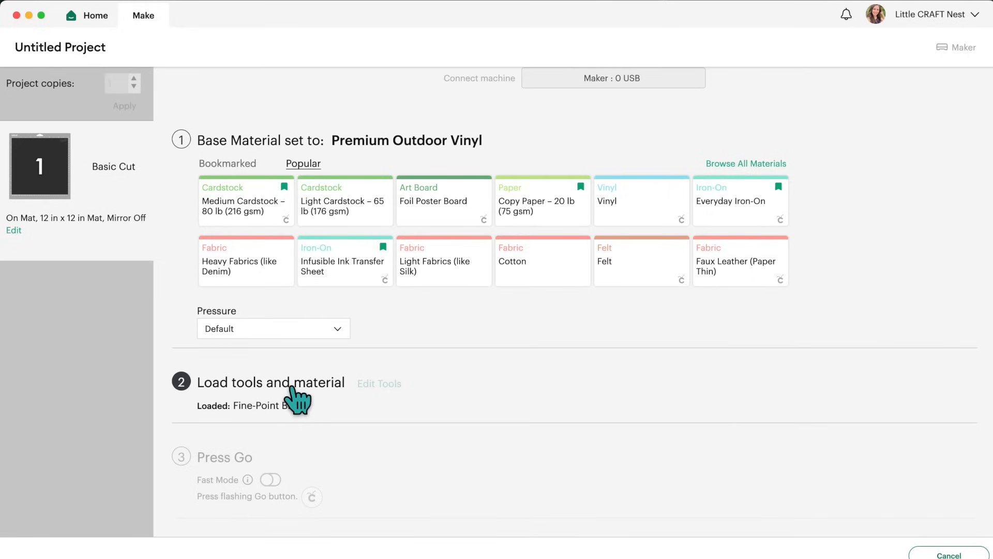
click(291, 388)
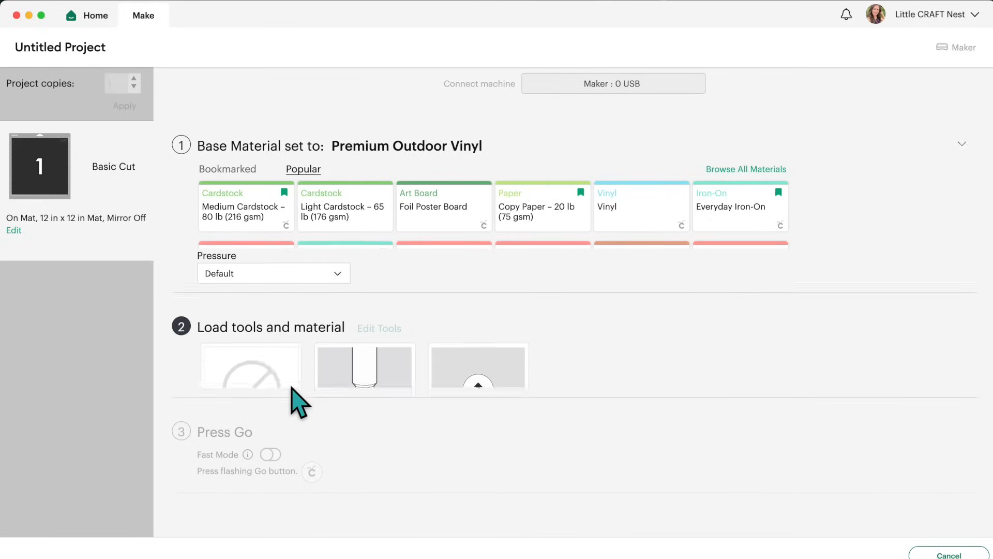